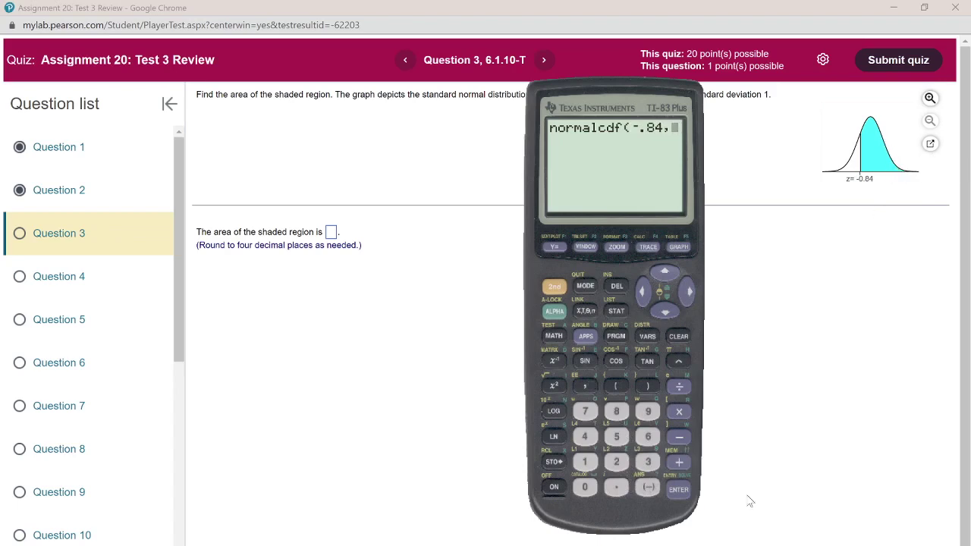
# Step: Complete the upper bound 10000 and evaluate normalcdf(-.84,10000), giving .7995458612
pyautogui.click(592, 463)
pyautogui.click(589, 487)
pyautogui.click(588, 487)
pyautogui.click(588, 487)
pyautogui.click(586, 486)
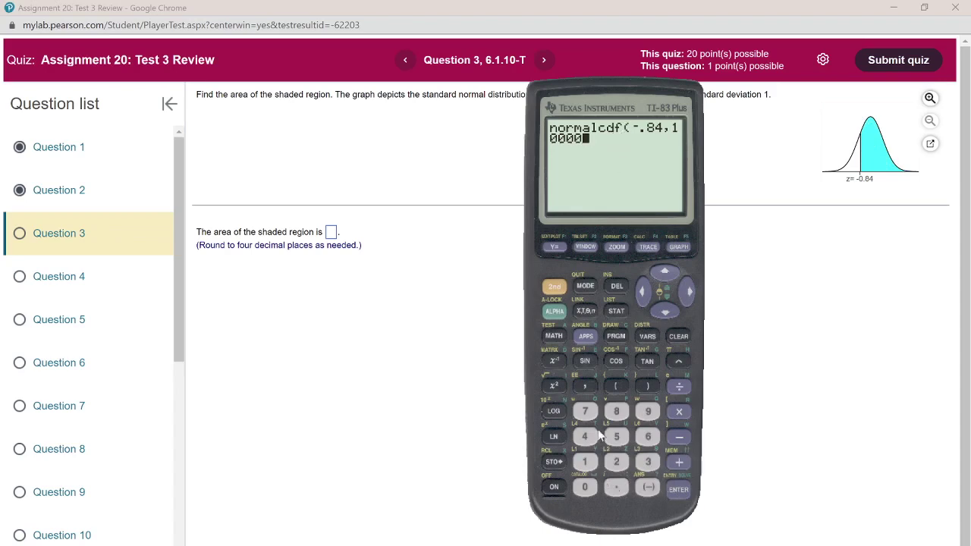
pyautogui.moveTo(664, 92); pyautogui.dragTo(577, 157)
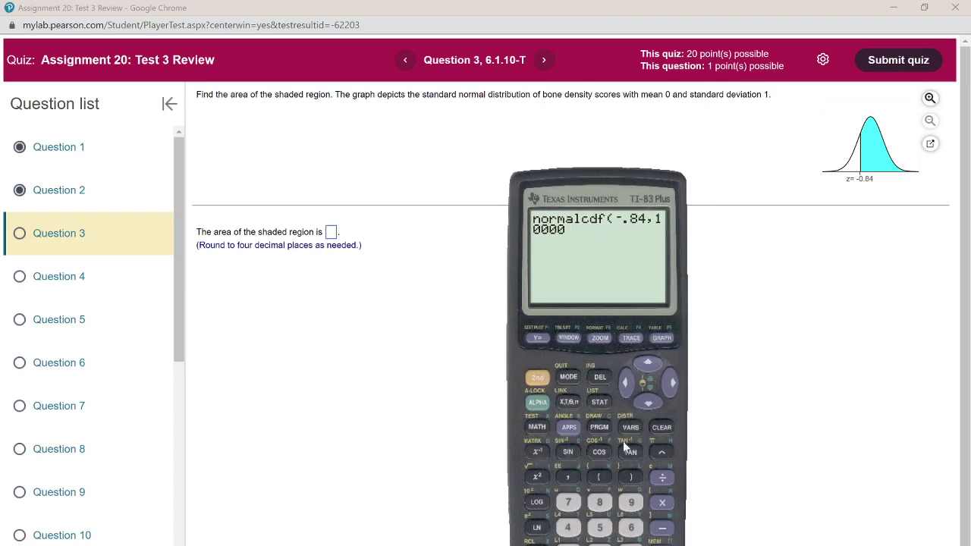
pyautogui.click(632, 477)
pyautogui.moveTo(605, 199); pyautogui.dragTo(610, 164)
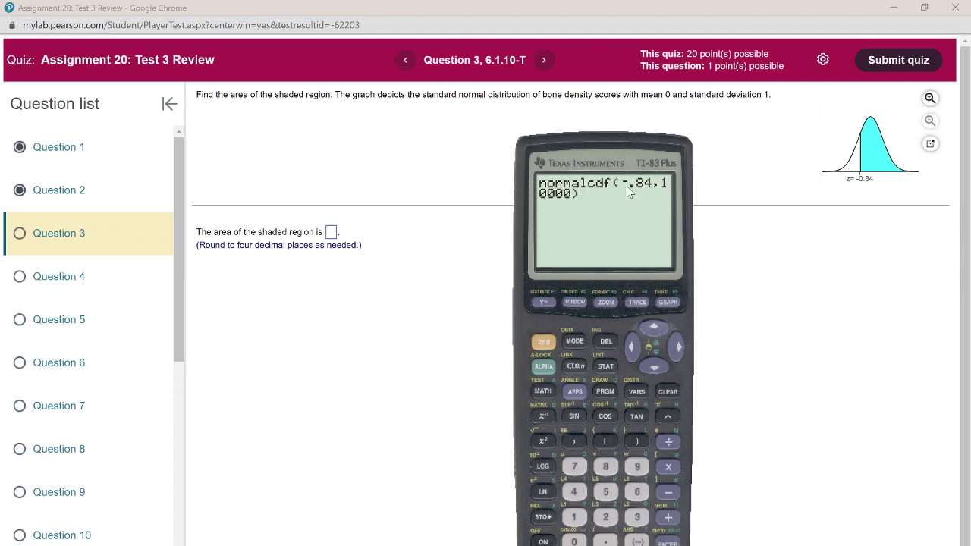
pyautogui.click(667, 541)
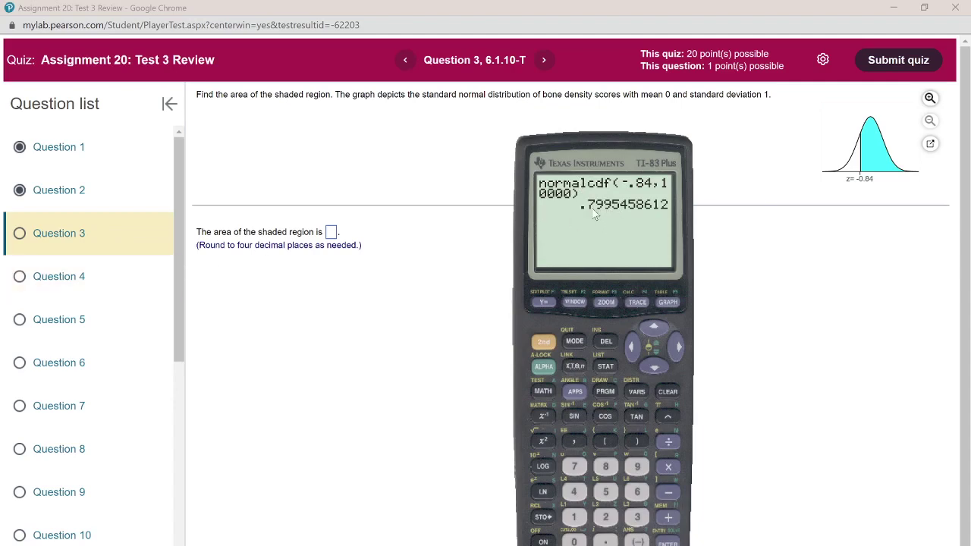
# Step: Enter .7995 as Question 3's shaded area and dismiss the Correct! message
pyautogui.click(332, 232)
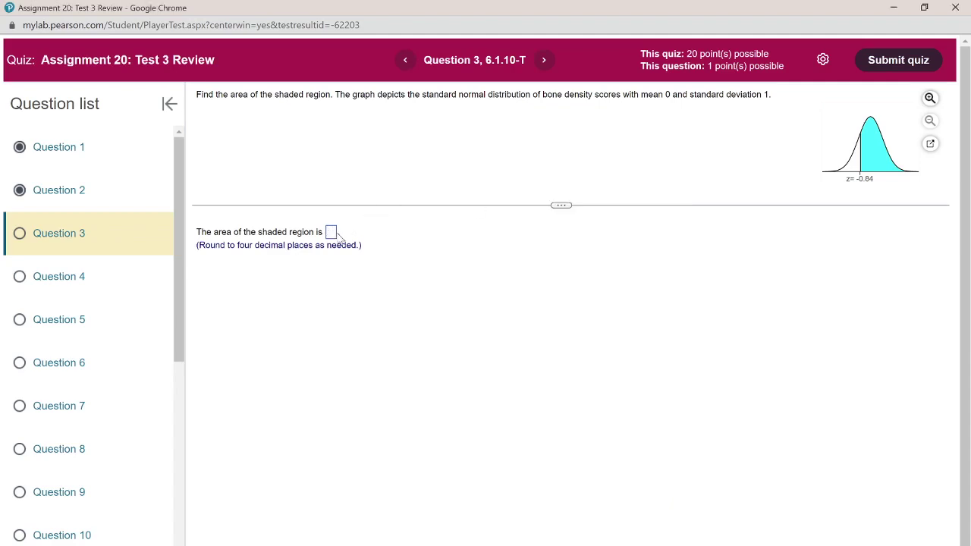
pyautogui.click(335, 235)
pyautogui.write('.')
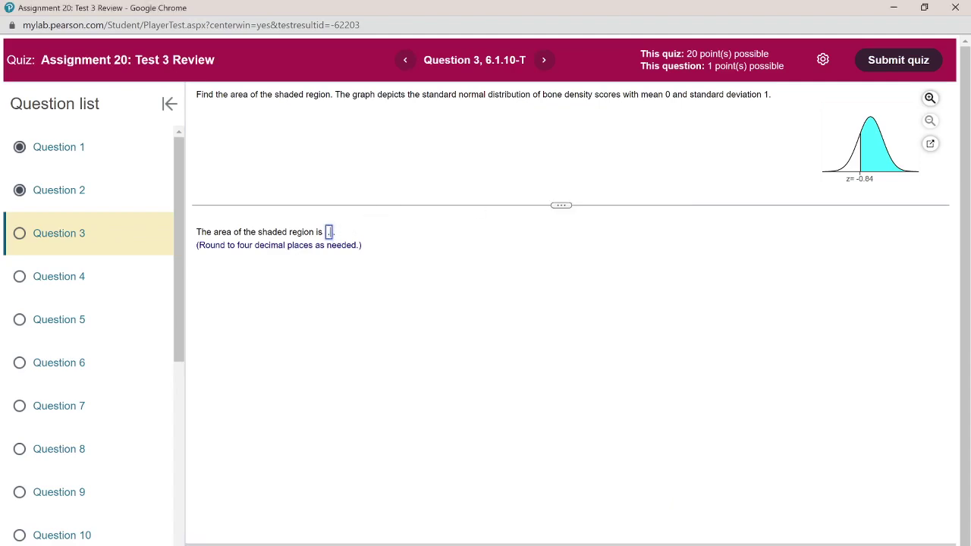
pyautogui.write('7995')
pyautogui.press('Return')
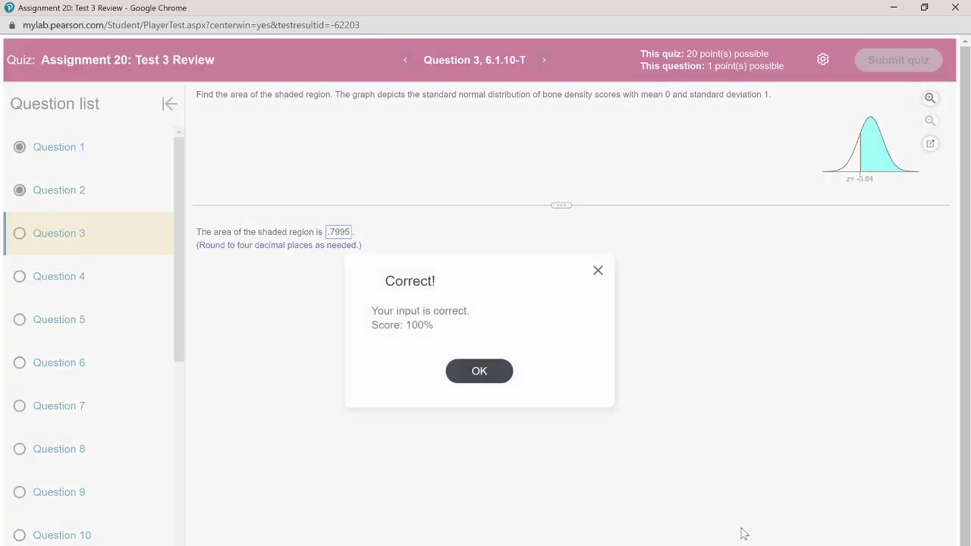
pyautogui.click(486, 371)
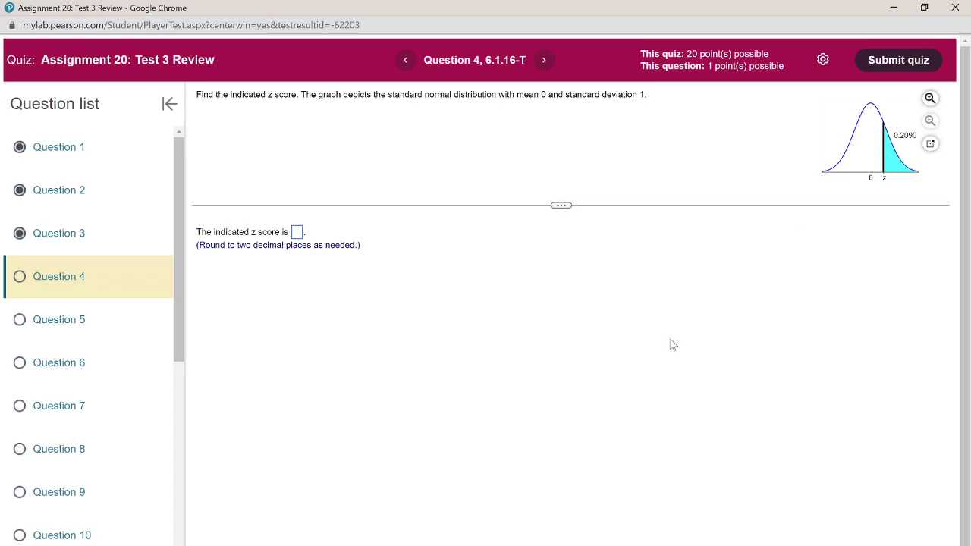
# Step: Clear the calculator screen and insert invNorm( from the distribution menu
pyautogui.hotkey('alt', 'Tab')
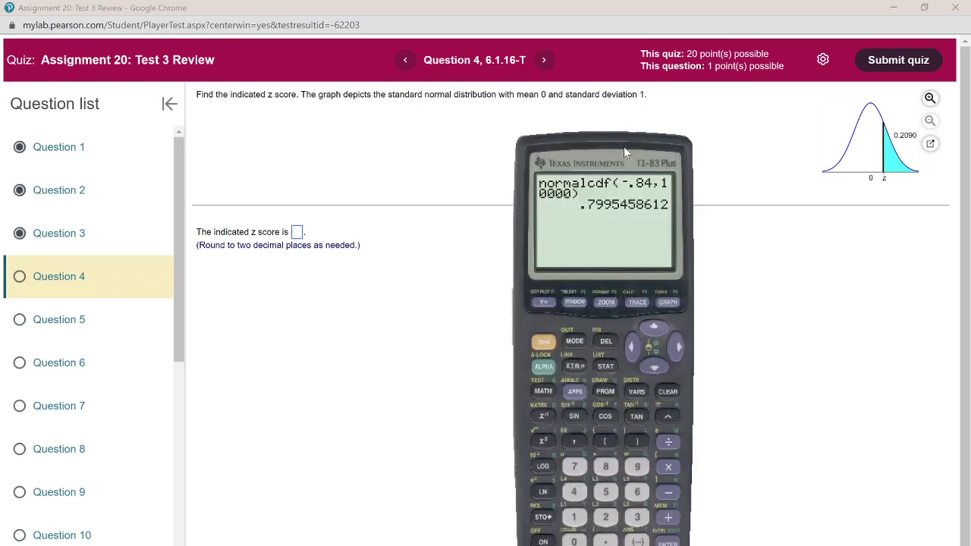
pyautogui.moveTo(623, 146); pyautogui.dragTo(557, 163)
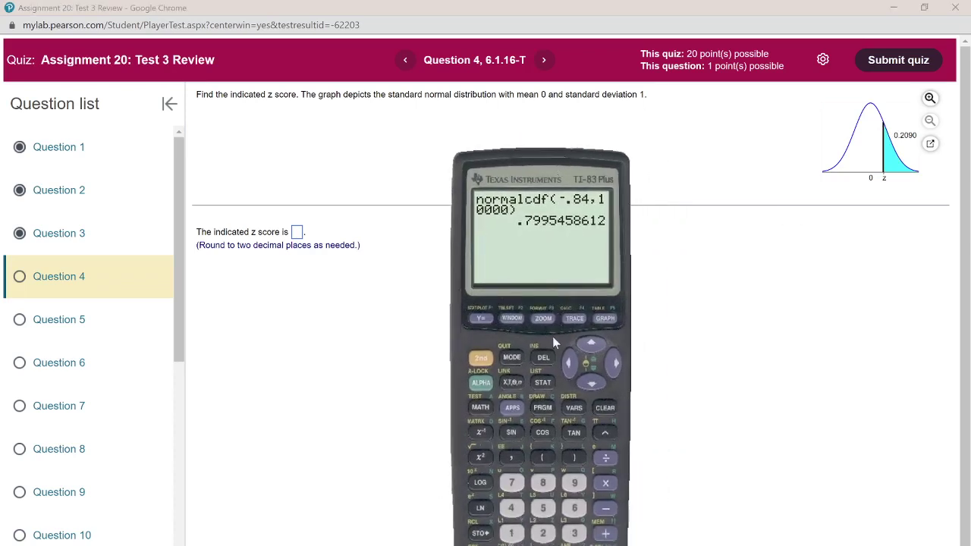
pyautogui.click(602, 407)
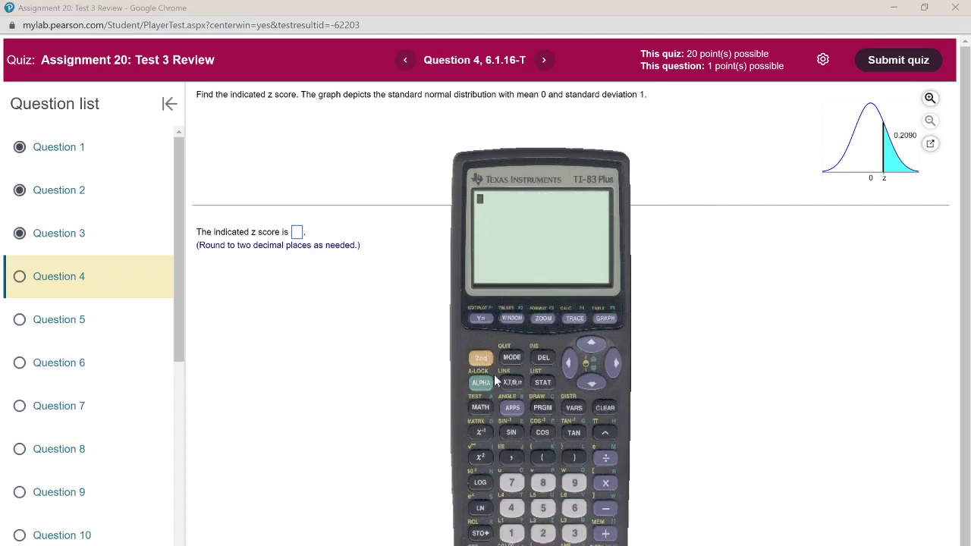
pyautogui.click(573, 407)
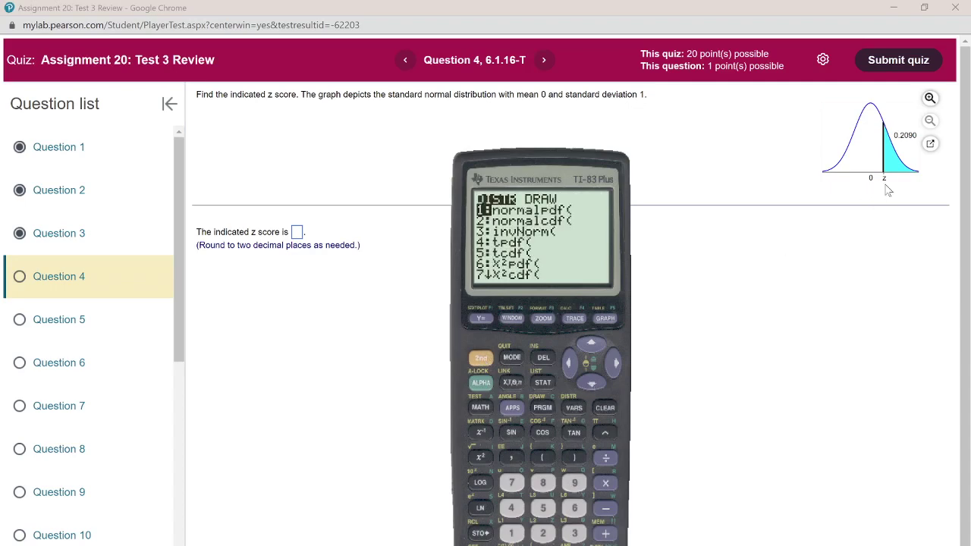
pyautogui.click(588, 382)
pyautogui.click(588, 382)
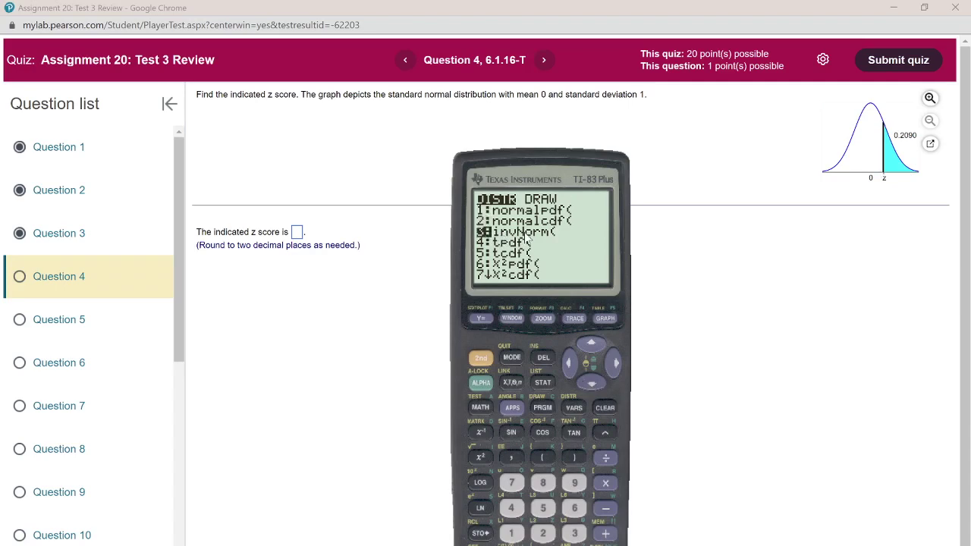
pyautogui.press('Return')
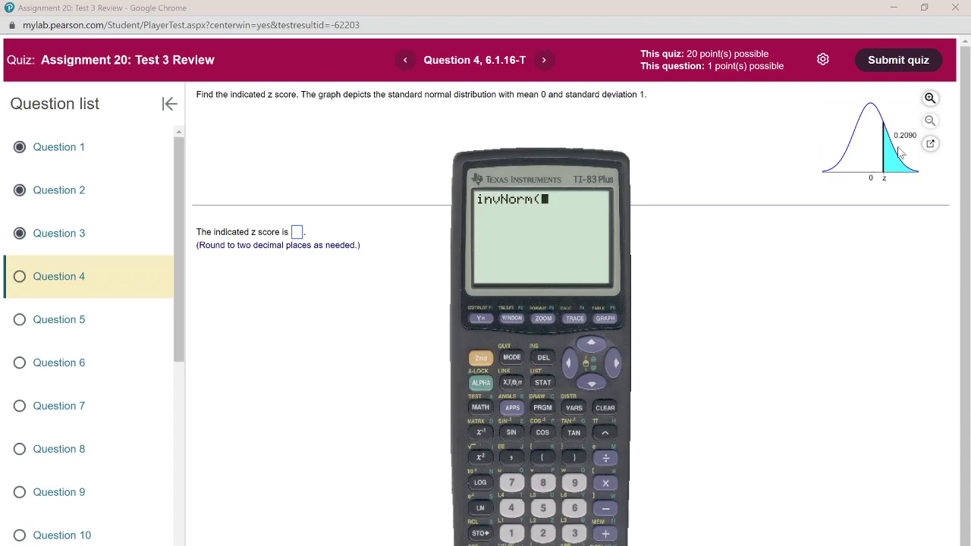
# Step: Evaluate invNorm(1-.2090), giving the z score .8098959181
pyautogui.click(511, 533)
pyautogui.click(605, 508)
pyautogui.click(543, 545)
pyautogui.click(542, 533)
pyautogui.click(511, 545)
pyautogui.click(574, 482)
pyautogui.click(512, 545)
pyautogui.click(574, 457)
pyautogui.press('Return')
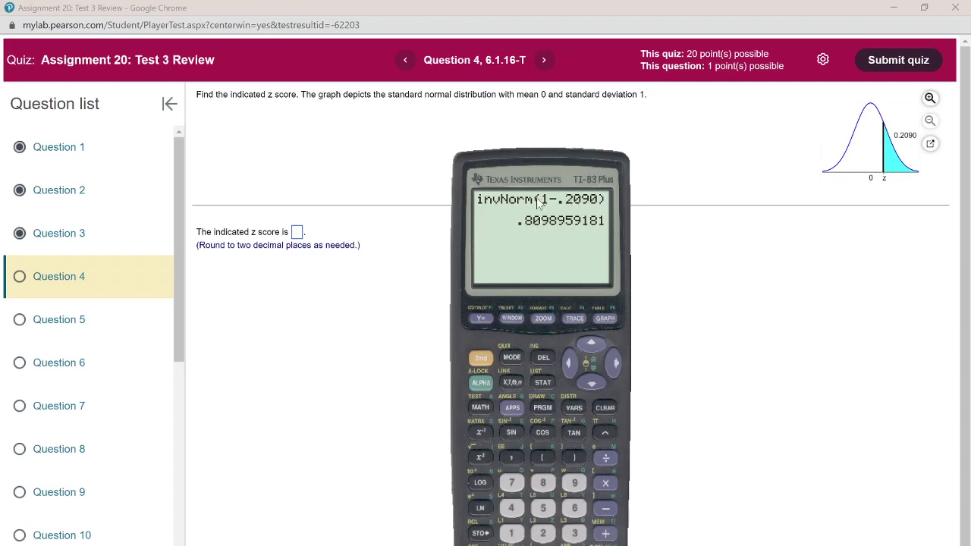
# Step: Submit .81 as Question 4's z score and dismiss the Correct message
pyautogui.click(297, 234)
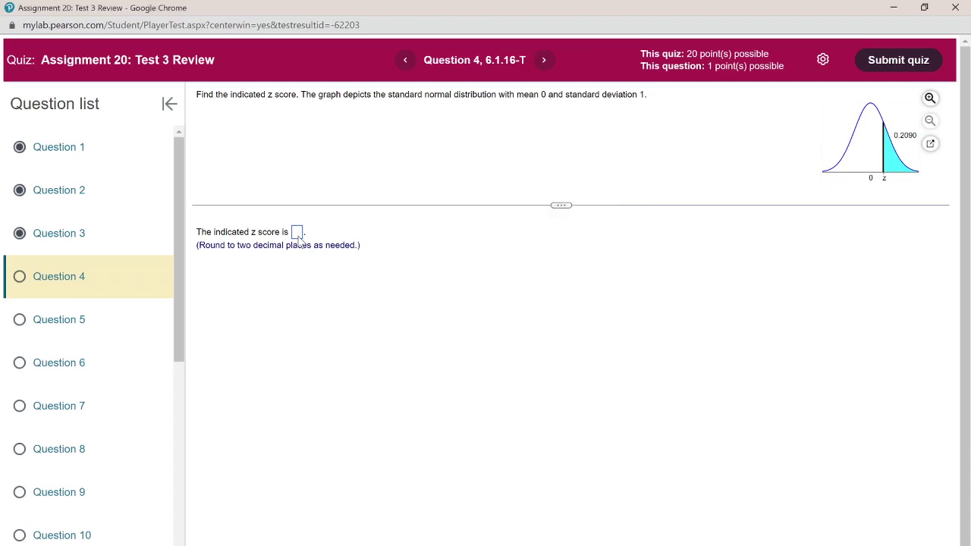
pyautogui.write('.81')
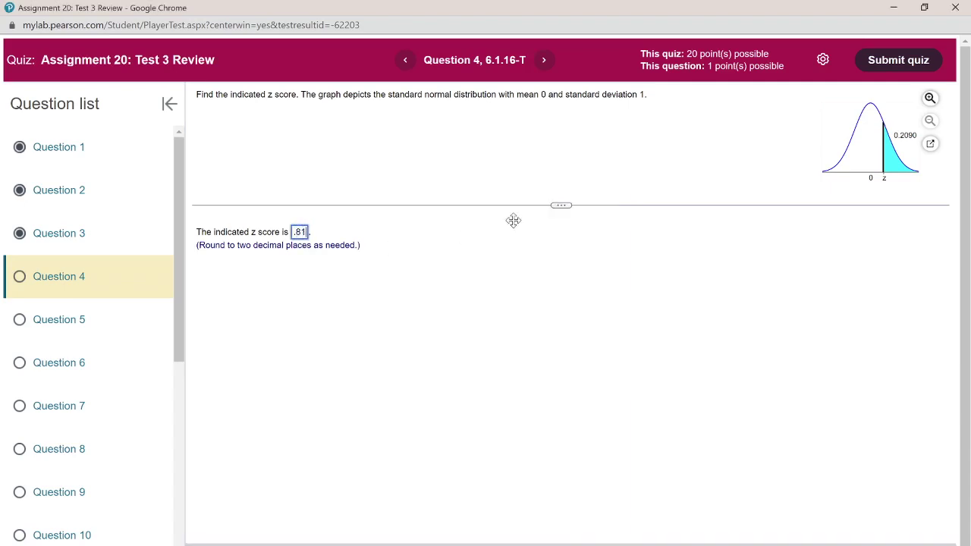
pyautogui.press('Return')
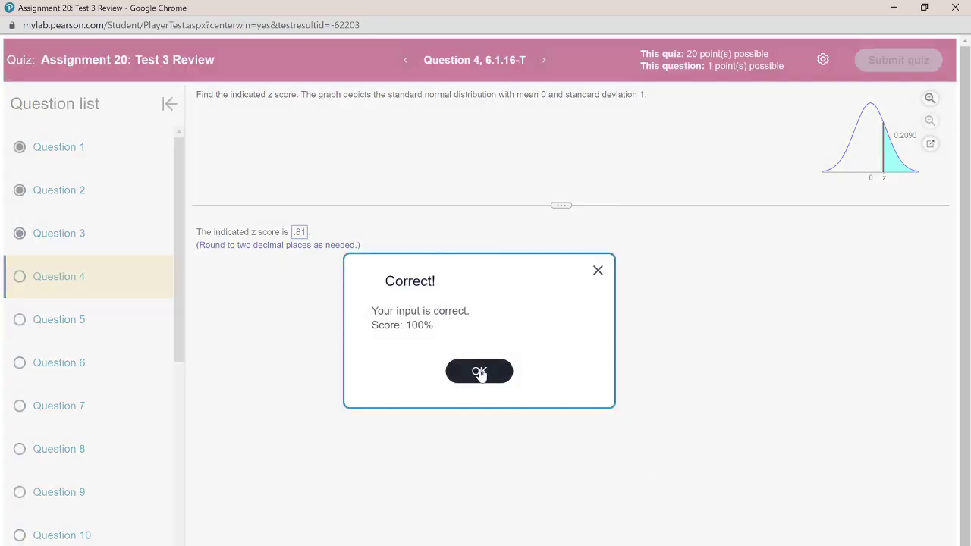
pyautogui.click(479, 372)
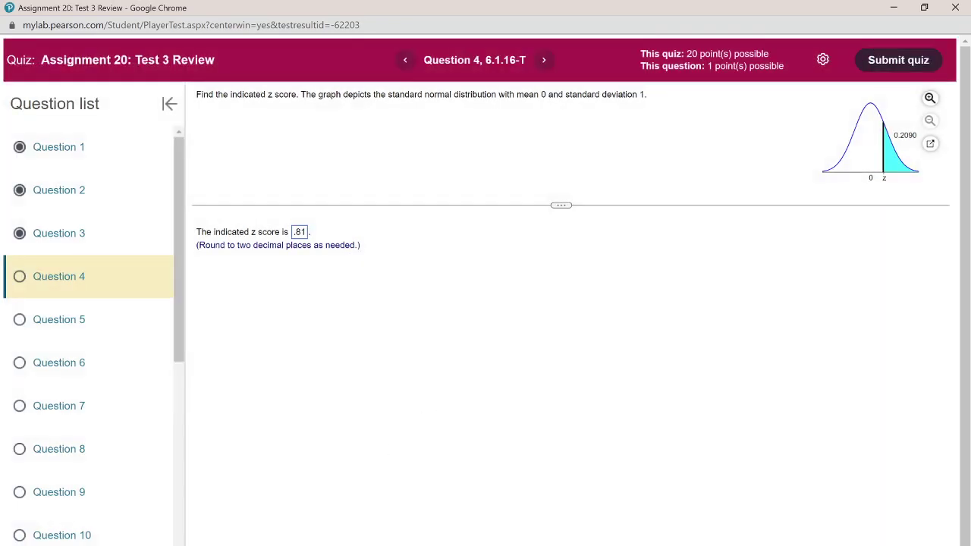
# Step: Briefly reopen the calculator, then return to the quiz and advance to Question 5
pyautogui.hotkey('alt', 'Tab')
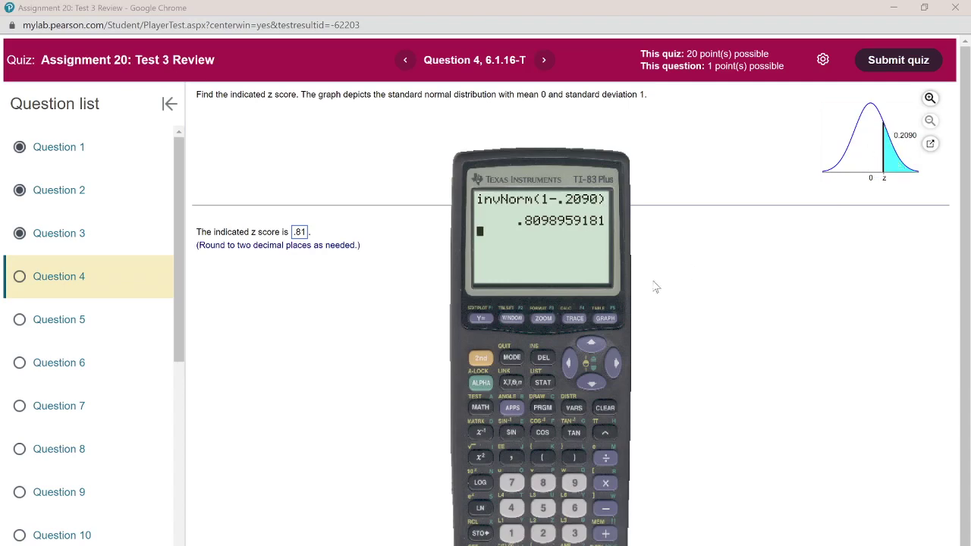
pyautogui.click(362, 354)
pyautogui.press('Return')
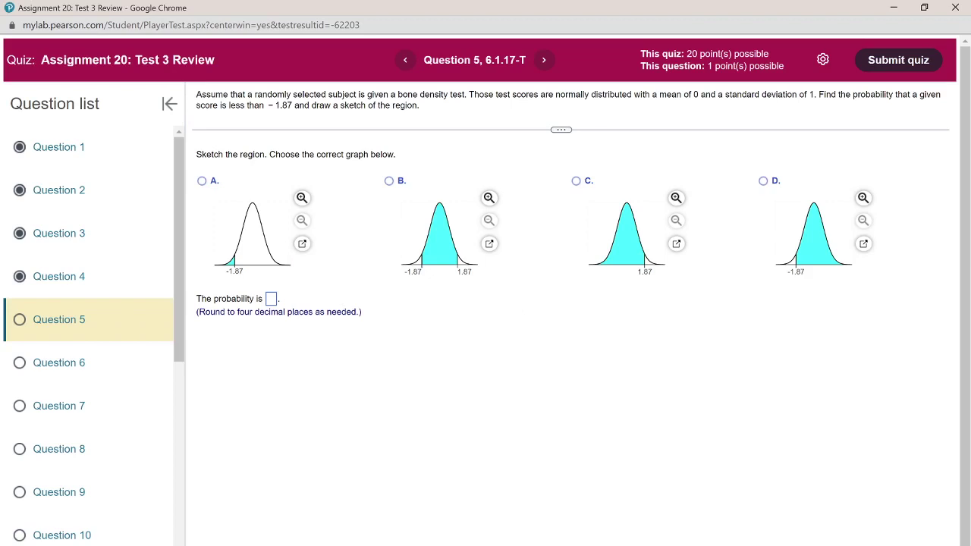
# Step: Read the bone density question, select graph A shaded left of -1.87, and focus the probability box
pyautogui.moveTo(467, 94); pyautogui.dragTo(332, 94)
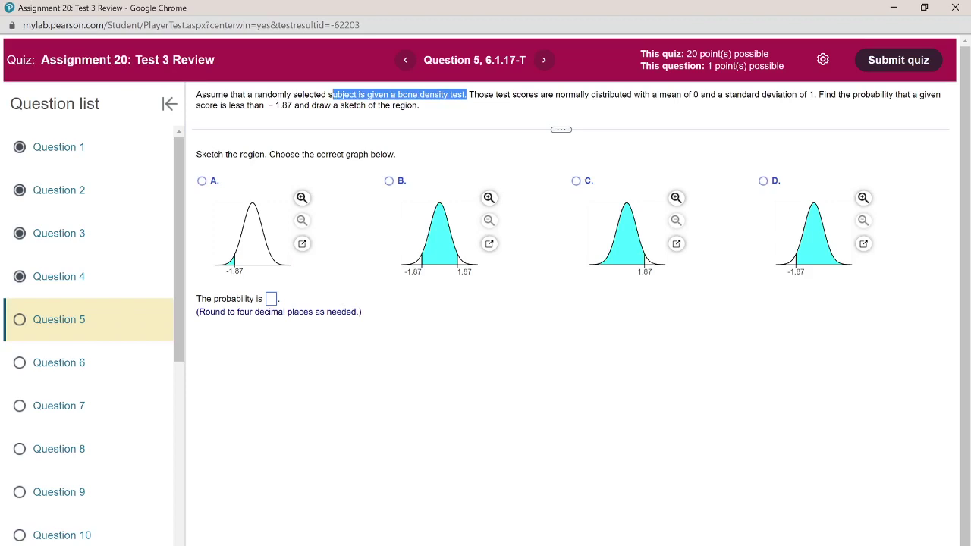
pyautogui.moveTo(814, 94); pyautogui.dragTo(620, 94)
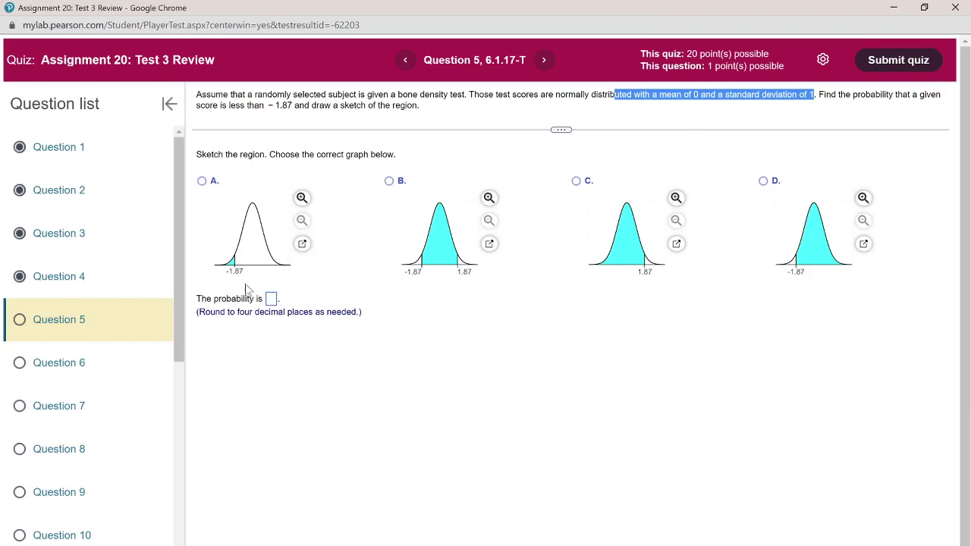
pyautogui.click(202, 181)
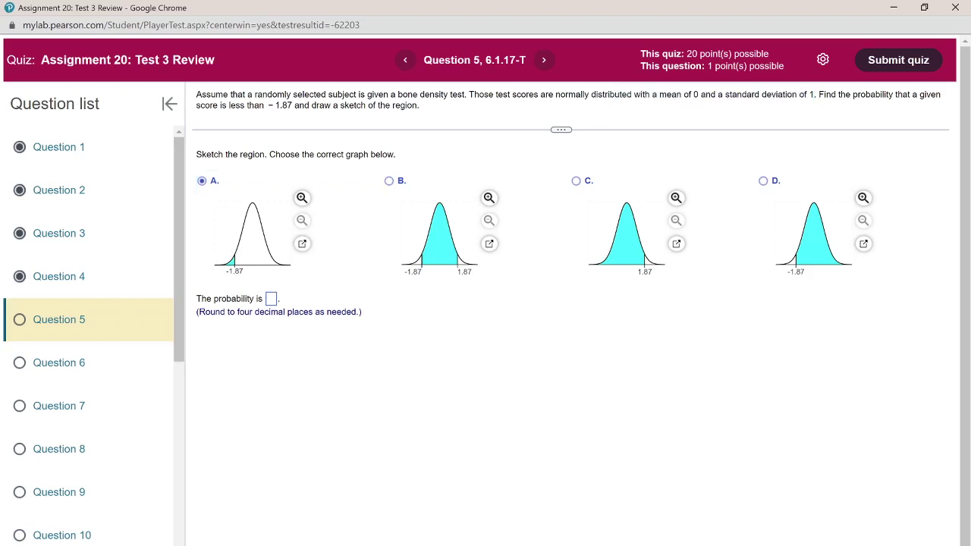
pyautogui.click(270, 298)
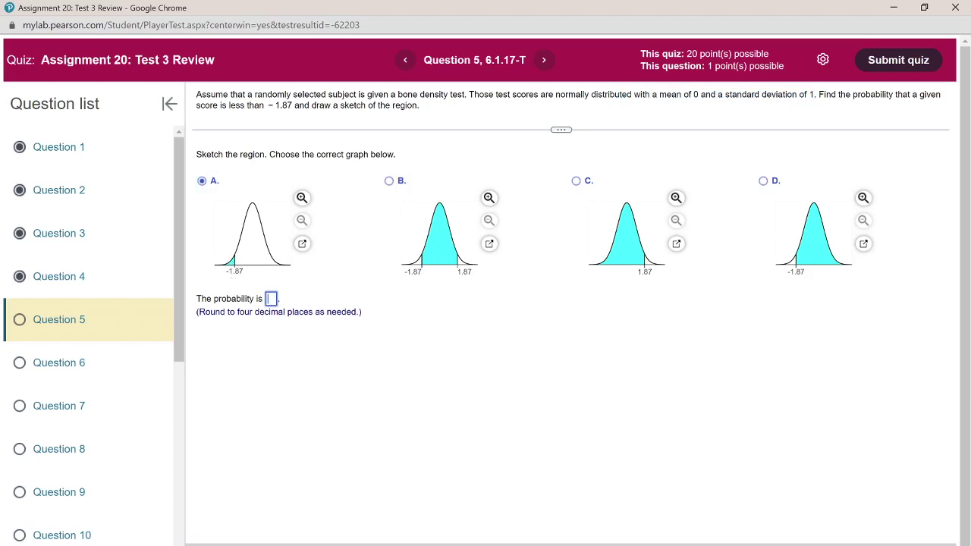
pyautogui.hotkey('alt', 'Tab')
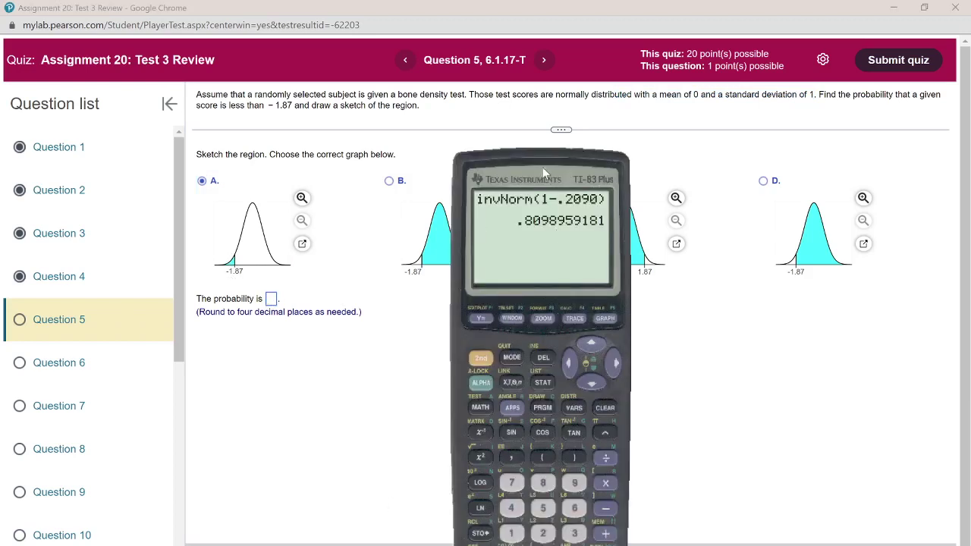
# Step: Move the calculator aside to uncover graphs B and C, then insert normalcdf( from the distribution menu
pyautogui.moveTo(542, 167); pyautogui.dragTo(648, 172)
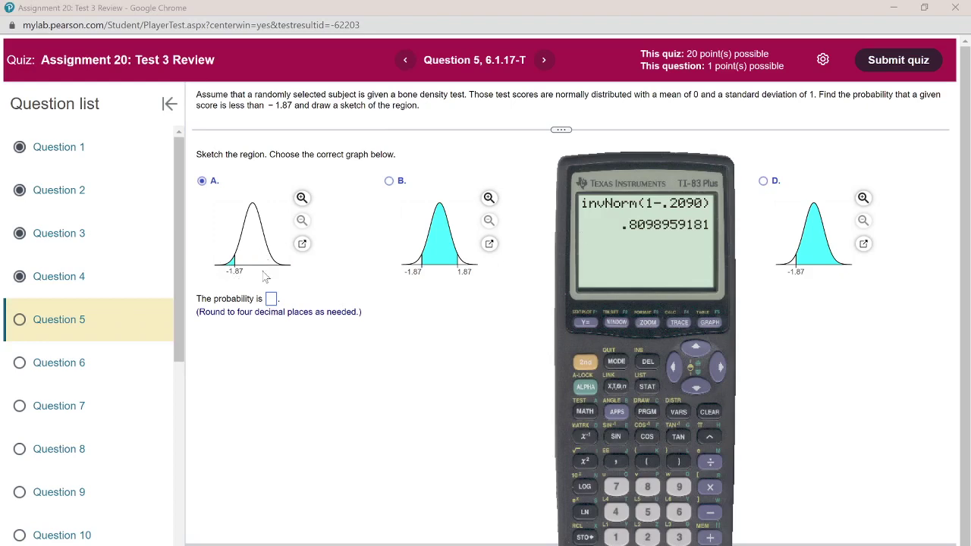
pyautogui.click(678, 410)
pyautogui.click(696, 388)
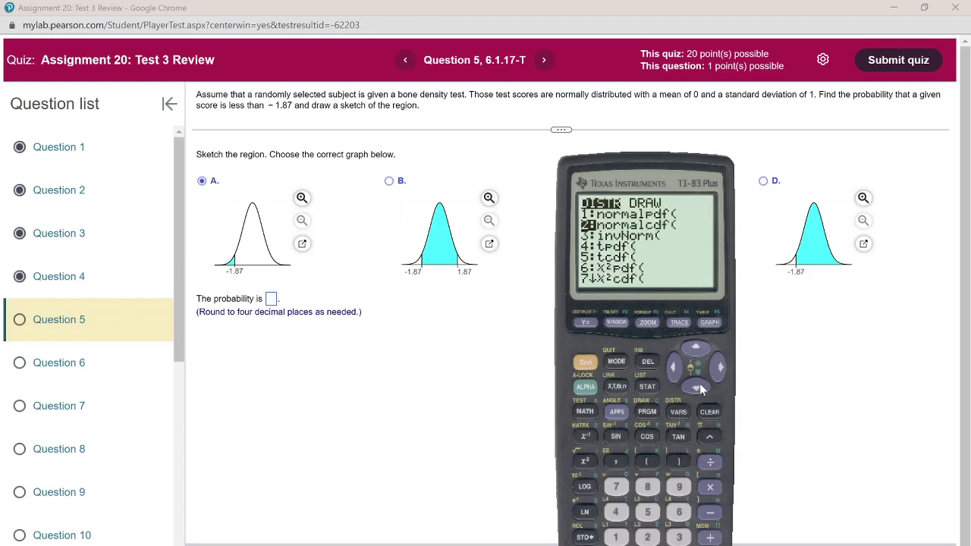
pyautogui.click(647, 536)
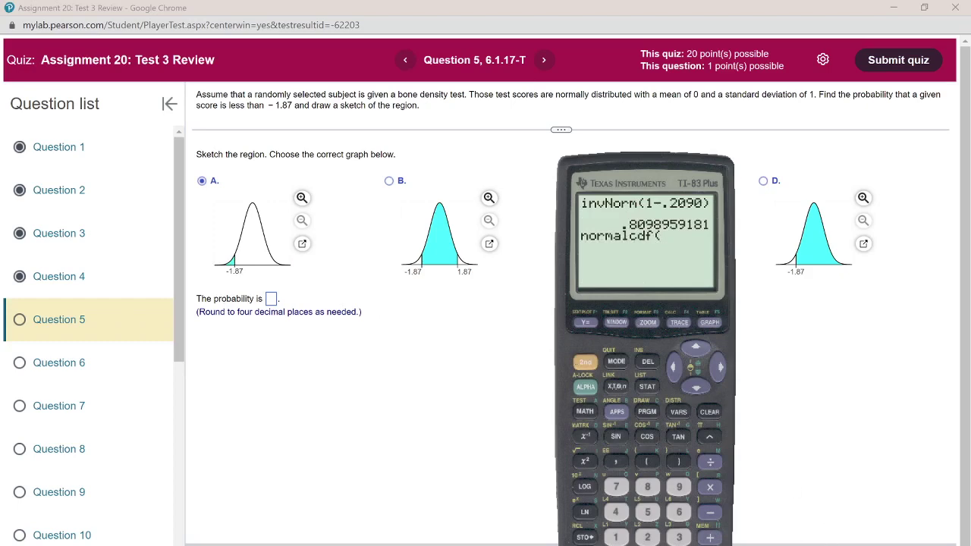
pyautogui.write('-')
pyautogui.write('1000')
pyautogui.write('0')
# Step: Enter bounds -10000 and -1.87 and evaluate, giving .0307418449
pyautogui.click(625, 465)
pyautogui.write('-')
pyautogui.click(617, 538)
pyautogui.write('.')
pyautogui.click(646, 486)
pyautogui.click(615, 486)
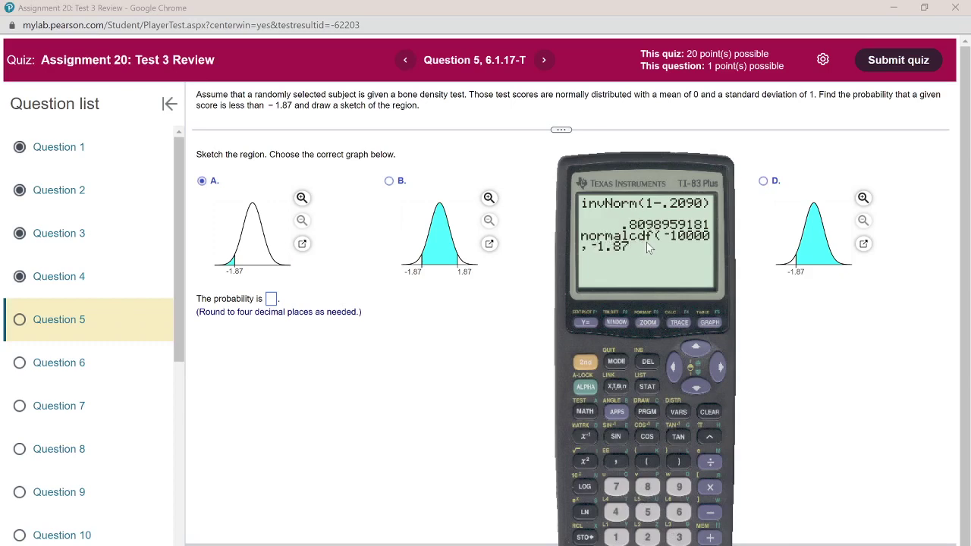
pyautogui.click(679, 461)
pyautogui.press('Return')
# Step: Enter .0307 as Question 5's probability and dismiss the Correct notice
pyautogui.click(272, 299)
pyautogui.write('.0')
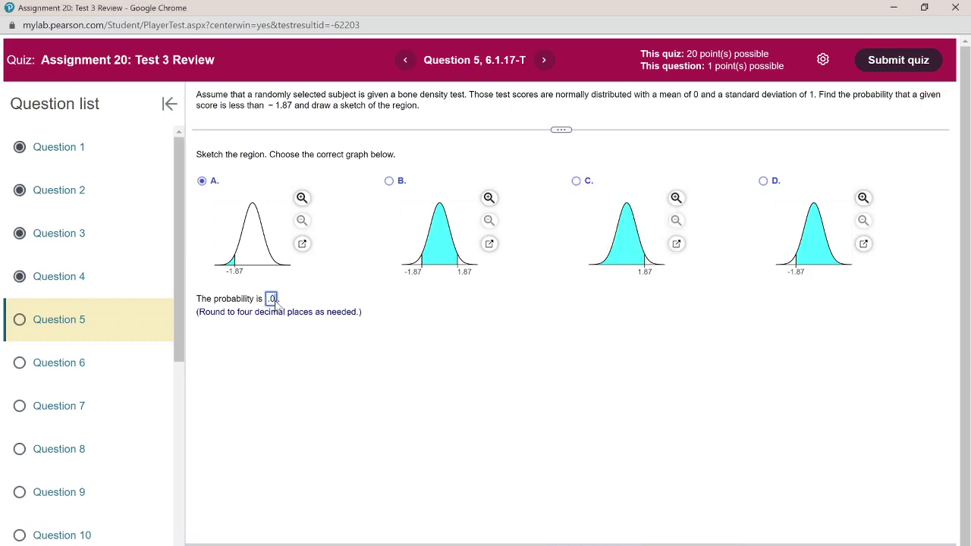
pyautogui.write('307')
pyautogui.press('Return')
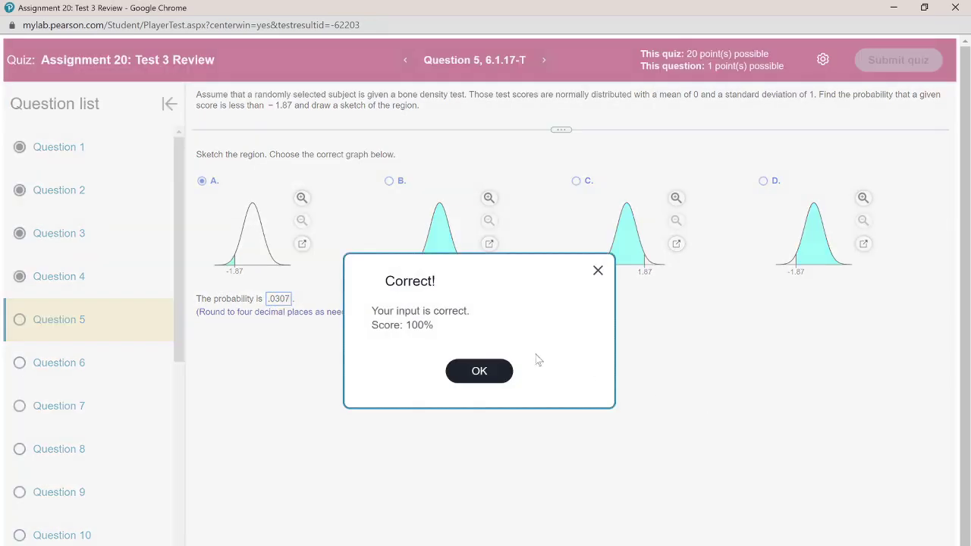
pyautogui.click(479, 373)
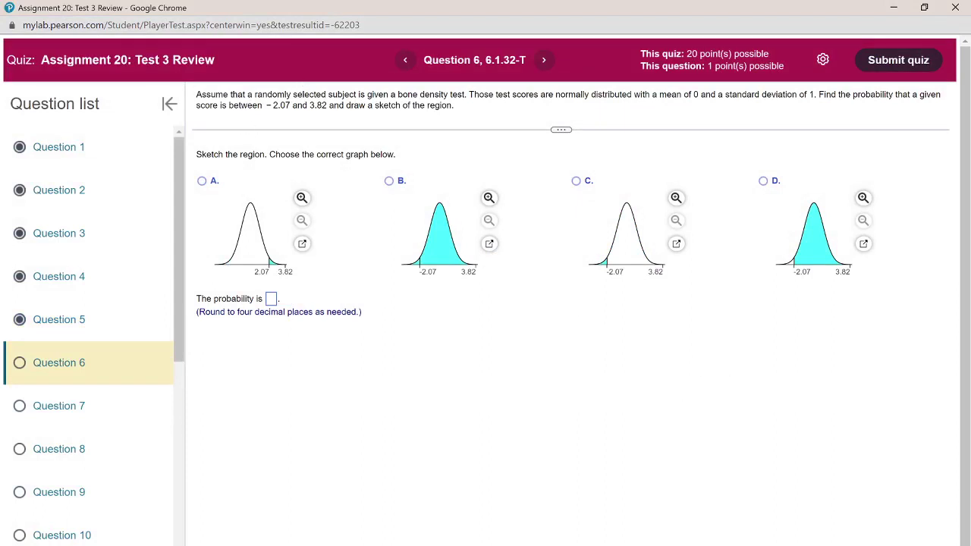
# Step: Highlight the mean 0 and standard deviation 1, then select graph D shaded between -2.07 and 3.82
pyautogui.moveTo(458, 94); pyautogui.dragTo(211, 94)
pyautogui.click(211, 94)
pyautogui.moveTo(693, 94); pyautogui.dragTo(705, 94)
pyautogui.moveTo(808, 94); pyautogui.dragTo(818, 94)
pyautogui.click(764, 183)
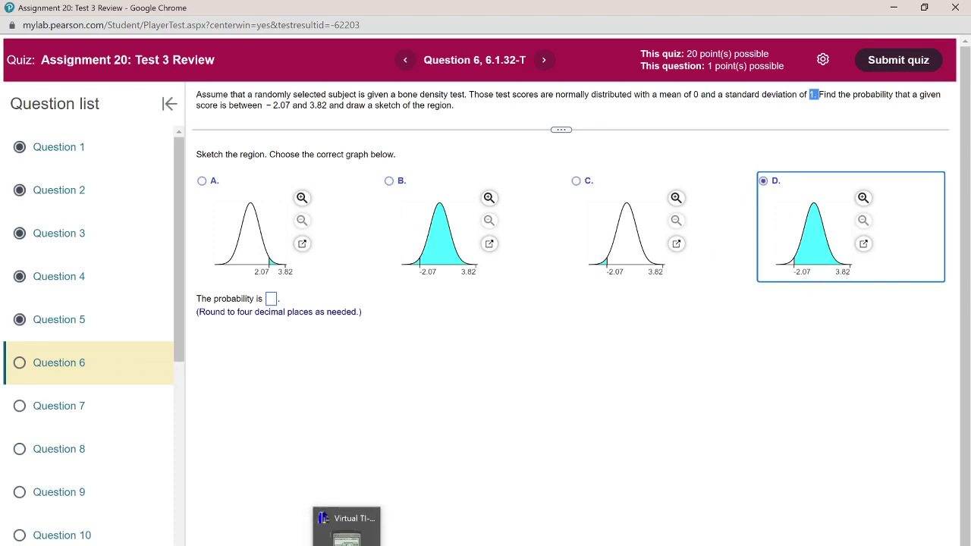
# Step: Bring up the calculator and insert normalcdf( from the distribution menu
pyautogui.click(347, 531)
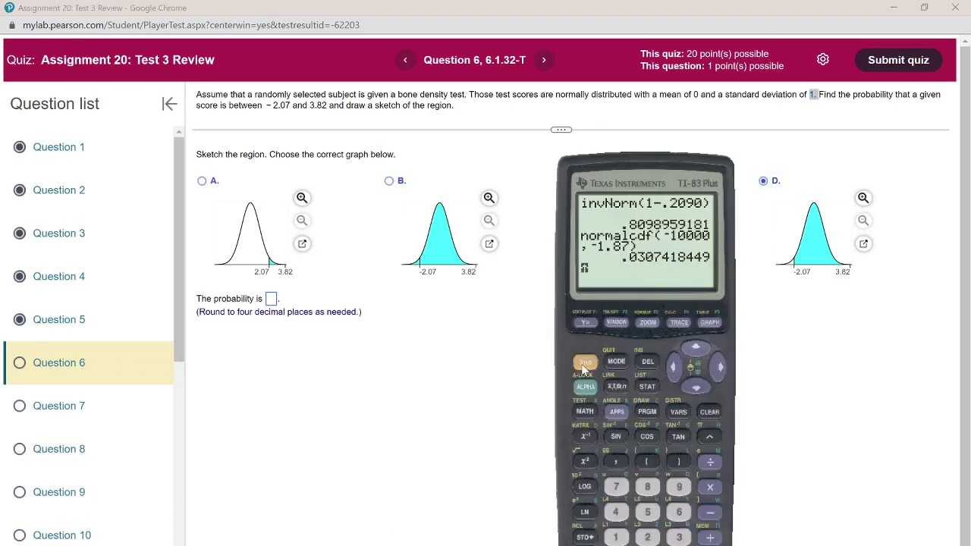
pyautogui.click(679, 411)
pyautogui.click(692, 388)
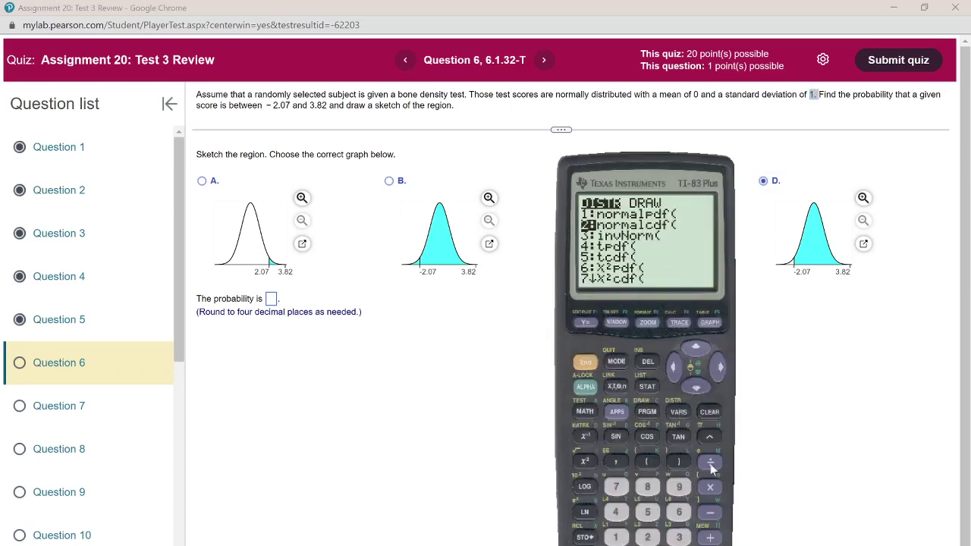
pyautogui.press('Return')
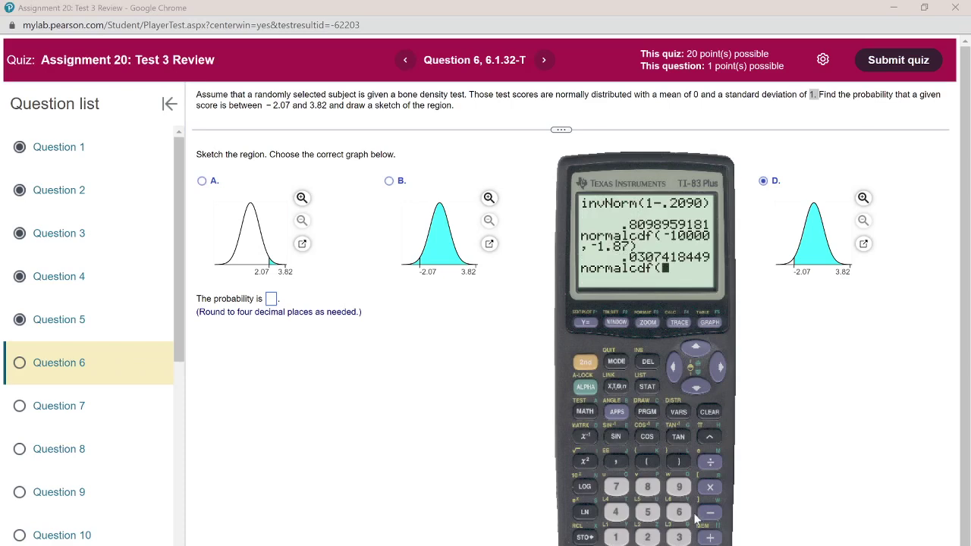
pyautogui.moveTo(656, 166); pyautogui.dragTo(539, 156)
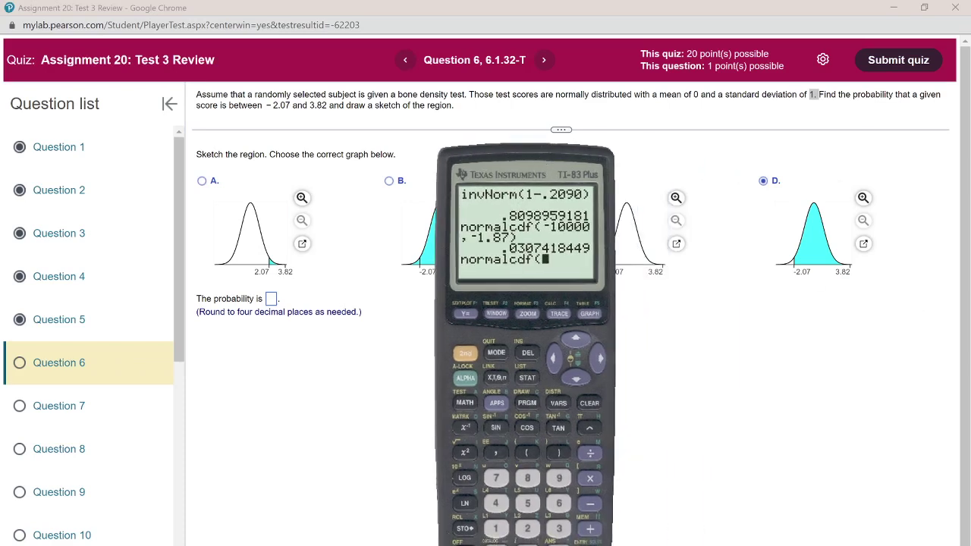
# Step: Enter bounds -2.07 and 3.82 and evaluate, giving .9807071448
pyautogui.click(559, 545)
pyautogui.click(527, 528)
pyautogui.click(527, 545)
pyautogui.click(496, 545)
pyautogui.click(495, 478)
pyautogui.click(495, 452)
pyautogui.click(559, 528)
pyautogui.click(527, 545)
pyautogui.click(528, 478)
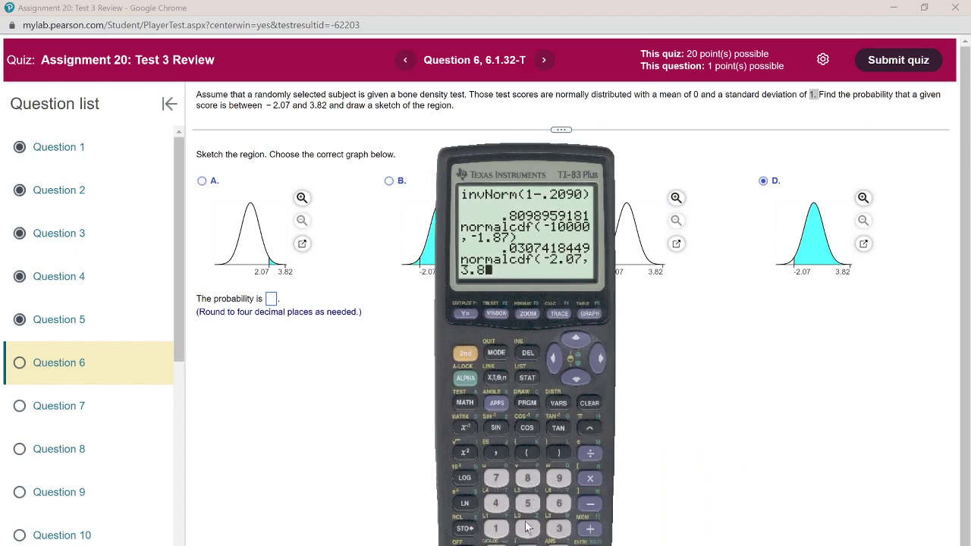
pyautogui.click(527, 528)
pyautogui.click(558, 453)
pyautogui.click(595, 543)
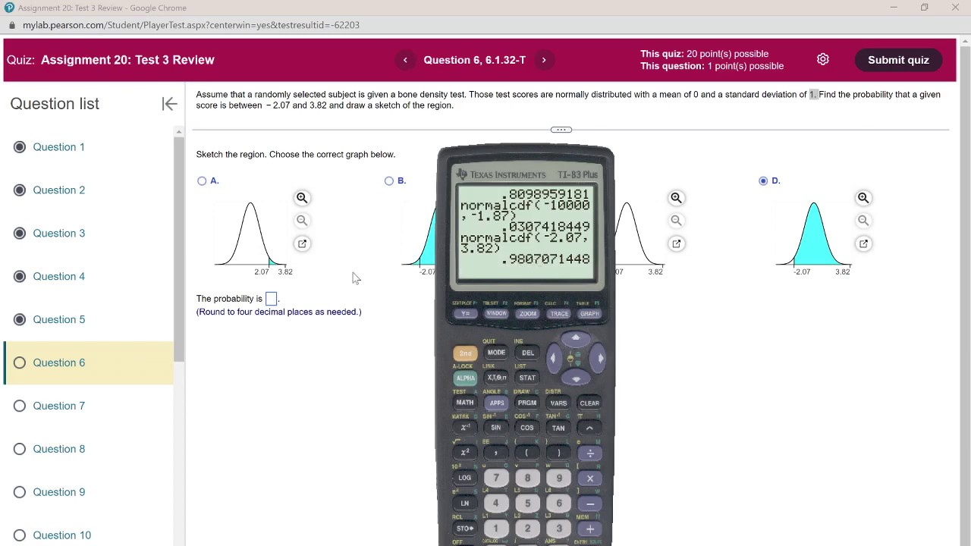
# Step: Submit .9807 as Question 6's probability and dismiss the Correct notice
pyautogui.click(271, 300)
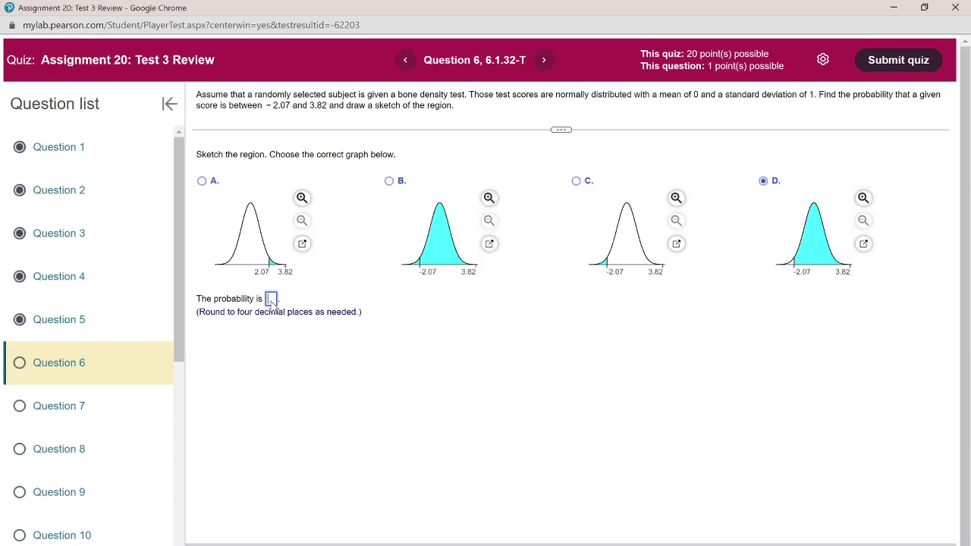
pyautogui.write('.9807')
pyautogui.press('Return')
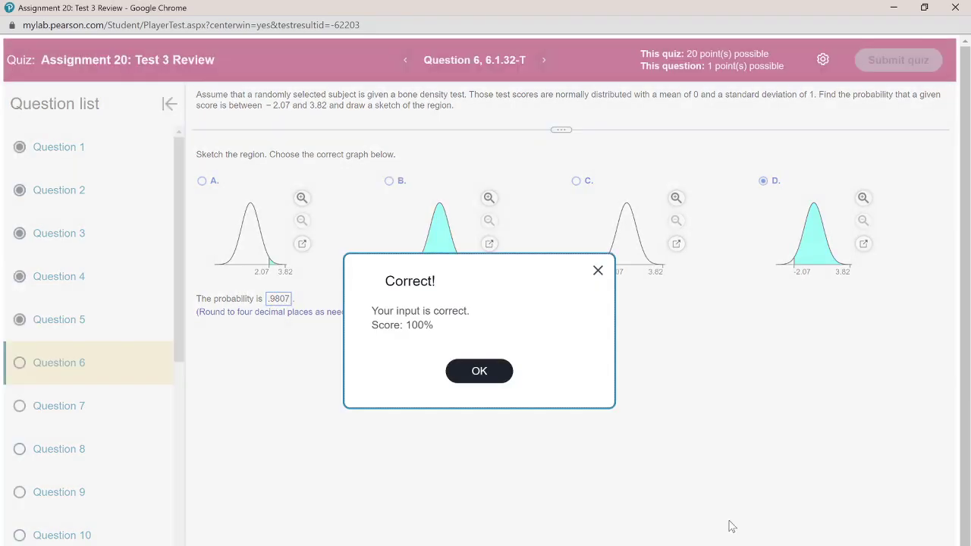
pyautogui.click(478, 372)
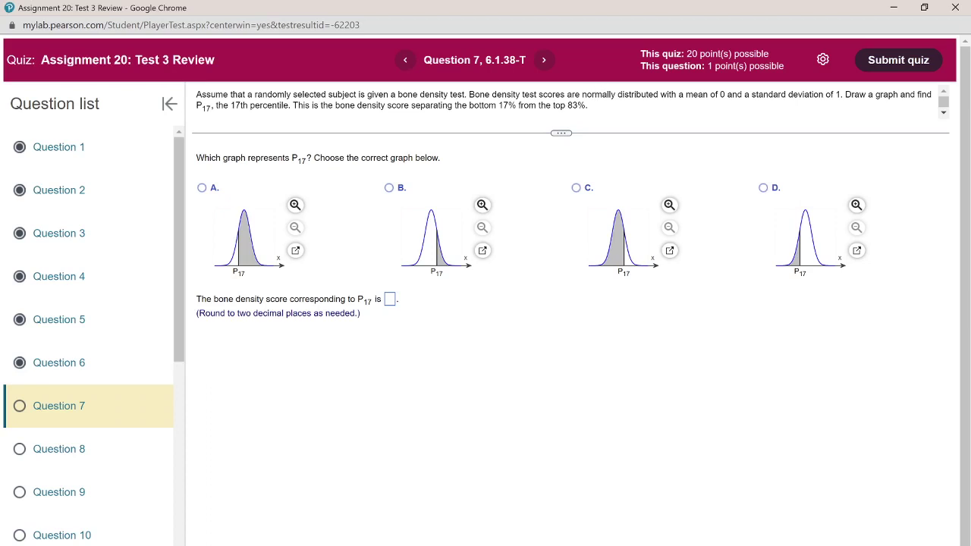
# Step: Select graph D, shaded left of P17, for Question 7 and focus the bone density score box
pyautogui.moveTo(718, 94); pyautogui.dragTo(842, 94)
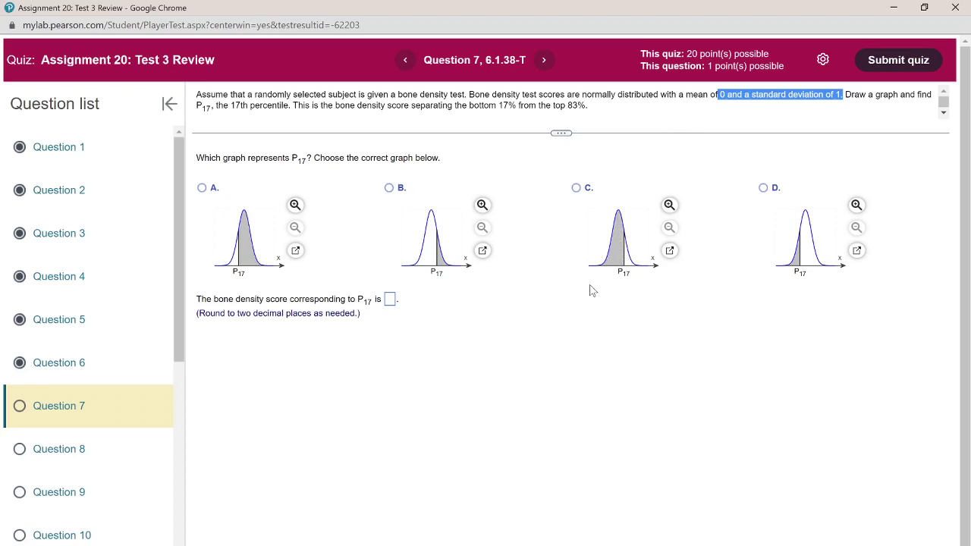
pyautogui.click(762, 189)
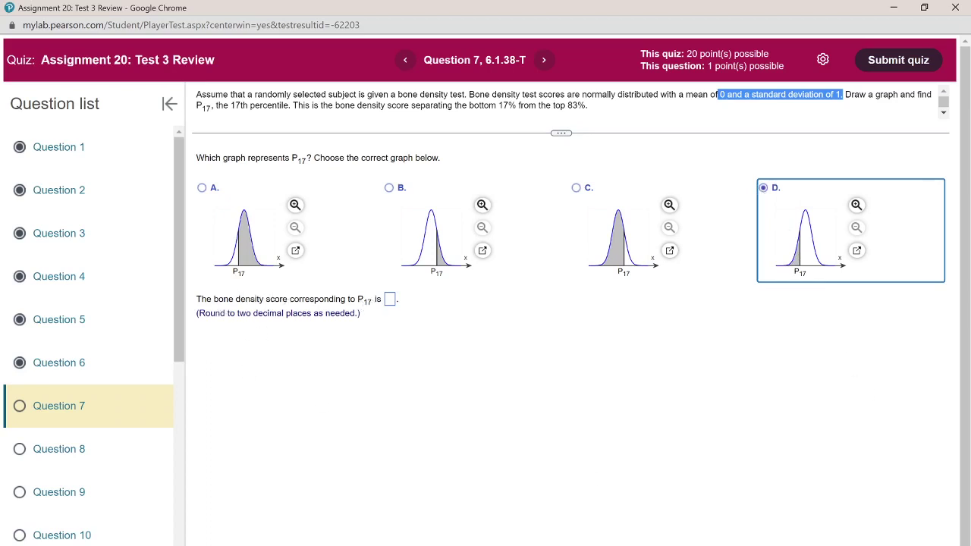
pyautogui.click(389, 300)
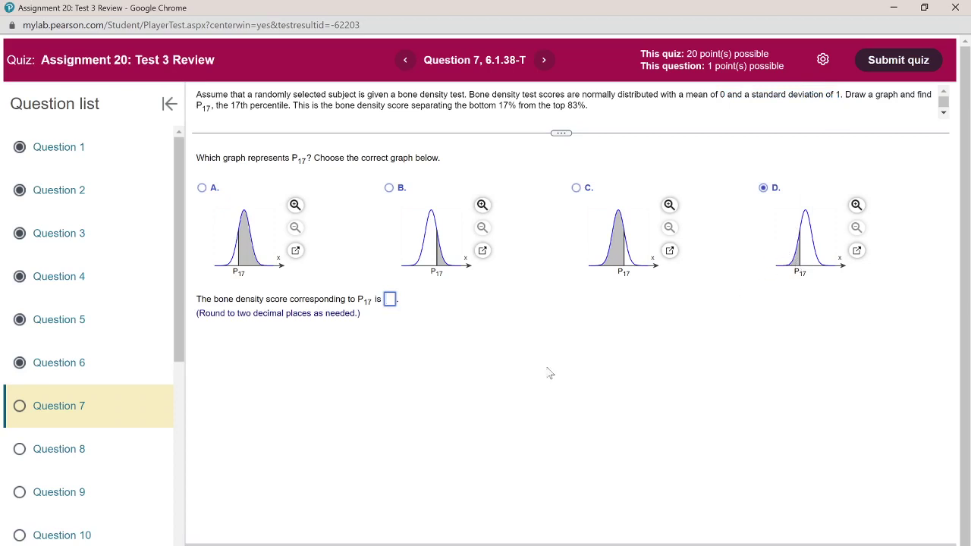
pyautogui.hotkey('alt', 'Tab')
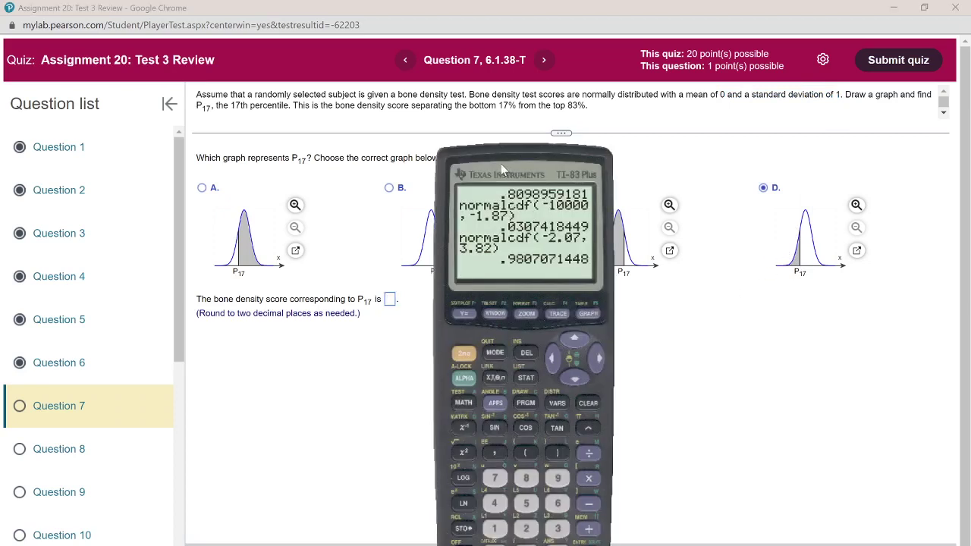
# Step: Clear the earlier results and paste invNorm( from the DISTR menu
pyautogui.moveTo(505, 164); pyautogui.dragTo(286, 118)
pyautogui.click(370, 358)
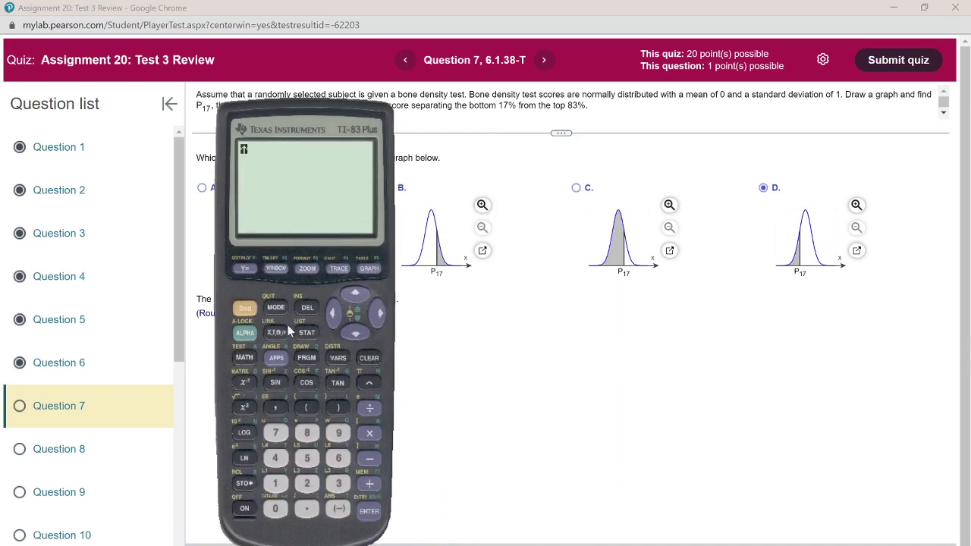
pyautogui.click(338, 358)
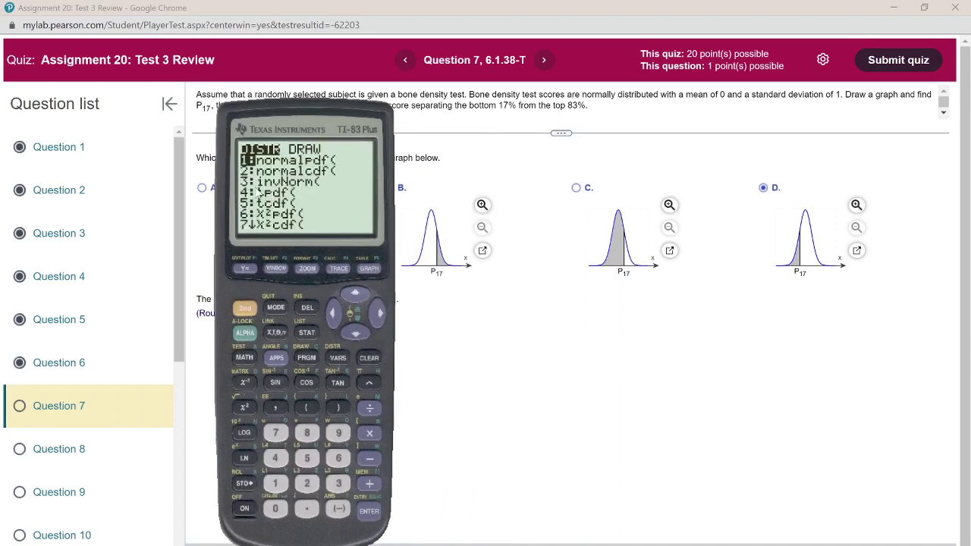
pyautogui.click(356, 330)
pyautogui.click(356, 331)
pyautogui.click(370, 511)
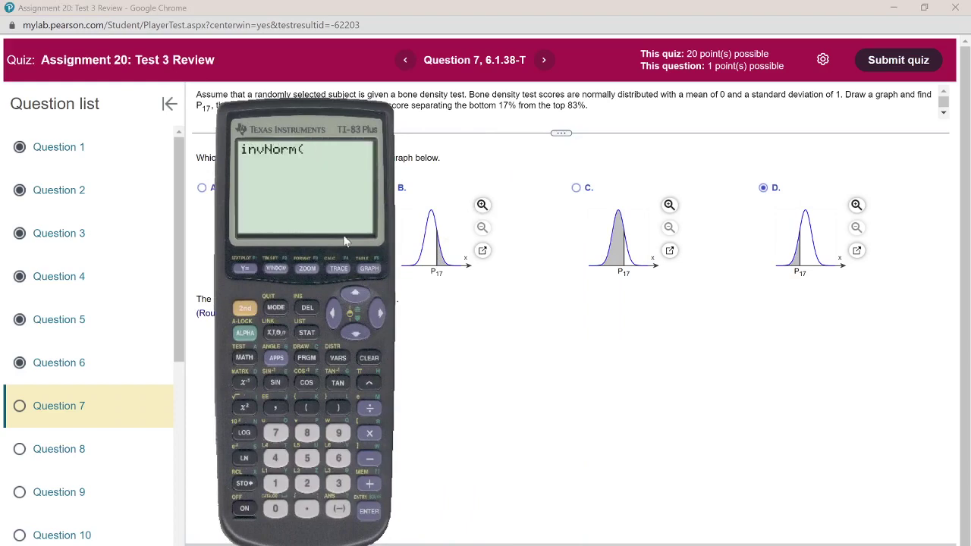
# Step: Evaluate invNorm(.17), getting -.9541652524, then return to the P17 answer box
pyautogui.moveTo(323, 119); pyautogui.dragTo(433, 141)
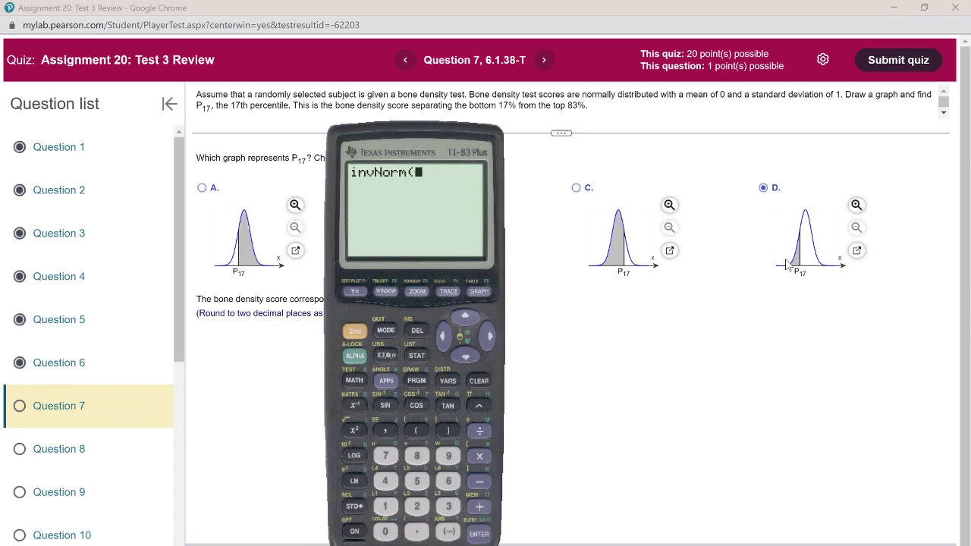
pyautogui.click(416, 531)
pyautogui.click(384, 506)
pyautogui.click(392, 460)
pyautogui.click(449, 430)
pyautogui.click(481, 535)
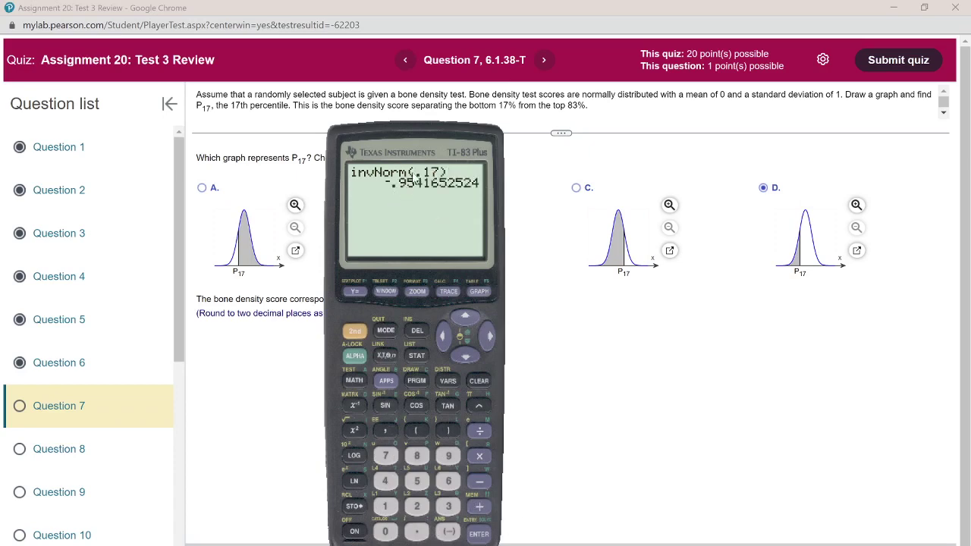
pyautogui.moveTo(423, 154); pyautogui.dragTo(565, 170)
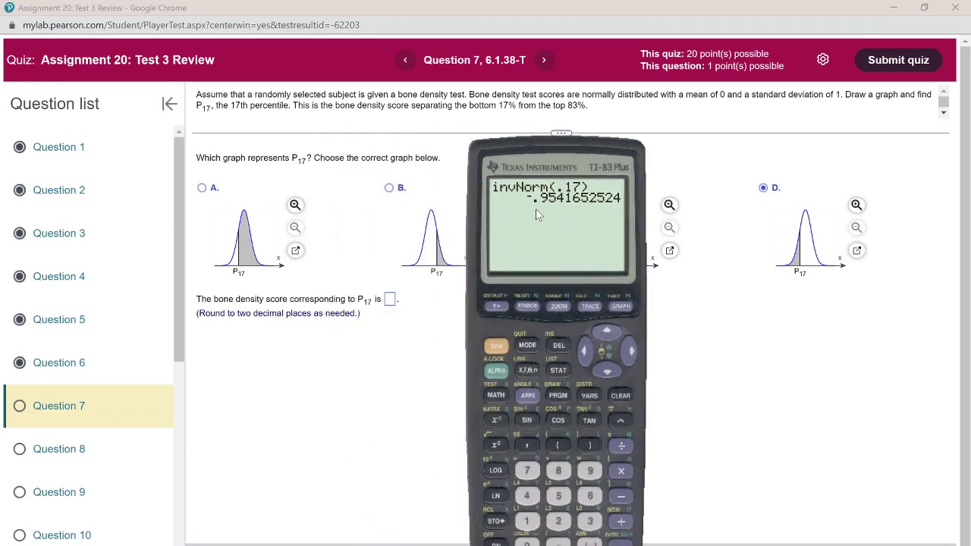
pyautogui.click(391, 301)
# Step: Enter -.95 as the P17 score, check it, and dismiss the Correct notice
pyautogui.write('-.9')
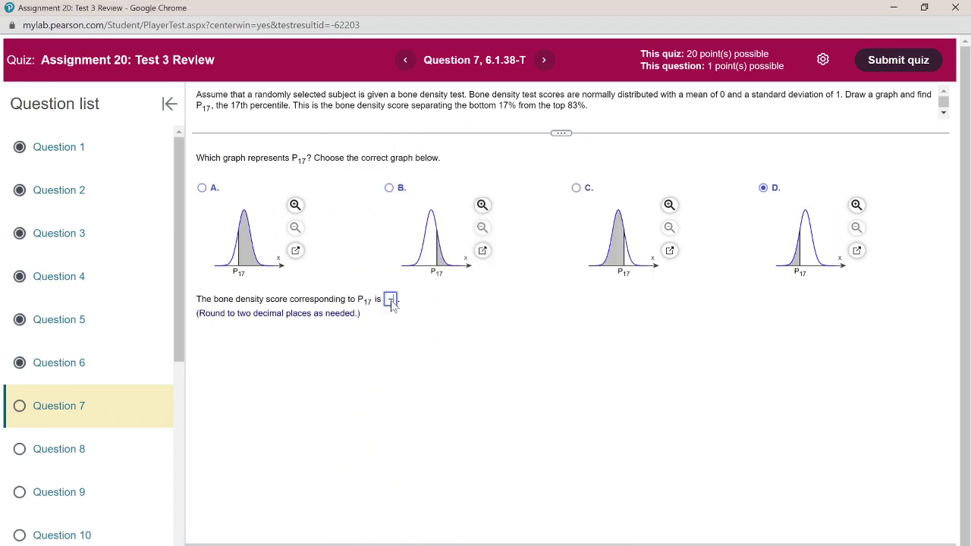
pyautogui.write('5')
pyautogui.click(779, 526)
pyautogui.click(491, 369)
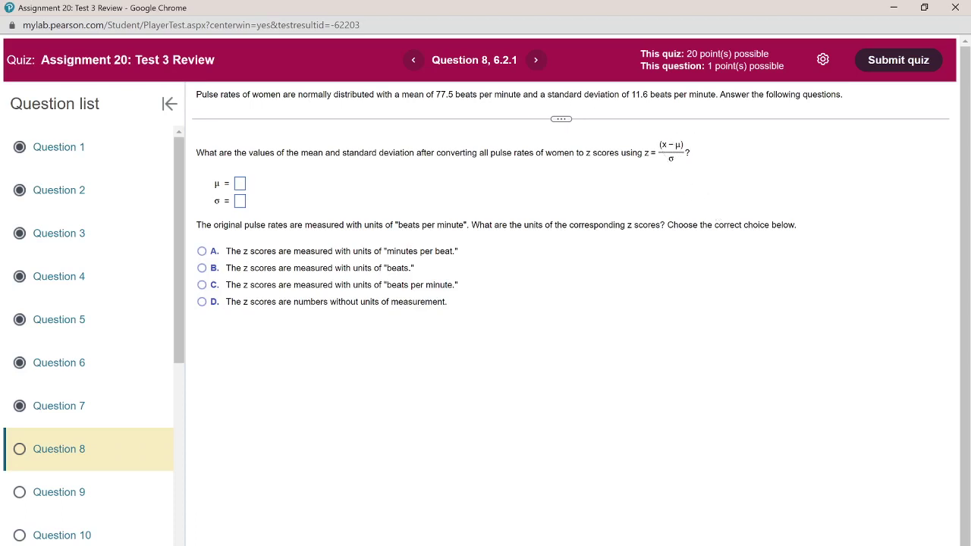
# Step: Answer Question 8 with μ = 0, σ = 1 and 'z scores have no units', then submit
pyautogui.moveTo(435, 94); pyautogui.dragTo(475, 94)
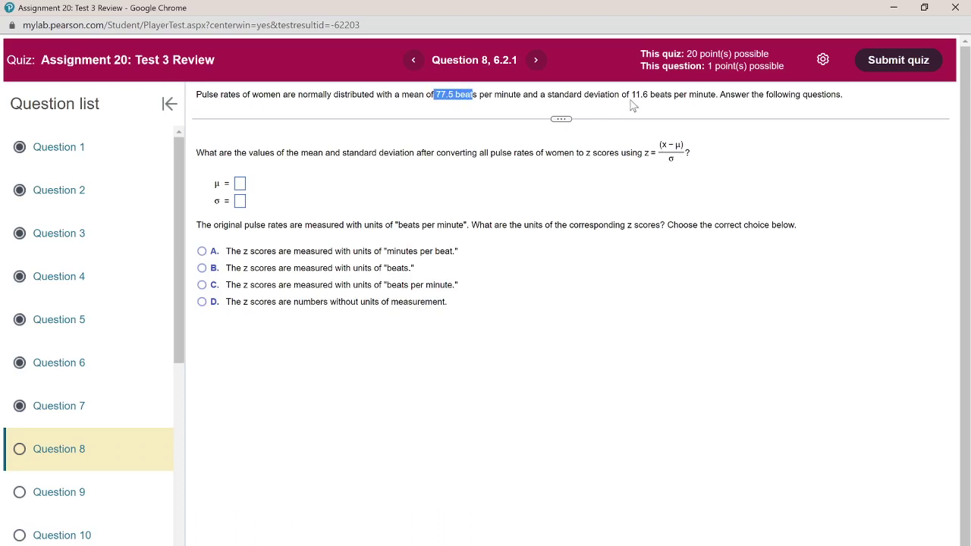
pyautogui.moveTo(629, 94); pyautogui.dragTo(649, 94)
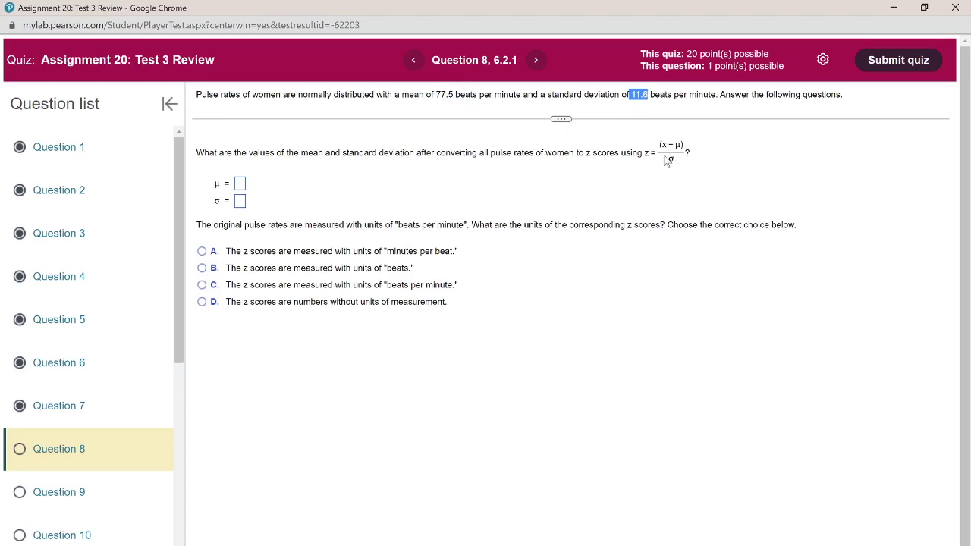
pyautogui.click(240, 185)
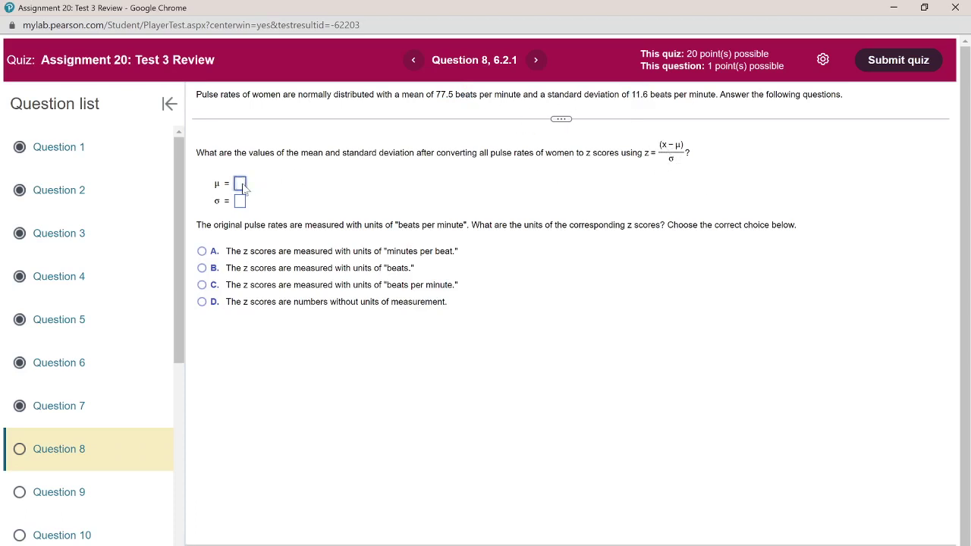
pyautogui.write('0')
pyautogui.click(240, 202)
pyautogui.write('1')
pyautogui.click(202, 302)
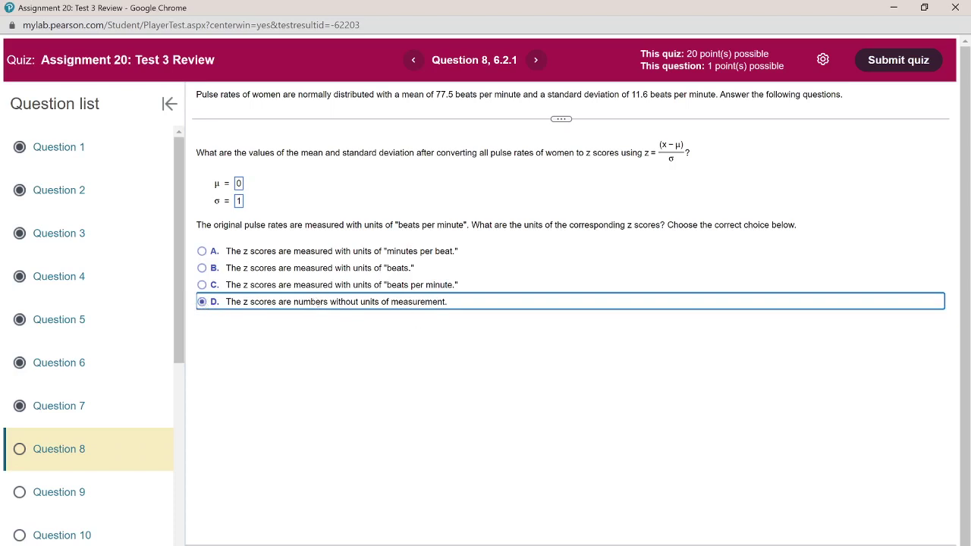
pyautogui.press('Return')
pyautogui.click(496, 372)
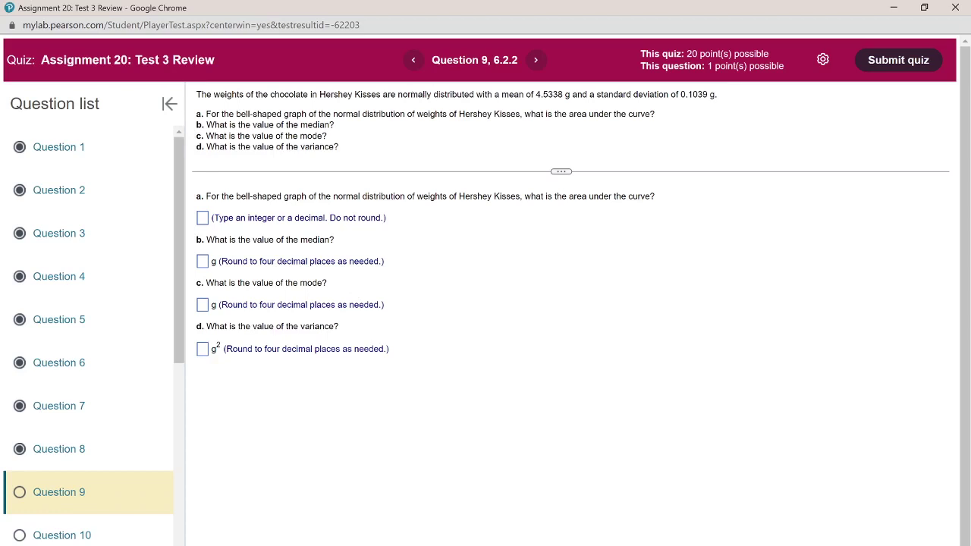
# Step: Highlight 'Hershey Kisses' in Question 9 and switch to the TI-83 emulator
pyautogui.moveTo(381, 94); pyautogui.dragTo(311, 94)
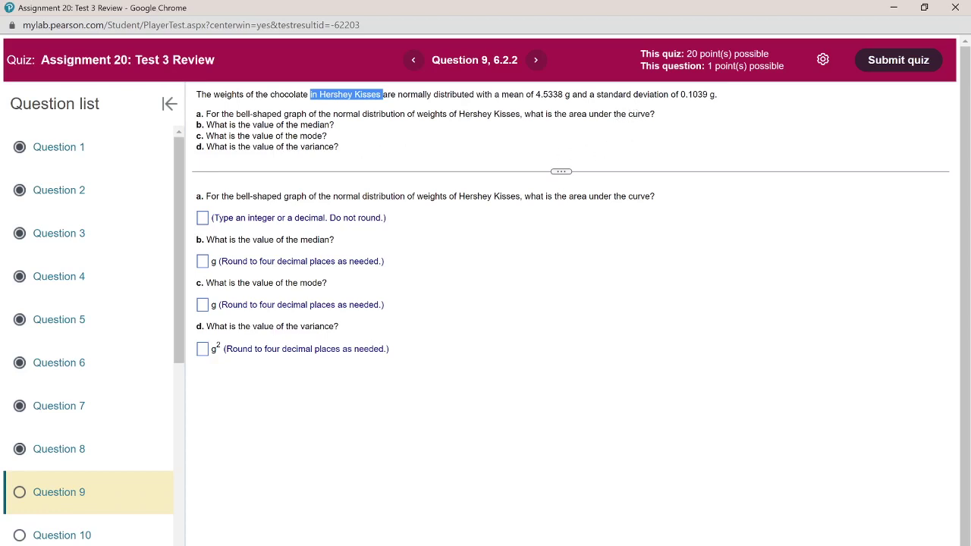
pyautogui.hotkey('alt', 'Tab')
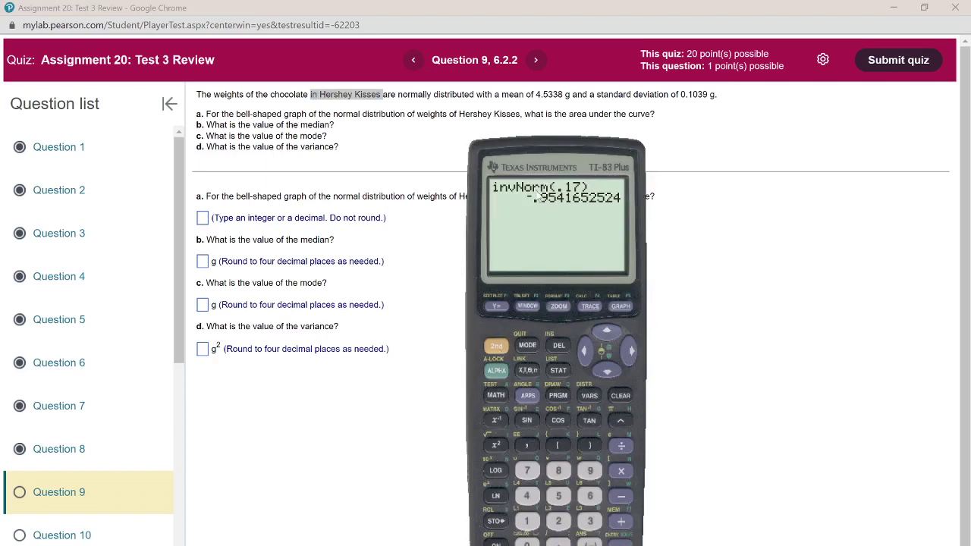
# Step: Paste normalcdf( from the DISTR menu below the invNorm(.17) result, then move the calculator aside
pyautogui.moveTo(560, 166); pyautogui.dragTo(740, 152)
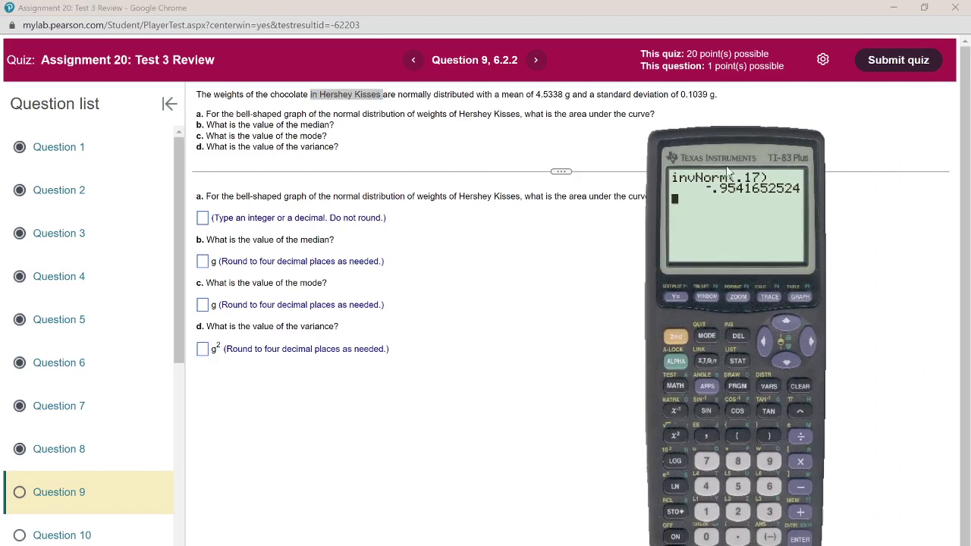
pyautogui.moveTo(728, 154); pyautogui.dragTo(749, 167)
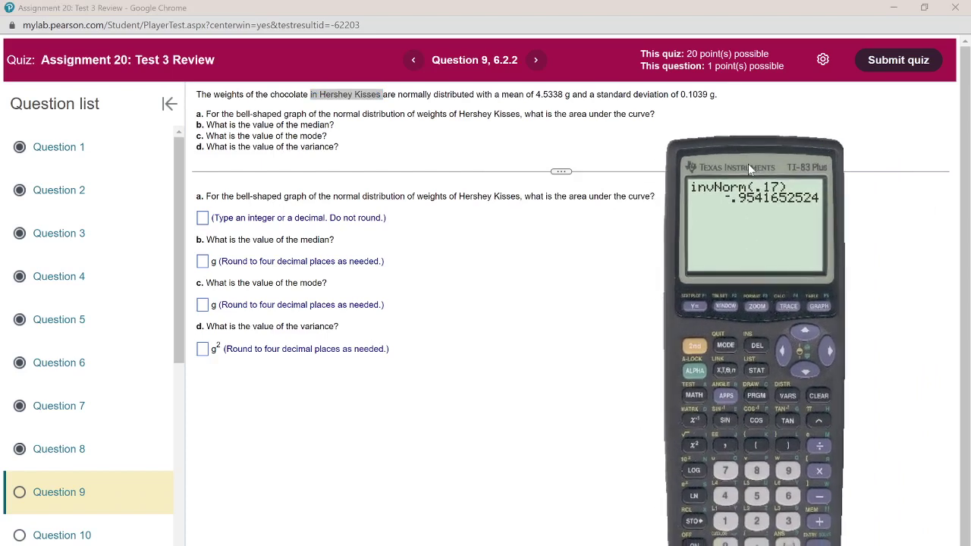
pyautogui.click(695, 345)
pyautogui.click(789, 394)
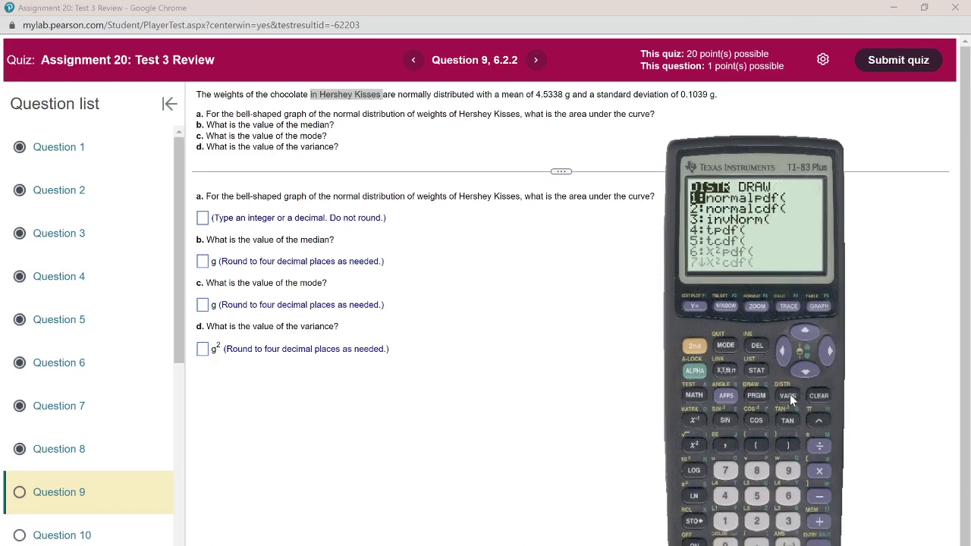
pyautogui.click(804, 370)
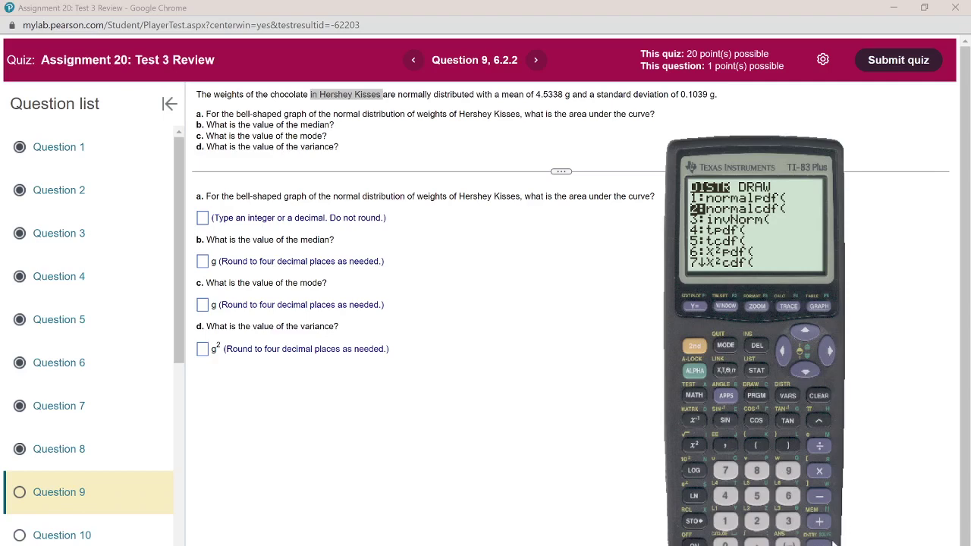
pyautogui.press('Return')
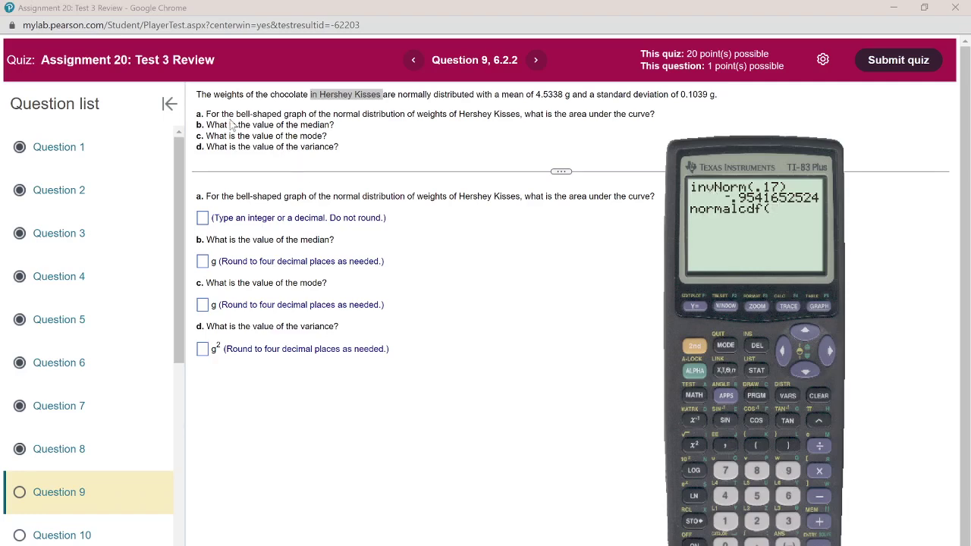
pyautogui.moveTo(731, 163); pyautogui.dragTo(474, 247)
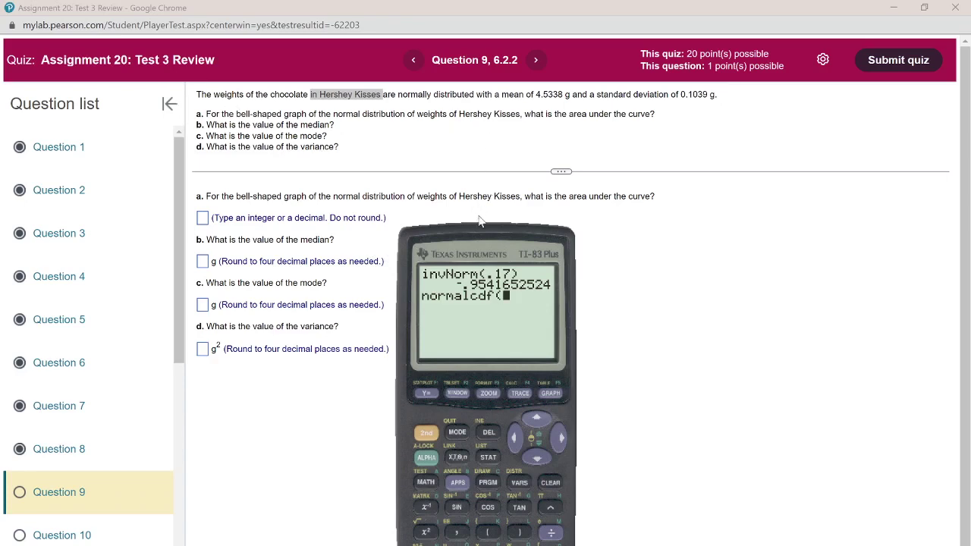
pyautogui.moveTo(475, 235); pyautogui.dragTo(805, 150)
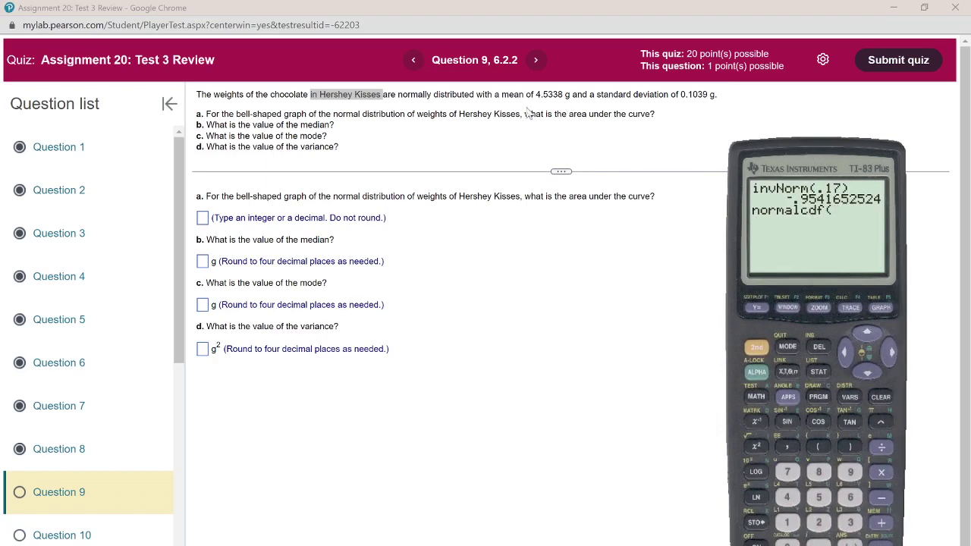
pyautogui.click(202, 217)
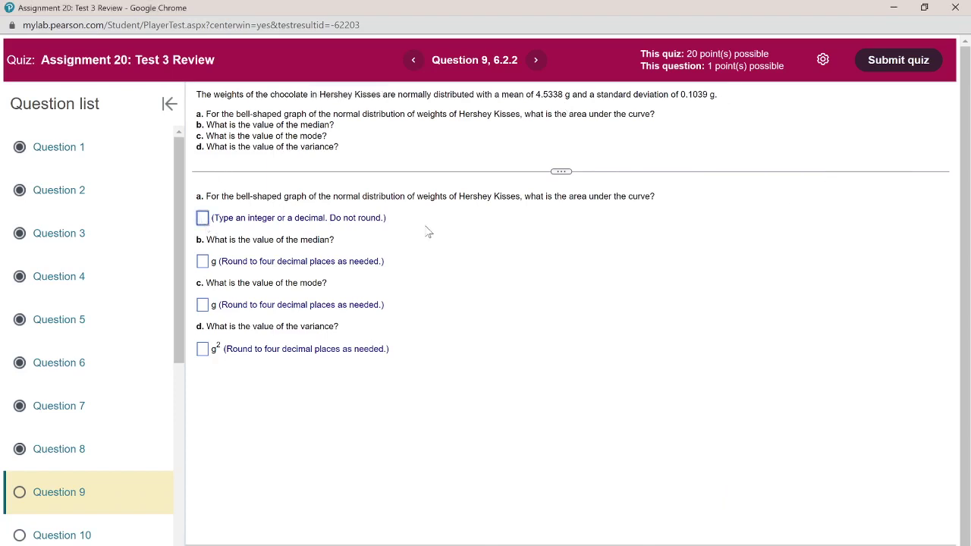
# Step: Enter area 1, median 4.5338 g and mode 4.5338 g for Question 9 parts a to c
pyautogui.write('1')
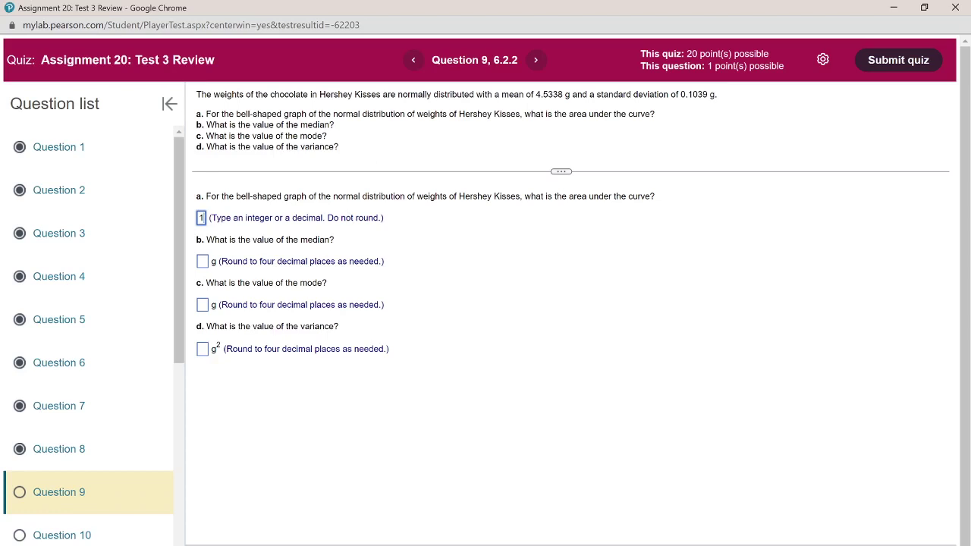
pyautogui.click(205, 263)
pyautogui.write('4.5')
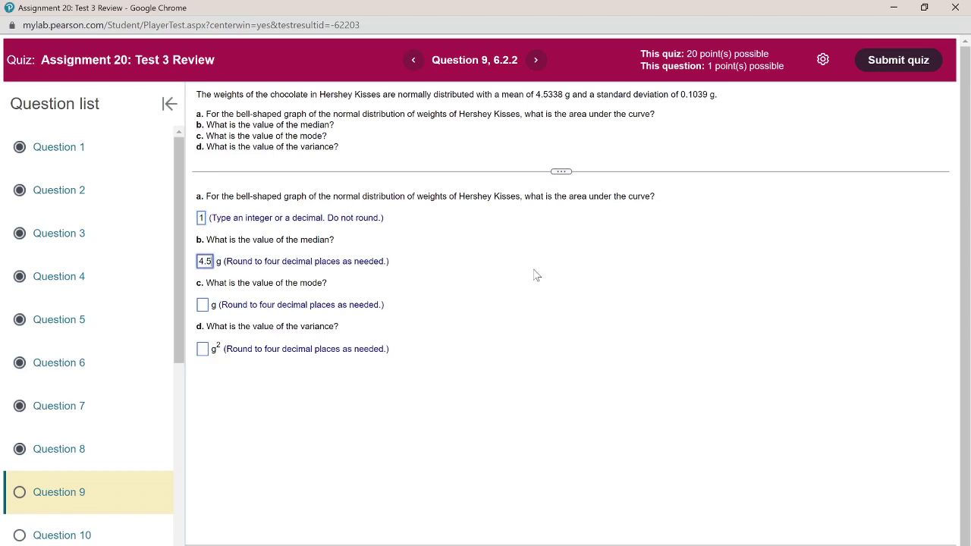
pyautogui.write('338')
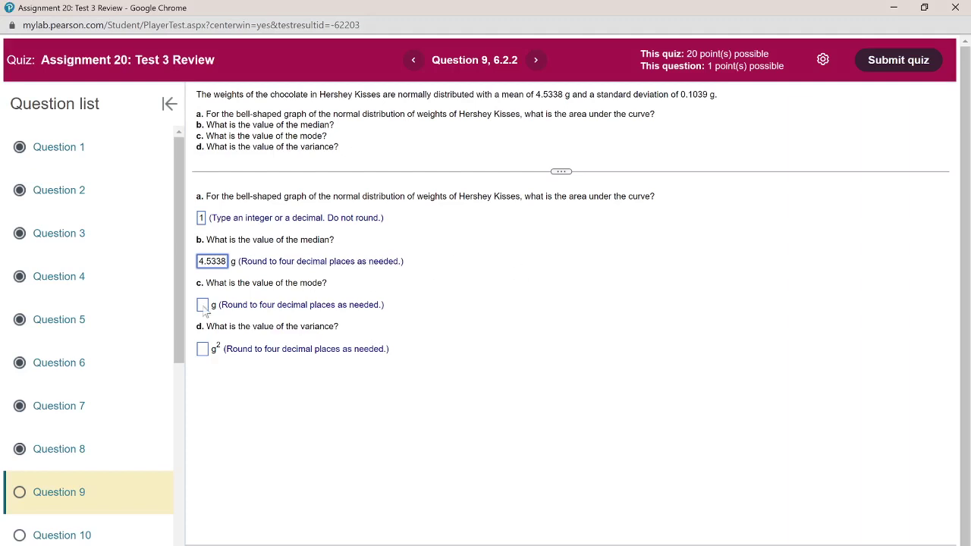
pyautogui.click(202, 306)
pyautogui.write('4.533')
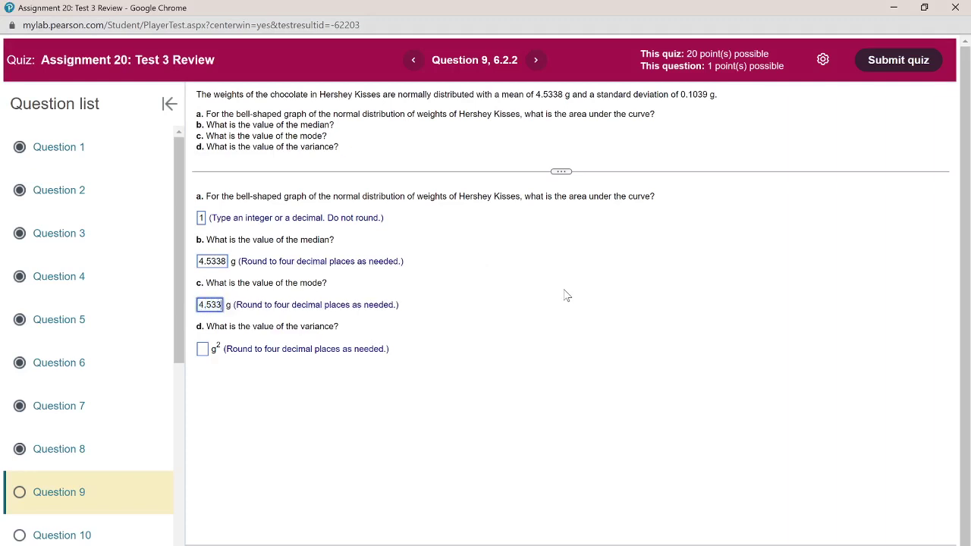
pyautogui.write('8')
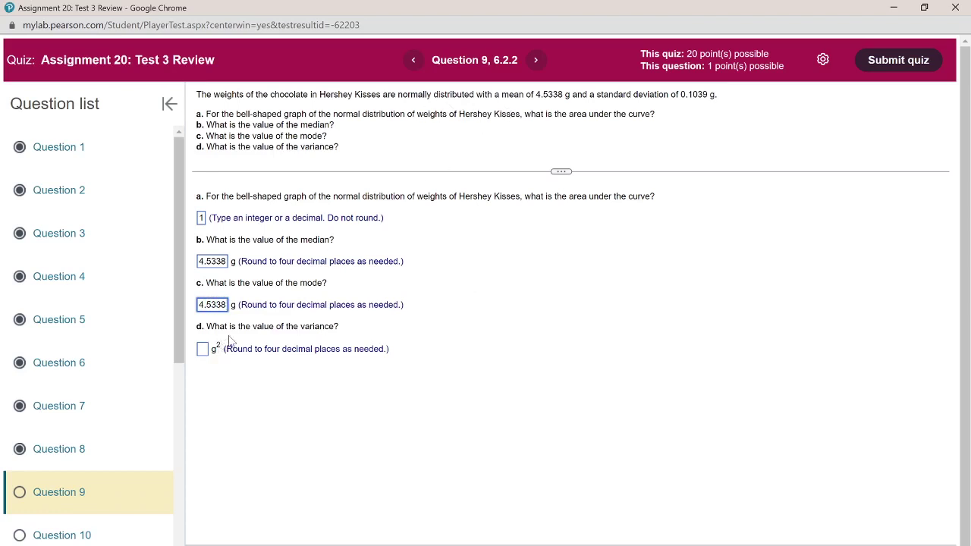
pyautogui.click(203, 349)
# Step: Start keying .103, then clear the screen and the leftover normalcdf( line
pyautogui.hotkey('alt', 'Tab')
pyautogui.write('.')
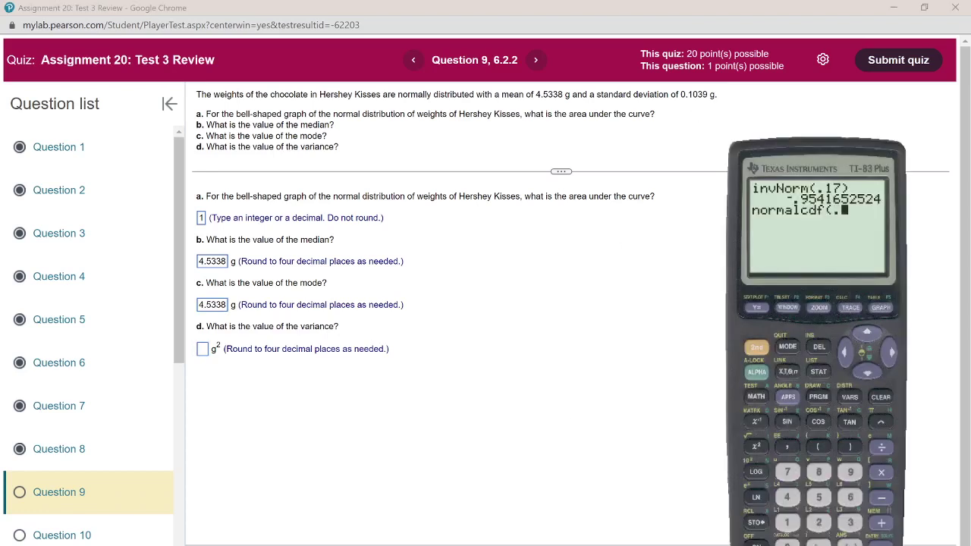
pyautogui.click(786, 522)
pyautogui.click(792, 540)
pyautogui.click(849, 523)
pyautogui.click(886, 397)
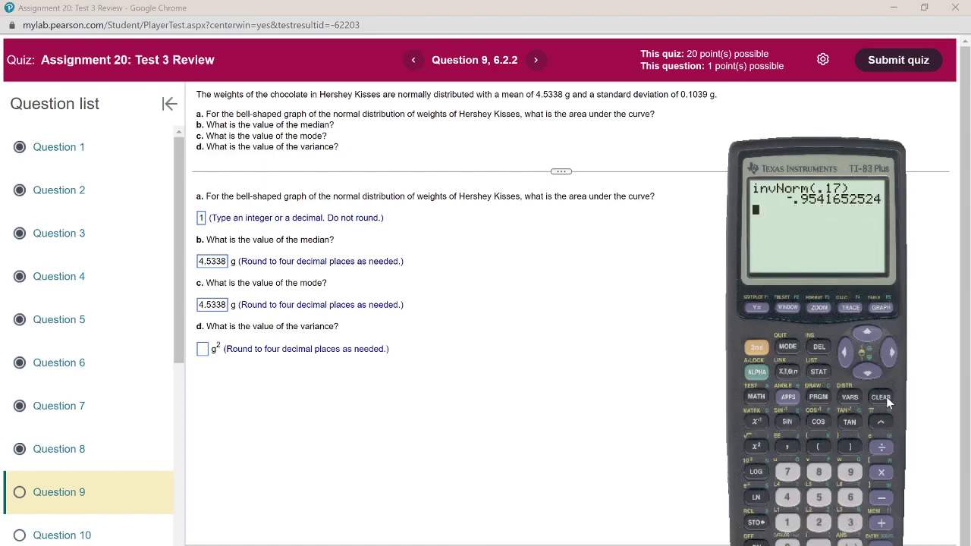
pyautogui.click(885, 397)
# Step: Square .1039 on the calculator, giving the variance .01079521
pyautogui.write('.1')
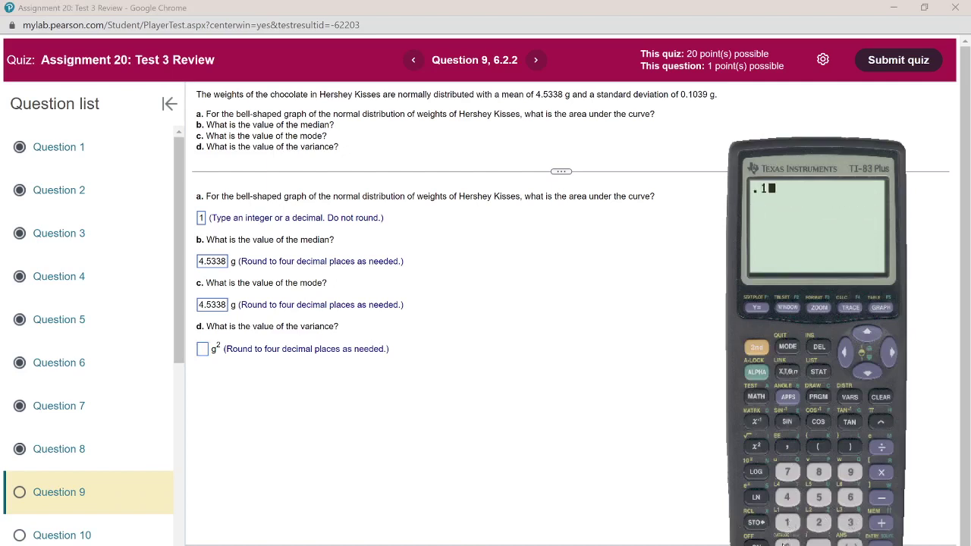
pyautogui.click(786, 543)
pyautogui.click(849, 523)
pyautogui.click(849, 472)
pyautogui.click(756, 445)
pyautogui.click(895, 541)
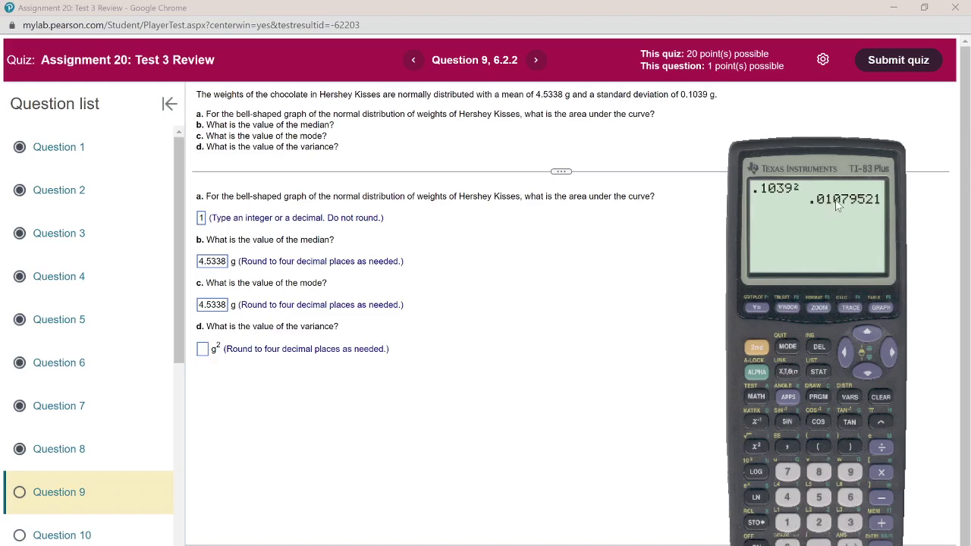
# Step: Enter .0108 as Question 9's variance, check it, and dismiss the Correct notice
pyautogui.click(202, 351)
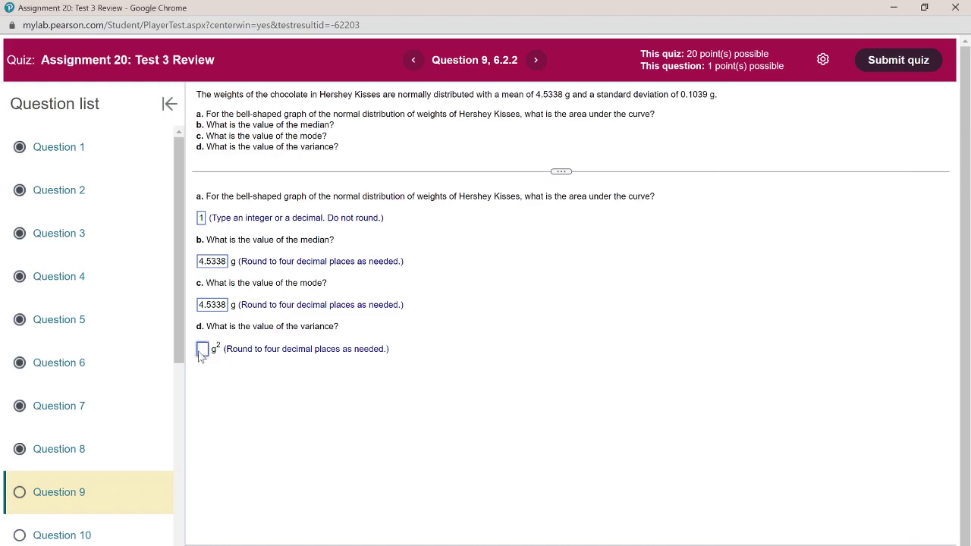
pyautogui.write('.0108')
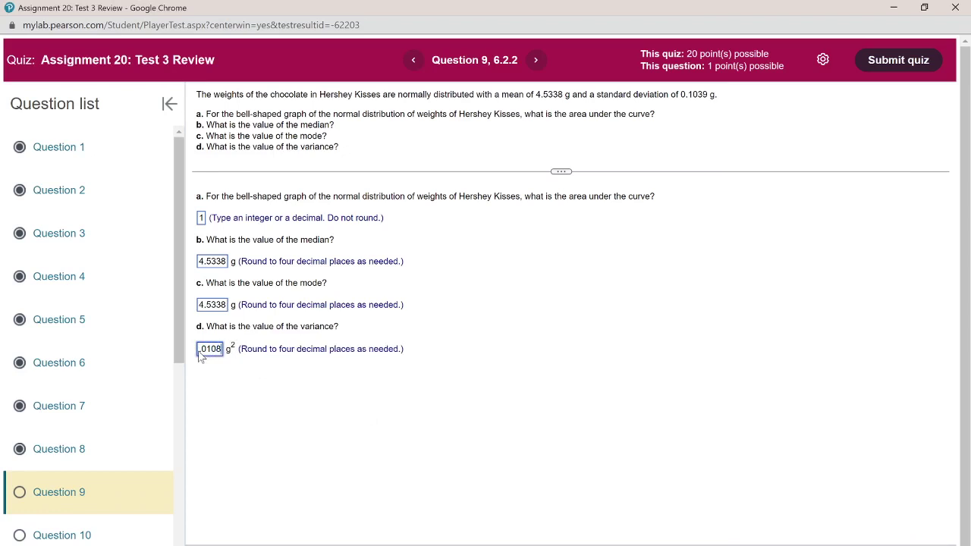
pyautogui.click(750, 542)
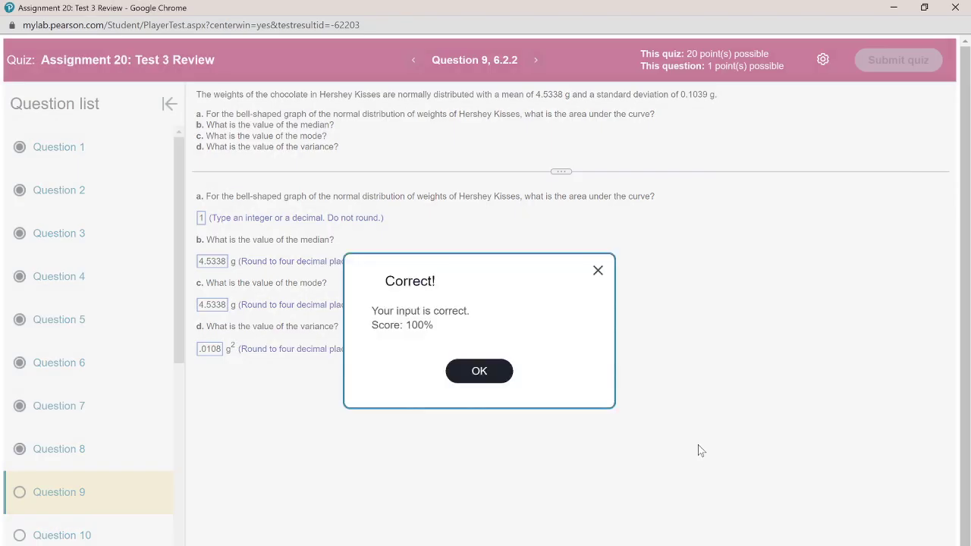
pyautogui.click(498, 369)
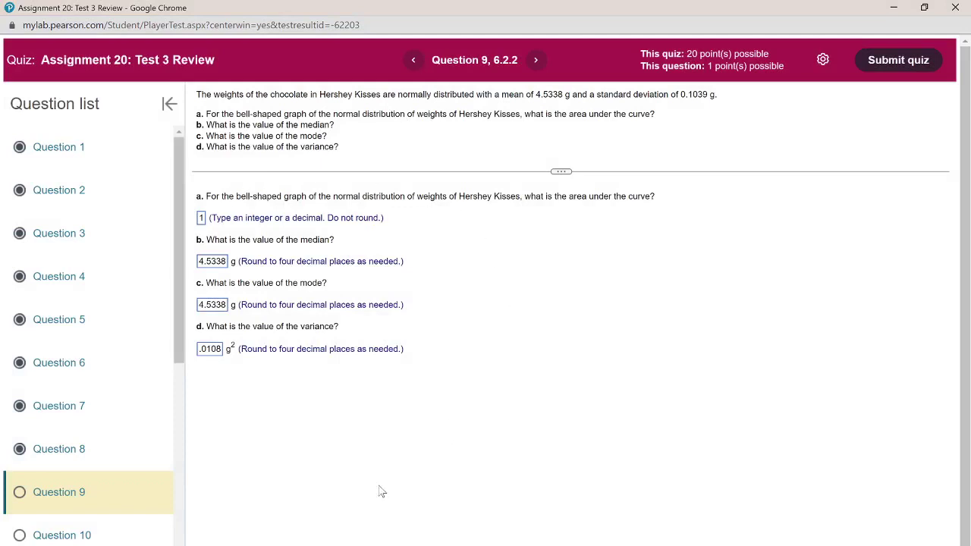
pyautogui.hotkey('alt', 'Tab')
# Step: Sketch a hatched bell curve on page 6 with an arrow labelling its area 1
pyautogui.click(512, 530)
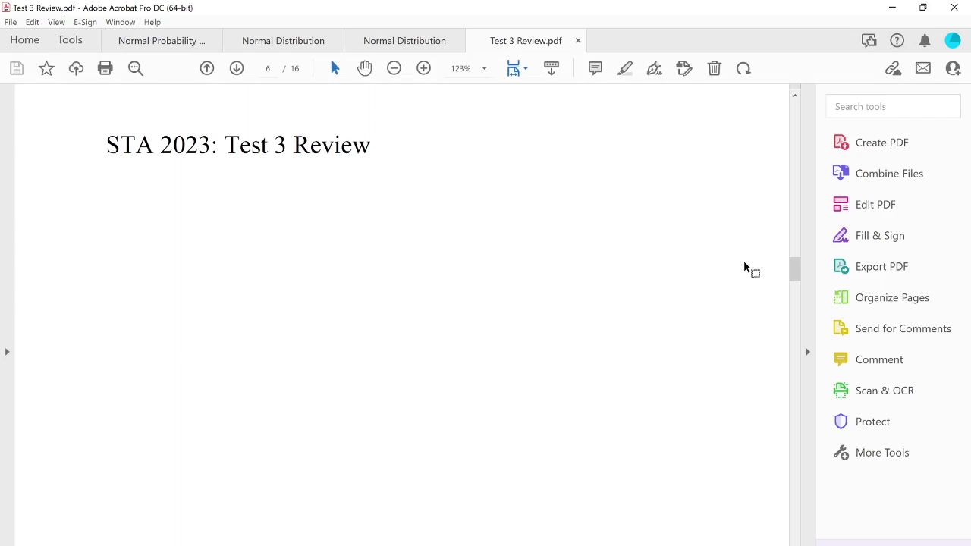
pyautogui.moveTo(394, 322)
pyautogui.mouseDown()
pyautogui.moveTo(455, 304)
pyautogui.moveTo(685, 299)
pyautogui.mouseUp()
pyautogui.moveTo(375, 361); pyautogui.dragTo(706, 331)
pyautogui.moveTo(405, 321); pyautogui.dragTo(381, 356)
pyautogui.moveTo(447, 313); pyautogui.dragTo(435, 352)
pyautogui.moveTo(502, 284); pyautogui.dragTo(479, 343)
pyautogui.moveTo(541, 284); pyautogui.dragTo(520, 336)
pyautogui.moveTo(589, 288); pyautogui.dragTo(573, 332)
pyautogui.moveTo(628, 299); pyautogui.dragTo(609, 337)
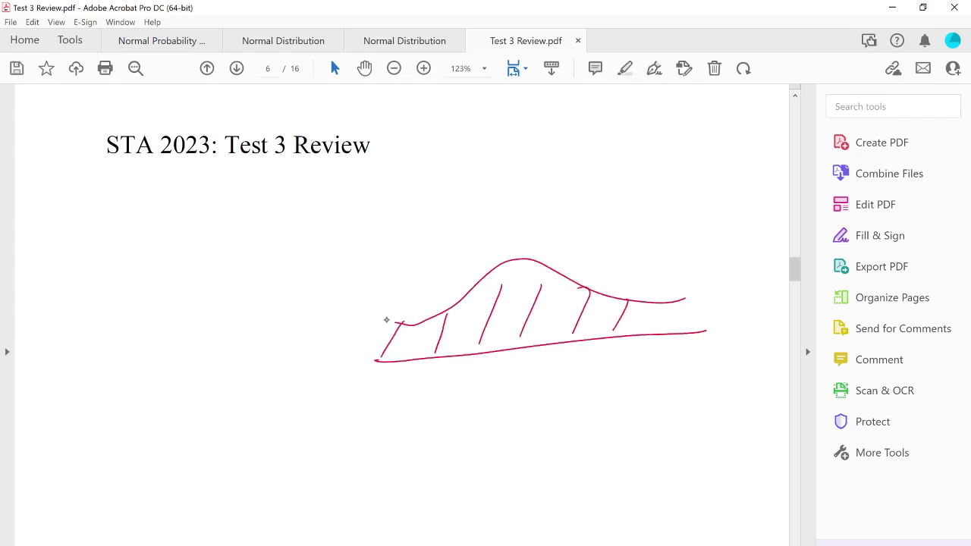
pyautogui.moveTo(699, 294); pyautogui.dragTo(673, 330)
pyautogui.moveTo(547, 285)
pyautogui.mouseDown()
pyautogui.moveTo(657, 224)
pyautogui.moveTo(650, 238)
pyautogui.mouseUp()
pyautogui.moveTo(674, 216); pyautogui.dragTo(689, 236)
pyautogui.moveTo(680, 241); pyautogui.dragTo(696, 235)
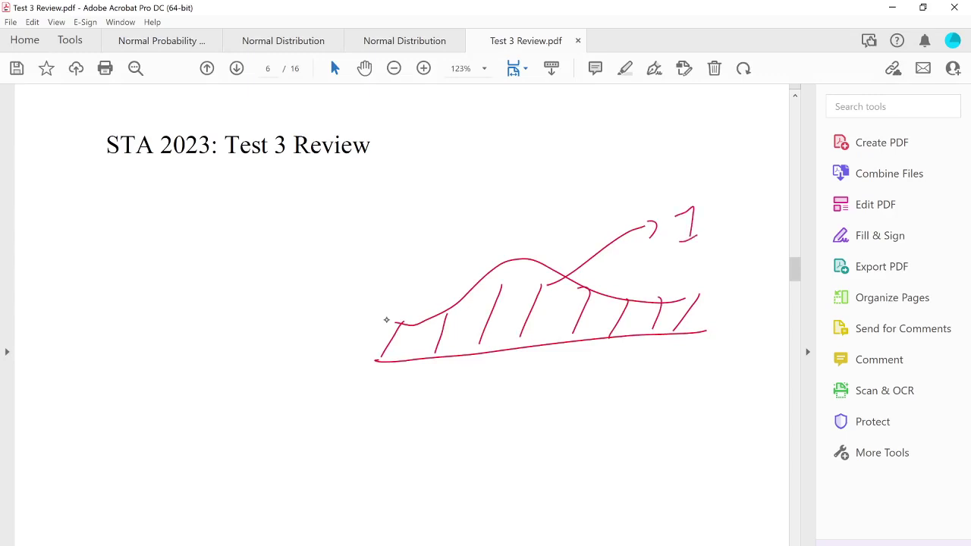
# Step: Write μ = median = mode beneath the curve
pyautogui.moveTo(497, 413); pyautogui.dragTo(485, 454)
pyautogui.moveTo(493, 428)
pyautogui.mouseDown()
pyautogui.moveTo(517, 430)
pyautogui.moveTo(551, 414)
pyautogui.mouseUp()
pyautogui.moveTo(543, 426); pyautogui.dragTo(613, 417)
pyautogui.moveTo(626, 410)
pyautogui.mouseDown()
pyautogui.moveTo(633, 385)
pyautogui.moveTo(626, 417)
pyautogui.mouseUp()
pyautogui.moveTo(638, 402)
pyautogui.mouseDown()
pyautogui.moveTo(639, 415)
pyautogui.moveTo(700, 406)
pyautogui.mouseUp()
pyautogui.moveTo(711, 409)
pyautogui.mouseDown()
pyautogui.moveTo(721, 395)
pyautogui.moveTo(731, 407)
pyautogui.mouseUp()
pyautogui.moveTo(736, 401); pyautogui.dragTo(758, 378)
pyautogui.moveTo(760, 393); pyautogui.dragTo(769, 385)
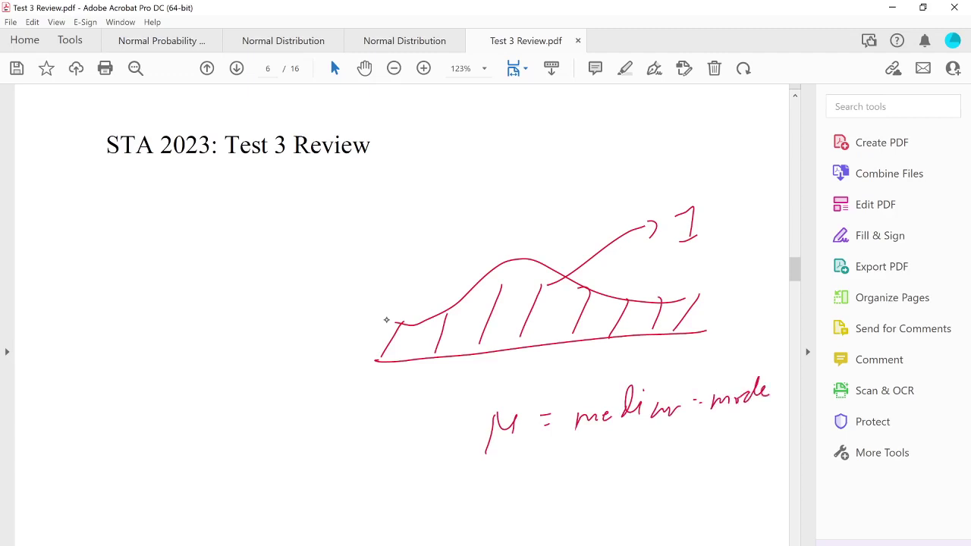
# Step: Write V = σ² below it, then return to the quiz
pyautogui.moveTo(511, 491); pyautogui.dragTo(559, 493)
pyautogui.moveTo(552, 508); pyautogui.dragTo(561, 504)
pyautogui.moveTo(612, 479); pyautogui.dragTo(601, 502)
pyautogui.moveTo(634, 464)
pyautogui.mouseDown()
pyautogui.moveTo(637, 482)
pyautogui.moveTo(651, 475)
pyautogui.mouseUp()
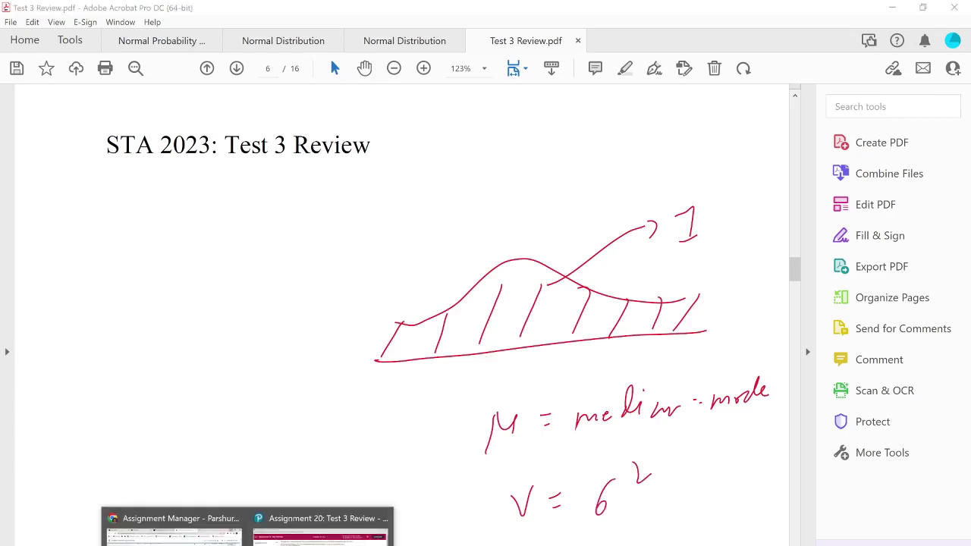
pyautogui.click(318, 527)
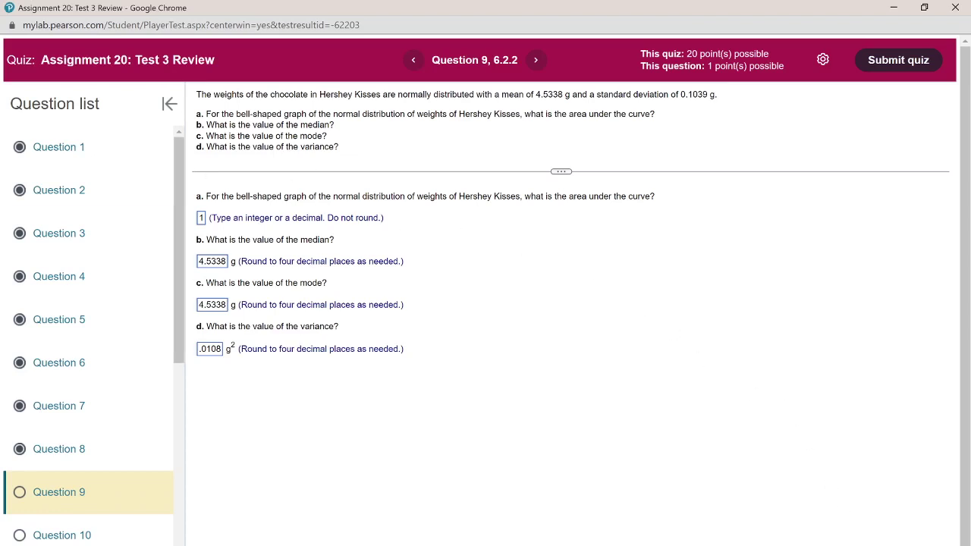
# Step: Advance to Question 10, glance at page 2 of the standard normal table, then close it
pyautogui.click(536, 60)
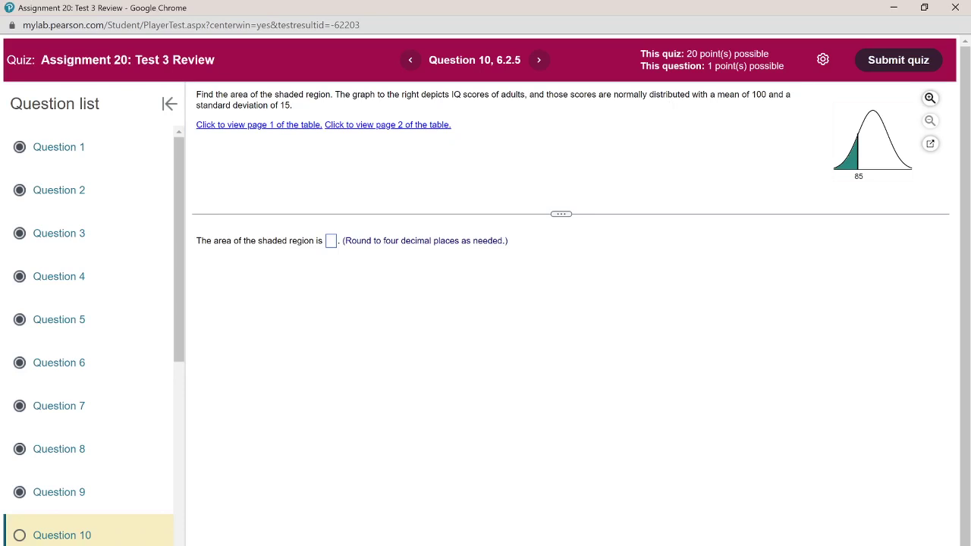
pyautogui.click(407, 125)
pyautogui.scroll(-3, 481, 399)
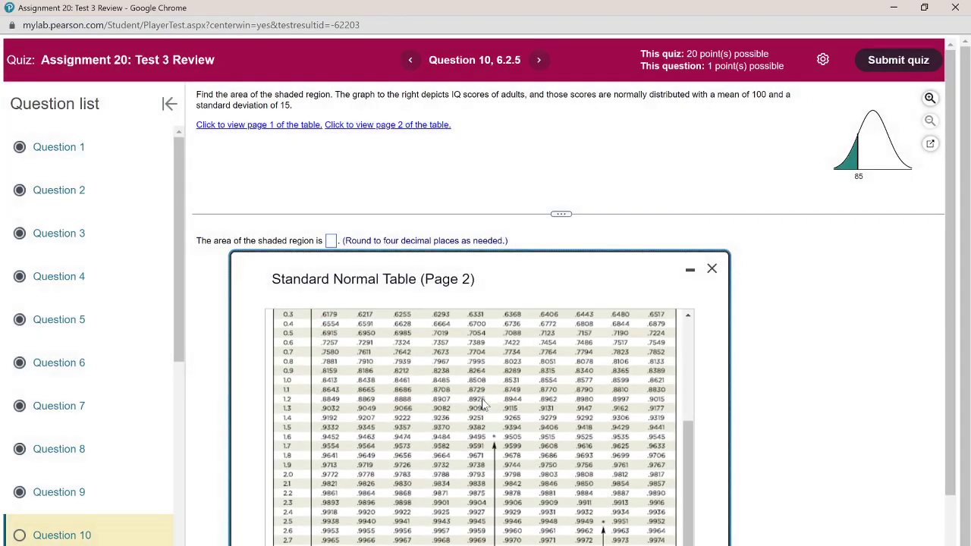
pyautogui.scroll(3, 481, 398)
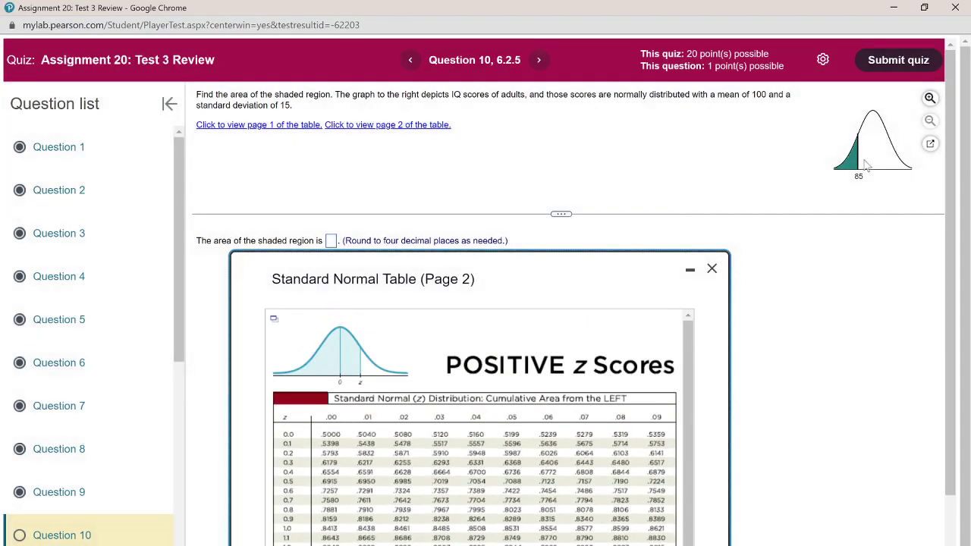
pyautogui.click(715, 269)
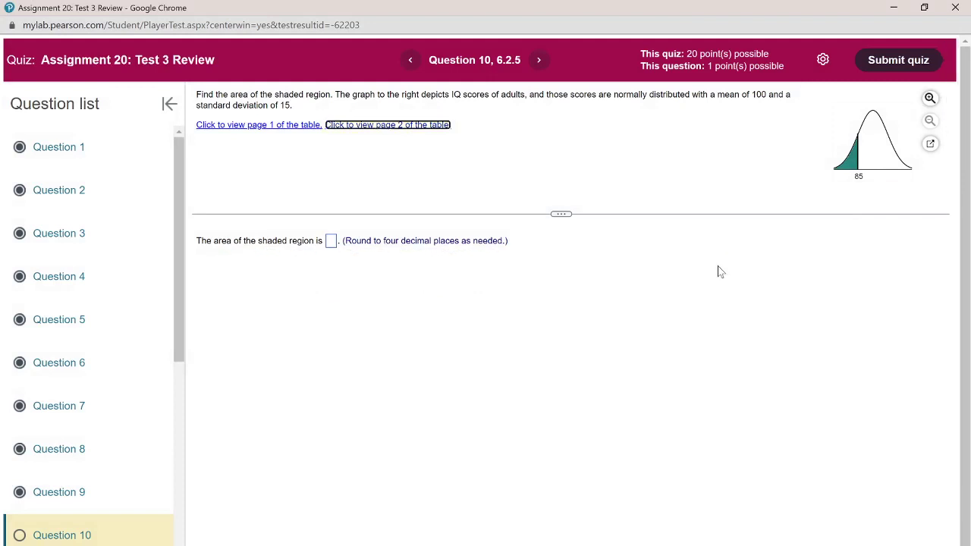
pyautogui.click(628, 259)
# Step: Bring up the TI-83, clear its screen and paste normalcdf( onto the home screen
pyautogui.hotkey('alt', 'Tab')
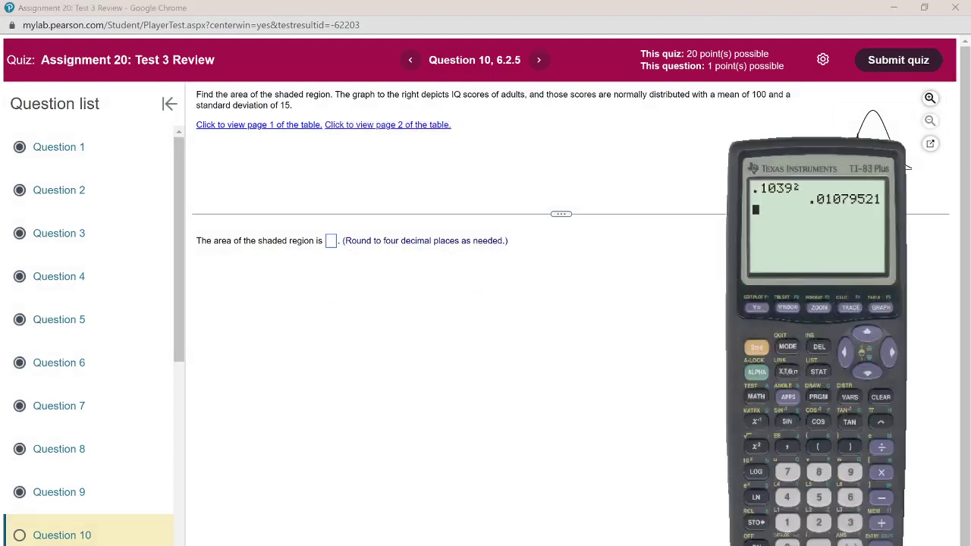
pyautogui.click(881, 397)
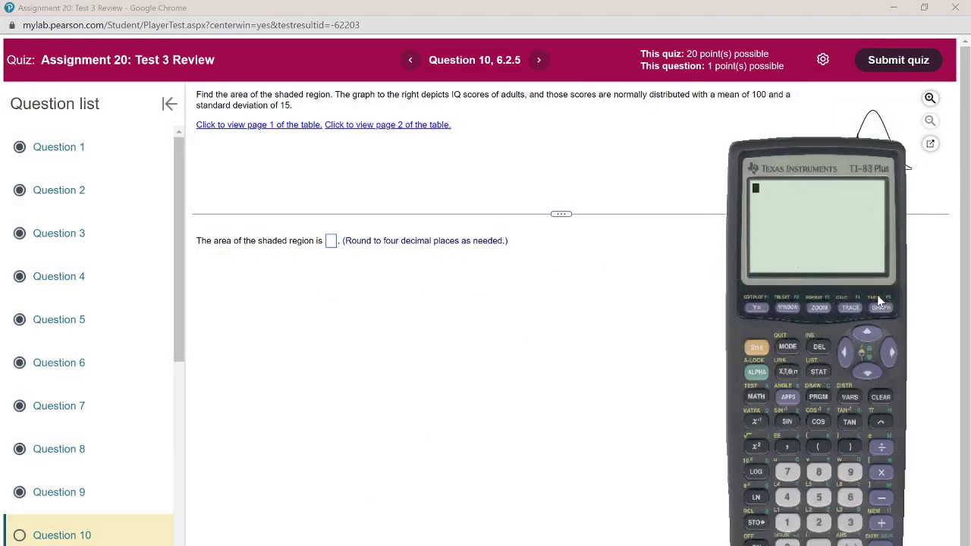
pyautogui.click(850, 398)
pyautogui.click(867, 374)
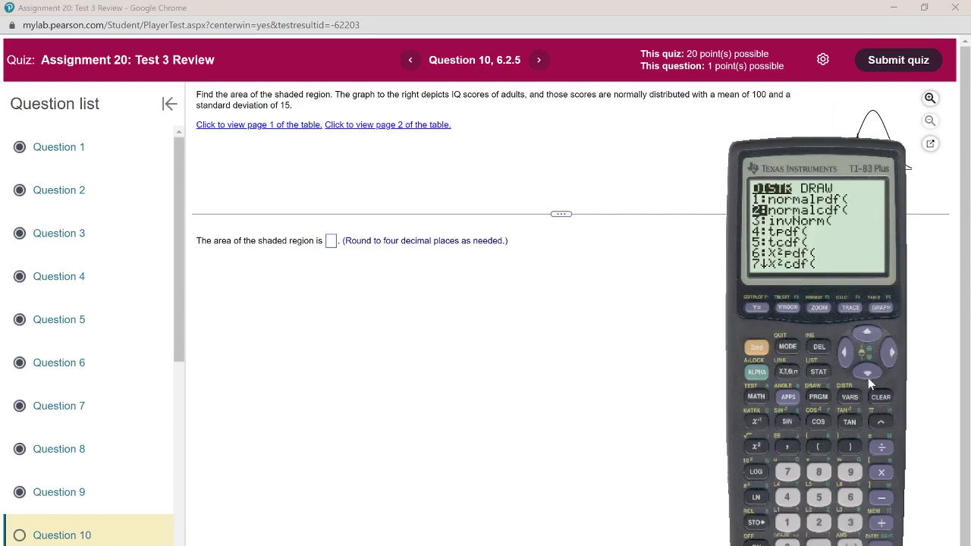
pyautogui.click(881, 540)
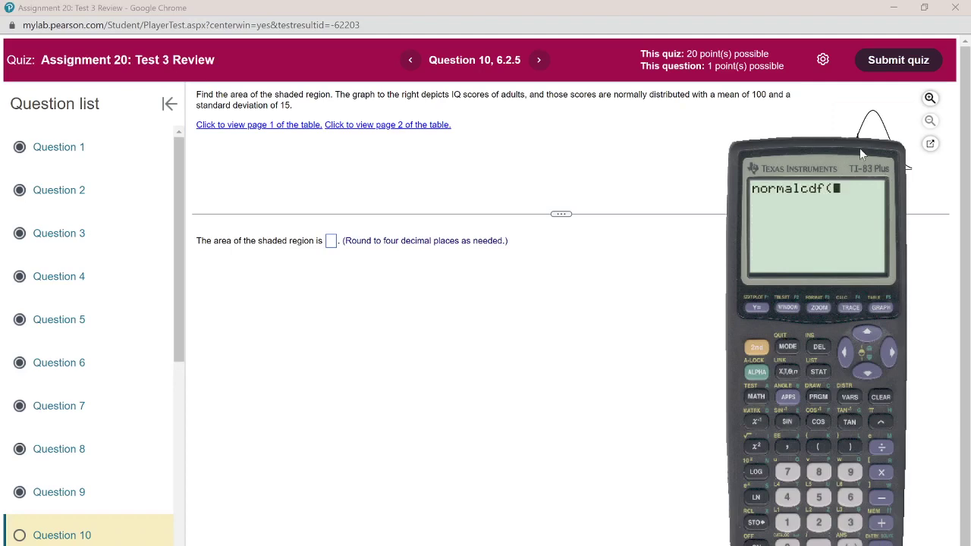
pyautogui.moveTo(859, 148); pyautogui.dragTo(709, 185)
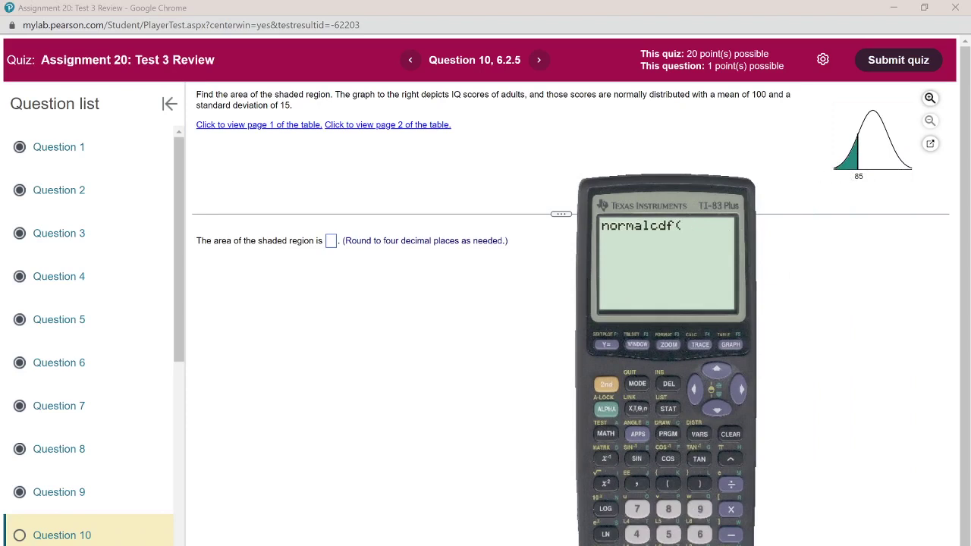
# Step: Complete normalcdf(-1000000,85,100,15) and evaluate it to .1586552596
pyautogui.write('-1000000')
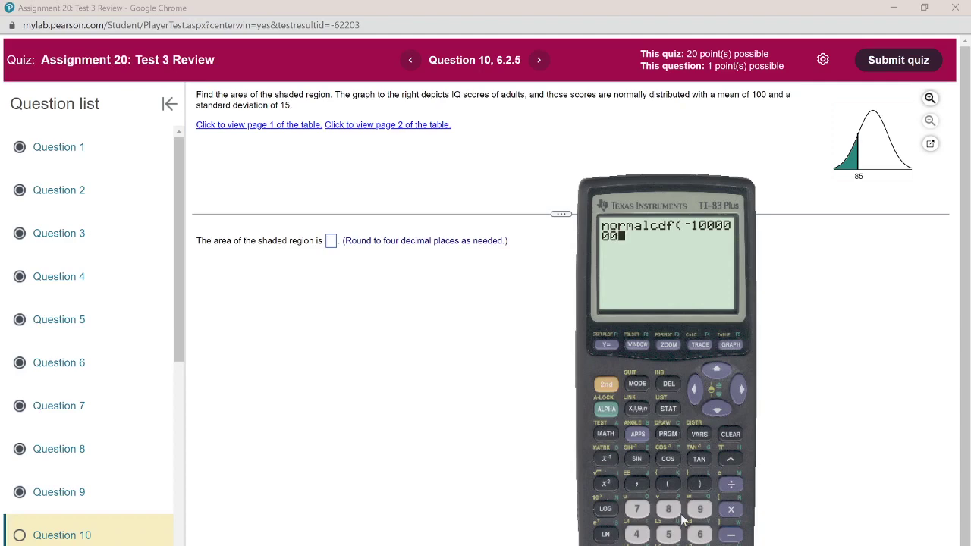
pyautogui.click(637, 484)
pyautogui.click(669, 512)
pyautogui.click(671, 535)
pyautogui.click(636, 484)
pyautogui.moveTo(743, 176); pyautogui.dragTo(687, 165)
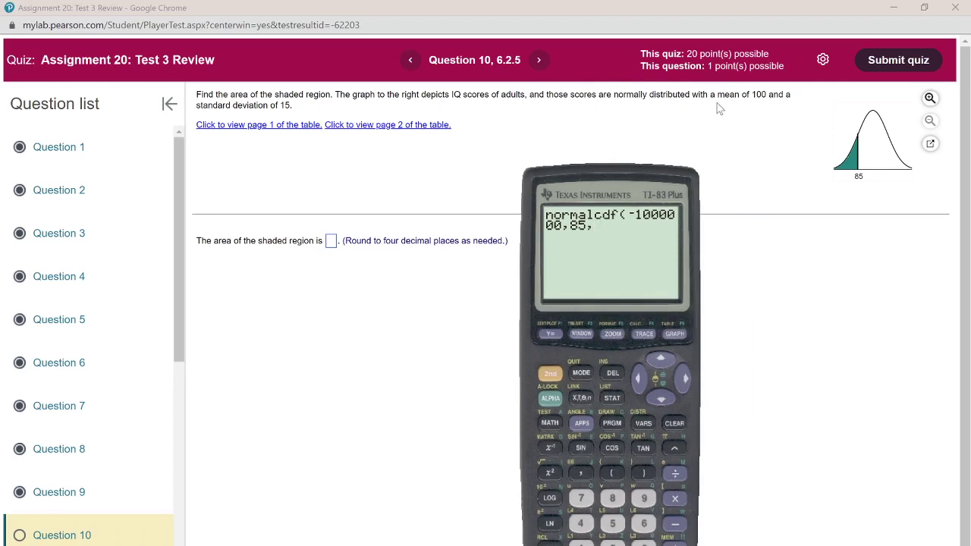
pyautogui.write('100,')
pyautogui.click(580, 543)
pyautogui.click(613, 525)
pyautogui.click(646, 474)
pyautogui.press('Return')
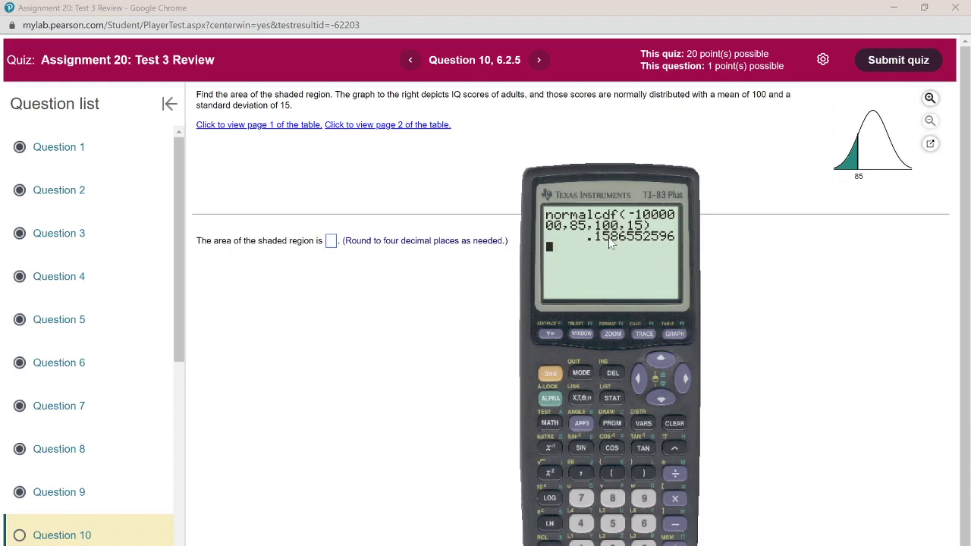
# Step: Submit .1587 as Question 10's shaded area and dismiss the Correct! message
pyautogui.click(331, 242)
pyautogui.write('.1')
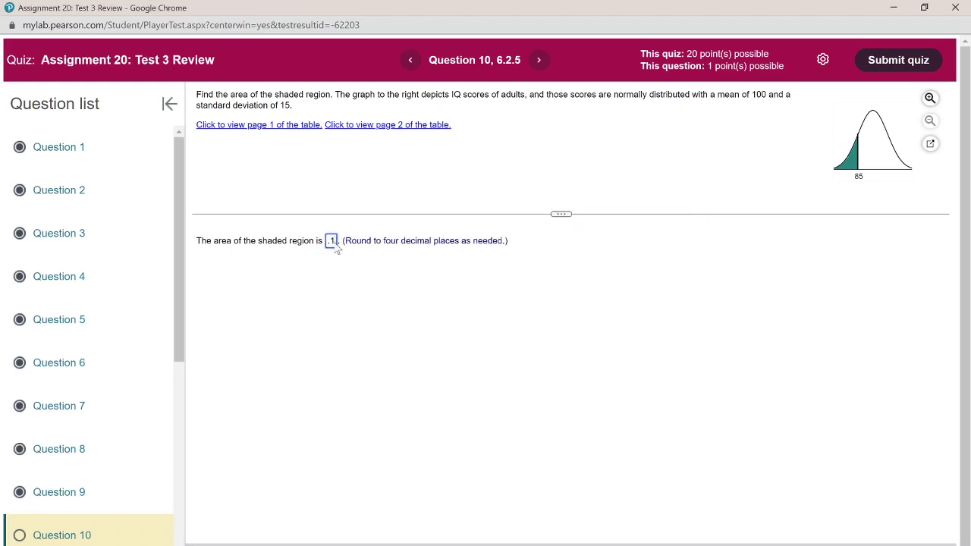
pyautogui.write('587')
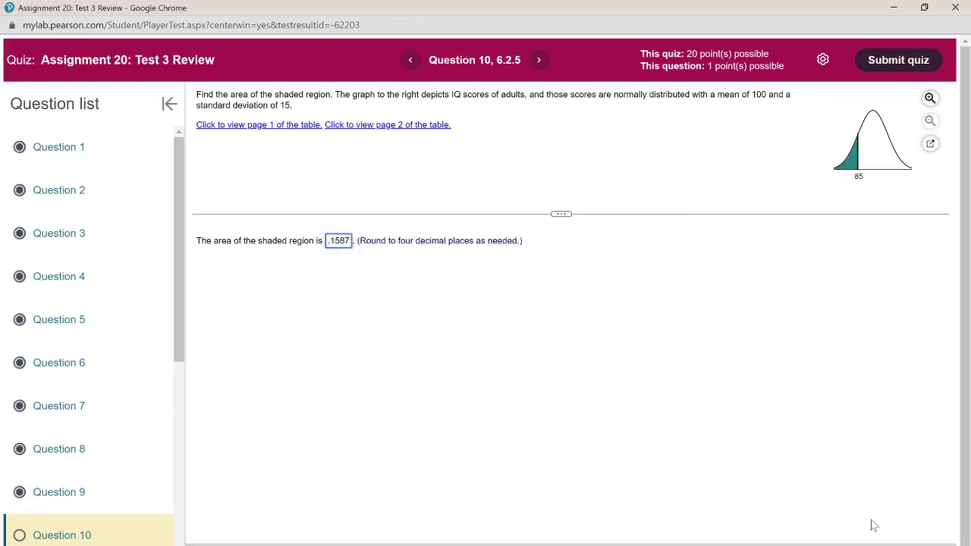
pyautogui.press('Return')
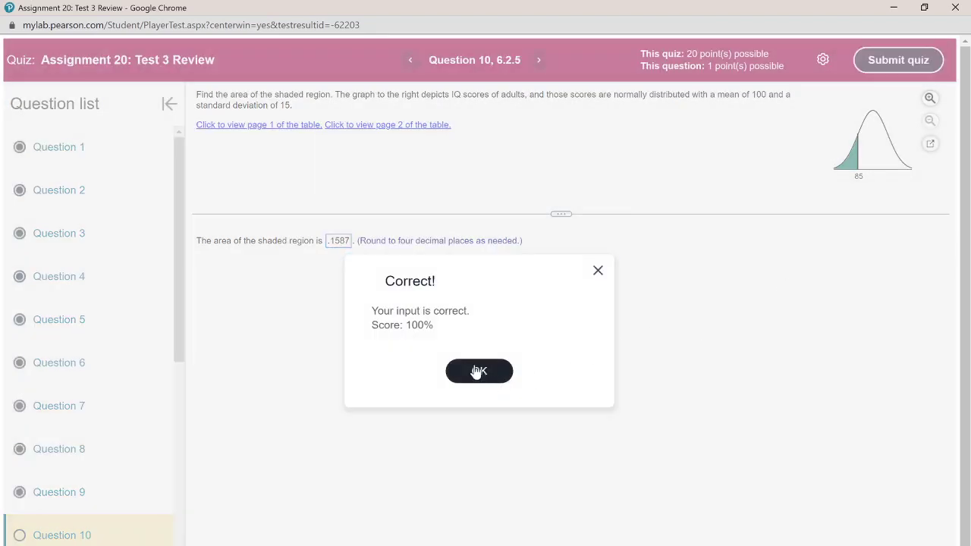
pyautogui.click(473, 370)
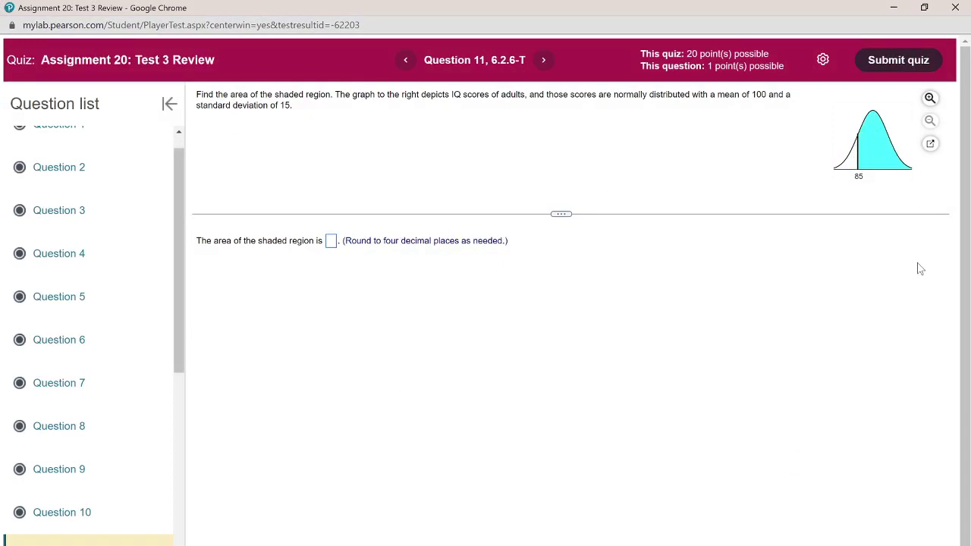
# Step: Bring up the TI-83 and start a new normalcdf( with lower bound 85
pyautogui.hotkey('alt', 'Tab')
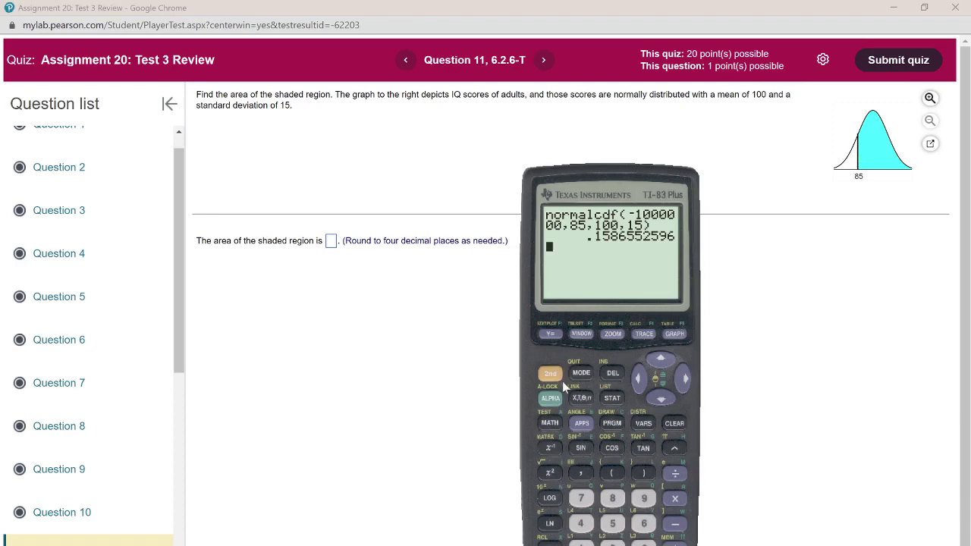
pyautogui.click(647, 423)
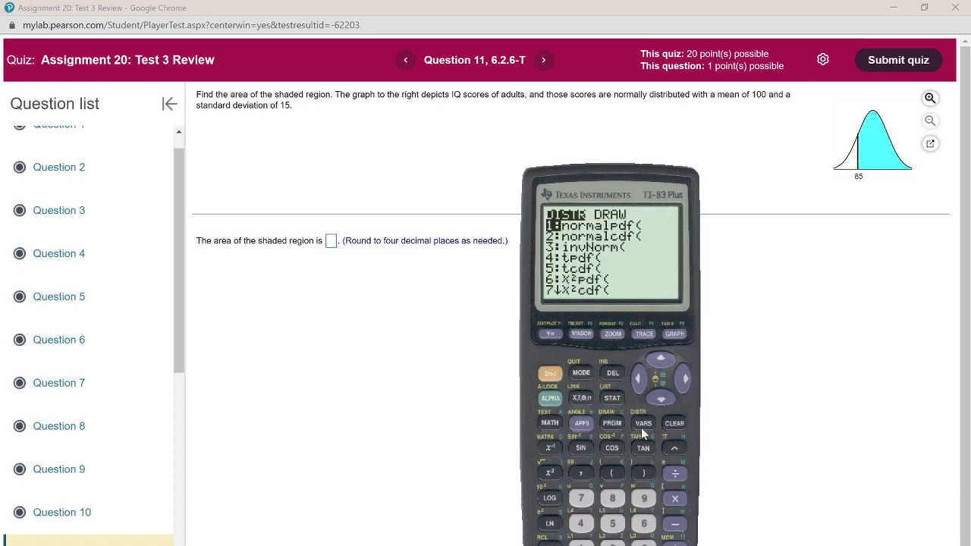
pyautogui.click(614, 536)
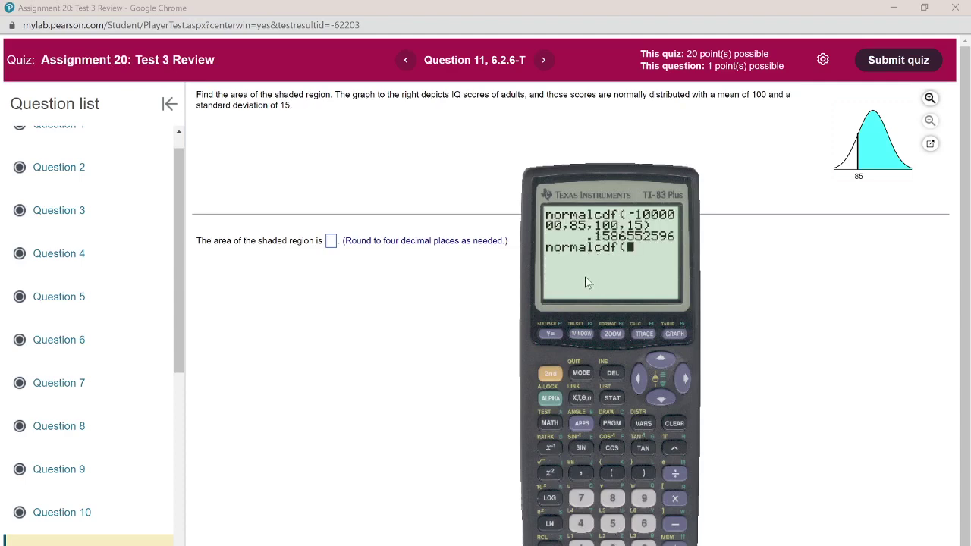
pyautogui.click(613, 498)
pyautogui.click(614, 523)
# Step: Finish normalcdf(85,1000000,100,15) and evaluate it to .8413447404
pyautogui.click(584, 476)
pyautogui.write('100000')
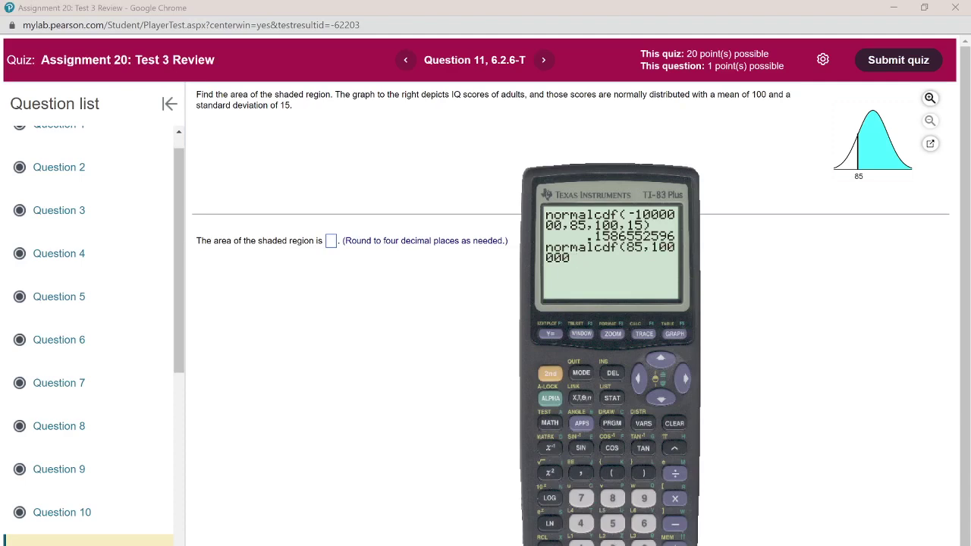
pyautogui.write('0')
pyautogui.click(581, 474)
pyautogui.write('100')
pyautogui.click(583, 473)
pyautogui.click(594, 540)
pyautogui.click(619, 524)
pyautogui.click(641, 472)
pyautogui.press('Return')
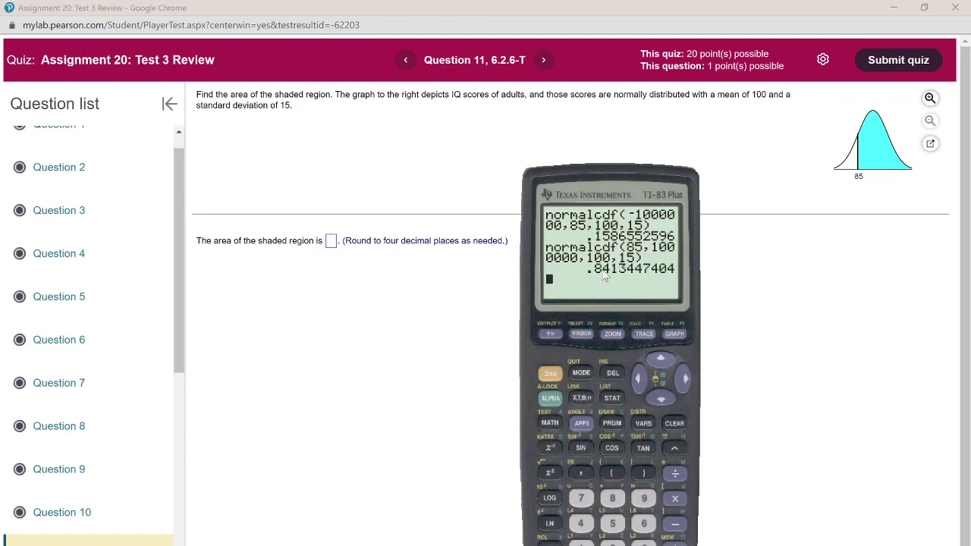
pyautogui.moveTo(604, 277); pyautogui.dragTo(721, 271)
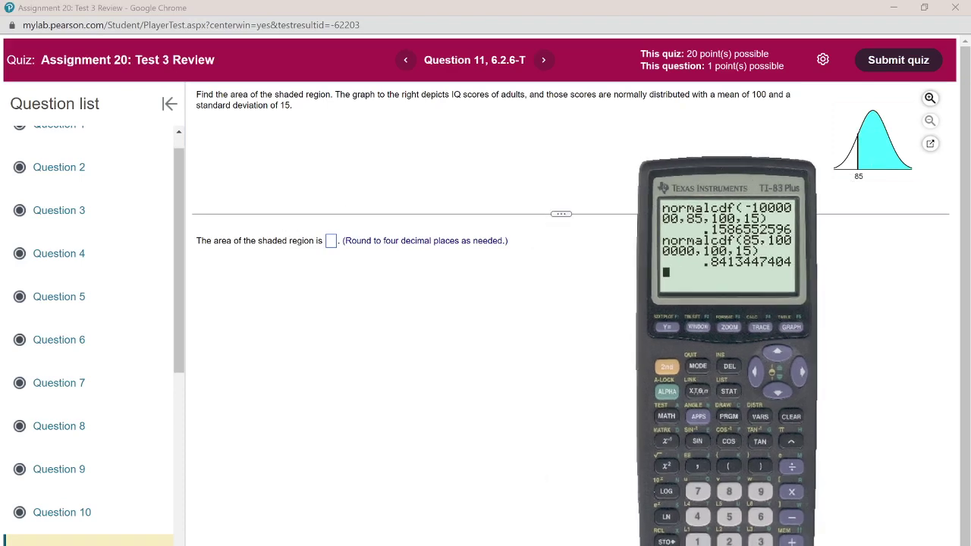
# Step: Submit .8413 for Question 11, dismiss Correct!, then revisit Questions 9 and 10
pyautogui.click(332, 248)
pyautogui.write('.84')
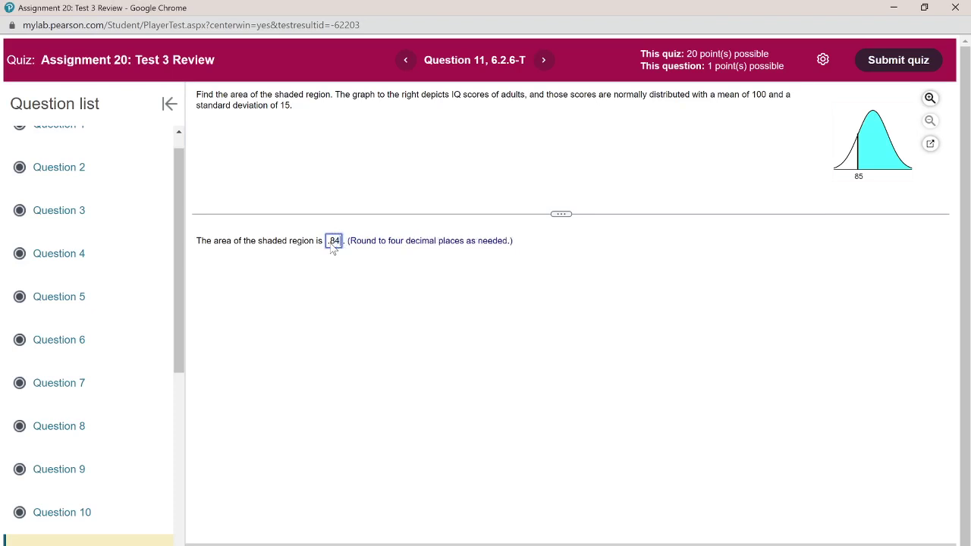
pyautogui.write('13')
pyautogui.press('Return')
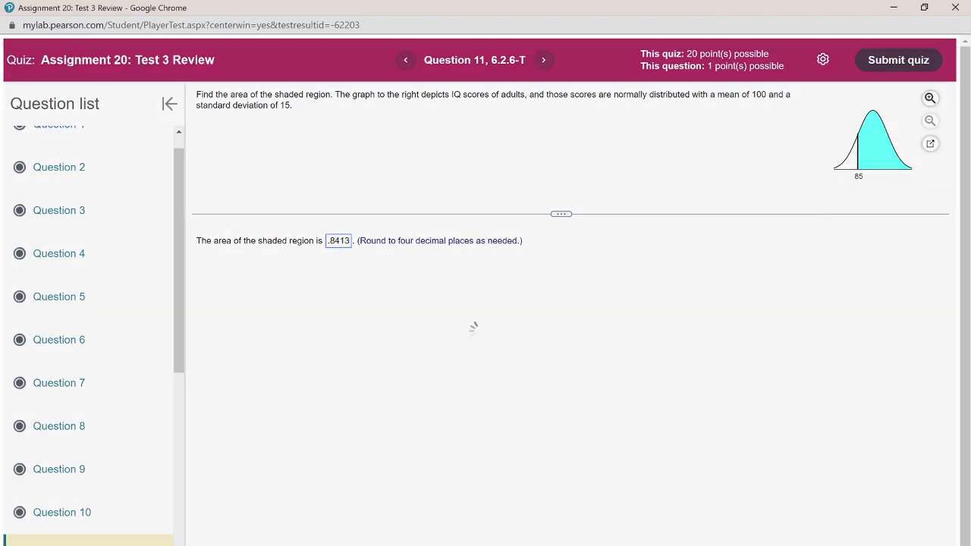
pyautogui.click(488, 371)
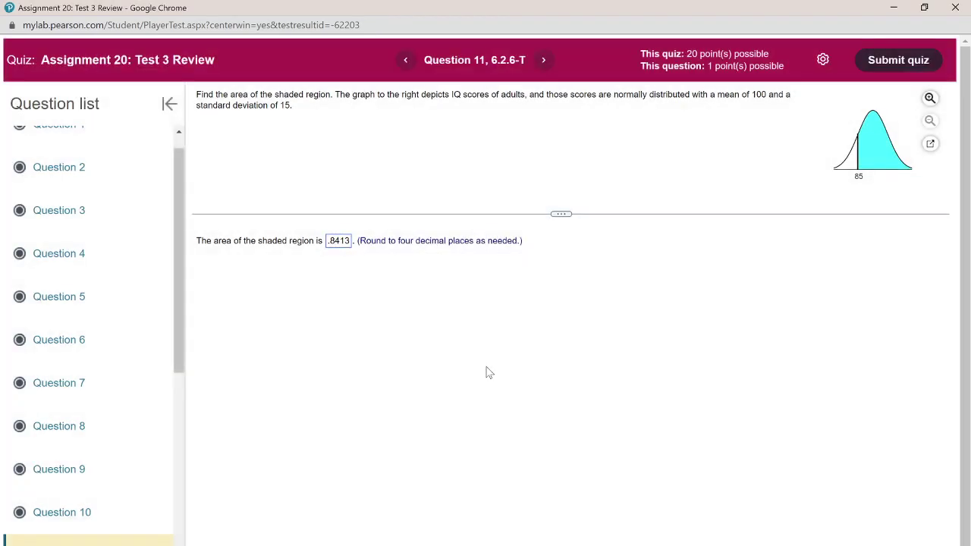
pyautogui.click(70, 470)
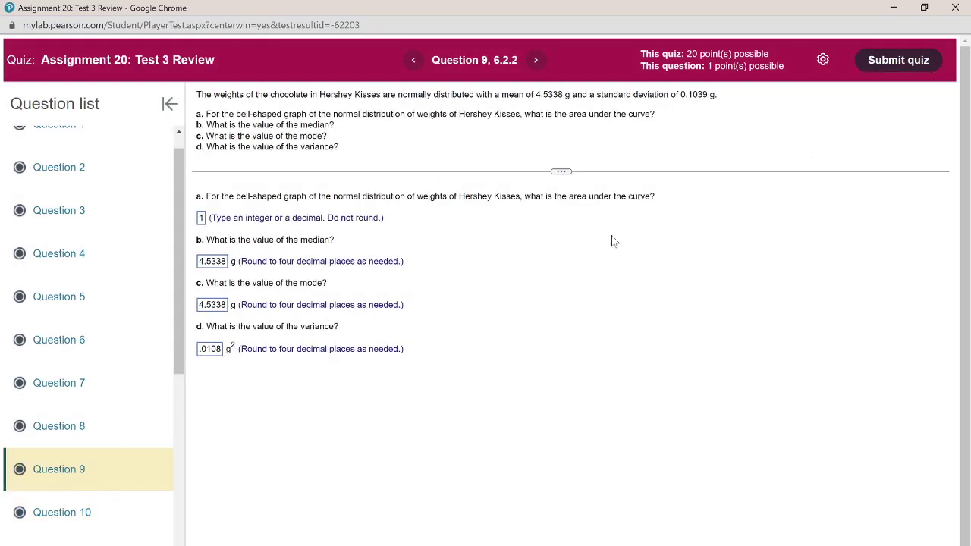
pyautogui.click(95, 514)
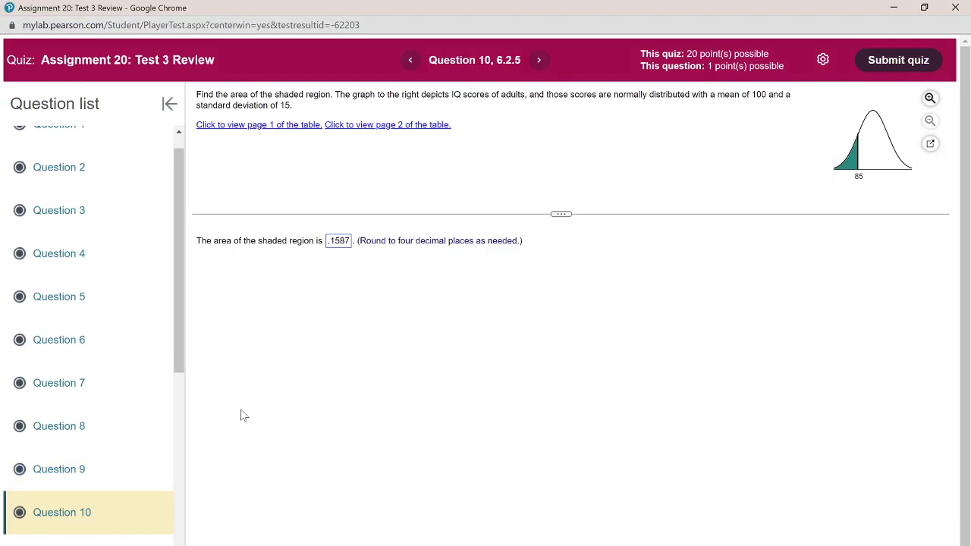
# Step: Go back through Question 11, then scroll the question list and select Question 12 (IQ 70 to 115)
pyautogui.click(76, 540)
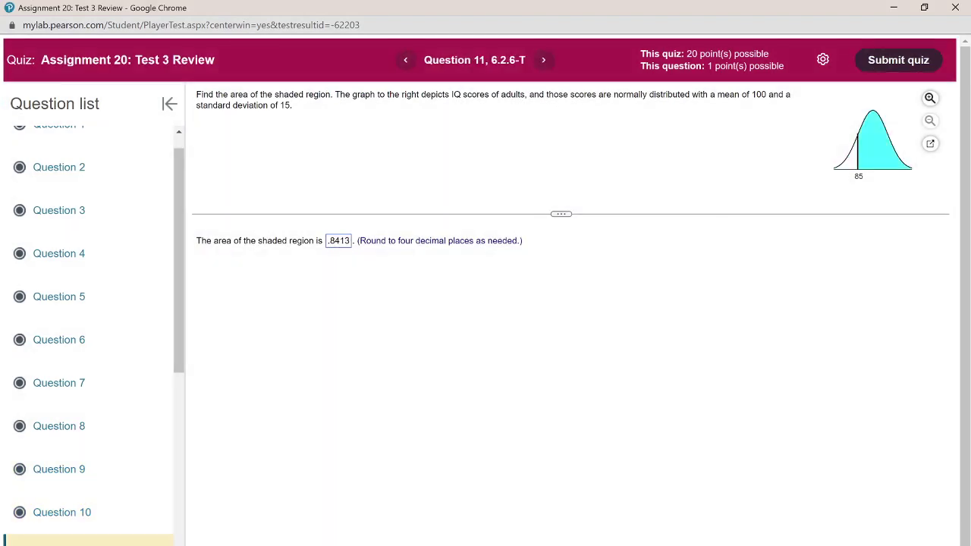
pyautogui.click(343, 243)
pyautogui.scroll(-3, 182, 362)
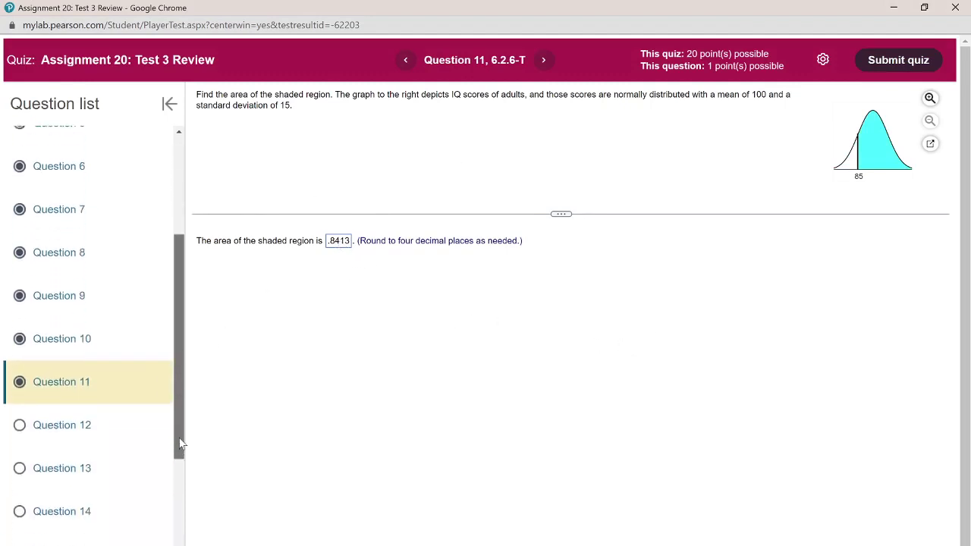
pyautogui.click(106, 416)
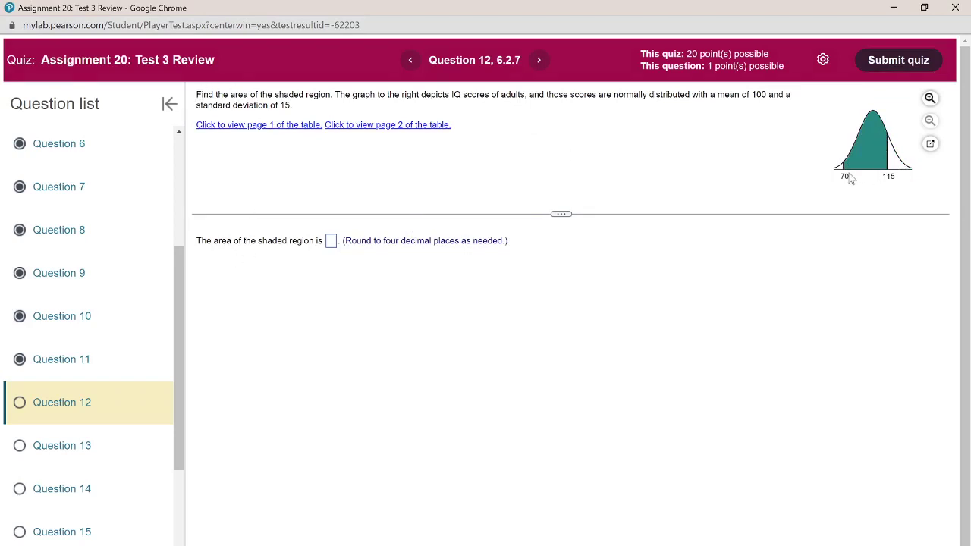
# Step: Bring up the TI-83, clear the home screen and paste normalcdf(
pyautogui.hotkey('alt', 'Tab')
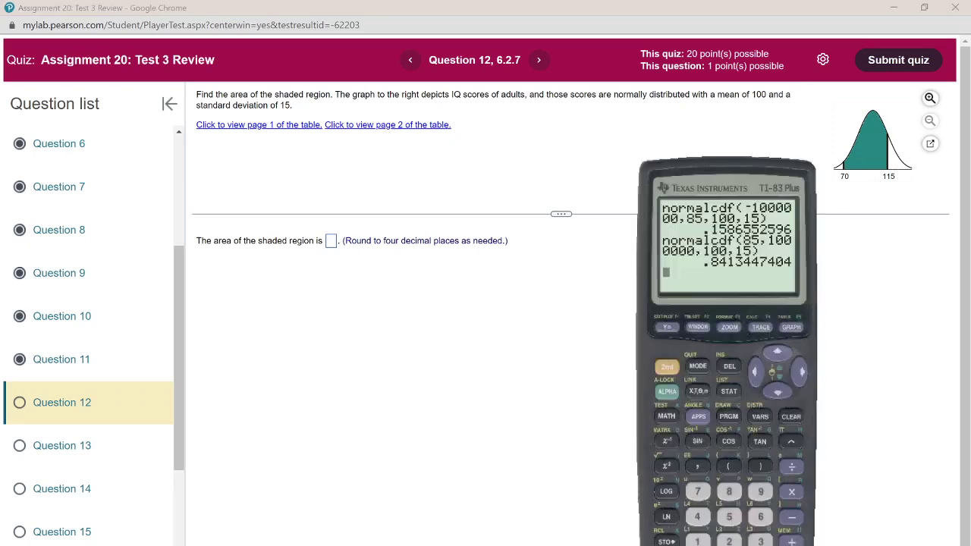
pyautogui.click(791, 416)
pyautogui.click(672, 367)
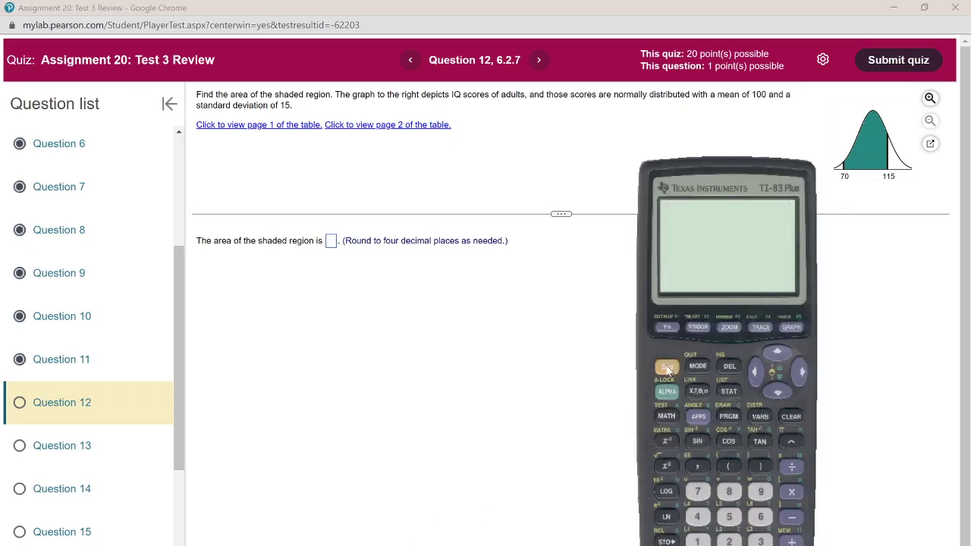
pyautogui.click(760, 417)
pyautogui.click(778, 392)
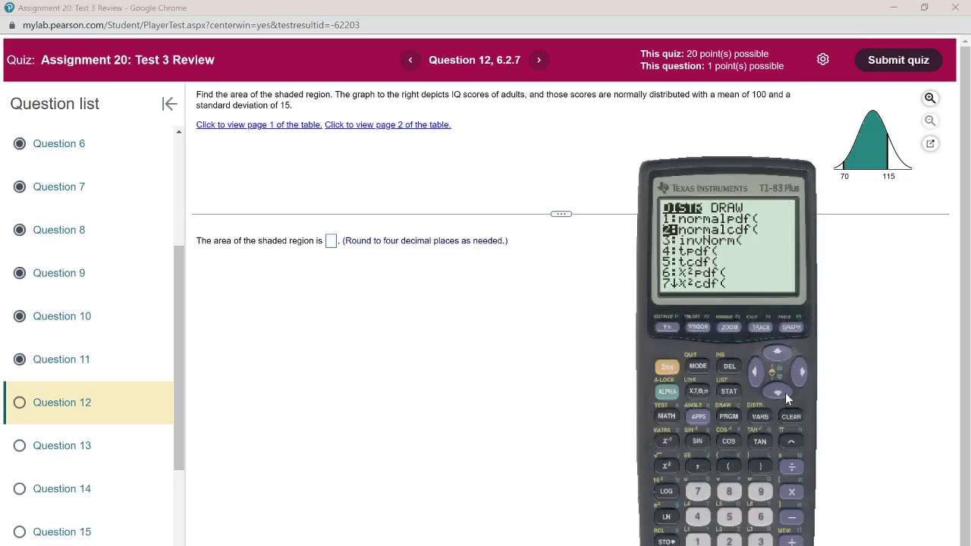
pyautogui.press('Return')
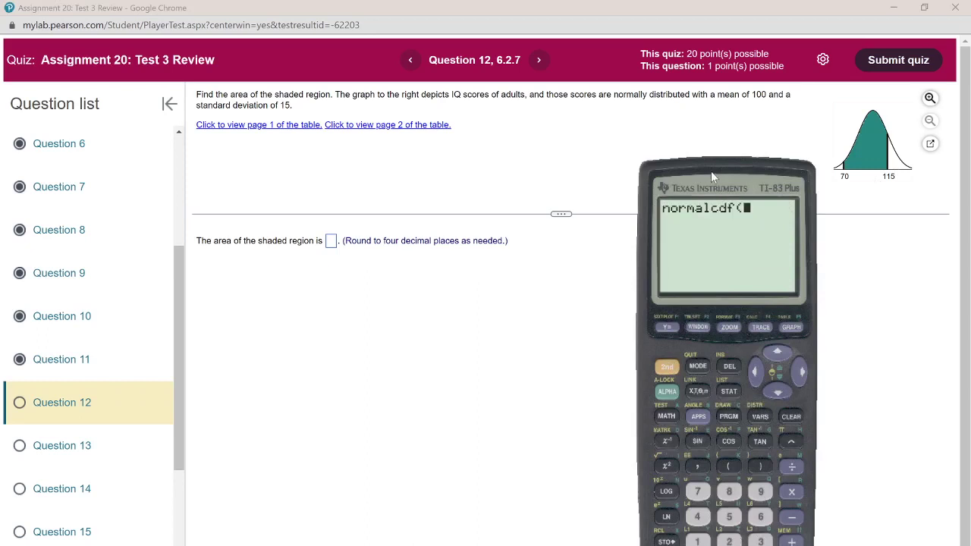
pyautogui.moveTo(710, 170); pyautogui.dragTo(547, 129)
# Step: Evaluate normalcdf(70,115,100,15) to get .8185946784
pyautogui.click(534, 450)
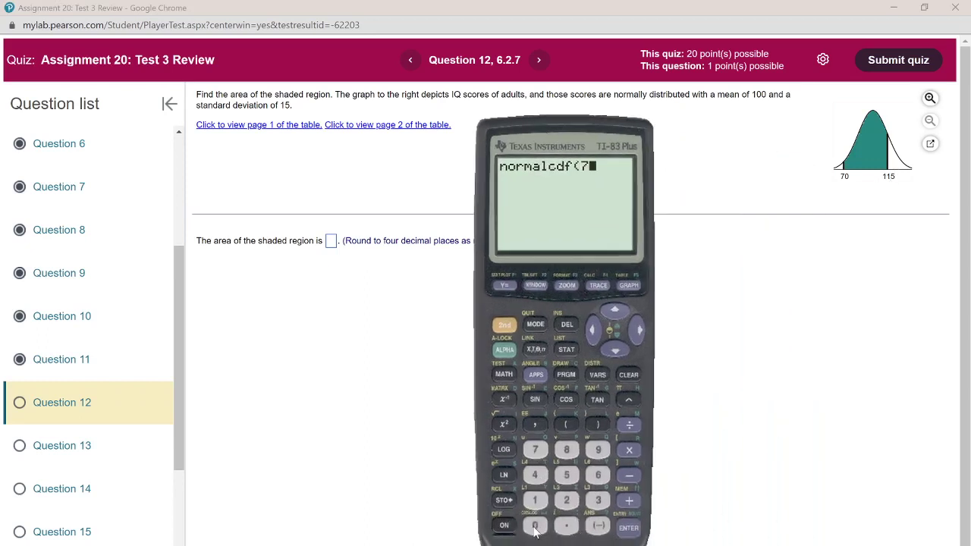
pyautogui.click(535, 527)
pyautogui.click(534, 425)
pyautogui.click(534, 500)
pyautogui.click(535, 501)
pyautogui.click(565, 475)
pyautogui.click(534, 425)
pyautogui.click(535, 501)
pyautogui.click(534, 527)
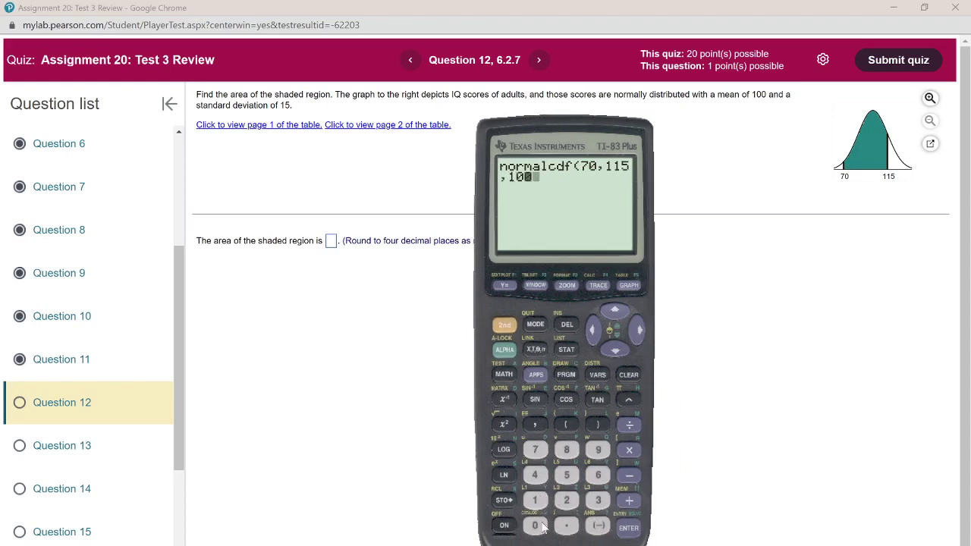
pyautogui.click(534, 526)
pyautogui.click(535, 501)
pyautogui.click(566, 475)
pyautogui.click(598, 424)
pyautogui.click(628, 529)
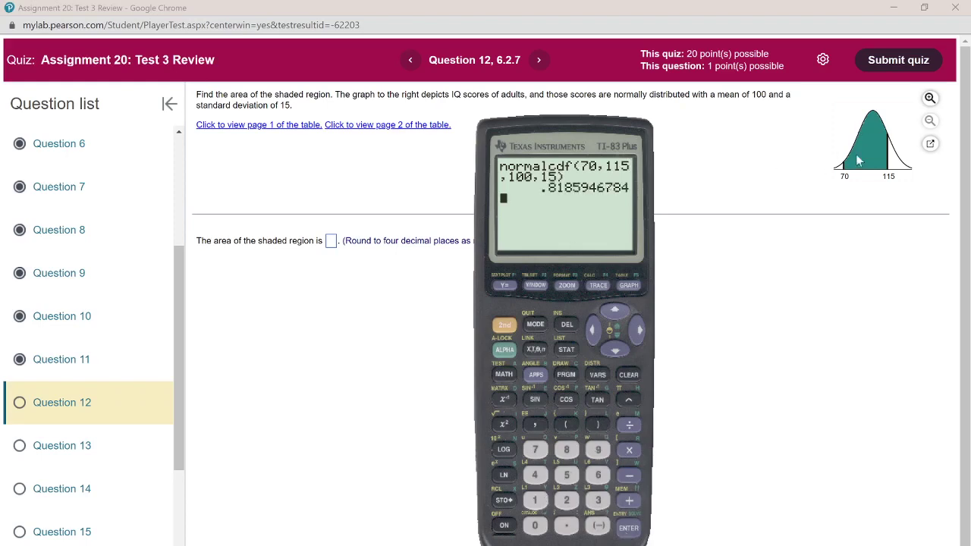
# Step: Type .8186 into Question 12's answer box
pyautogui.moveTo(590, 145); pyautogui.dragTo(686, 150)
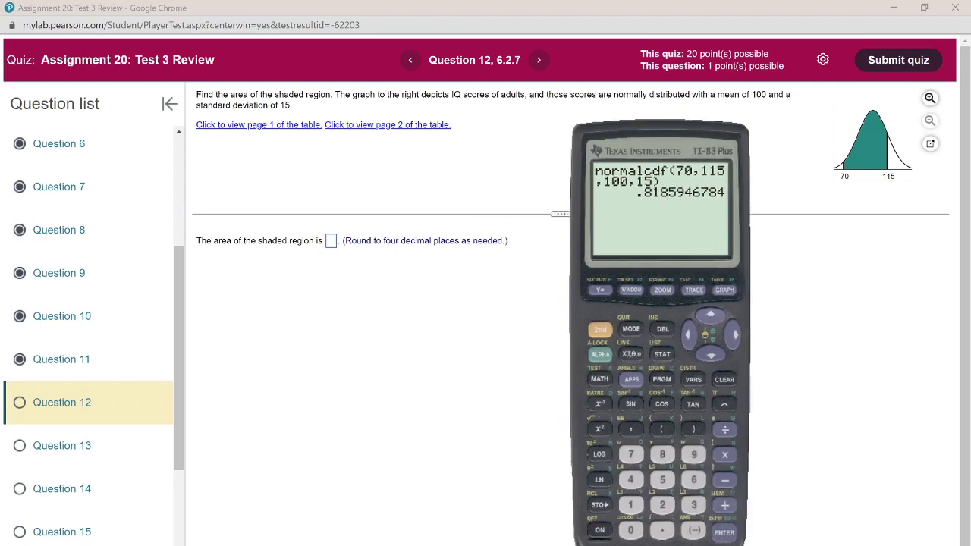
pyautogui.click(329, 241)
pyautogui.write('.8186')
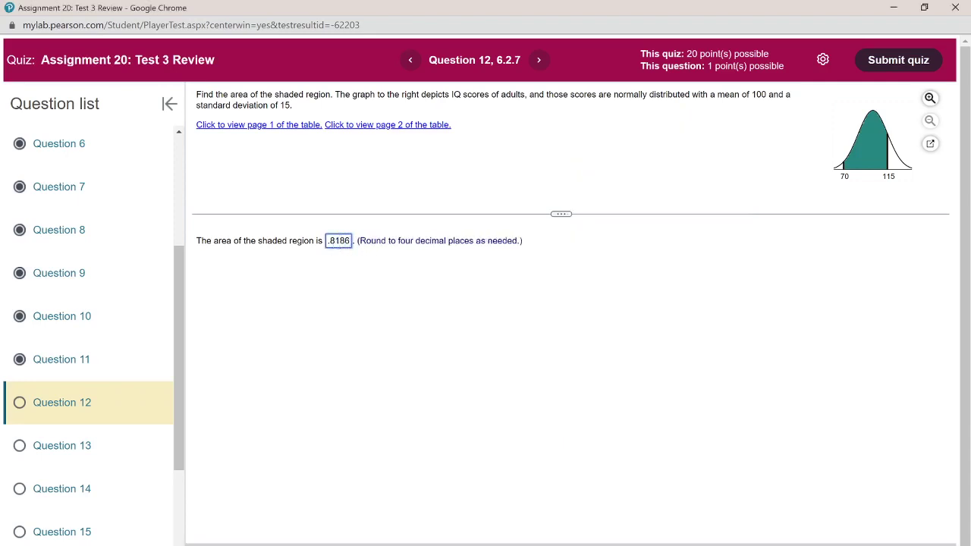
# Step: Submit .8186 and dismiss the Correct! message to reach Question 13
pyautogui.press('Return')
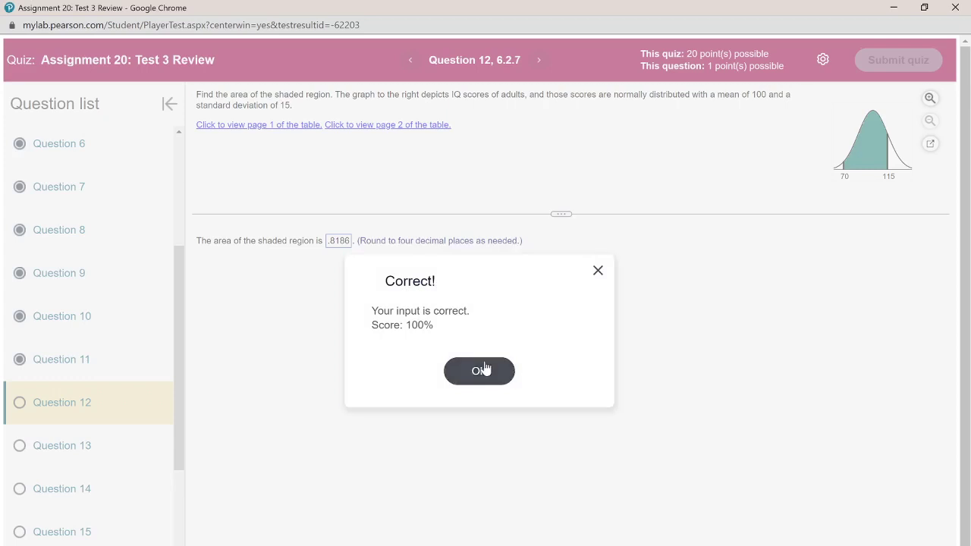
pyautogui.click(485, 369)
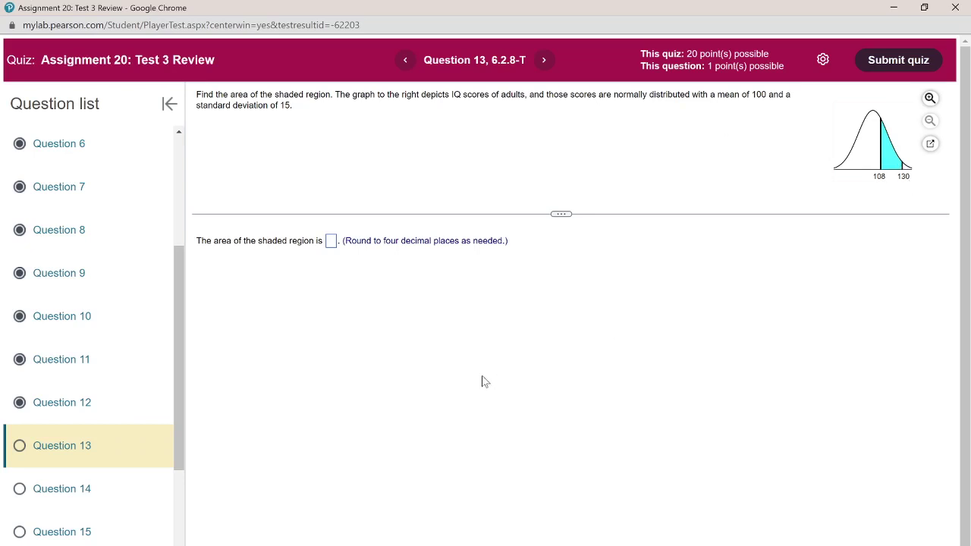
pyautogui.click(881, 541)
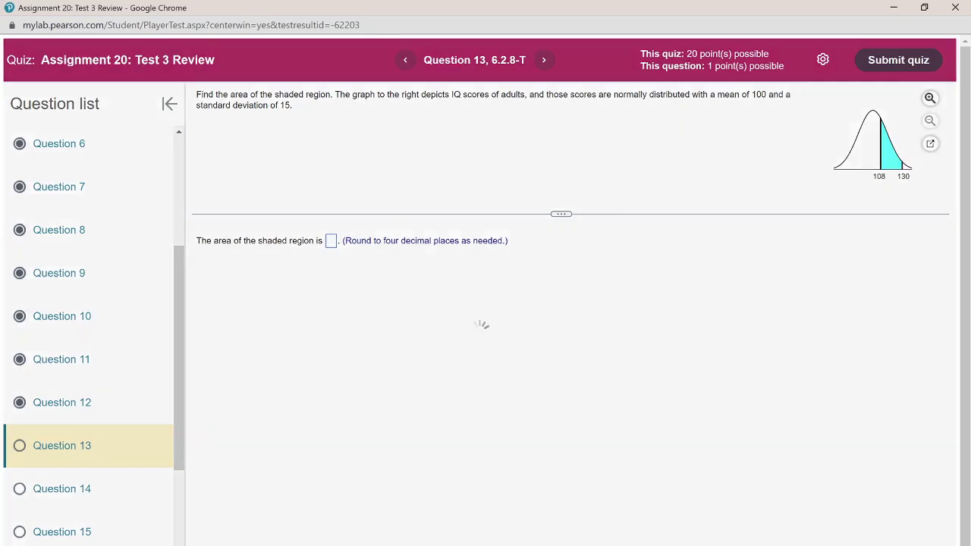
pyautogui.click(448, 393)
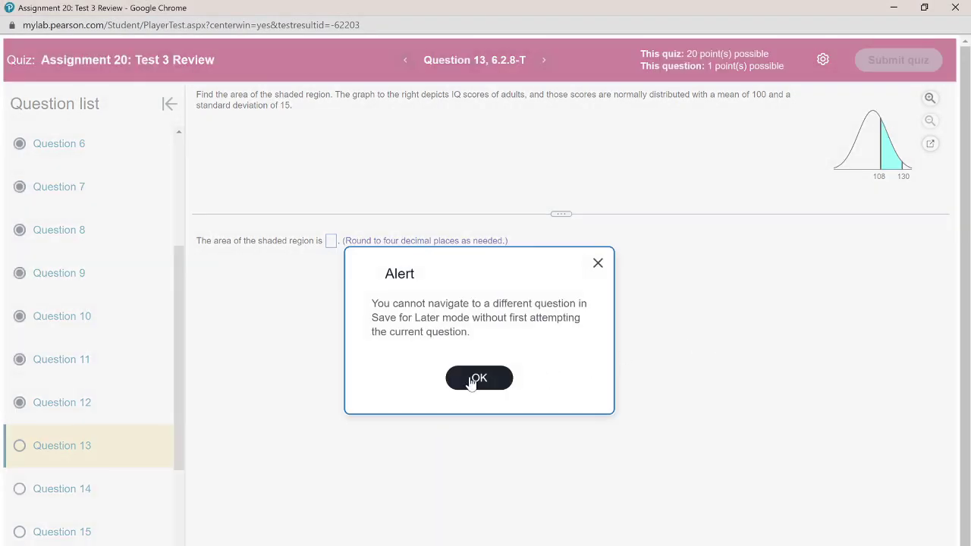
pyautogui.click(471, 379)
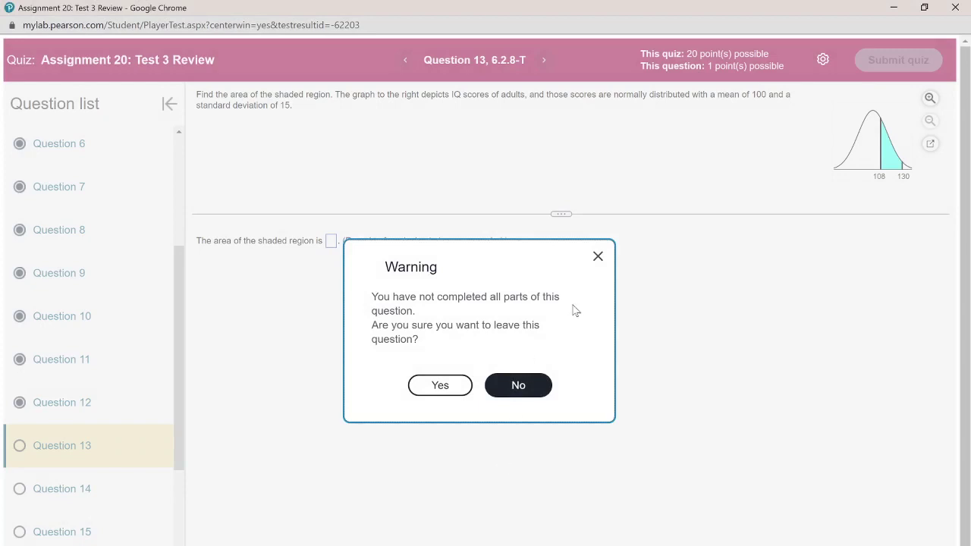
pyautogui.click(440, 385)
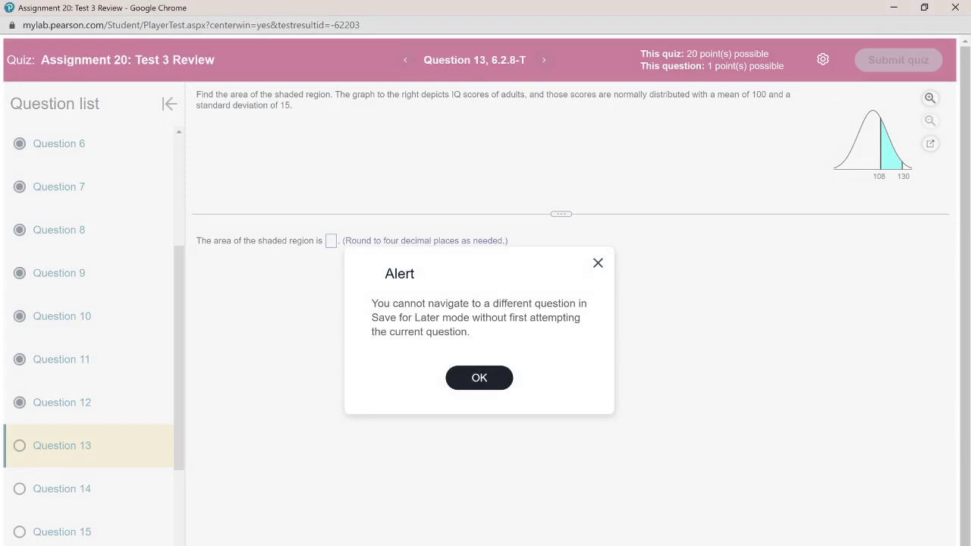
pyautogui.click(494, 380)
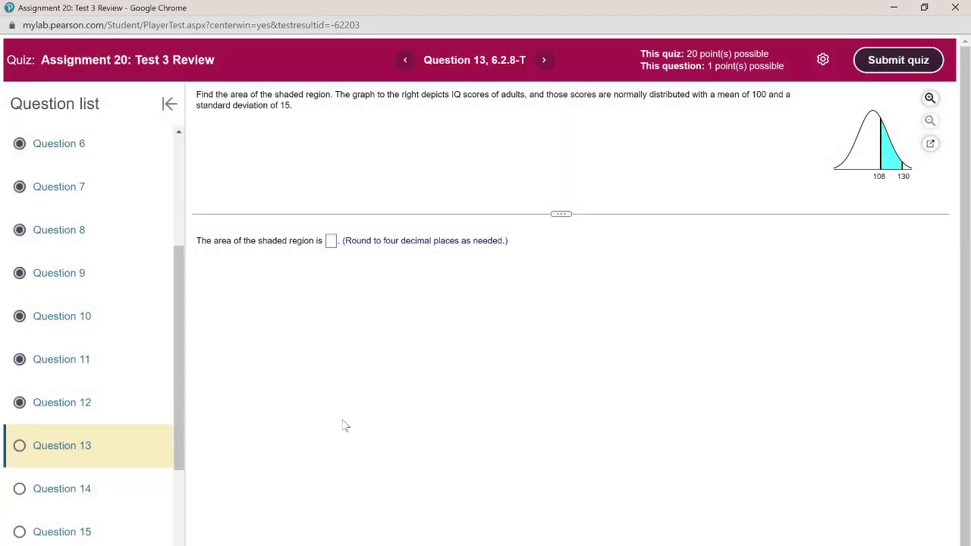
# Step: Bring up the TI-83 and paste normalcdf( onto the home screen
pyautogui.hotkey('alt', 'Tab')
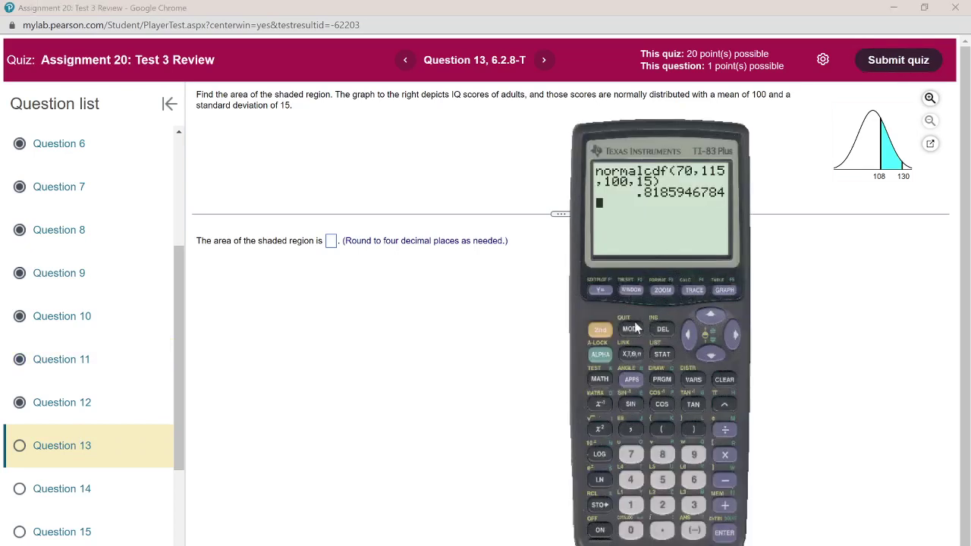
pyautogui.click(694, 380)
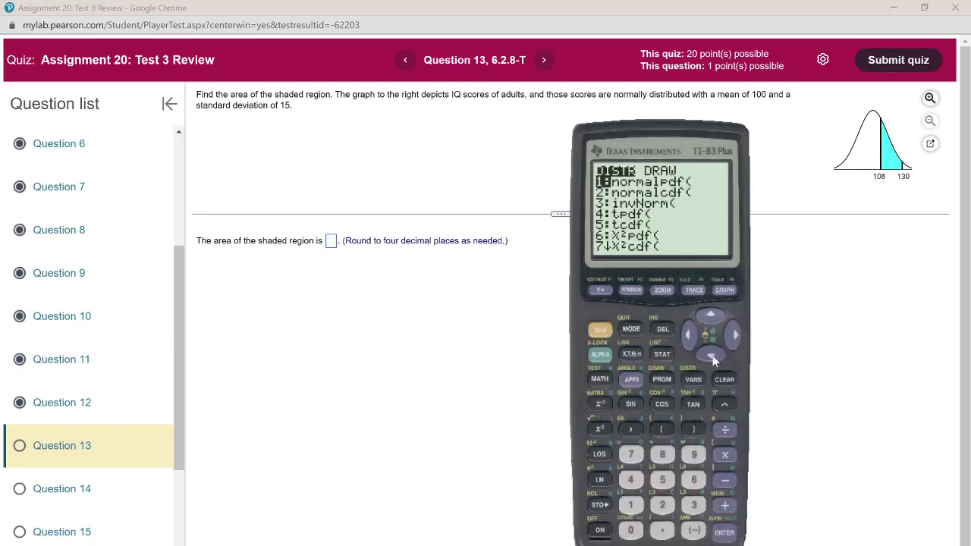
pyautogui.click(712, 356)
pyautogui.click(724, 531)
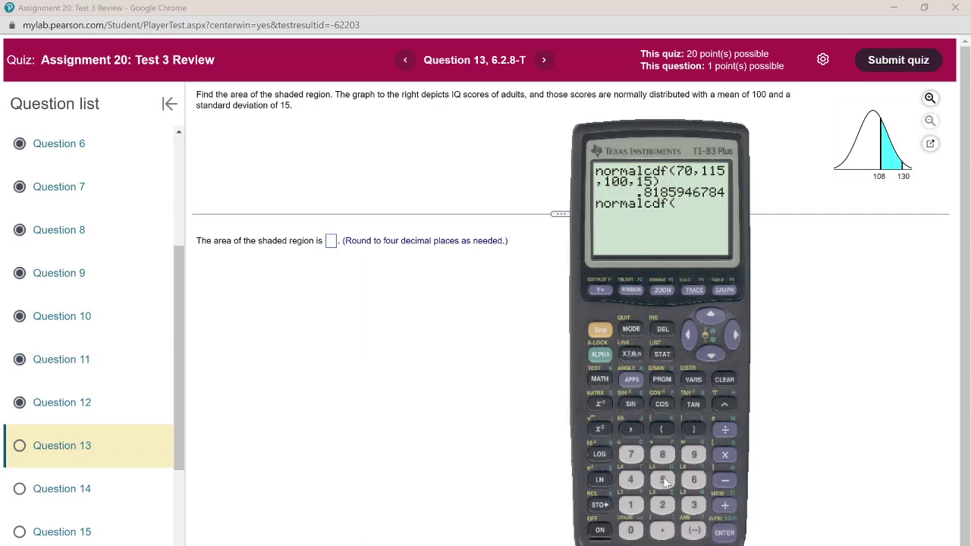
# Step: Enter the bounds 108 and 130, correcting a mistyped digit
pyautogui.click(631, 504)
pyautogui.click(662, 446)
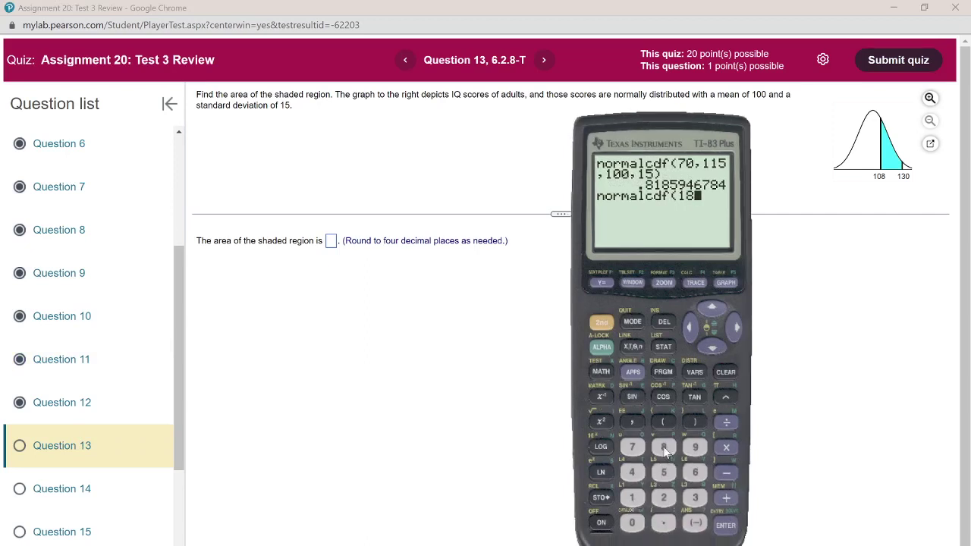
pyautogui.click(664, 323)
pyautogui.click(632, 522)
pyautogui.click(663, 448)
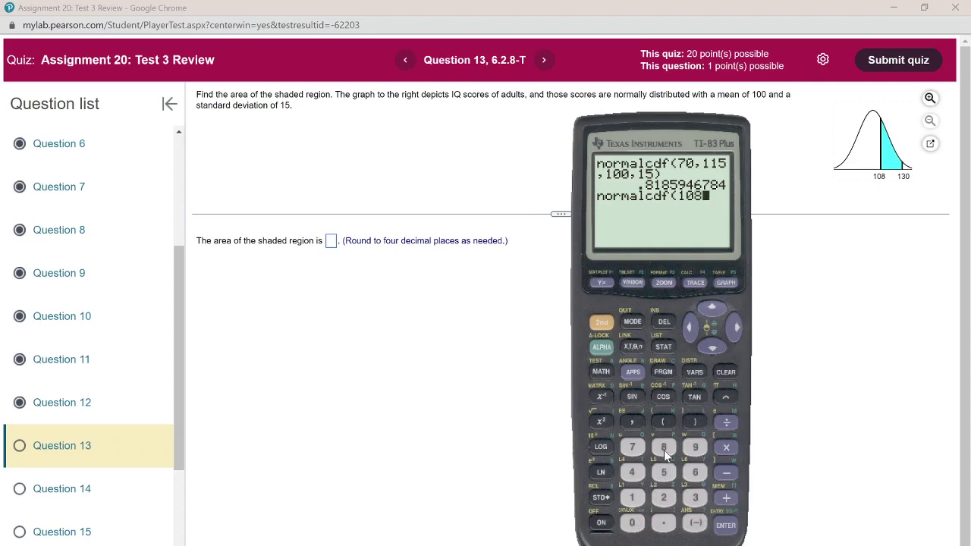
pyautogui.click(633, 422)
pyautogui.click(632, 497)
pyautogui.click(690, 498)
pyautogui.click(632, 522)
pyautogui.click(630, 423)
# Step: Add mean 100 and SD 15, evaluate to .2741513426, and focus Question 13's answer box
pyautogui.click(635, 499)
pyautogui.click(632, 523)
pyautogui.click(632, 523)
pyautogui.click(633, 423)
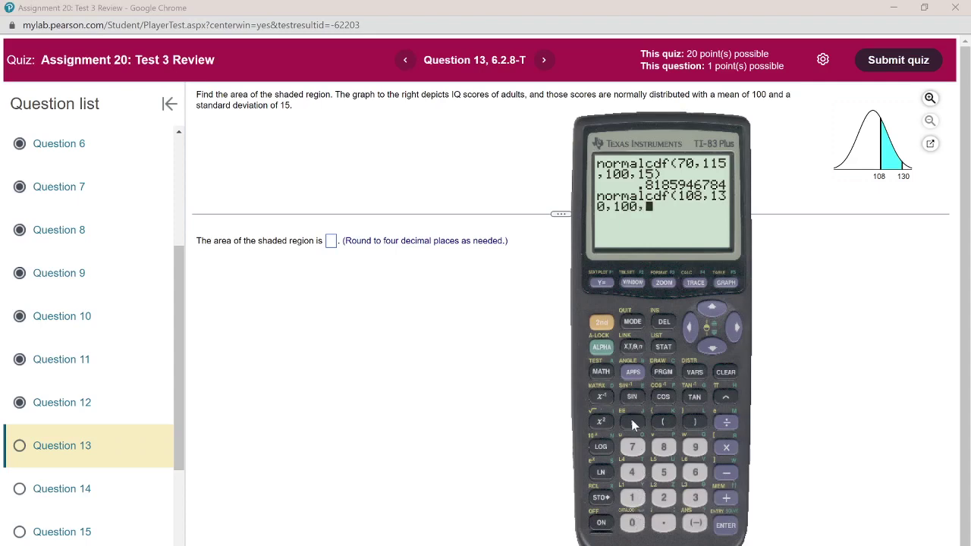
pyautogui.click(634, 498)
pyautogui.click(663, 473)
pyautogui.click(694, 421)
pyautogui.click(726, 525)
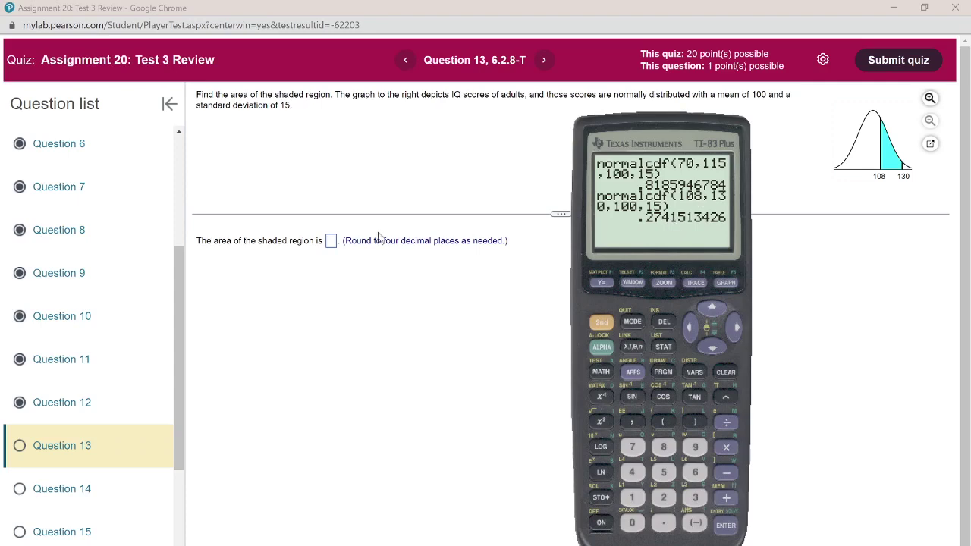
pyautogui.click(329, 242)
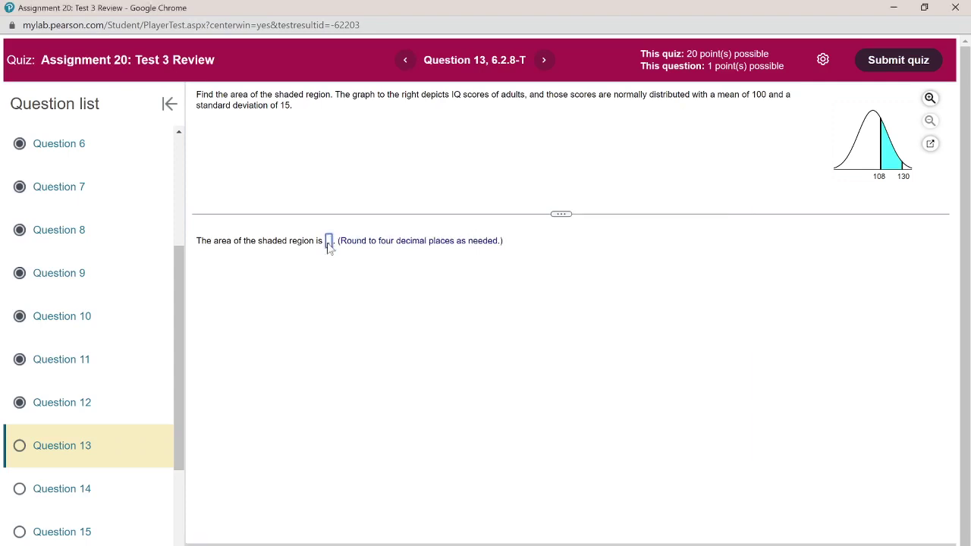
# Step: Enter .2742 for Question 13 and dismiss the Correct! confirmation
pyautogui.write('.2742')
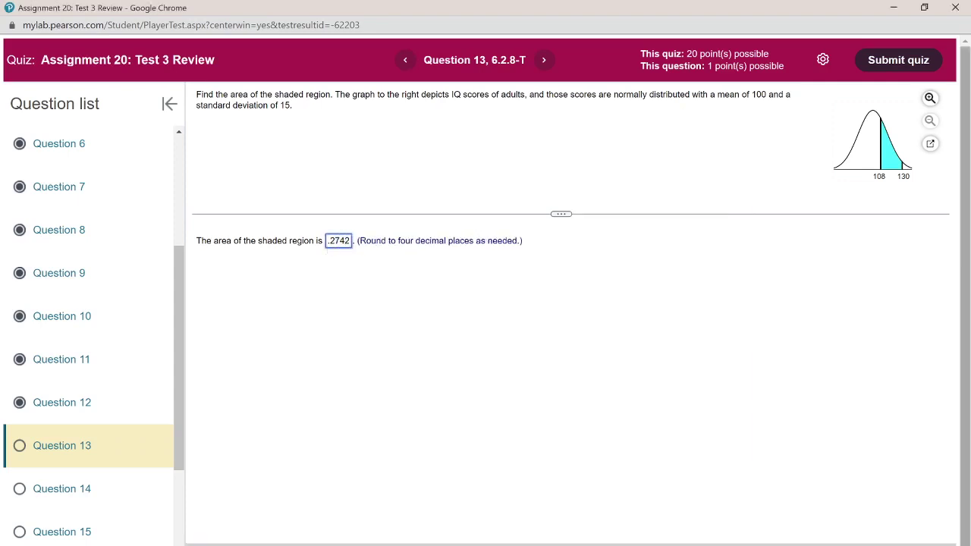
pyautogui.press('Return')
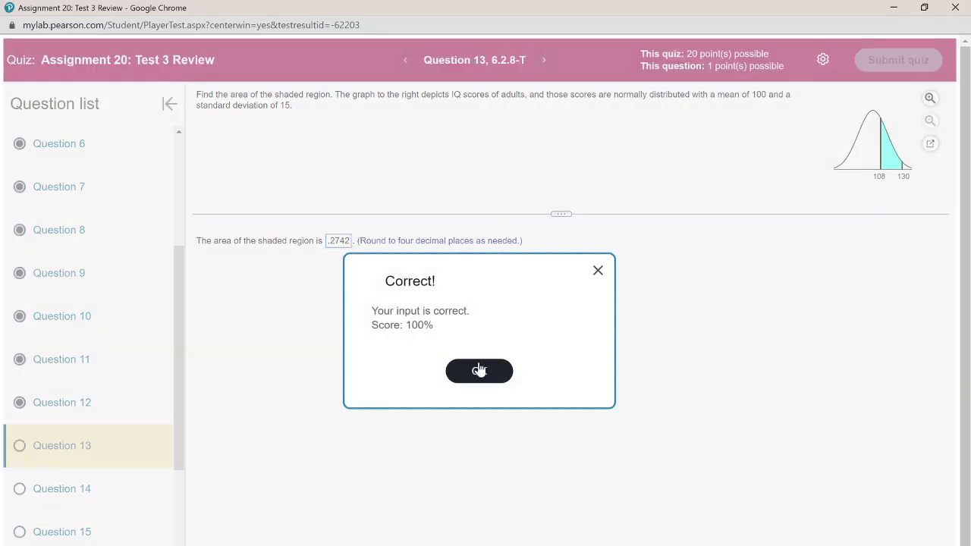
pyautogui.click(478, 370)
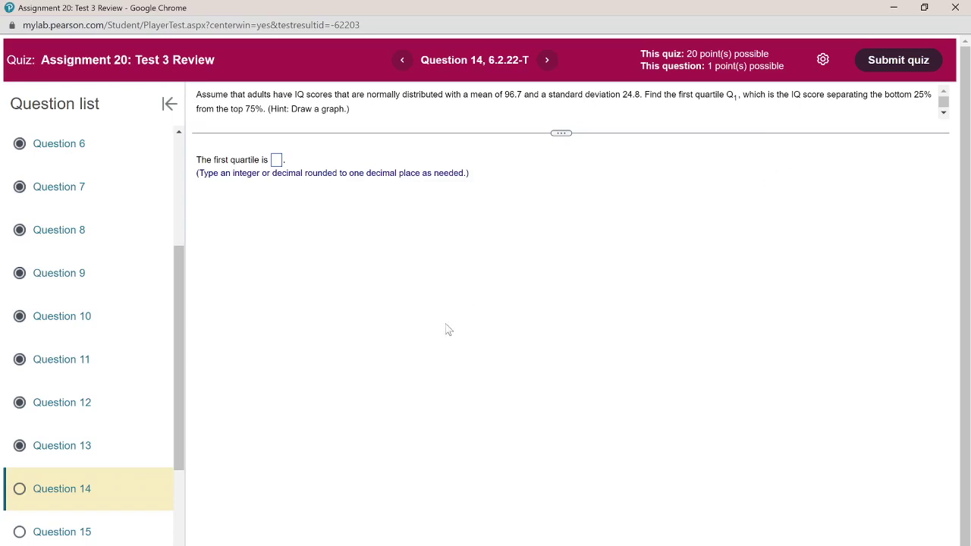
# Step: Switch to the Test 3 Review PDF and scroll to the page 6 bell curve sketch
pyautogui.click(351, 542)
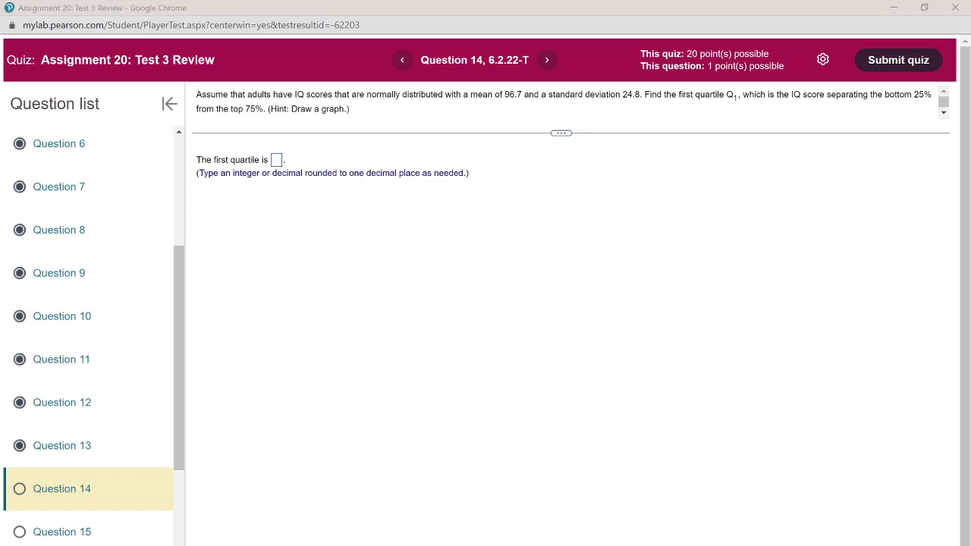
pyautogui.click(513, 533)
pyautogui.moveTo(793, 273); pyautogui.dragTo(796, 294)
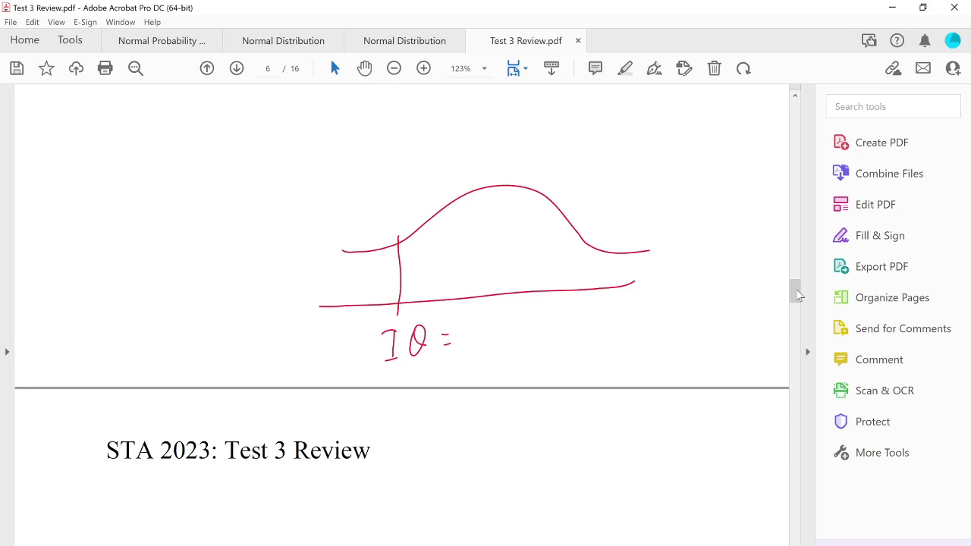
# Step: Extend the sketched curve's left tail and hatch the lower tail region
pyautogui.moveTo(247, 542)
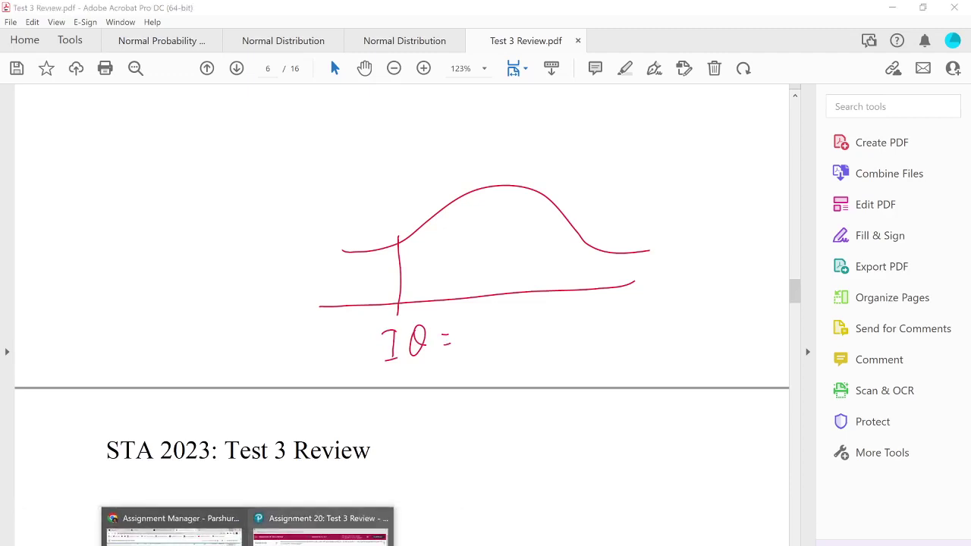
pyautogui.click(319, 535)
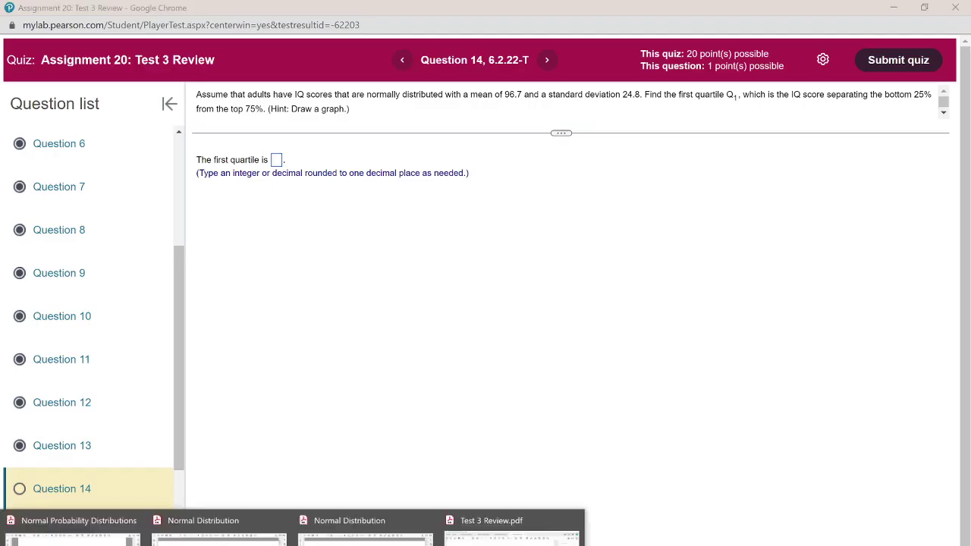
pyautogui.click(518, 531)
pyautogui.moveTo(296, 258); pyautogui.dragTo(339, 256)
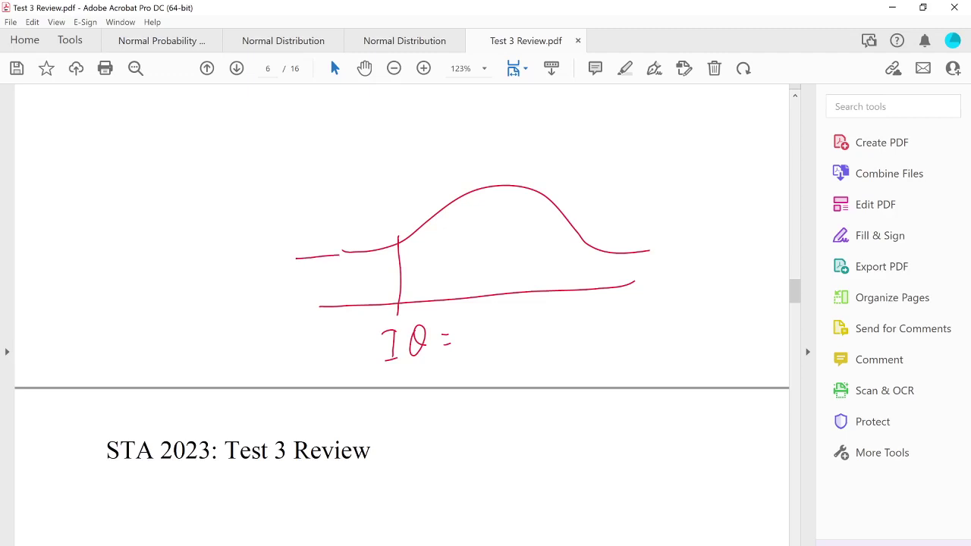
pyautogui.moveTo(303, 287); pyautogui.dragTo(332, 264)
pyautogui.moveTo(321, 296)
pyautogui.mouseDown()
pyautogui.moveTo(342, 269)
pyautogui.moveTo(357, 269)
pyautogui.mouseUp()
pyautogui.moveTo(361, 296); pyautogui.dragTo(372, 271)
pyautogui.moveTo(376, 292)
pyautogui.mouseDown()
pyautogui.moveTo(387, 271)
pyautogui.moveTo(390, 281)
pyautogui.mouseUp()
# Step: Draw an arrow up from the shaded tail and label it 0.25
pyautogui.moveTo(348, 199); pyautogui.dragTo(363, 281)
pyautogui.moveTo(329, 223); pyautogui.dragTo(363, 215)
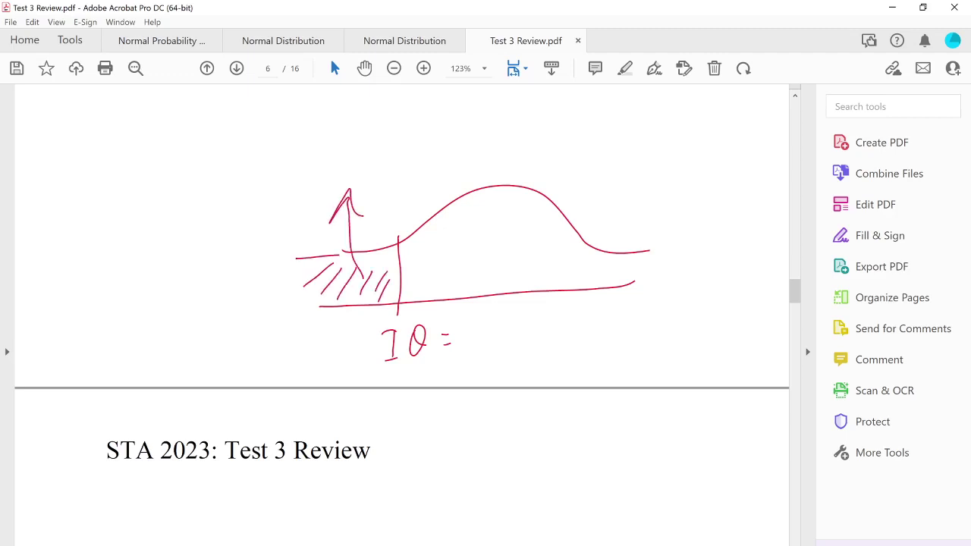
pyautogui.moveTo(359, 138)
pyautogui.mouseDown()
pyautogui.moveTo(349, 159)
pyautogui.moveTo(359, 140)
pyautogui.moveTo(415, 138)
pyautogui.mouseUp()
pyautogui.click(379, 145)
pyautogui.moveTo(426, 122); pyautogui.dragTo(423, 144)
pyautogui.moveTo(425, 119); pyautogui.dragTo(438, 114)
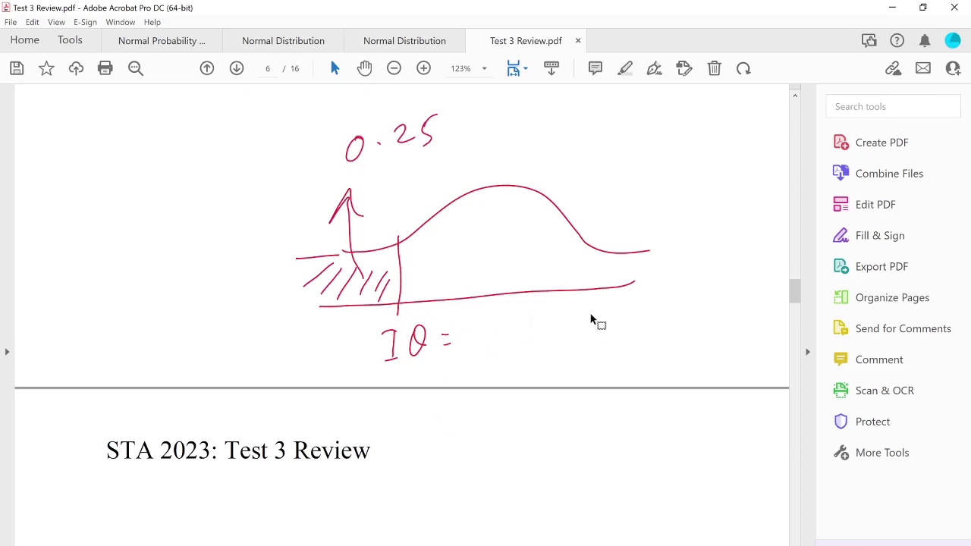
# Step: Write 'IQ => z-score' under the curve, then return to the quiz
pyautogui.moveTo(452, 319); pyautogui.dragTo(461, 356)
pyautogui.moveTo(525, 327); pyautogui.dragTo(554, 351)
pyautogui.moveTo(563, 339); pyautogui.dragTo(590, 342)
pyautogui.moveTo(612, 326)
pyautogui.mouseDown()
pyautogui.moveTo(607, 345)
pyautogui.moveTo(651, 329)
pyautogui.mouseUp()
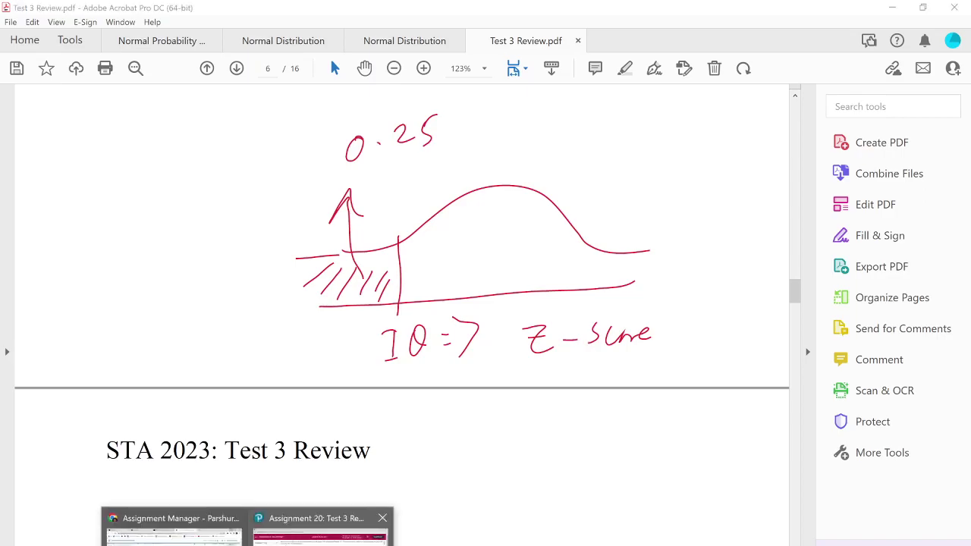
pyautogui.click(321, 531)
# Step: Paste invNorm( onto the cleared TI-83 home screen from the DISTR menu
pyautogui.hotkey('alt', 'Tab')
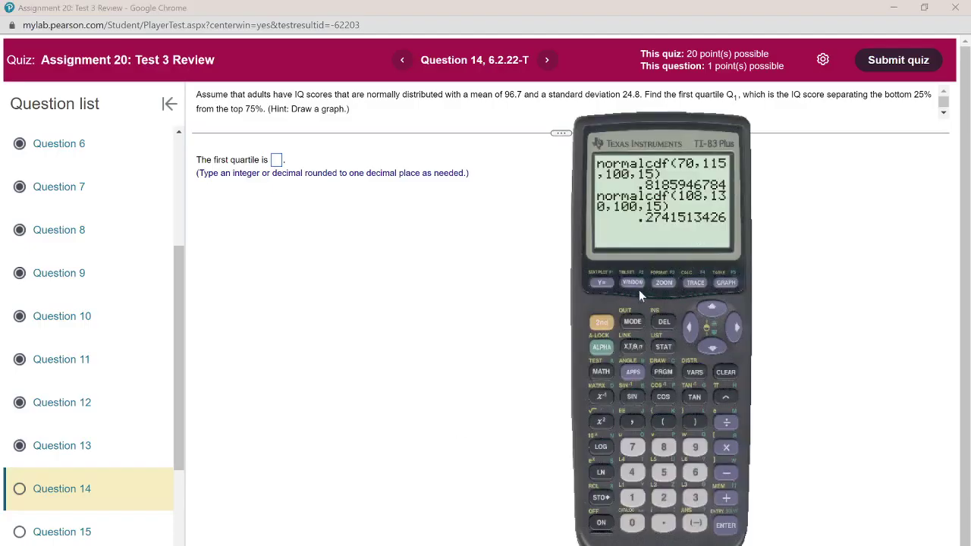
pyautogui.press('Escape')
pyautogui.click(600, 321)
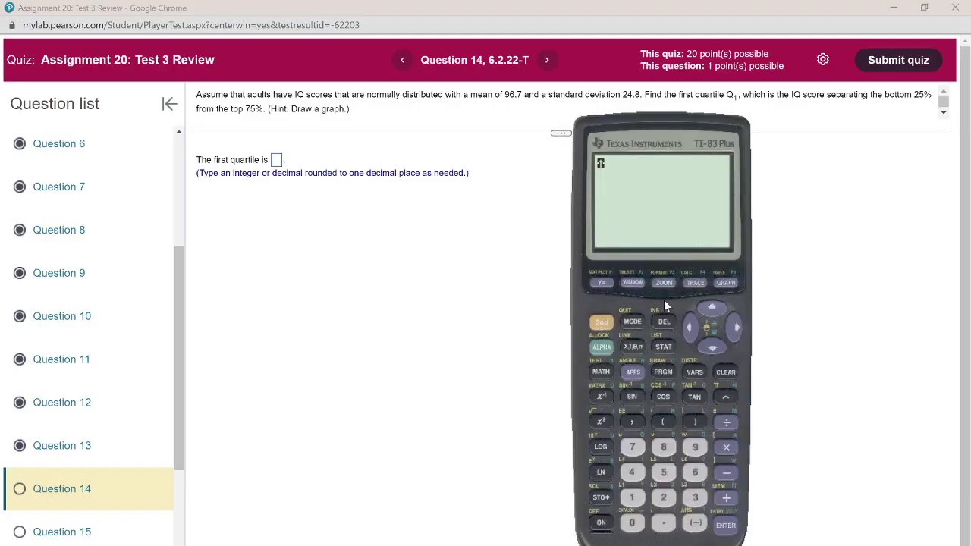
pyautogui.click(693, 372)
pyautogui.click(709, 345)
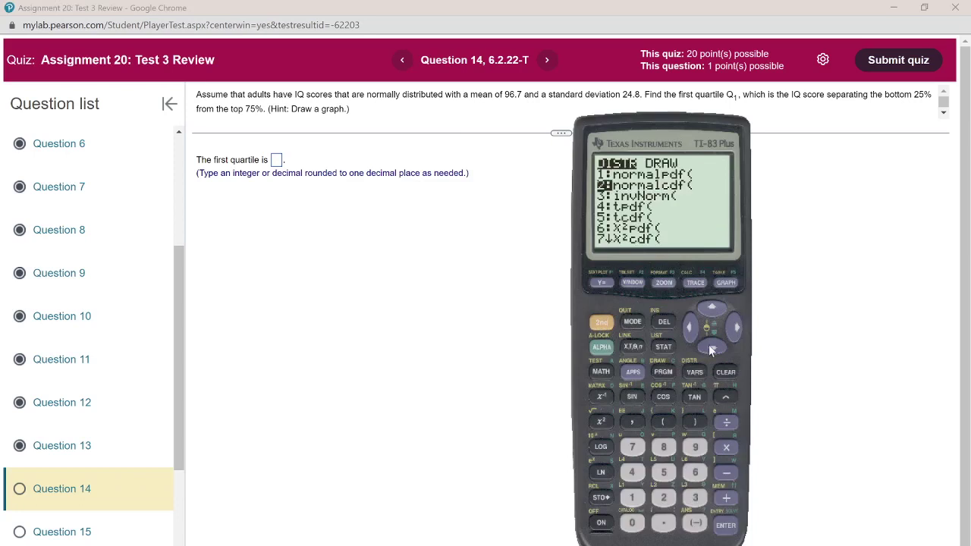
pyautogui.click(708, 345)
pyautogui.click(731, 522)
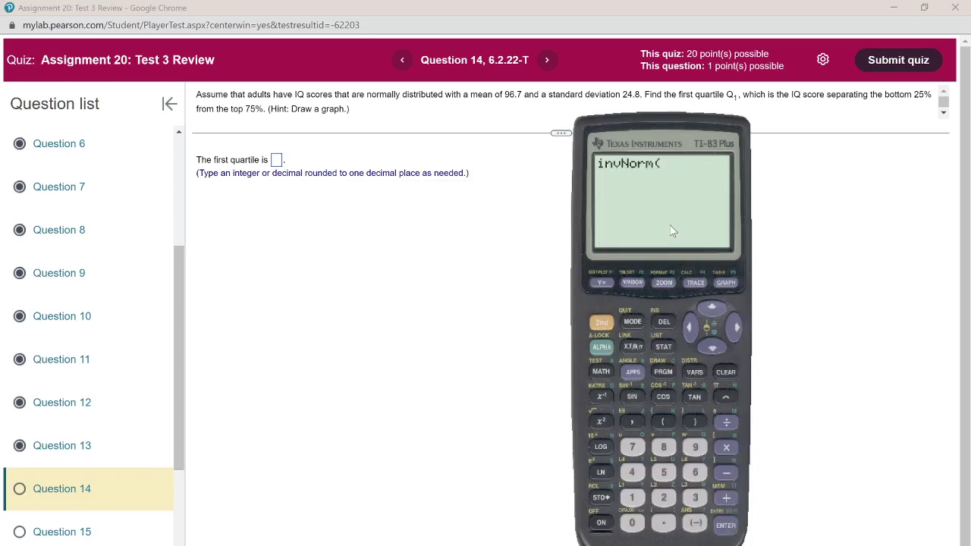
pyautogui.moveTo(637, 128); pyautogui.dragTo(578, 193)
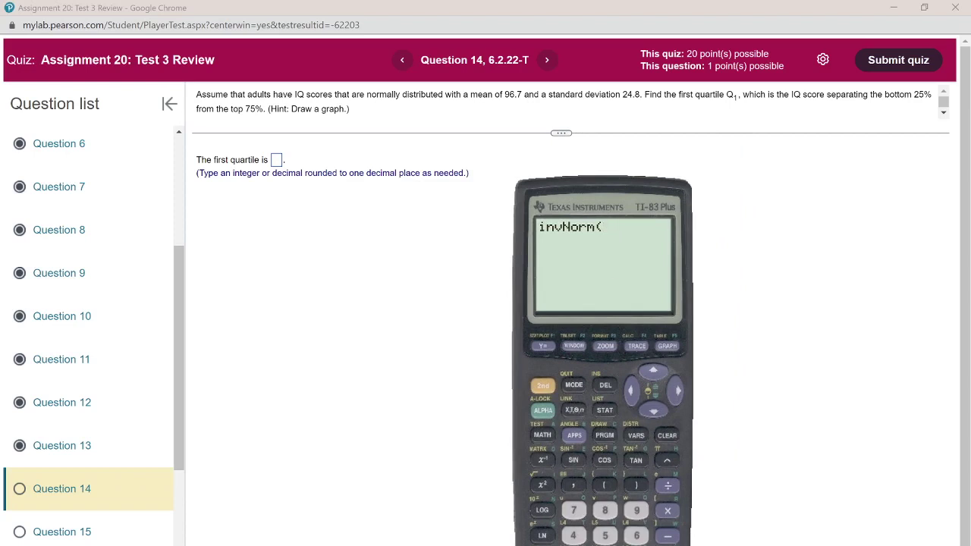
# Step: Evaluate invNorm(.25) to get z = -.6744897495, then bring up the Normal Distribution slides
pyautogui.click(605, 545)
pyautogui.click(611, 535)
pyautogui.click(639, 482)
pyautogui.press('Return')
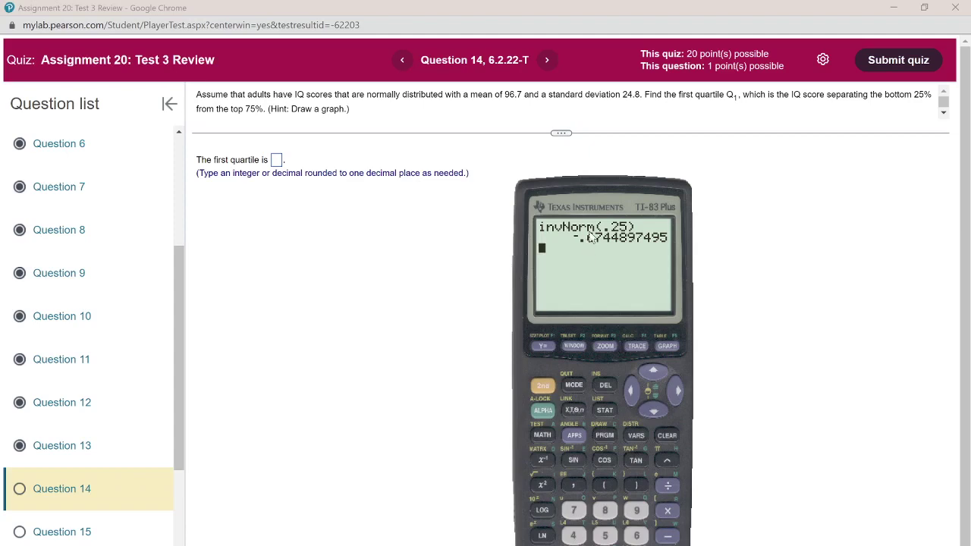
pyautogui.moveTo(582, 206); pyautogui.dragTo(581, 188)
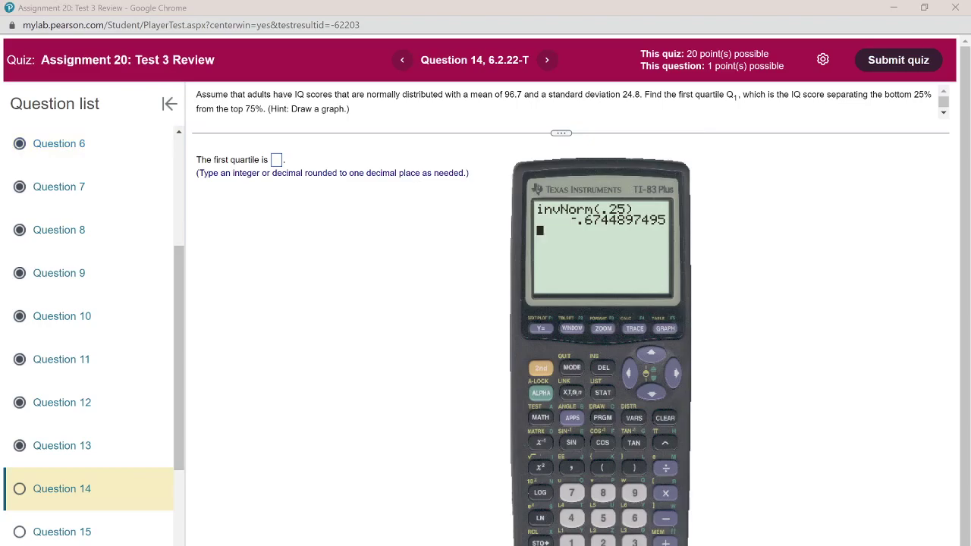
pyautogui.click(220, 531)
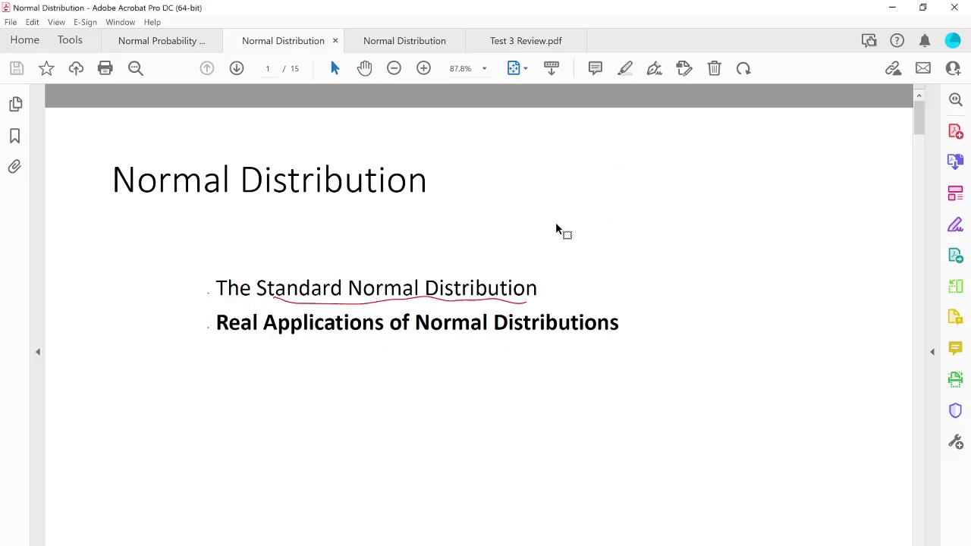
# Step: Page through the Normal Distribution slides to the x = μ + (z·σ) conversion formula
pyautogui.press('Right')
pyautogui.press('Left')
pyautogui.press('Right')
pyautogui.press('Right')
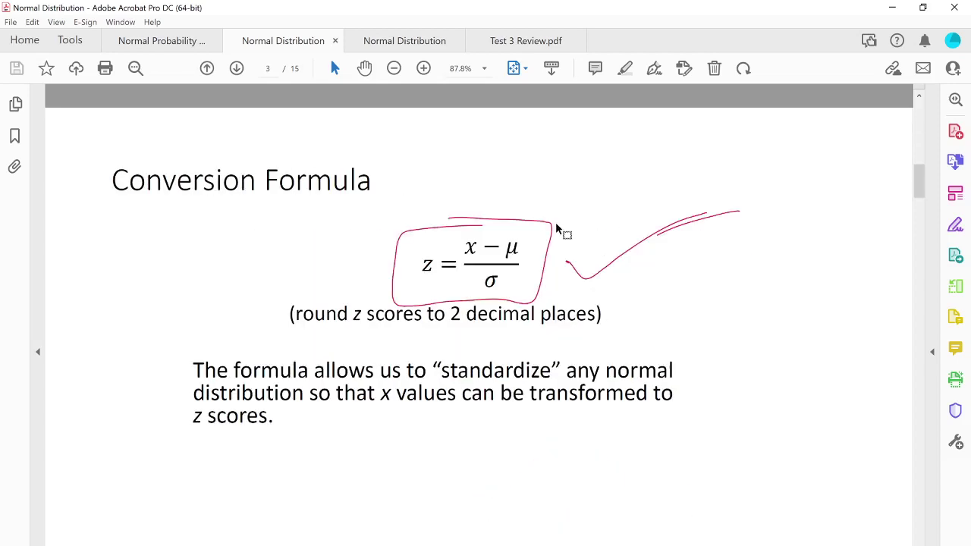
pyautogui.press('Right')
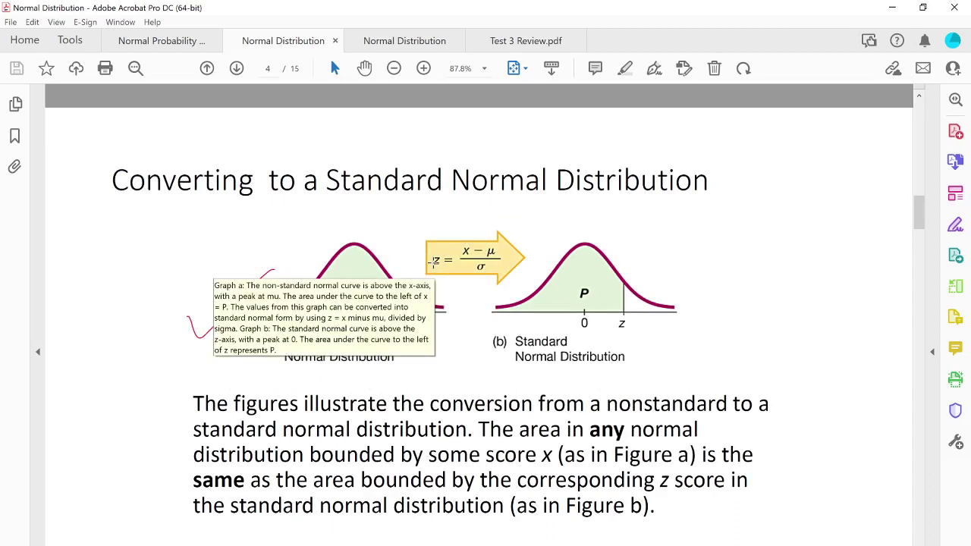
pyautogui.scroll(-10, 665, 214)
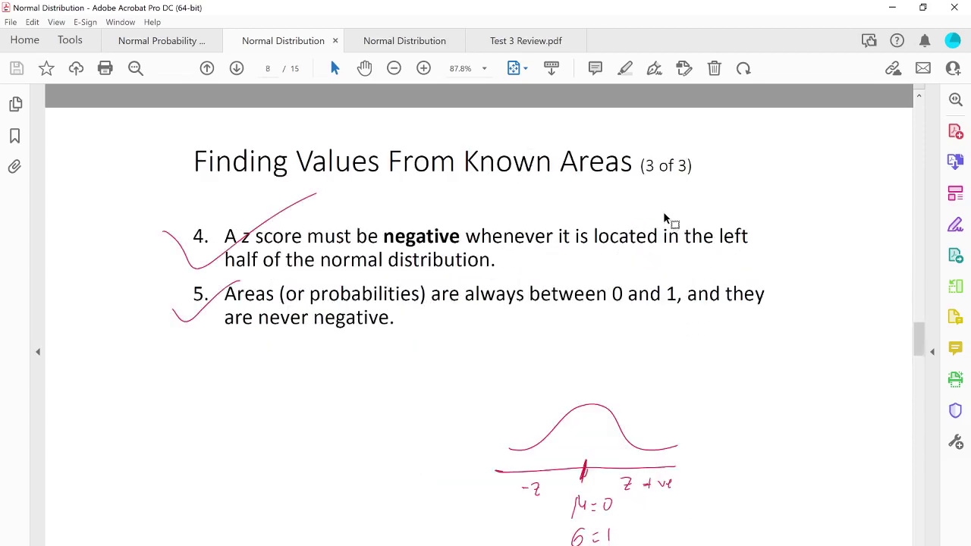
pyautogui.scroll(-4, 665, 216)
pyautogui.scroll(2, 668, 217)
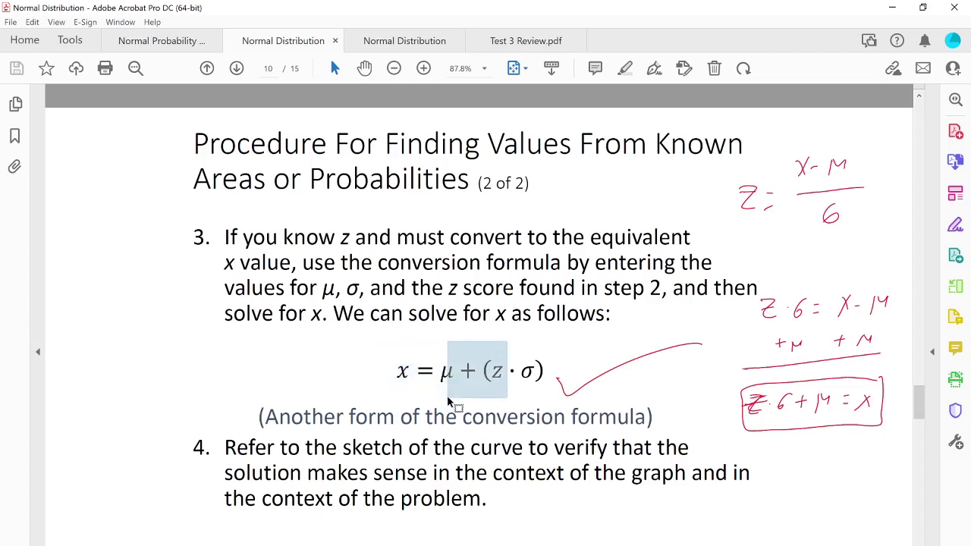
# Step: Circle the formula x = μ + (z·σ) in red, then return to the quiz
pyautogui.moveTo(548, 345)
pyautogui.mouseDown()
pyautogui.moveTo(373, 373)
pyautogui.moveTo(539, 390)
pyautogui.moveTo(549, 347)
pyautogui.mouseUp()
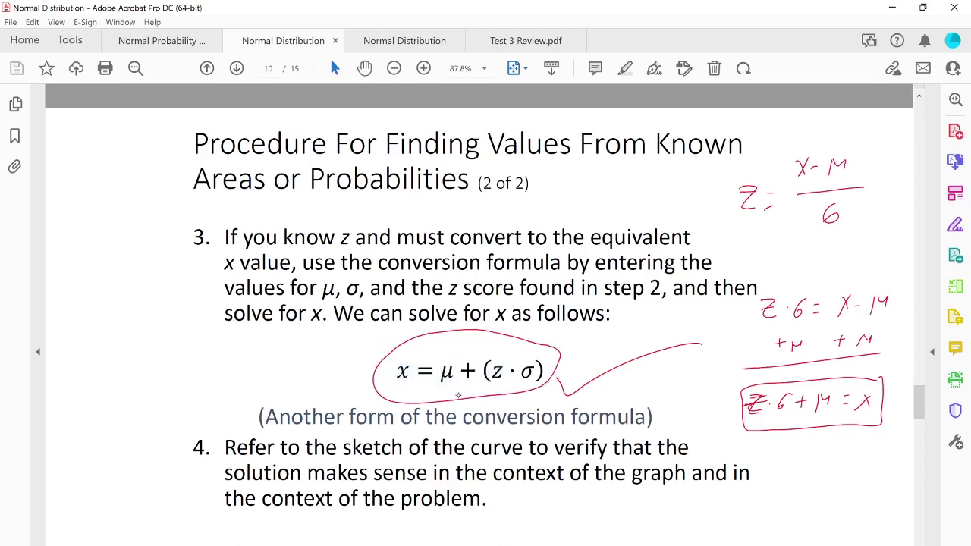
pyautogui.hotkey('alt', 'Tab')
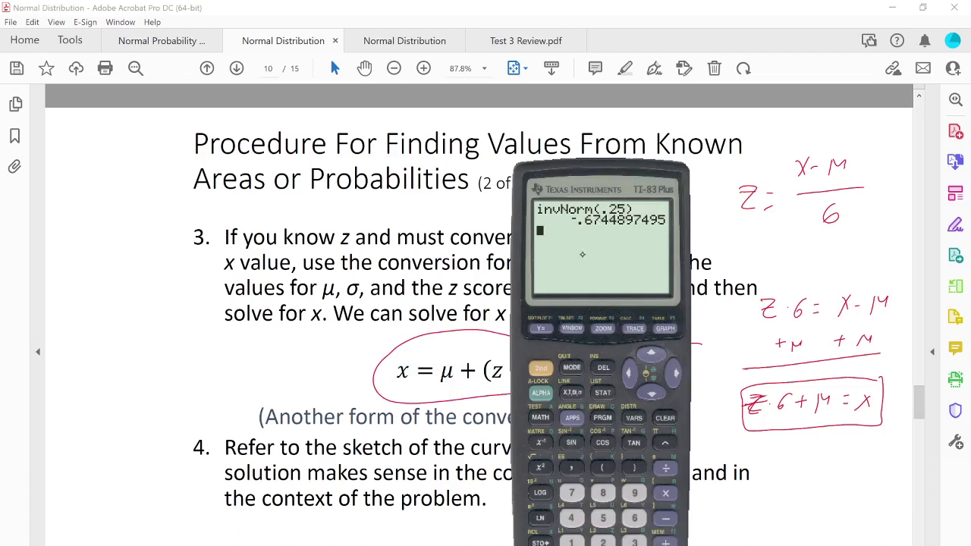
pyautogui.hotkey('alt', 'Tab')
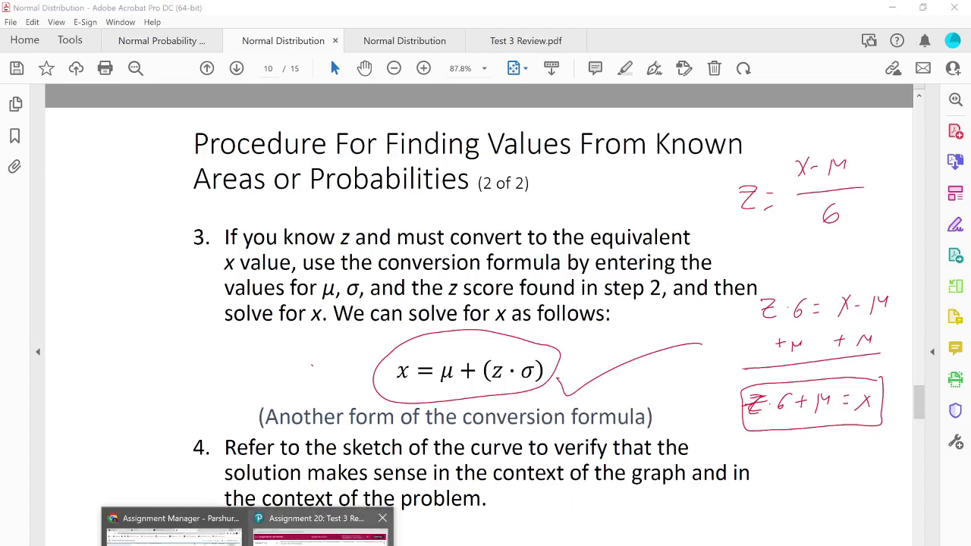
pyautogui.click(319, 531)
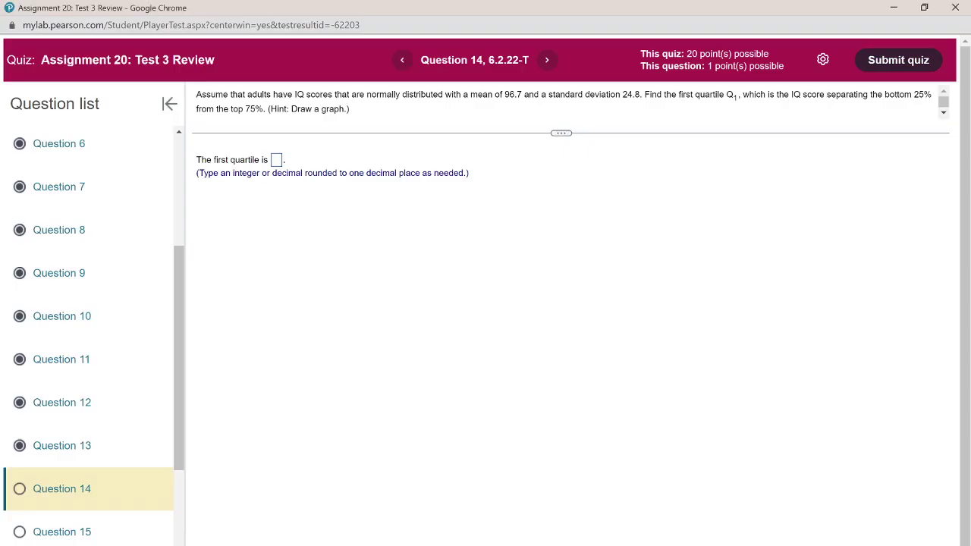
# Step: Open Test 3 Review.pdf and move the calculator aside to uncover the curve sketch
pyautogui.moveTo(295, 542)
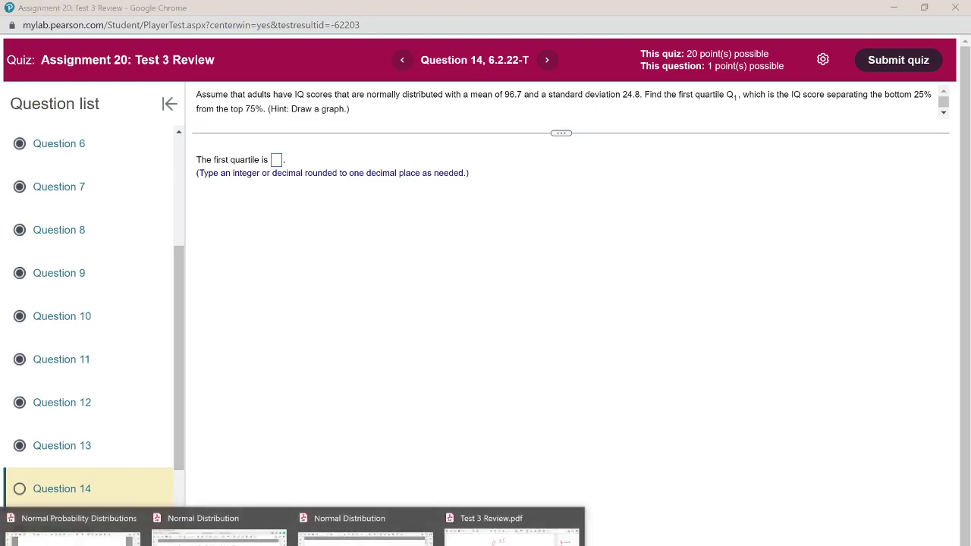
pyautogui.click(512, 531)
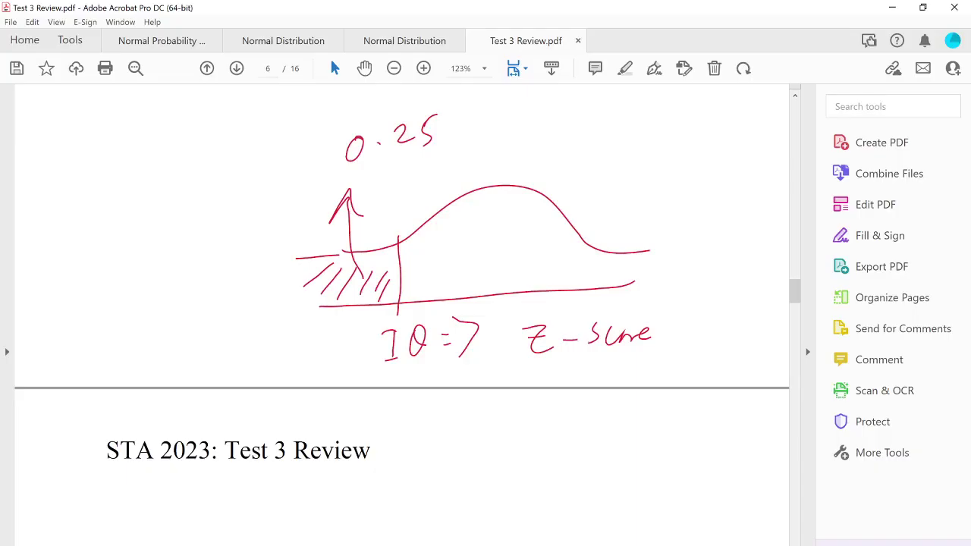
pyautogui.moveTo(345, 542)
pyautogui.click(345, 523)
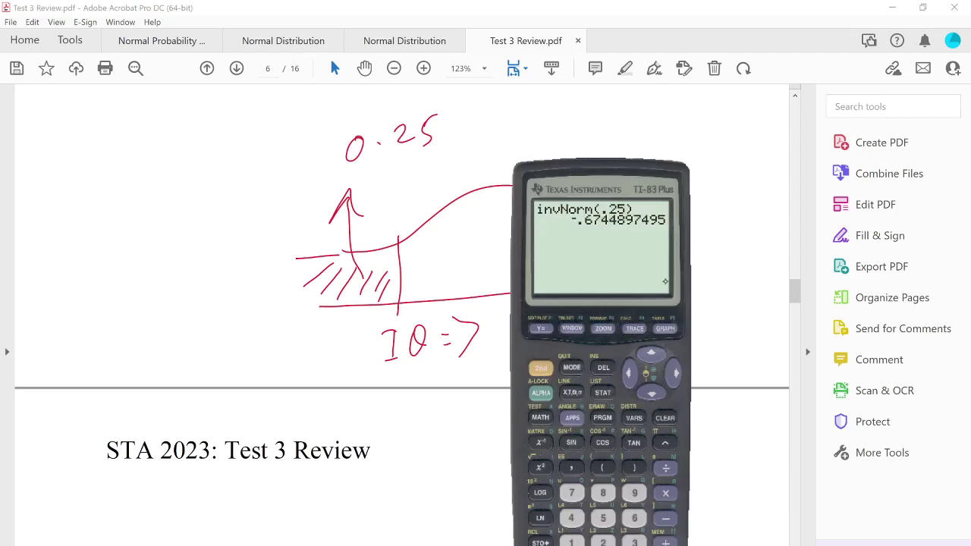
pyautogui.moveTo(588, 170); pyautogui.dragTo(319, 162)
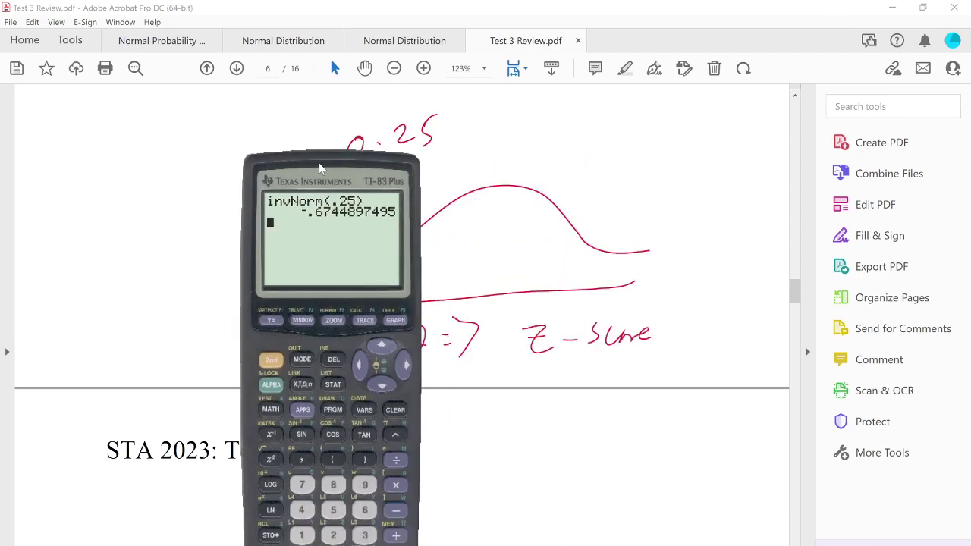
# Step: Handwrite X = Z·σ + μ in red above the curve, then return to the quiz
pyautogui.moveTo(537, 110)
pyautogui.mouseDown()
pyautogui.moveTo(556, 138)
pyautogui.moveTo(541, 137)
pyautogui.mouseUp()
pyautogui.moveTo(561, 124); pyautogui.dragTo(578, 119)
pyautogui.moveTo(570, 135); pyautogui.dragTo(723, 117)
pyautogui.click(653, 125)
pyautogui.moveTo(708, 102)
pyautogui.mouseDown()
pyautogui.moveTo(706, 134)
pyautogui.moveTo(756, 126)
pyautogui.mouseUp()
pyautogui.moveTo(728, 139); pyautogui.dragTo(739, 111)
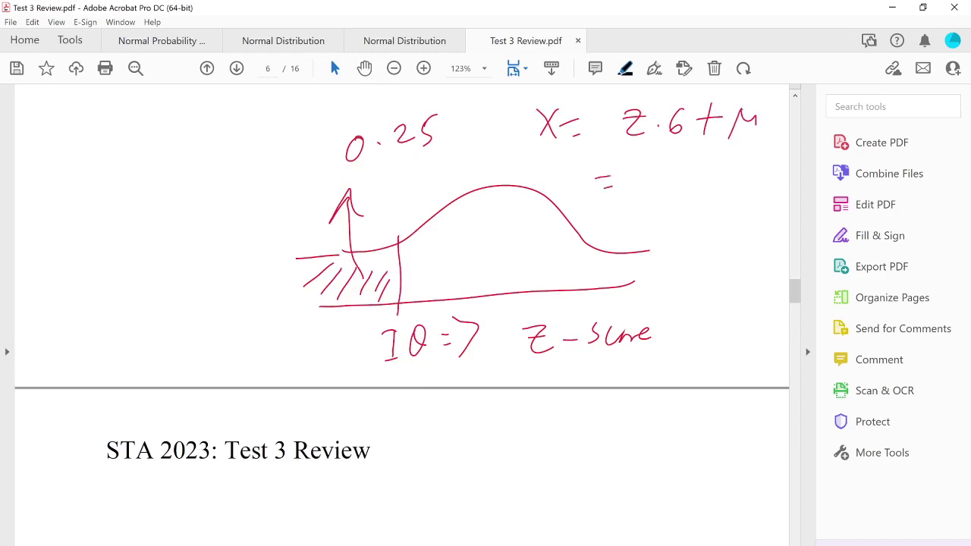
pyautogui.hotkey('alt', 'Tab')
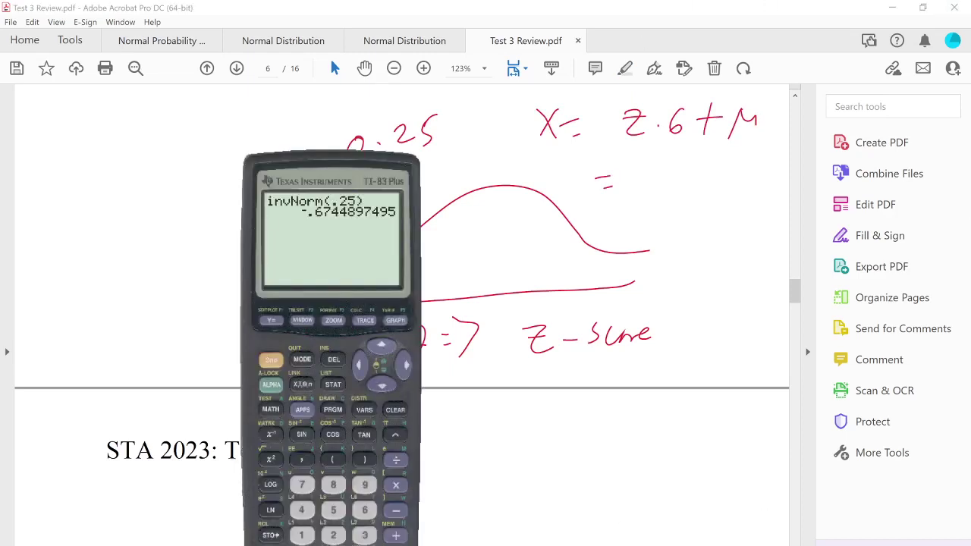
pyautogui.click(318, 523)
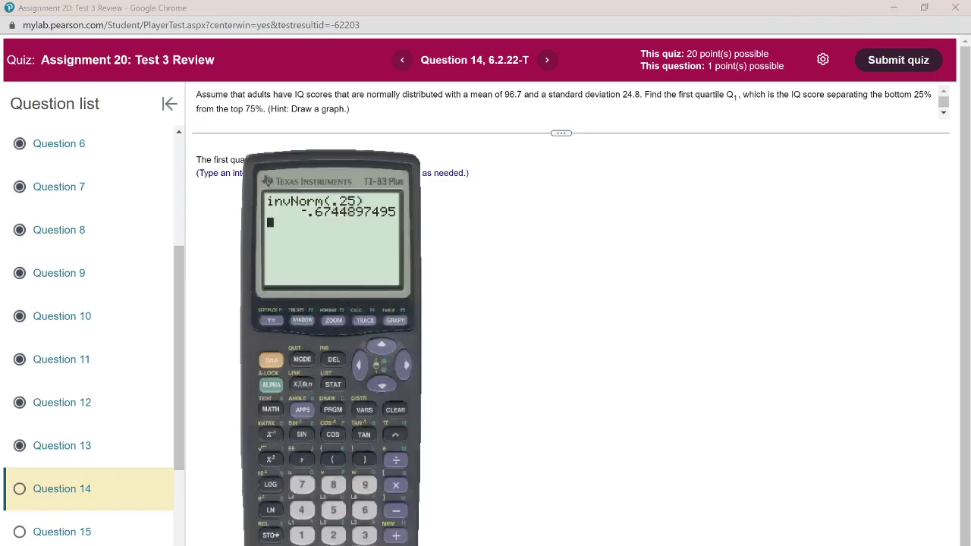
# Step: Convert the z-score to an IQ with Ans*24.8 then Ans+96.7, giving 79.97265421
pyautogui.moveTo(370, 169); pyautogui.dragTo(721, 205)
pyautogui.click(801, 541)
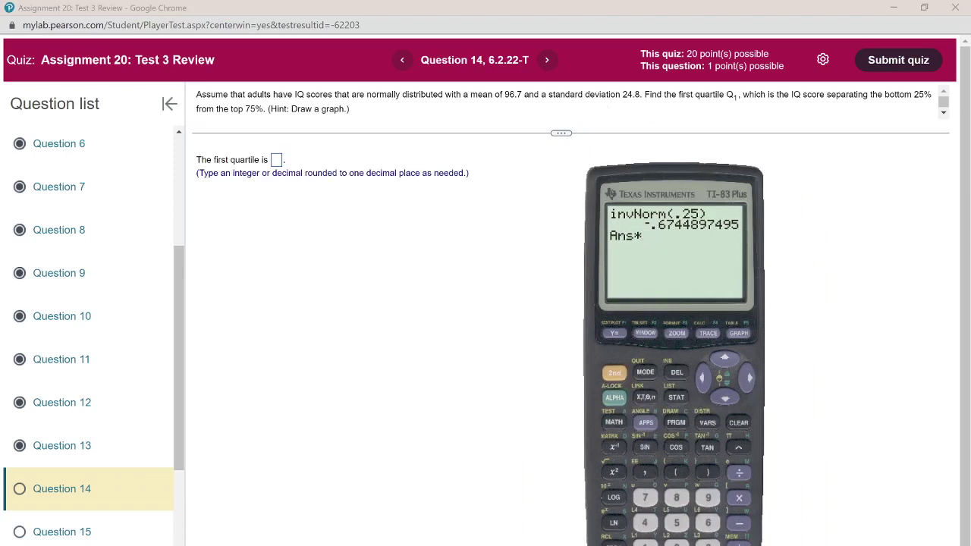
pyautogui.write('24.')
pyautogui.click(675, 500)
pyautogui.press('Return')
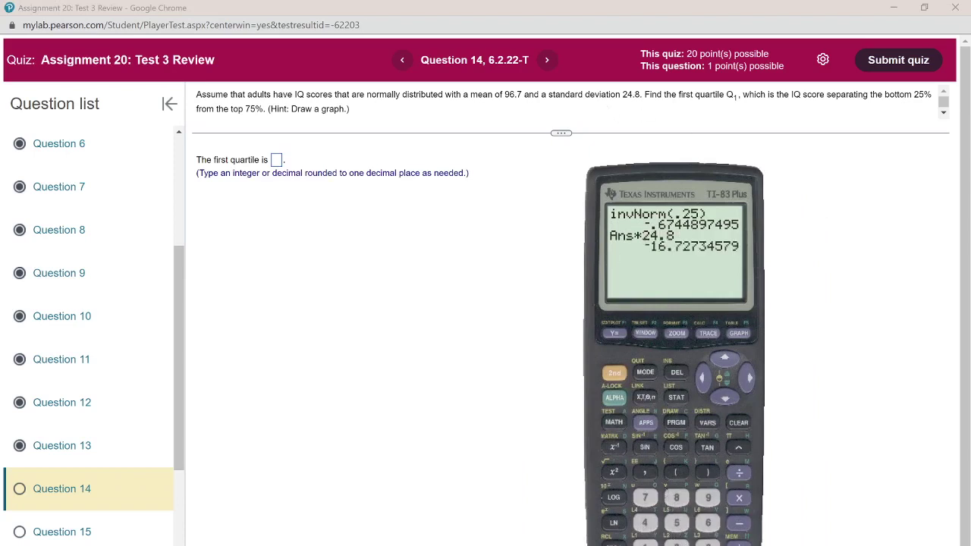
pyautogui.write('+')
pyautogui.click(708, 498)
pyautogui.click(707, 522)
pyautogui.write('.')
pyautogui.click(646, 497)
pyautogui.press('Return')
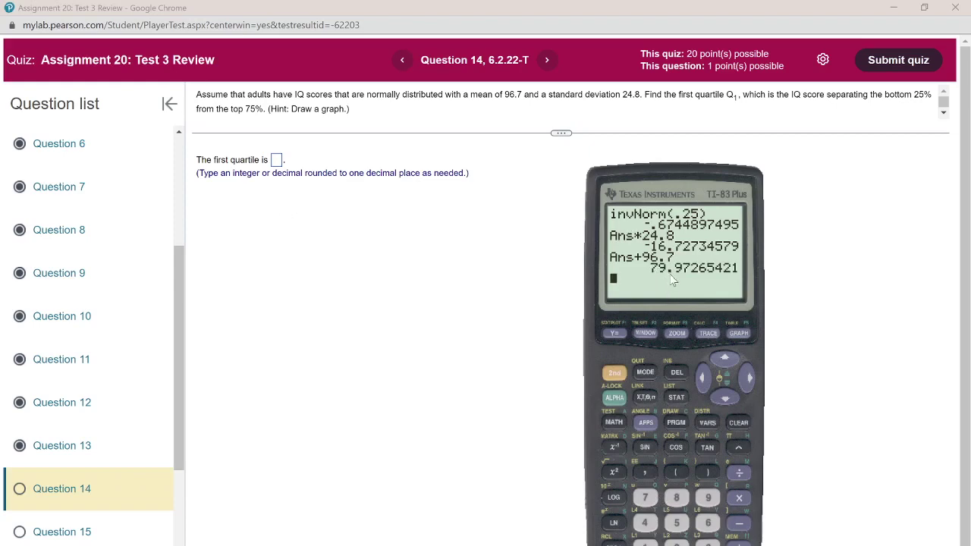
# Step: Enter 80 as the first quartile and submit it, accepted as correct
pyautogui.click(276, 160)
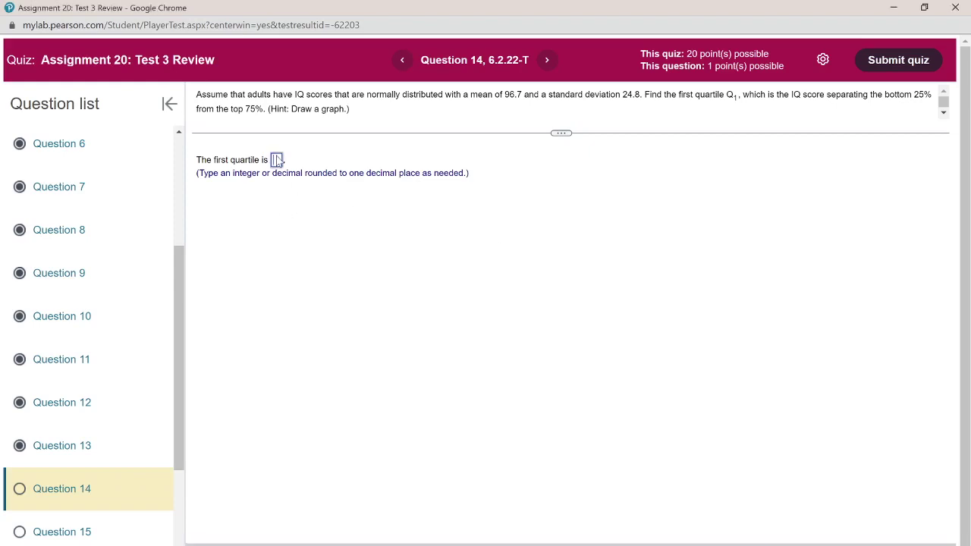
pyautogui.write('80')
pyautogui.press('Return')
pyautogui.click(498, 376)
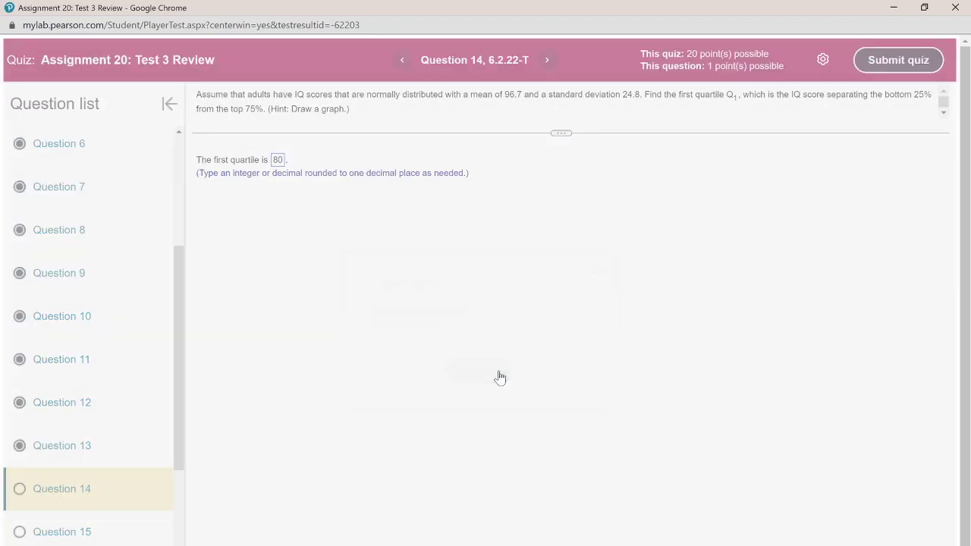
pyautogui.hotkey('alt', 'Tab')
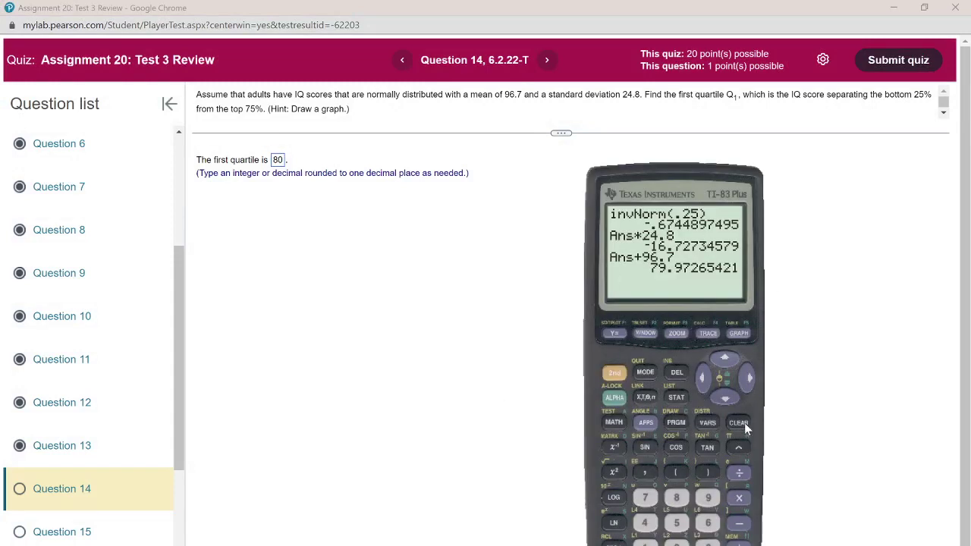
# Step: Clear the TI-83 screen and paste a fresh invNorm( from the DISTR menu
pyautogui.click(740, 422)
pyautogui.click(705, 422)
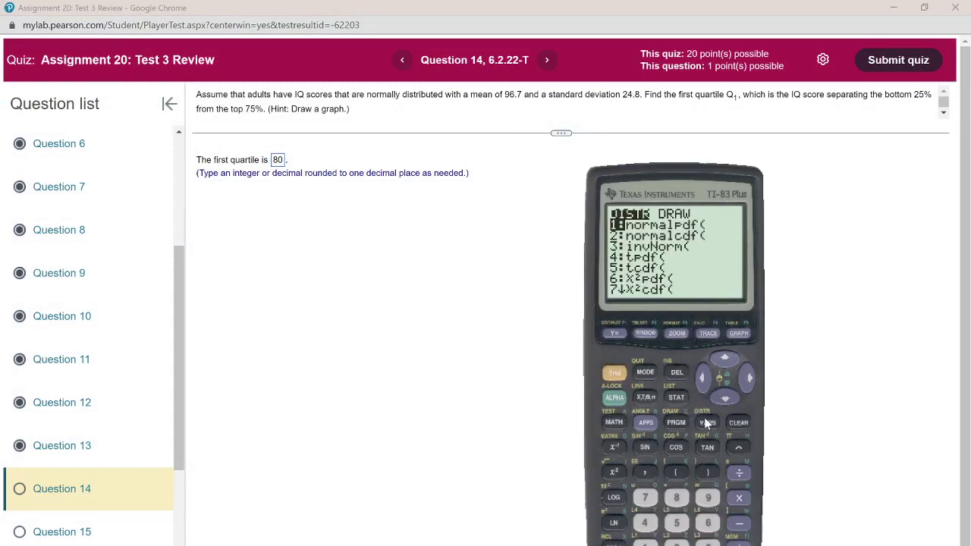
pyautogui.click(724, 400)
pyautogui.click(724, 399)
pyautogui.press('Return')
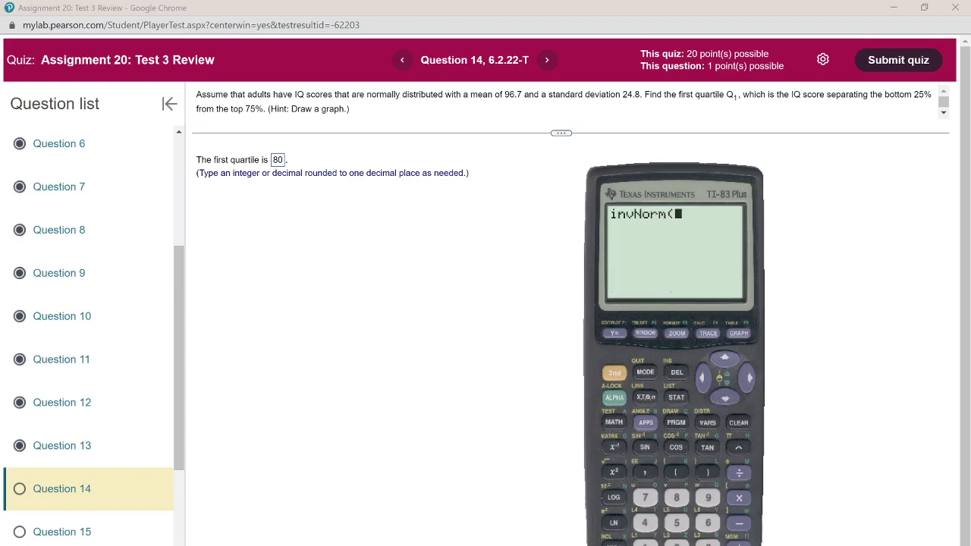
pyautogui.moveTo(673, 191); pyautogui.dragTo(692, 208)
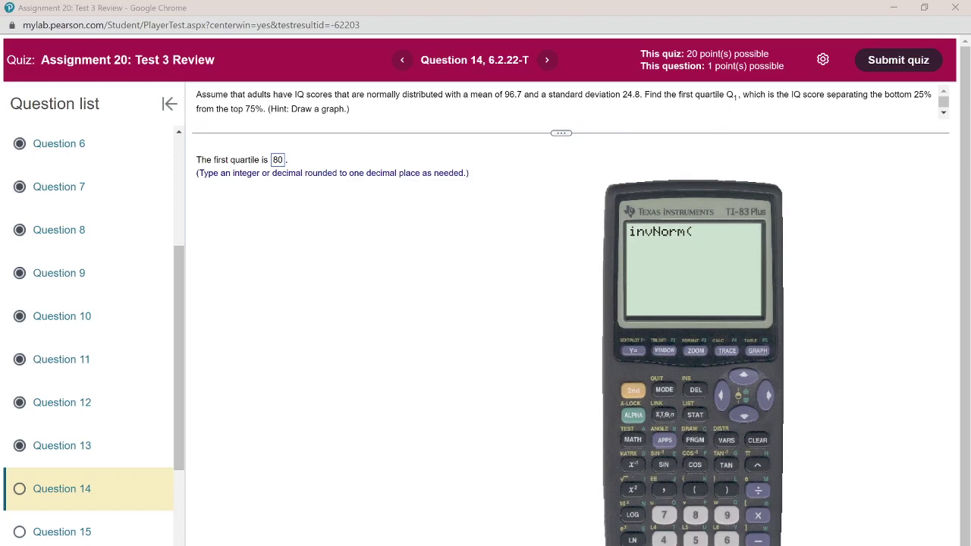
# Step: Revisit the x = μ + (z·σ) slide with the calculator moved aside, then return to the quiz
pyautogui.moveTo(294, 545)
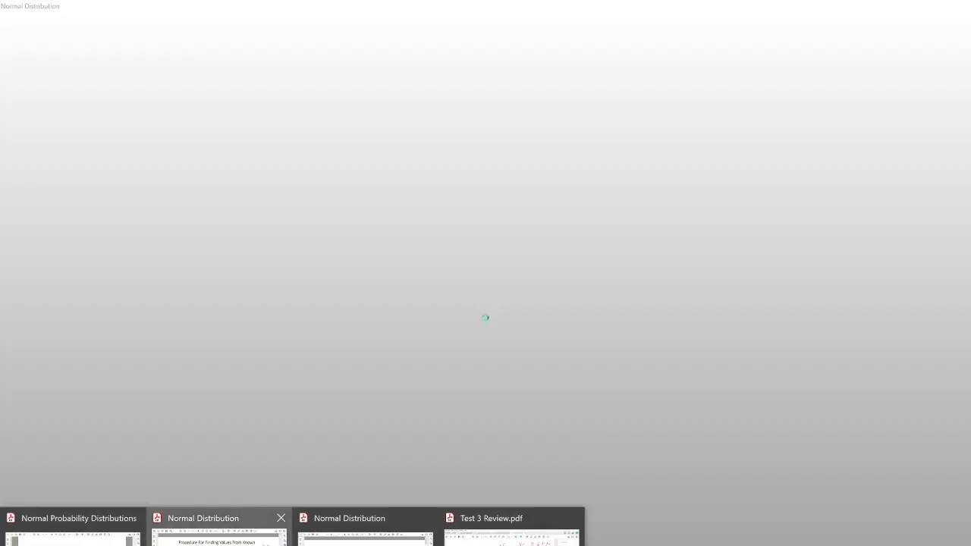
pyautogui.click(219, 531)
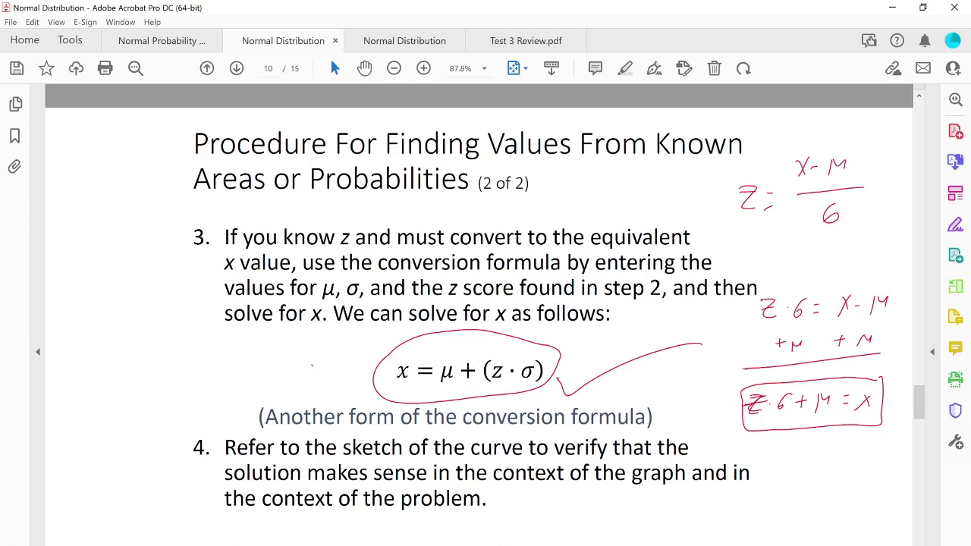
pyautogui.hotkey('alt', 'Tab')
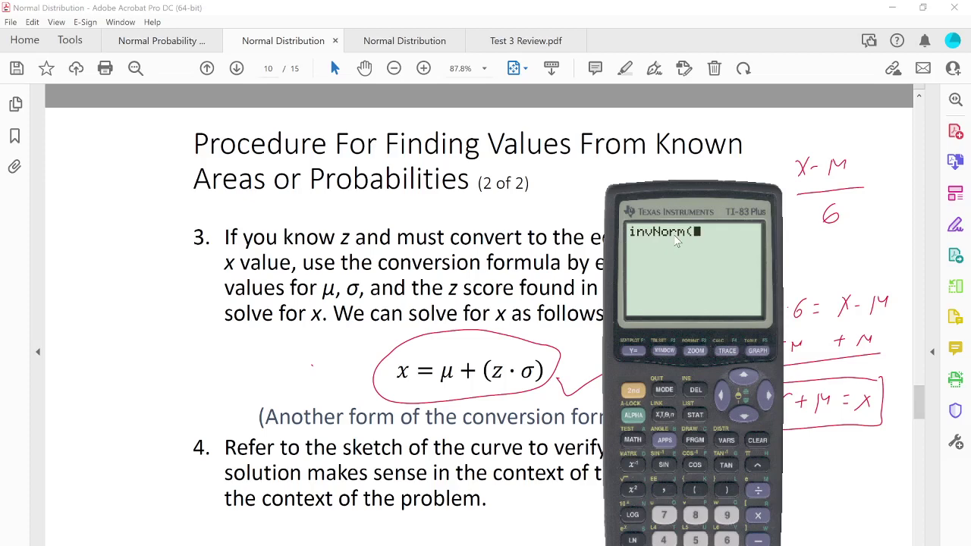
pyautogui.moveTo(717, 212); pyautogui.dragTo(768, 170)
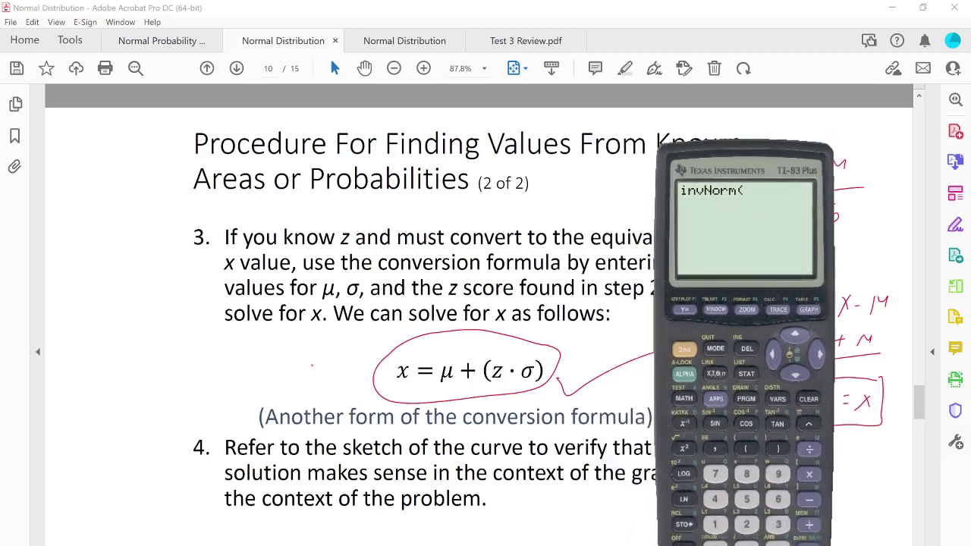
pyautogui.click(248, 527)
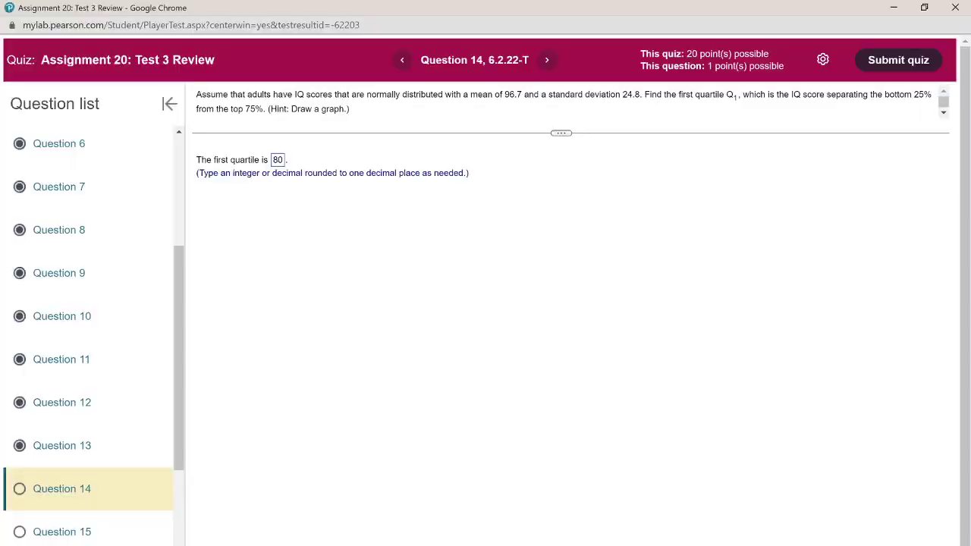
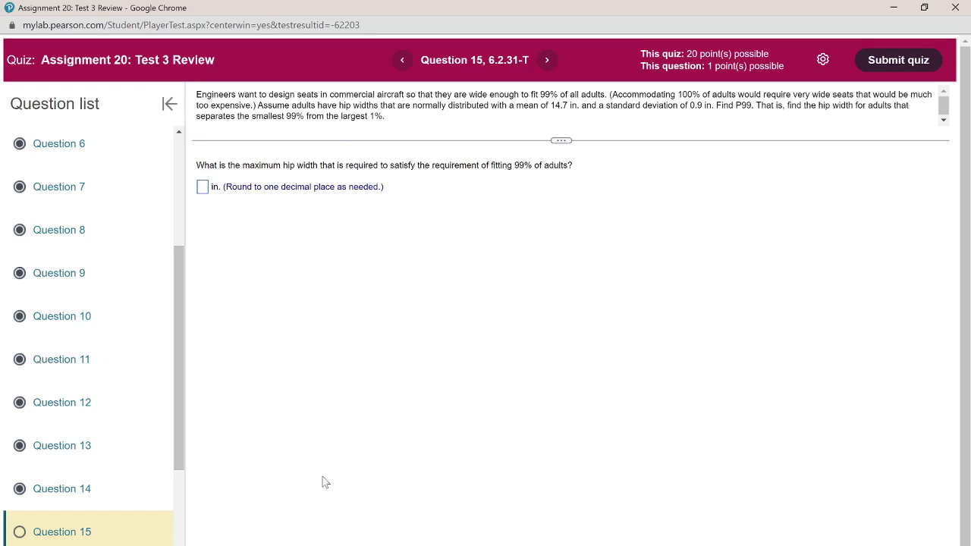
# Step: Switch to the Test 3 Review notes and draw an axis and bell curve on page 7
pyautogui.click(295, 545)
pyautogui.click(512, 529)
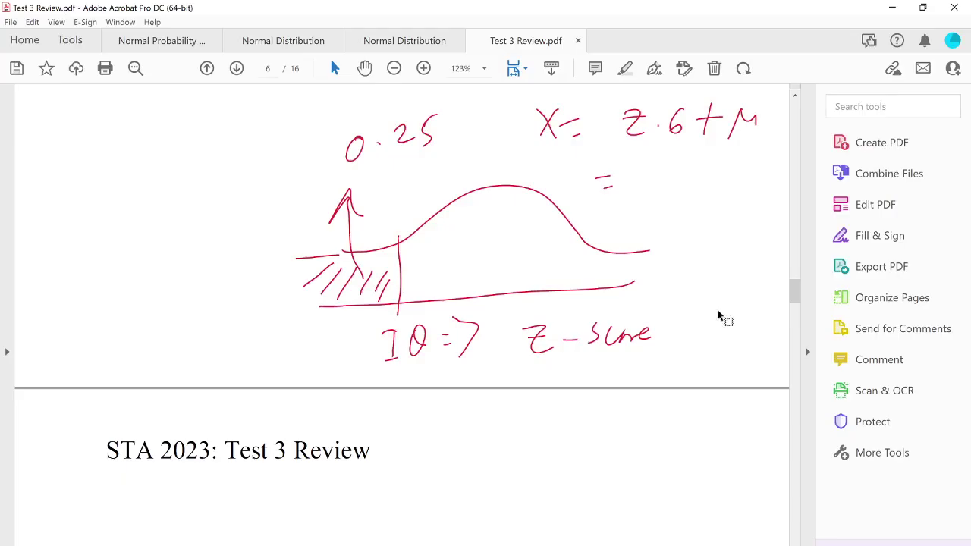
pyautogui.moveTo(795, 287); pyautogui.dragTo(797, 307)
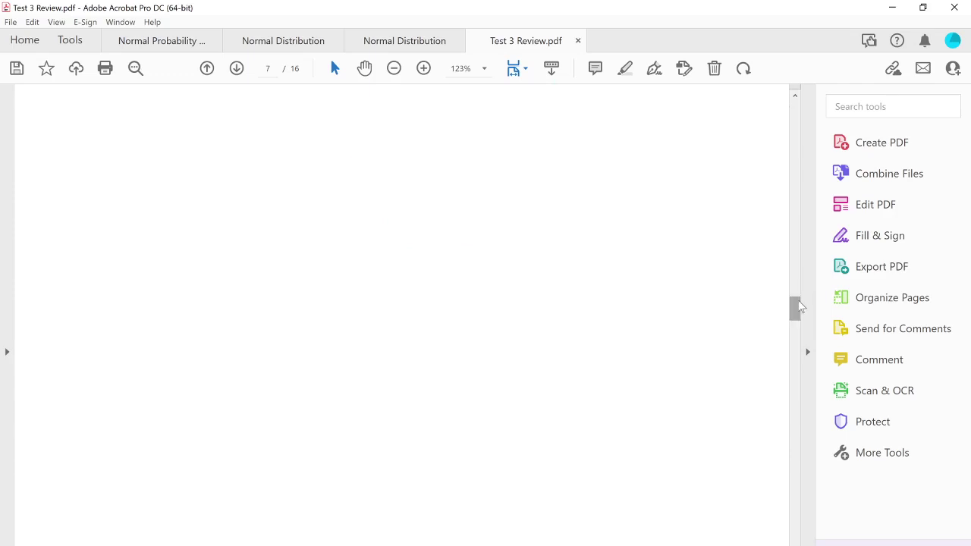
pyautogui.moveTo(306, 278); pyautogui.dragTo(733, 264)
pyautogui.moveTo(316, 245)
pyautogui.mouseDown()
pyautogui.moveTo(473, 160)
pyautogui.moveTo(686, 219)
pyautogui.mouseUp()
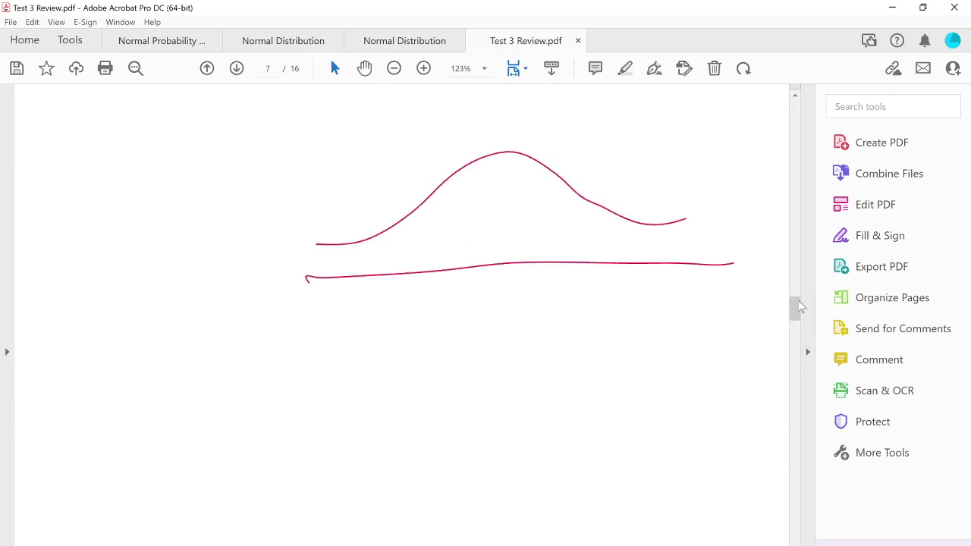
# Step: Mark the cutoff under the curve's right side and label it P99 inside a box
pyautogui.moveTo(621, 219); pyautogui.dragTo(609, 341)
pyautogui.moveTo(606, 295); pyautogui.dragTo(607, 308)
pyautogui.moveTo(623, 340)
pyautogui.mouseDown()
pyautogui.moveTo(615, 346)
pyautogui.moveTo(626, 356)
pyautogui.mouseUp()
pyautogui.moveTo(637, 343); pyautogui.dragTo(641, 360)
pyautogui.moveTo(649, 288)
pyautogui.mouseDown()
pyautogui.moveTo(579, 290)
pyautogui.moveTo(668, 369)
pyautogui.moveTo(659, 288)
pyautogui.mouseUp()
# Step: Shade the area under the curve left of the P99 cutoff
pyautogui.moveTo(376, 235); pyautogui.dragTo(342, 269)
pyautogui.moveTo(417, 214); pyautogui.dragTo(390, 259)
pyautogui.moveTo(461, 201); pyautogui.dragTo(422, 264)
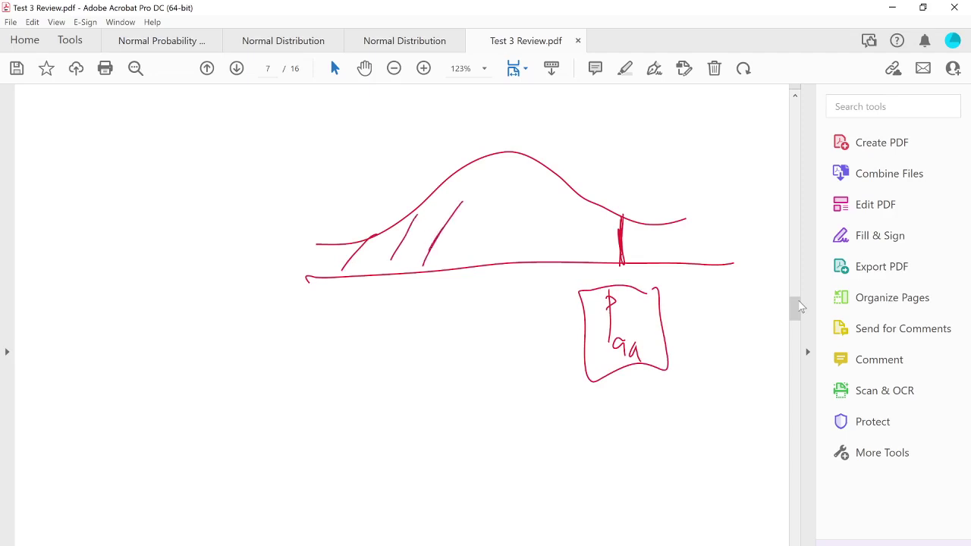
pyautogui.moveTo(507, 197); pyautogui.dragTo(471, 256)
pyautogui.moveTo(556, 187); pyautogui.dragTo(520, 244)
pyautogui.moveTo(581, 204); pyautogui.dragTo(551, 248)
pyautogui.moveTo(606, 209); pyautogui.dragTo(579, 244)
pyautogui.moveTo(609, 218); pyautogui.dragTo(590, 238)
# Step: Draw an arrow from the shaded area labelled 99% = 0.99, then go back to the quiz
pyautogui.moveTo(488, 183)
pyautogui.mouseDown()
pyautogui.moveTo(586, 146)
pyautogui.moveTo(589, 154)
pyautogui.mouseUp()
pyautogui.moveTo(617, 141)
pyautogui.mouseDown()
pyautogui.moveTo(613, 154)
pyautogui.moveTo(630, 153)
pyautogui.mouseUp()
pyautogui.moveTo(659, 123)
pyautogui.mouseDown()
pyautogui.moveTo(649, 154)
pyautogui.moveTo(662, 150)
pyautogui.mouseUp()
pyautogui.moveTo(674, 133)
pyautogui.mouseDown()
pyautogui.moveTo(686, 130)
pyautogui.moveTo(688, 140)
pyautogui.mouseUp()
pyautogui.moveTo(718, 123); pyautogui.dragTo(726, 135)
pyautogui.moveTo(748, 120); pyautogui.dragTo(745, 141)
pyautogui.moveTo(767, 121)
pyautogui.mouseDown()
pyautogui.moveTo(758, 128)
pyautogui.moveTo(765, 141)
pyautogui.mouseUp()
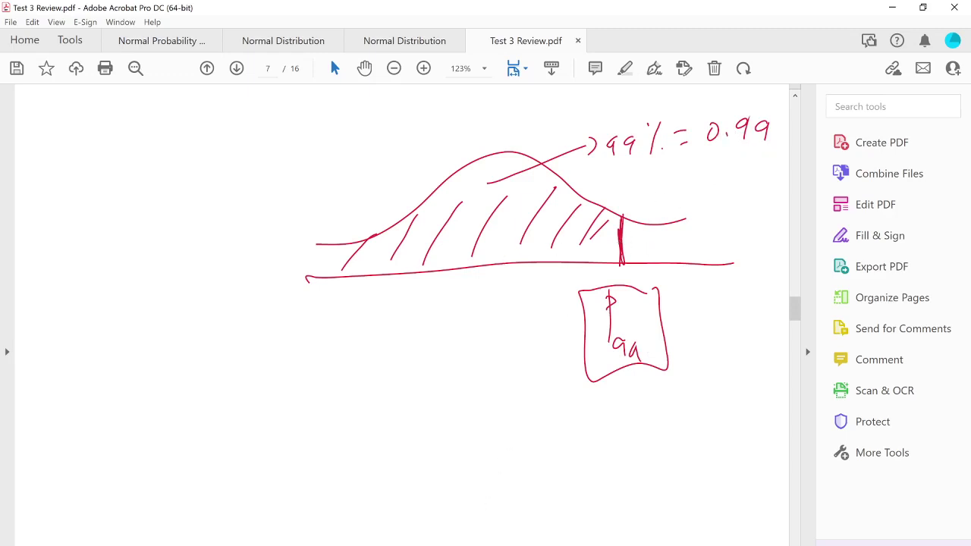
pyautogui.click(326, 531)
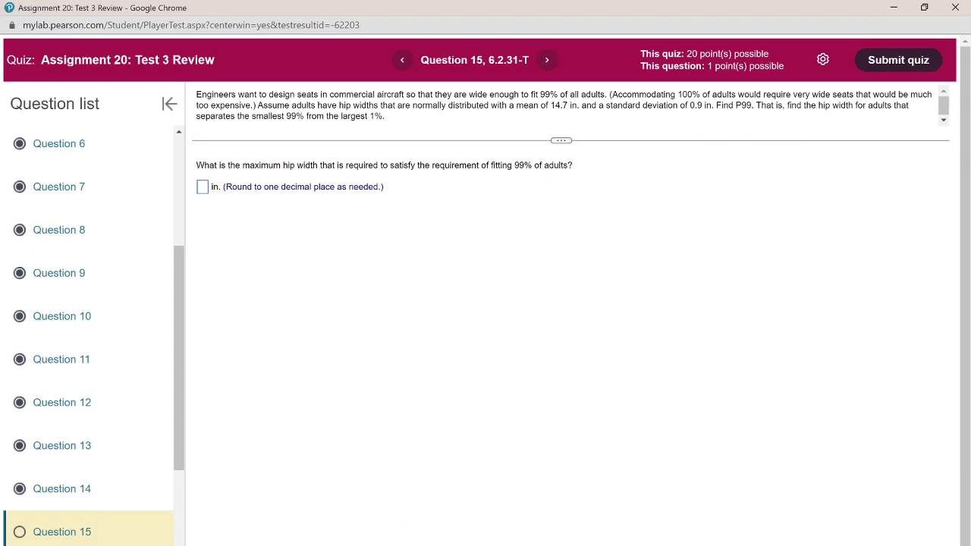
# Step: Review the notes on converting z to x, then bring the calculator in front of the quiz
pyautogui.moveTo(346, 542)
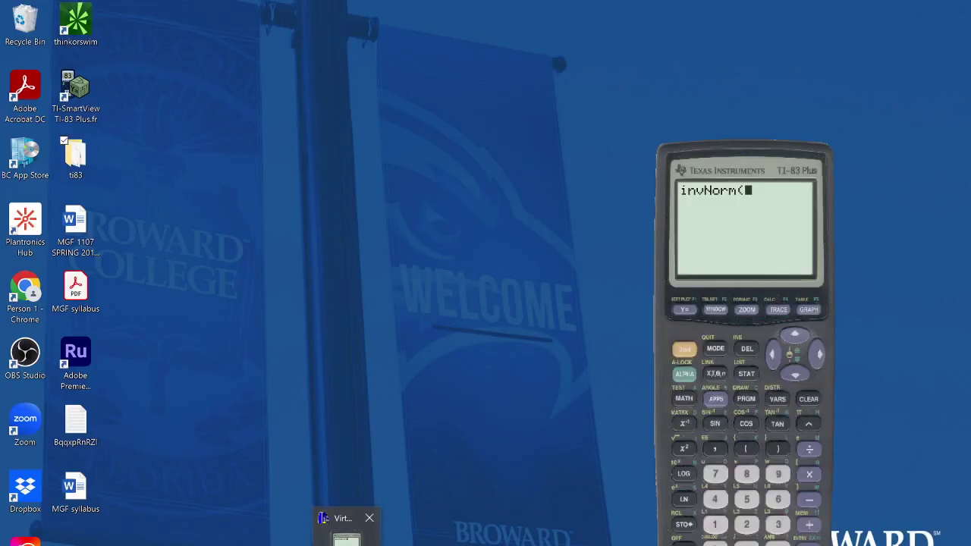
pyautogui.moveTo(314, 540)
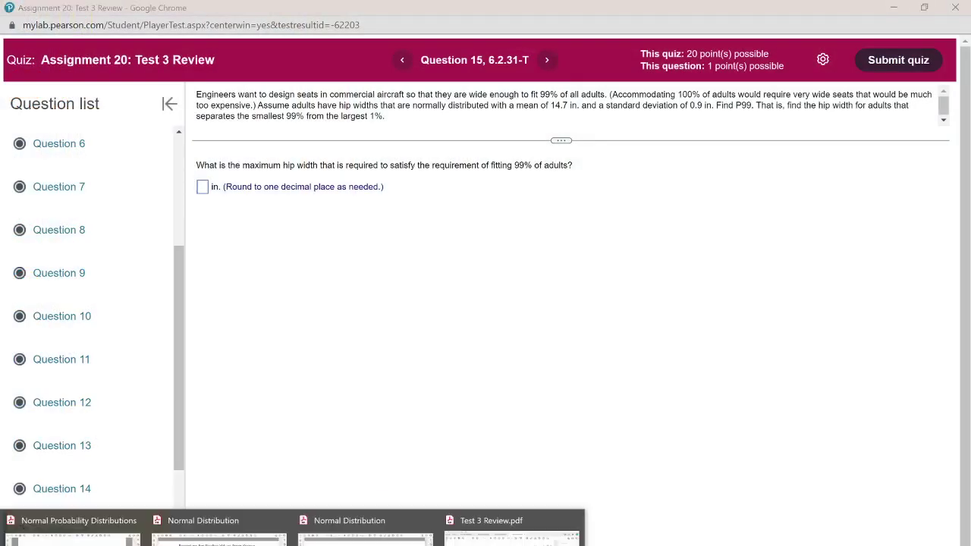
pyautogui.click(223, 528)
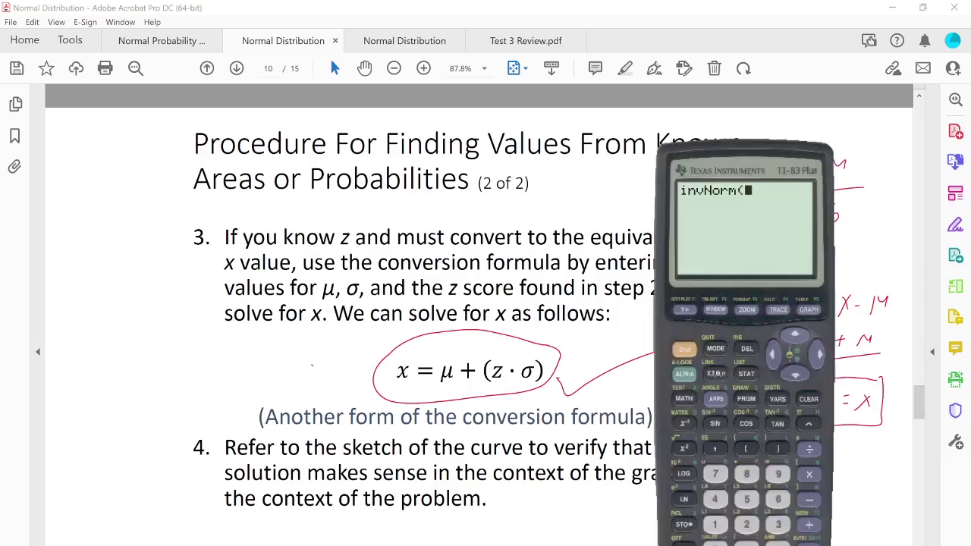
pyautogui.click(352, 531)
pyautogui.click(402, 542)
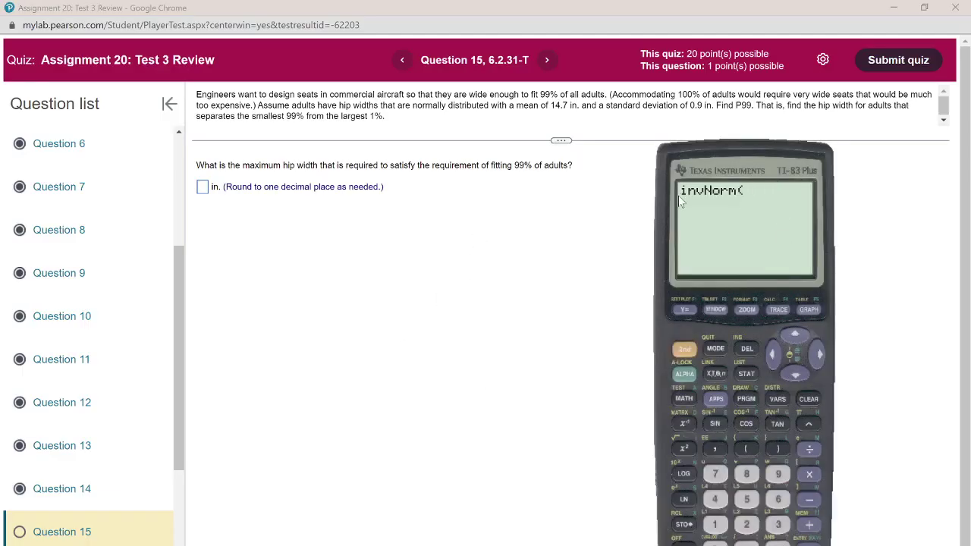
# Step: Evaluate invNorm(.99) on the TI-83 to get z = 2.326347877
pyautogui.click(746, 544)
pyautogui.click(777, 474)
pyautogui.click(777, 474)
pyautogui.click(778, 449)
pyautogui.click(808, 541)
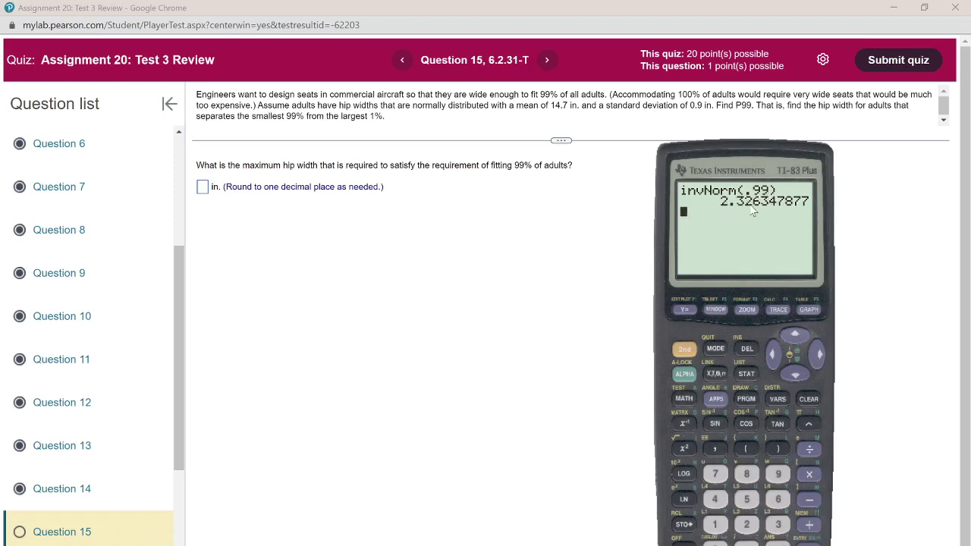
pyautogui.moveTo(741, 157); pyautogui.dragTo(711, 182)
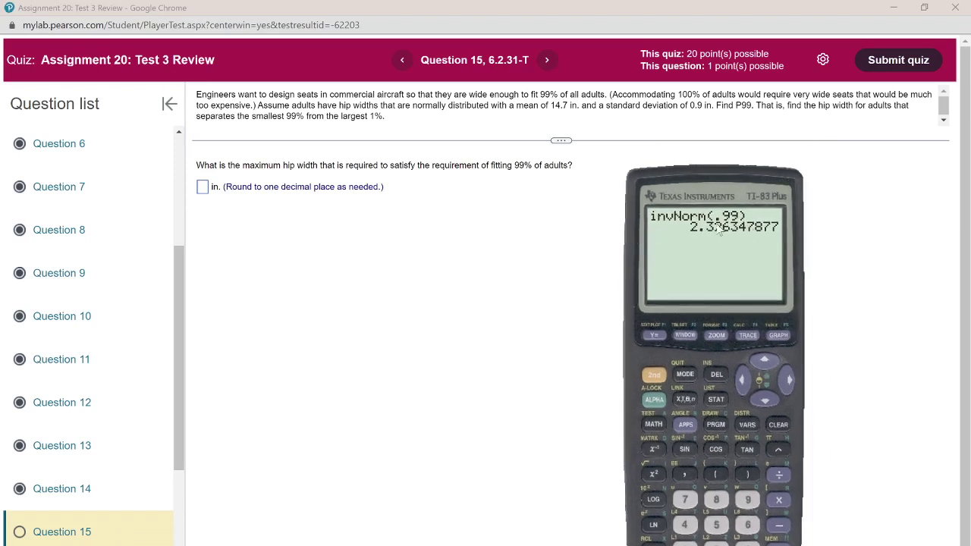
# Step: Multiply the z-score by 0.9 and add 14.7, giving 16.79371309
pyautogui.click(779, 501)
pyautogui.write('.9')
pyautogui.press('Return')
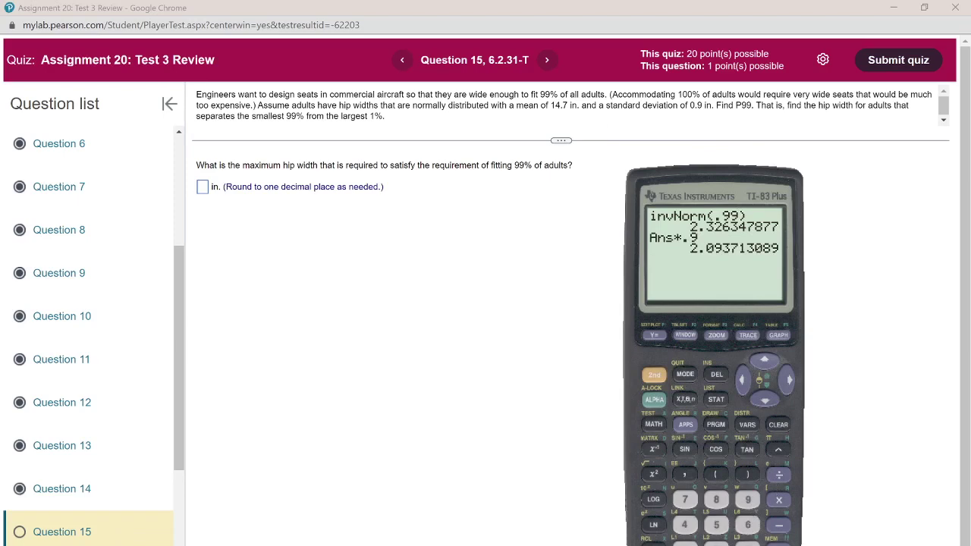
pyautogui.press('+')
pyautogui.click(684, 545)
pyautogui.click(684, 524)
pyautogui.click(715, 545)
pyautogui.click(685, 499)
pyautogui.press('Return')
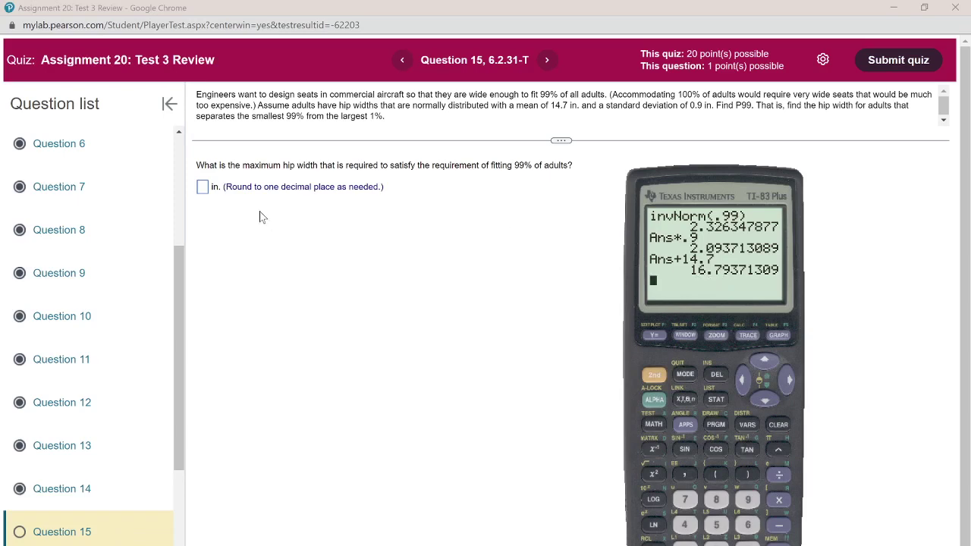
# Step: Enter 16.8 as Question 15's answer, check it, and dismiss the Correct! message
pyautogui.click(203, 190)
pyautogui.write('1')
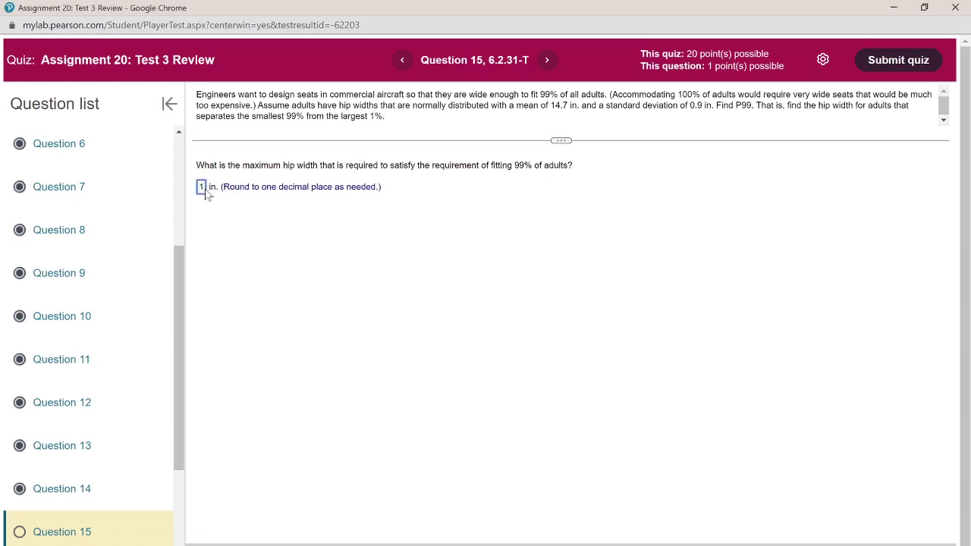
pyautogui.write('6.8')
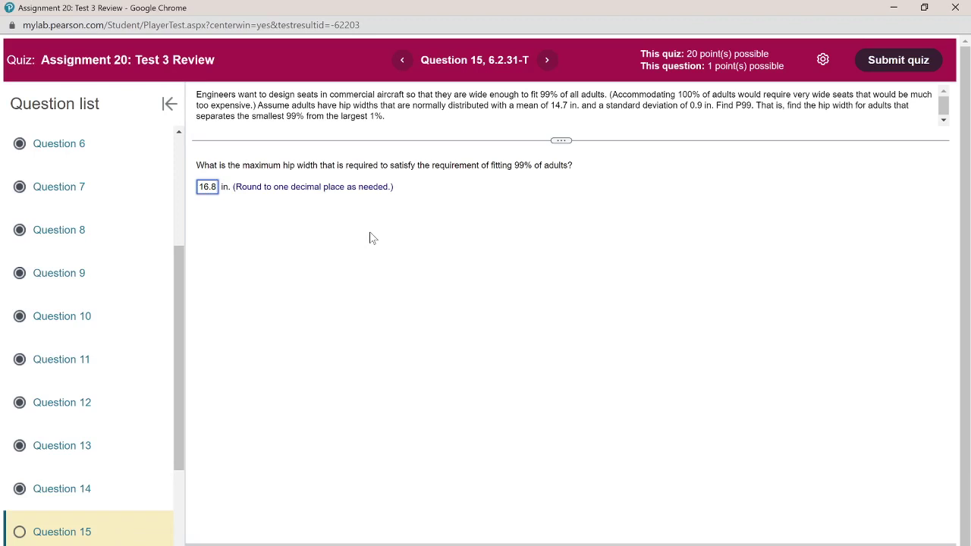
pyautogui.press('Return')
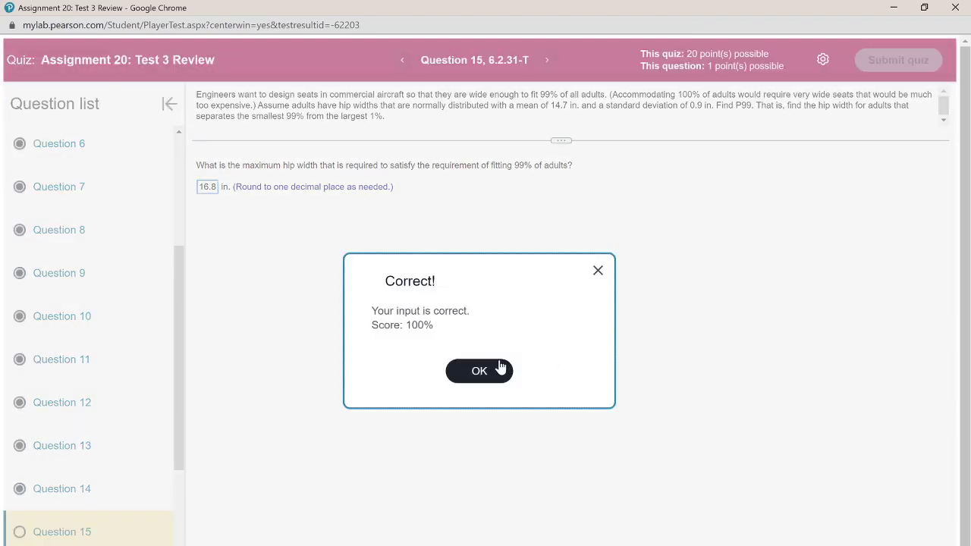
pyautogui.click(499, 368)
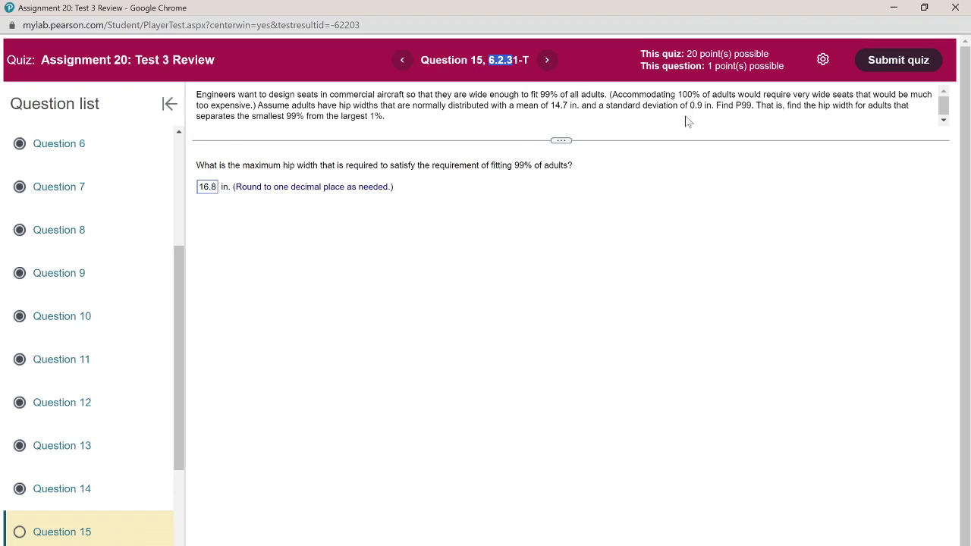
pyautogui.click(363, 297)
# Step: Glance at the Normal Distribution notes, return to the quiz, then open the Central Limit Theorem notes
pyautogui.click(228, 529)
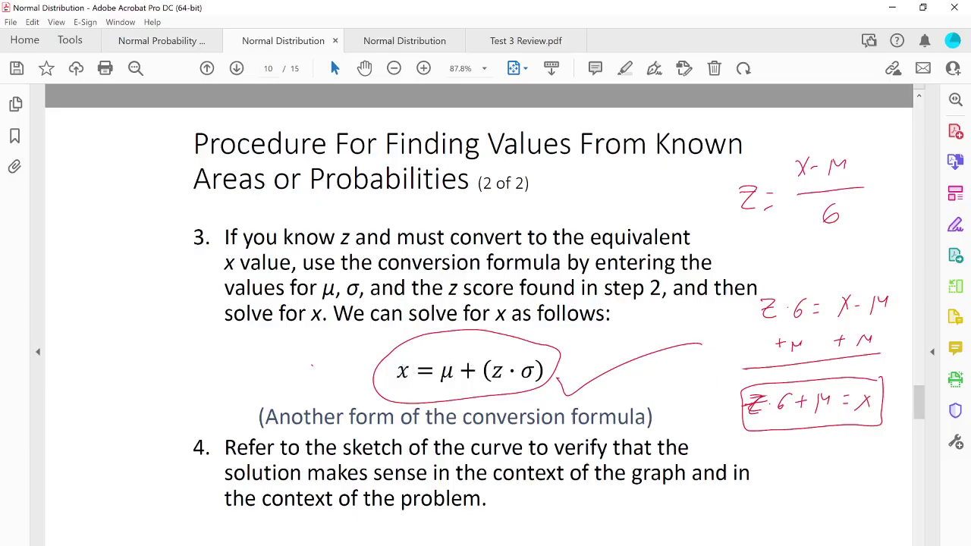
pyautogui.click(322, 531)
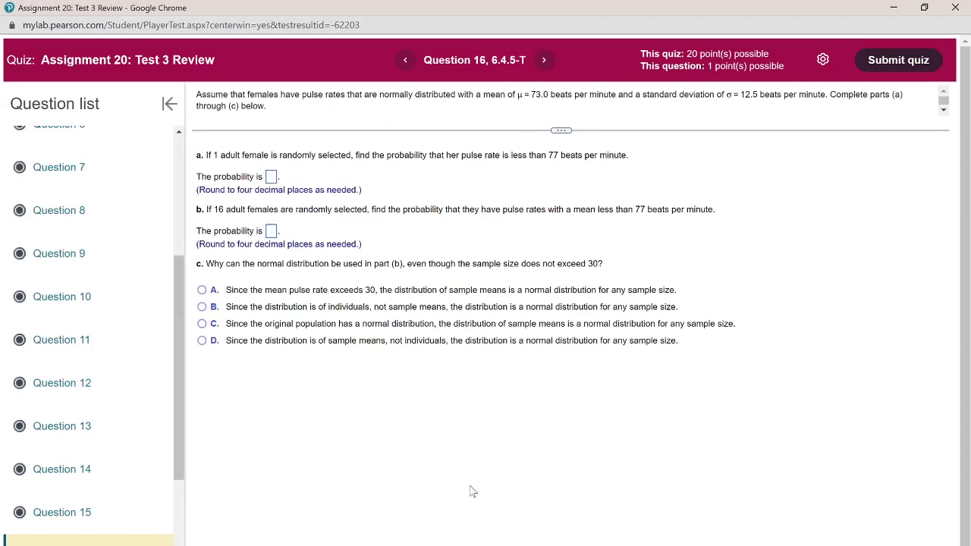
pyautogui.click(365, 528)
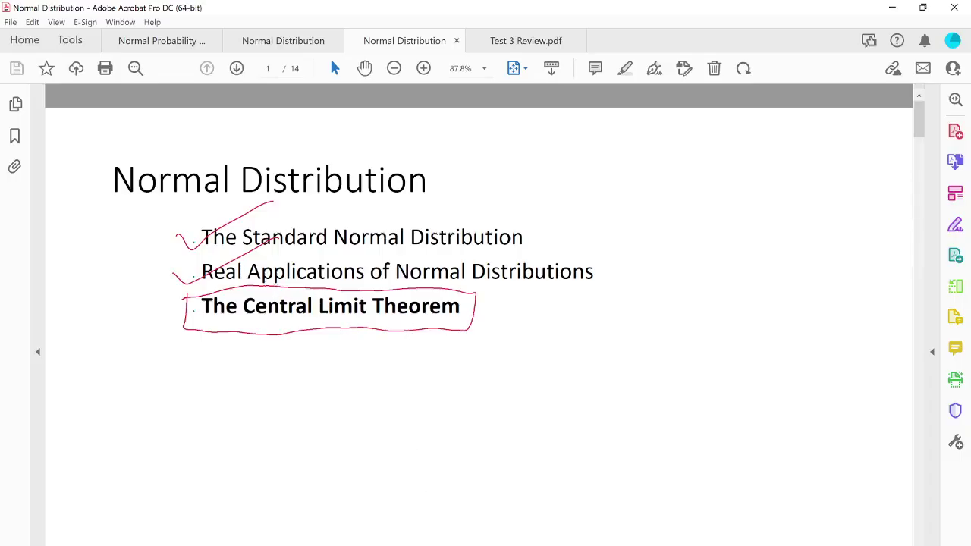
# Step: Check the quiz, then scroll down through the Normal Distribution lecture notes
pyautogui.moveTo(247, 543)
pyautogui.click(322, 531)
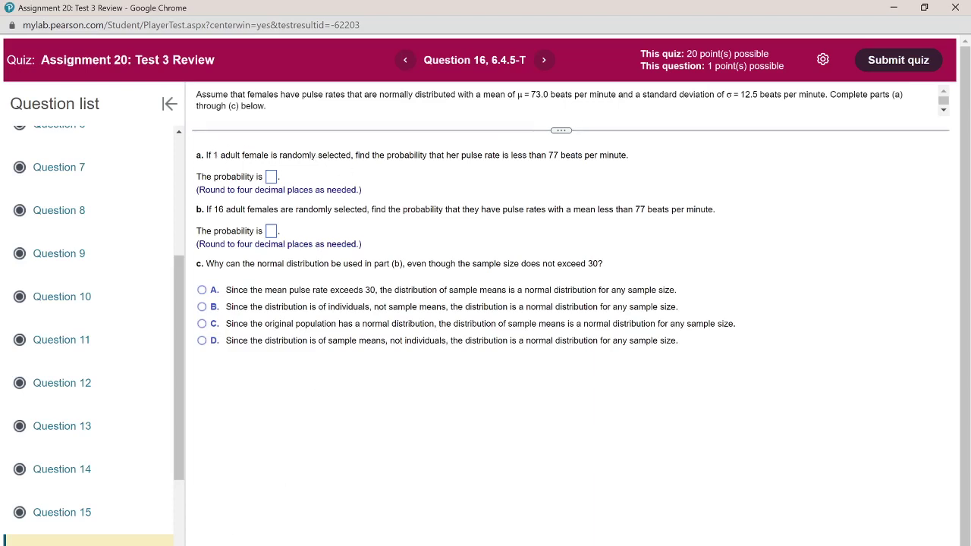
pyautogui.click(410, 522)
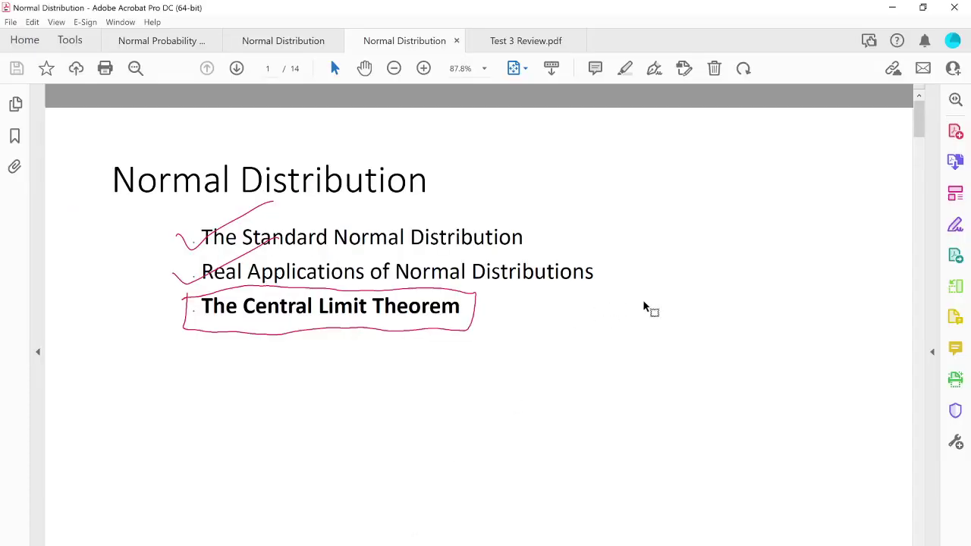
pyautogui.scroll(-5, 643, 307)
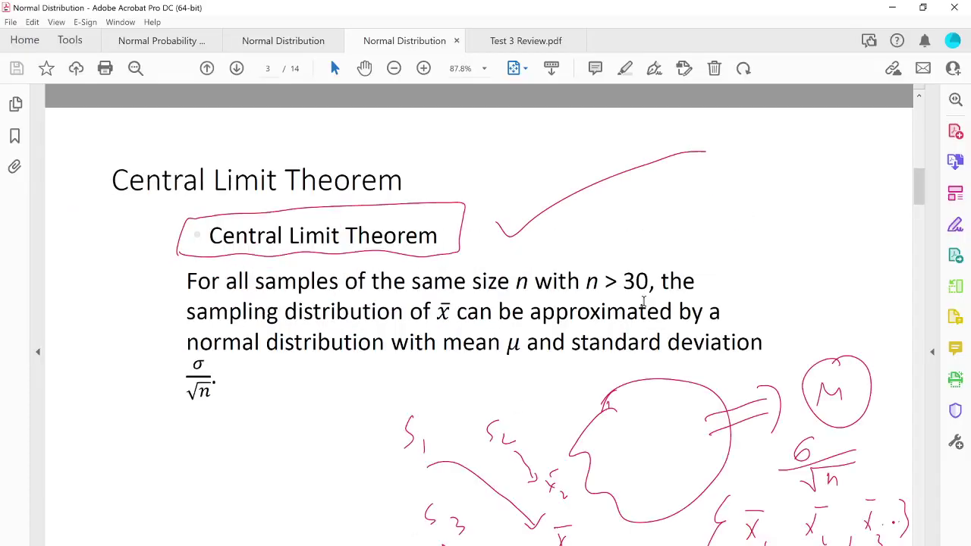
pyautogui.scroll(-5, 643, 303)
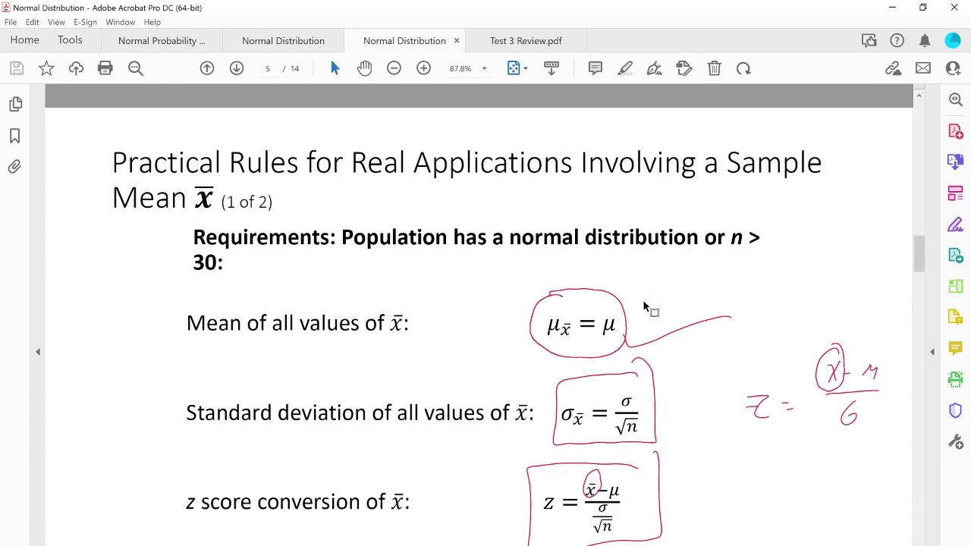
pyautogui.scroll(-15, 643, 306)
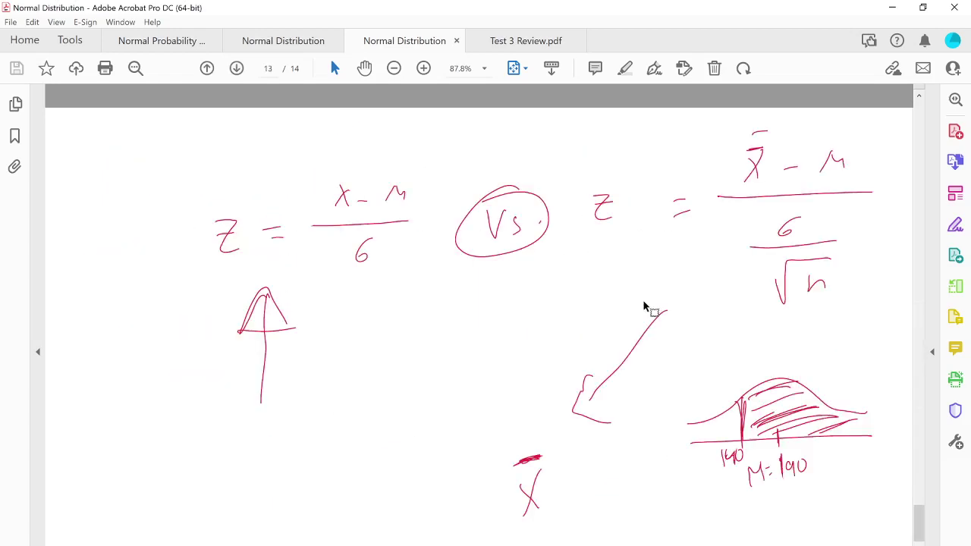
# Step: Circle the z-score formulas for individual values and for sample means, then return to the quiz
pyautogui.moveTo(410, 157)
pyautogui.mouseDown()
pyautogui.moveTo(202, 180)
pyautogui.moveTo(400, 277)
pyautogui.moveTo(394, 153)
pyautogui.mouseUp()
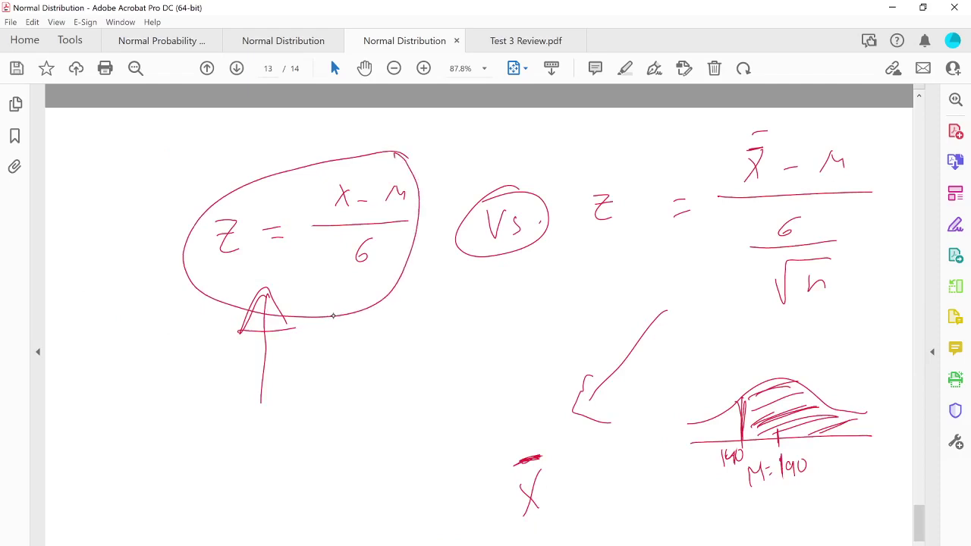
pyautogui.moveTo(869, 138)
pyautogui.mouseDown()
pyautogui.moveTo(819, 107)
pyautogui.moveTo(584, 199)
pyautogui.moveTo(773, 341)
pyautogui.moveTo(893, 163)
pyautogui.mouseUp()
pyautogui.moveTo(861, 120); pyautogui.dragTo(893, 163)
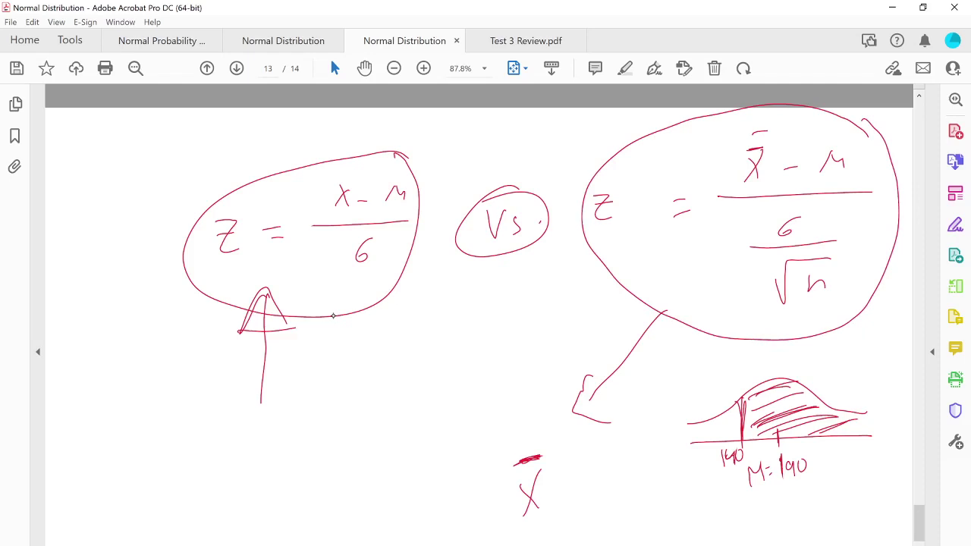
pyautogui.click(285, 539)
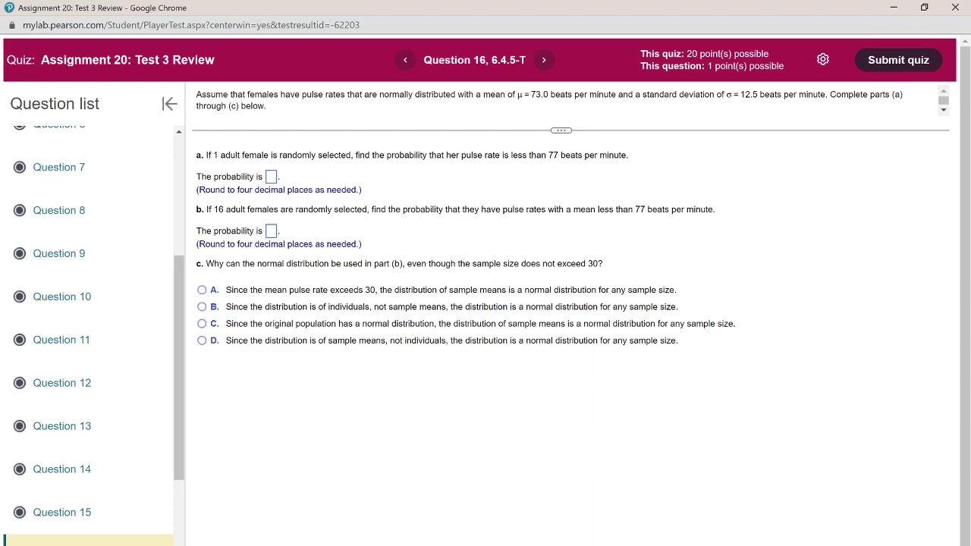
# Step: Clear the TI-83 and start a normalcdf( calculation from the DISTR menu
pyautogui.hotkey('alt', 'Tab')
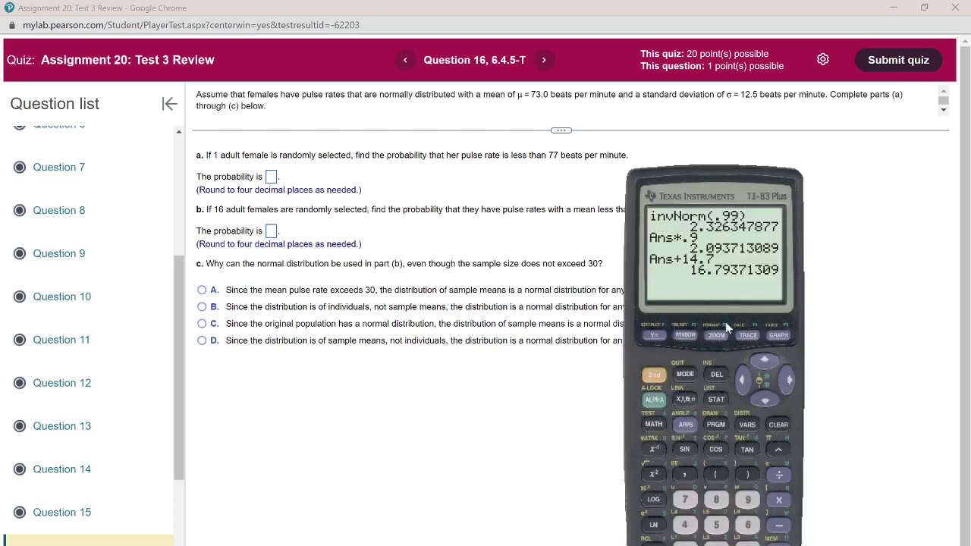
pyautogui.click(779, 426)
pyautogui.click(652, 375)
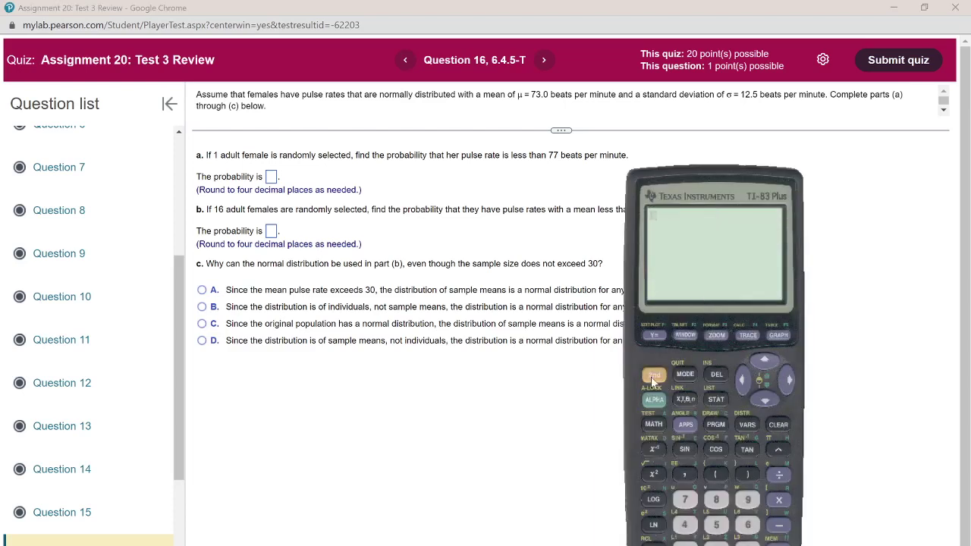
pyautogui.click(741, 417)
pyautogui.click(763, 399)
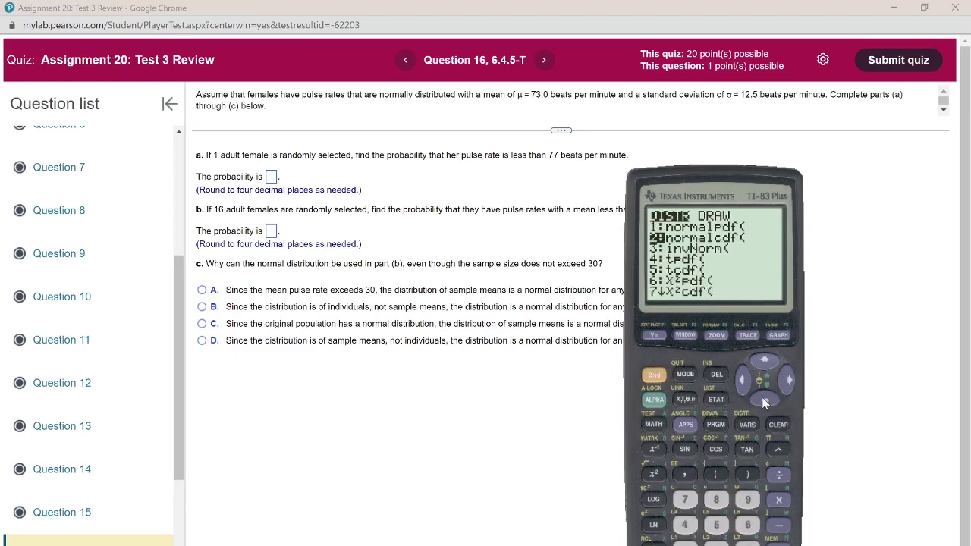
pyautogui.press('Return')
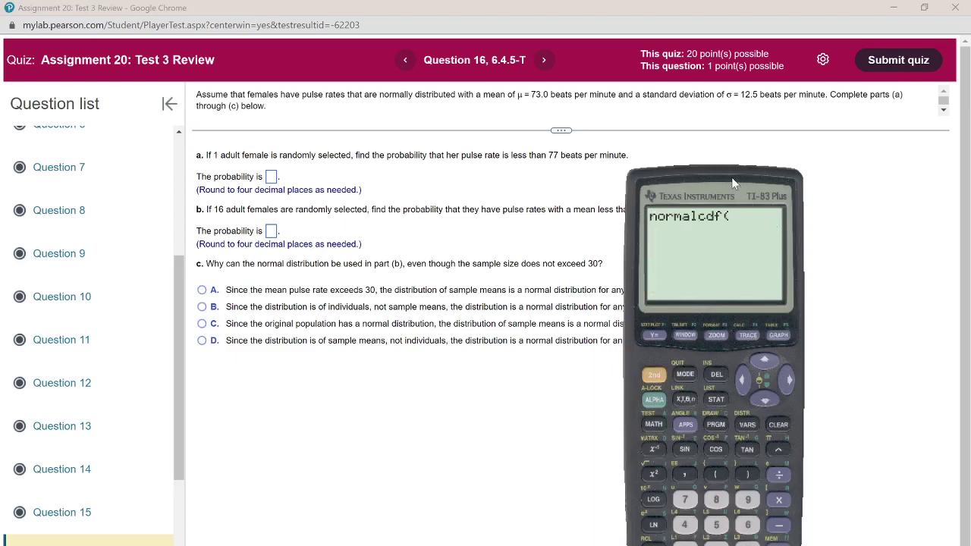
pyautogui.moveTo(731, 177); pyautogui.dragTo(709, 218)
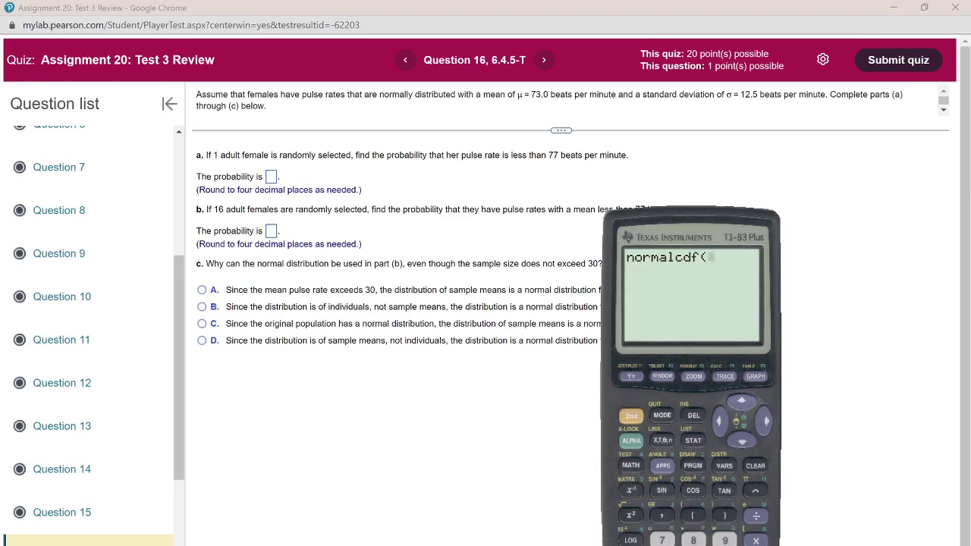
pyautogui.moveTo(739, 224); pyautogui.dragTo(737, 197)
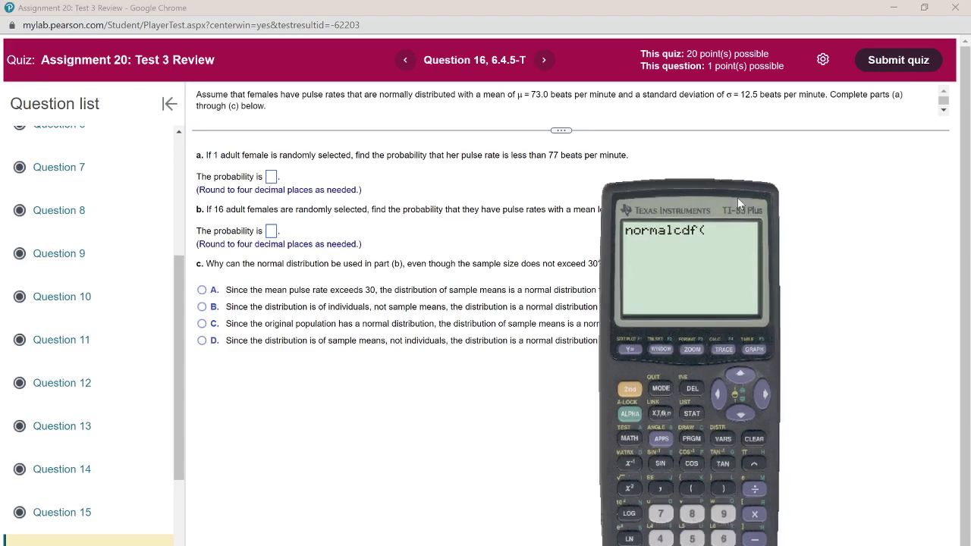
# Step: Switch back to the Test 3 Review PDF in Acrobat
pyautogui.moveTo(292, 544)
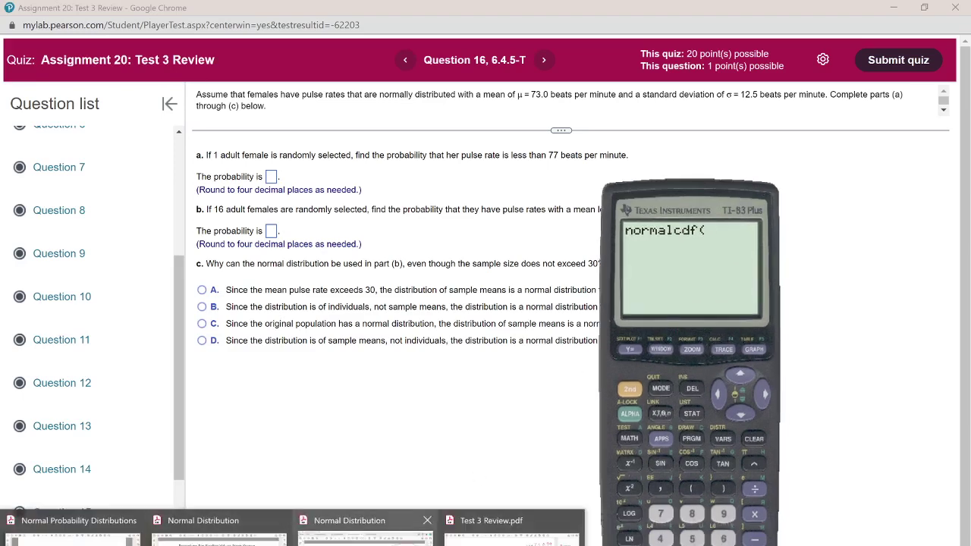
pyautogui.click(349, 531)
pyautogui.hotkey('ctrl', 'Tab')
# Step: Sketch a bell curve with an axis on page 8, marking the mean 73 and the cutoff 77
pyautogui.scroll(-5, 792, 332)
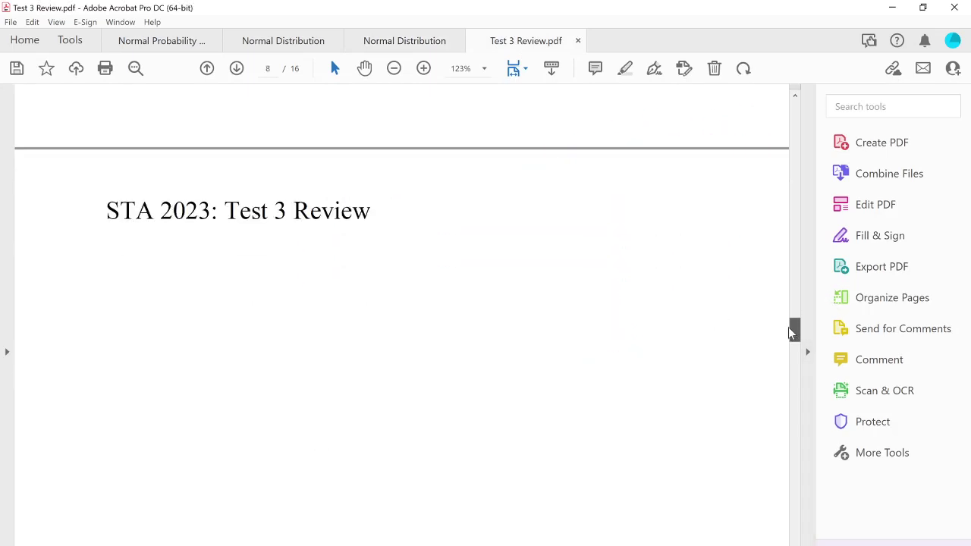
pyautogui.scroll(-3, 792, 331)
pyautogui.moveTo(321, 356)
pyautogui.mouseDown()
pyautogui.moveTo(455, 271)
pyautogui.moveTo(646, 361)
pyautogui.mouseUp()
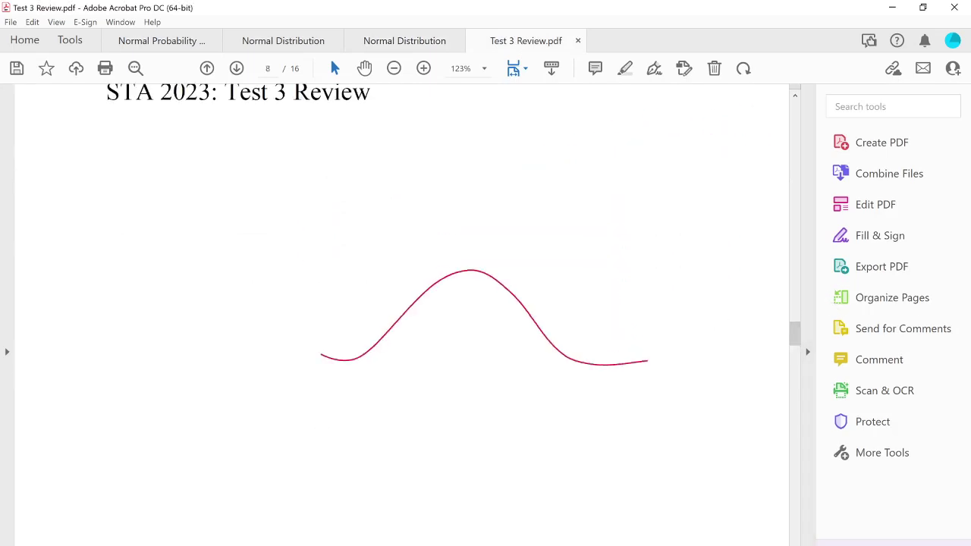
pyautogui.moveTo(281, 422); pyautogui.dragTo(703, 395)
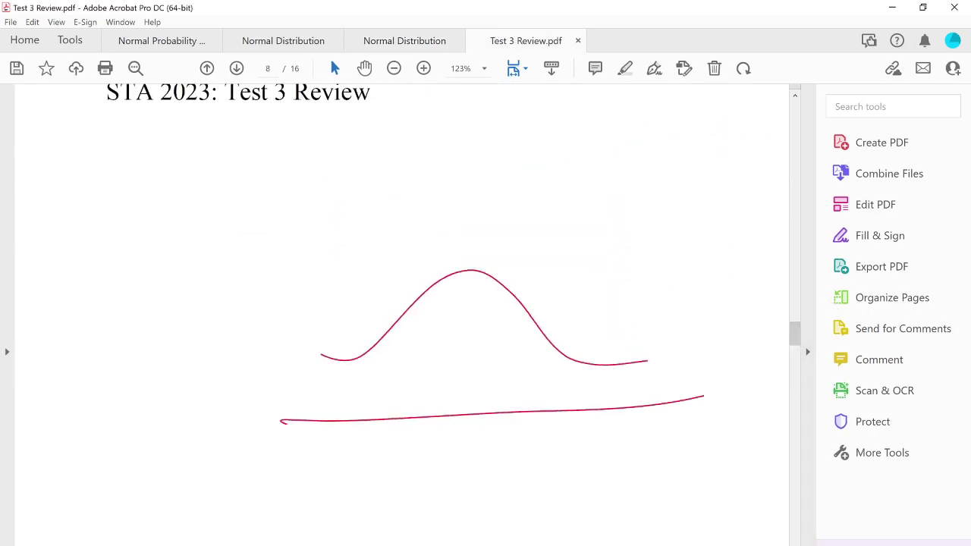
pyautogui.click(322, 530)
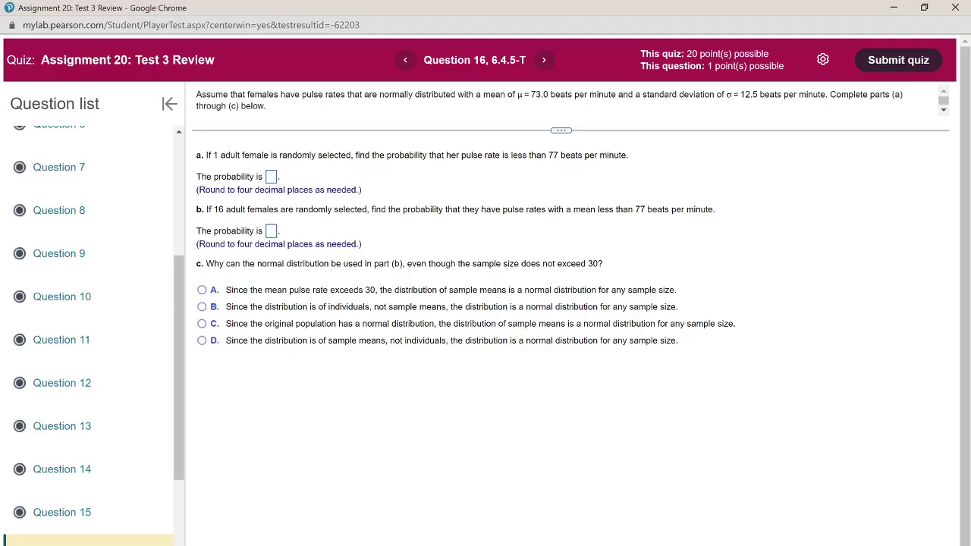
pyautogui.click(497, 523)
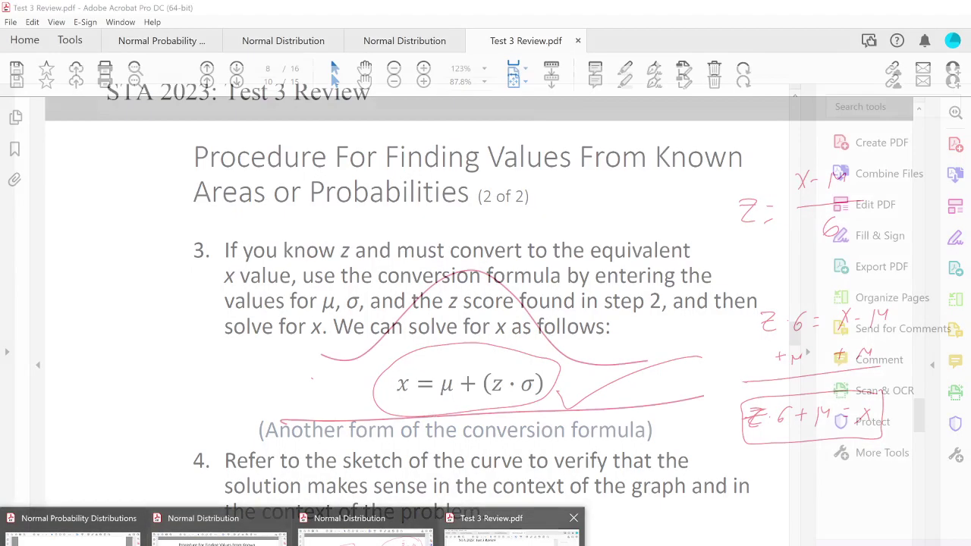
pyautogui.moveTo(479, 400)
pyautogui.mouseDown()
pyautogui.moveTo(472, 485)
pyautogui.moveTo(493, 483)
pyautogui.mouseUp()
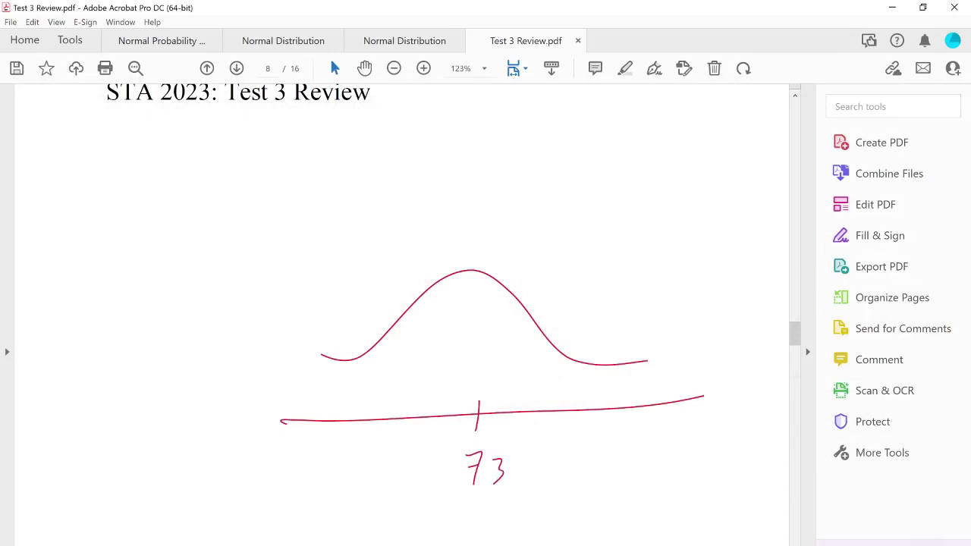
pyautogui.moveTo(539, 323)
pyautogui.mouseDown()
pyautogui.moveTo(545, 480)
pyautogui.moveTo(573, 463)
pyautogui.mouseUp()
# Step: Hatch the area under the curve to the left of the 77 line
pyautogui.moveTo(396, 351); pyautogui.dragTo(502, 313)
pyautogui.moveTo(357, 382)
pyautogui.mouseDown()
pyautogui.moveTo(444, 332)
pyautogui.moveTo(486, 334)
pyautogui.mouseUp()
pyautogui.moveTo(432, 424); pyautogui.dragTo(523, 352)
pyautogui.moveTo(432, 392); pyautogui.dragTo(534, 345)
pyautogui.moveTo(394, 352); pyautogui.dragTo(483, 297)
pyautogui.moveTo(321, 386); pyautogui.dragTo(482, 275)
pyautogui.moveTo(304, 395); pyautogui.dragTo(391, 329)
pyautogui.moveTo(362, 411); pyautogui.dragTo(481, 336)
pyautogui.moveTo(412, 414); pyautogui.dragTo(513, 351)
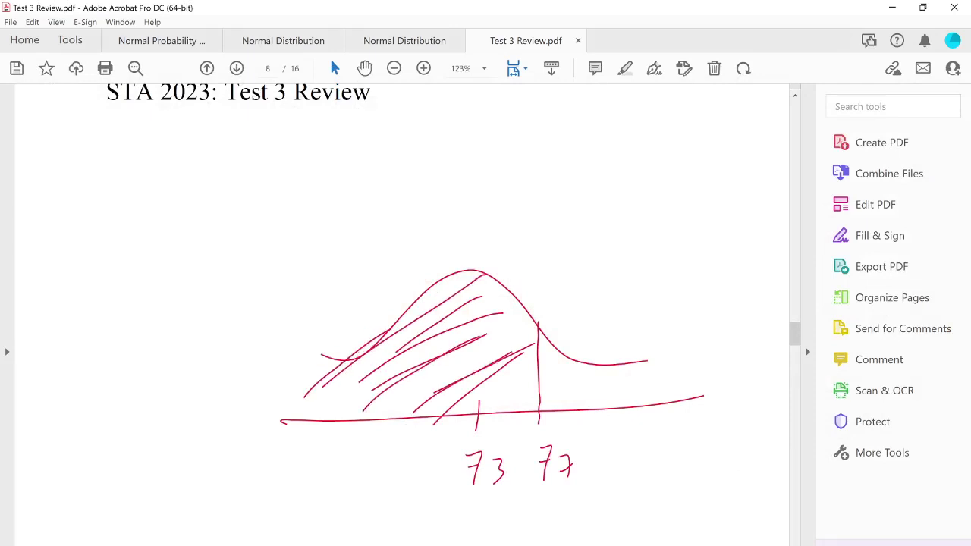
pyautogui.moveTo(455, 411); pyautogui.dragTo(532, 336)
pyautogui.moveTo(446, 375); pyautogui.dragTo(517, 296)
pyautogui.moveTo(379, 374); pyautogui.dragTo(465, 305)
pyautogui.moveTo(336, 397); pyautogui.dragTo(395, 339)
pyautogui.moveTo(433, 398); pyautogui.dragTo(504, 345)
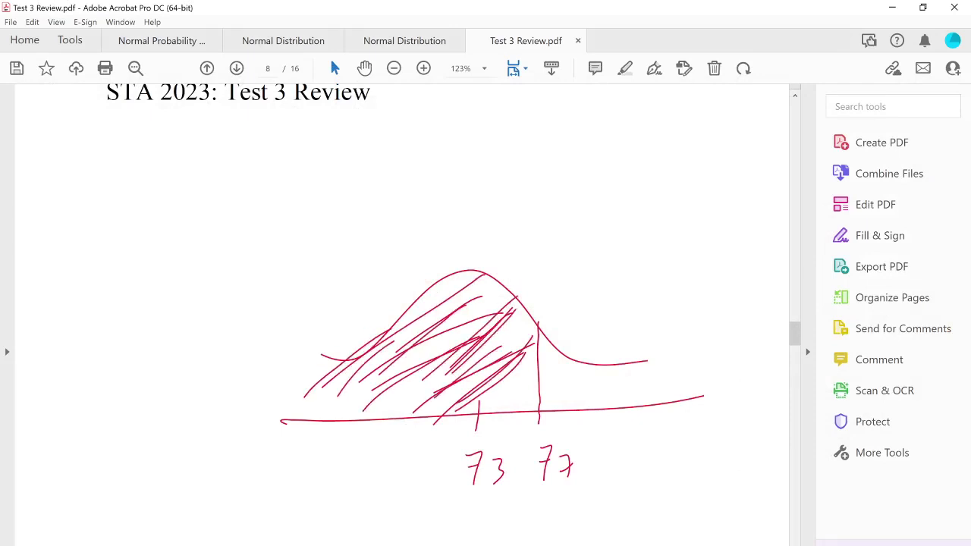
pyautogui.moveTo(472, 404); pyautogui.dragTo(515, 363)
pyautogui.moveTo(479, 411); pyautogui.dragTo(534, 373)
pyautogui.moveTo(511, 405); pyautogui.dragTo(528, 386)
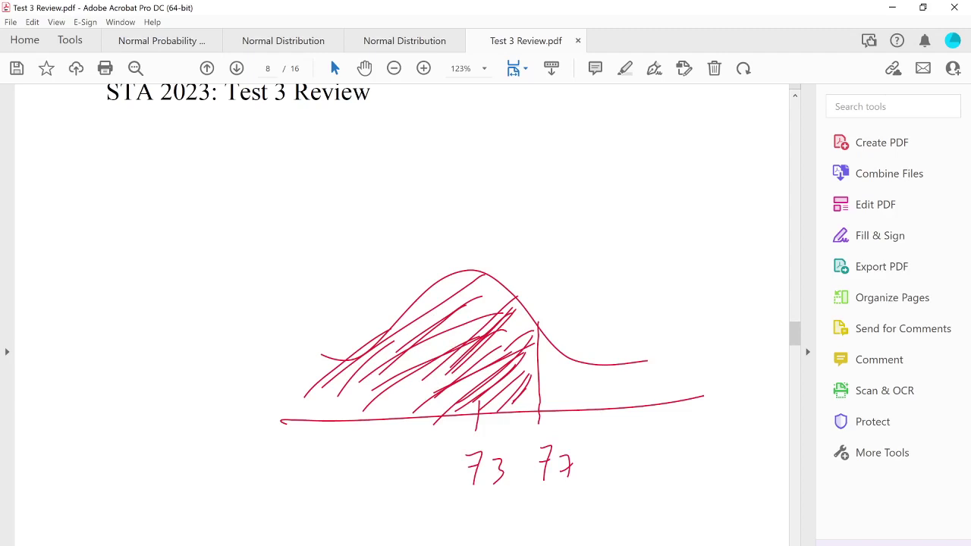
# Step: Enter the bounds -10000,77 into the calculator's normalcdf(
pyautogui.hotkey('alt', 'Tab')
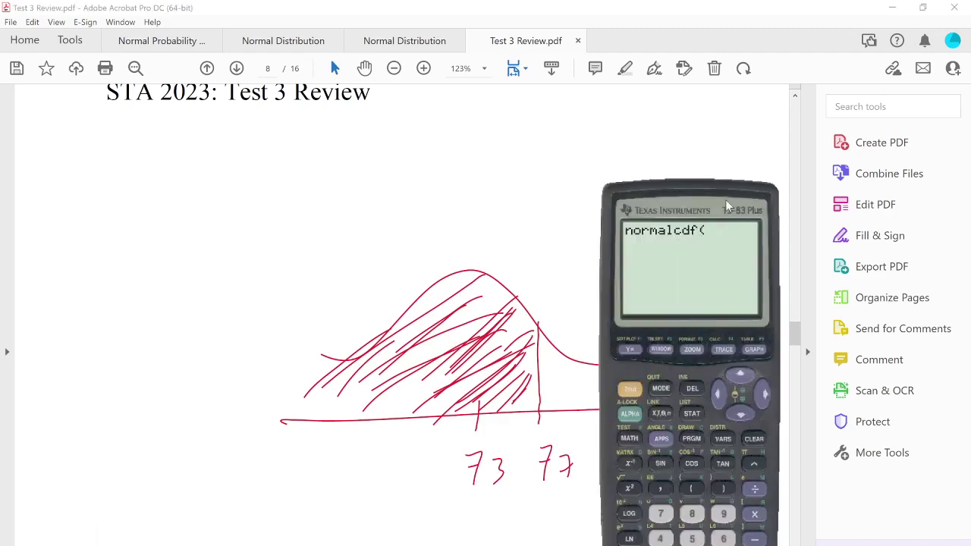
pyautogui.moveTo(724, 200); pyautogui.dragTo(766, 172)
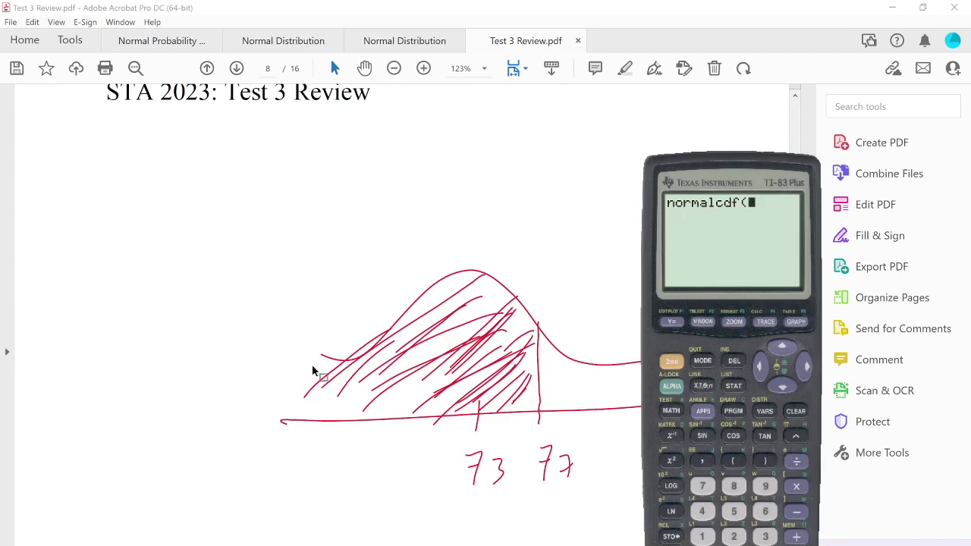
pyautogui.write('-1')
pyautogui.write('0000')
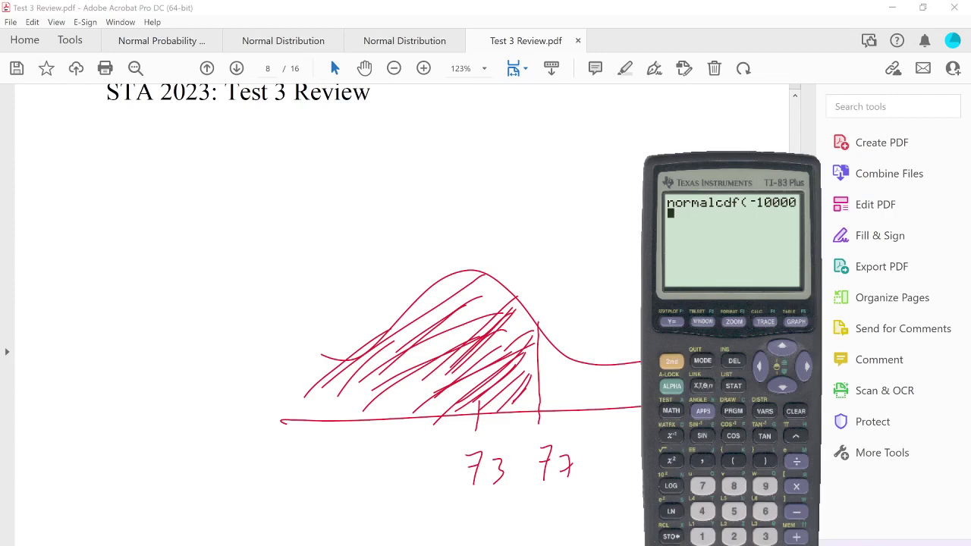
pyautogui.write(',77')
# Step: Extend the sketch's left tail and axis, label -10000, and shade the tail
pyautogui.click(235, 398)
pyautogui.moveTo(341, 366)
pyautogui.mouseDown()
pyautogui.moveTo(255, 419)
pyautogui.moveTo(285, 422)
pyautogui.moveTo(238, 441)
pyautogui.mouseUp()
pyautogui.moveTo(203, 474); pyautogui.dragTo(233, 488)
pyautogui.moveTo(252, 470)
pyautogui.mouseDown()
pyautogui.moveTo(246, 479)
pyautogui.moveTo(264, 471)
pyautogui.mouseUp()
pyautogui.moveTo(281, 465); pyautogui.dragTo(298, 472)
pyautogui.moveTo(251, 420); pyautogui.dragTo(278, 411)
pyautogui.moveTo(274, 422); pyautogui.dragTo(302, 402)
pyautogui.moveTo(317, 414); pyautogui.dragTo(329, 390)
pyautogui.moveTo(341, 412)
pyautogui.mouseDown()
pyautogui.moveTo(355, 387)
pyautogui.moveTo(373, 391)
pyautogui.mouseUp()
pyautogui.moveTo(367, 423); pyautogui.dragTo(377, 405)
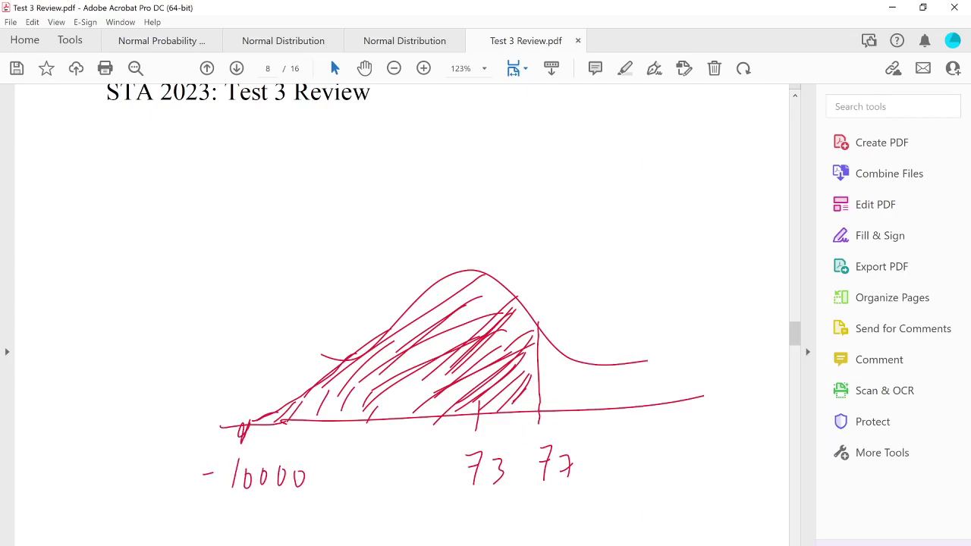
pyautogui.hotkey('alt', 'Tab')
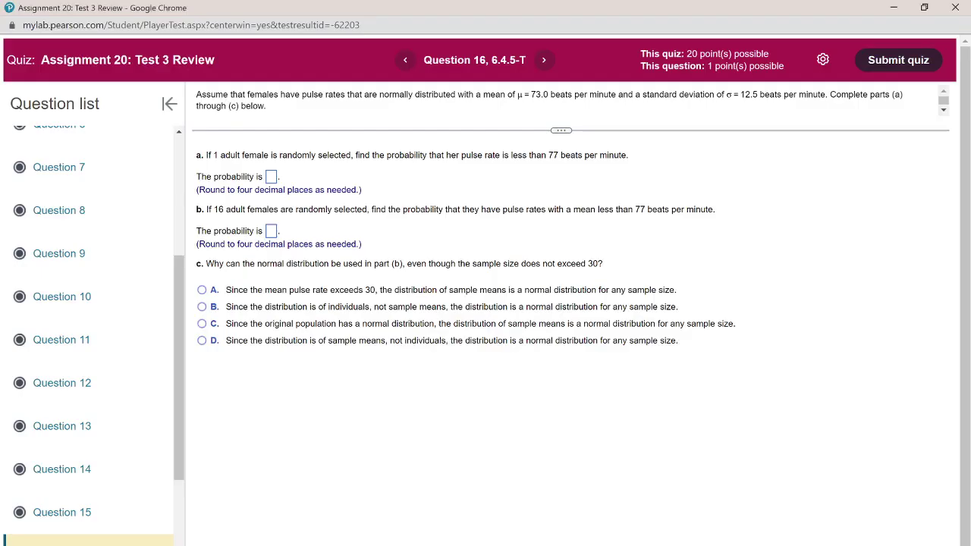
# Step: Complete and evaluate normalcdf(-10000,77,73,12.5) on the TI-83
pyautogui.hotkey('alt', 'Tab')
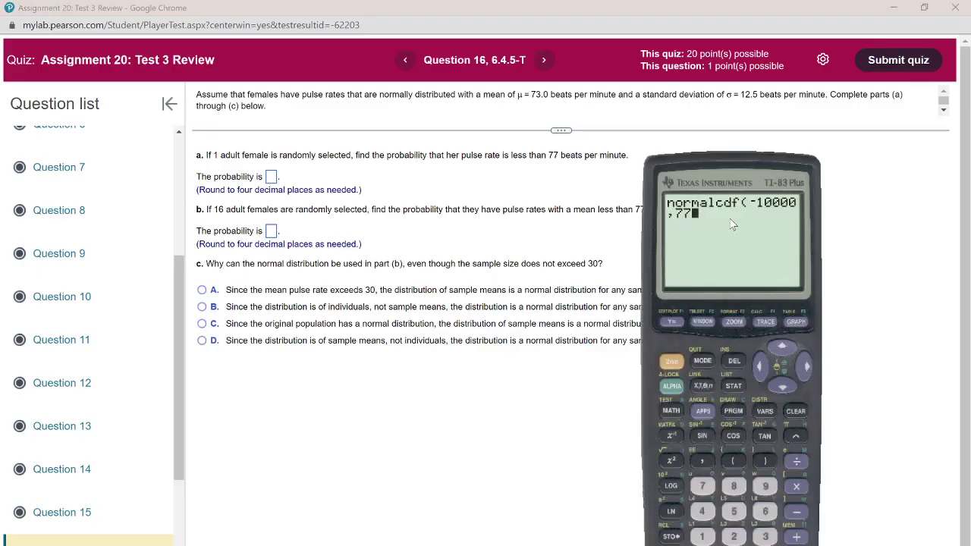
pyautogui.write(',73,12.5')
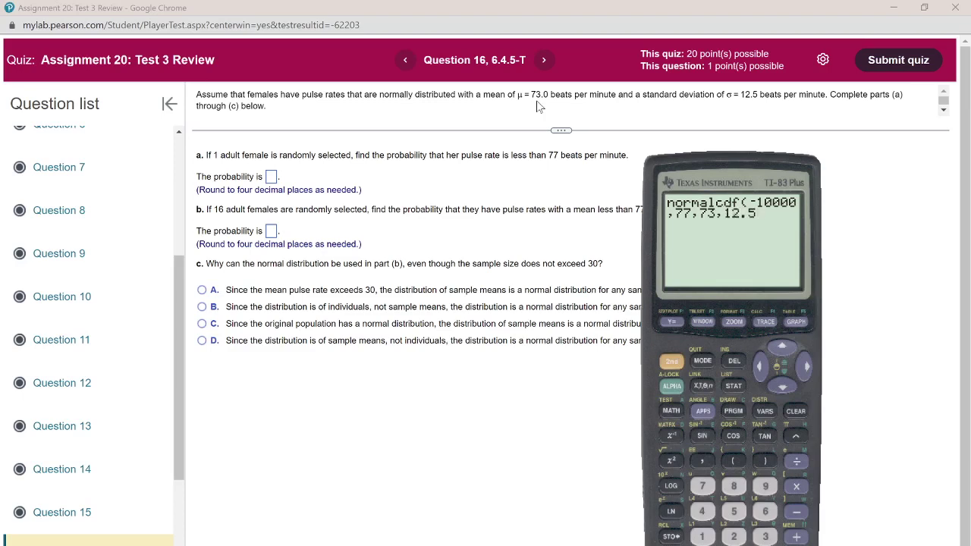
pyautogui.click(765, 458)
pyautogui.press('Return')
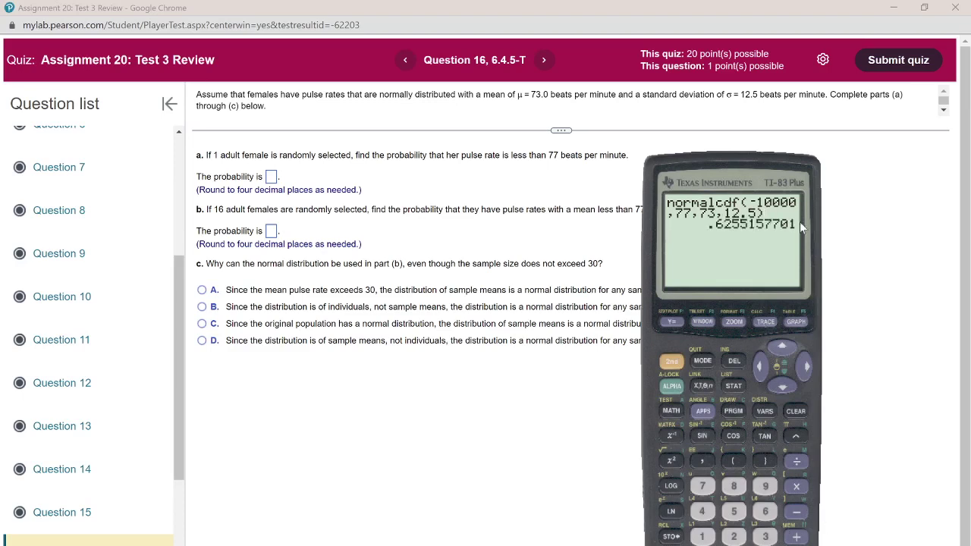
pyautogui.moveTo(751, 161); pyautogui.dragTo(762, 159)
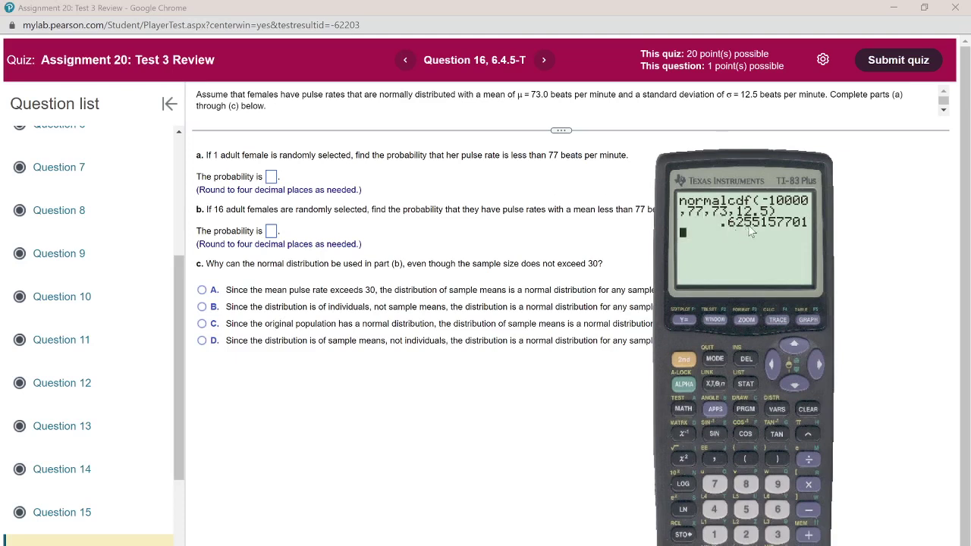
# Step: Enter .6255 as part a's probability and move to part b's answer box
pyautogui.click(270, 178)
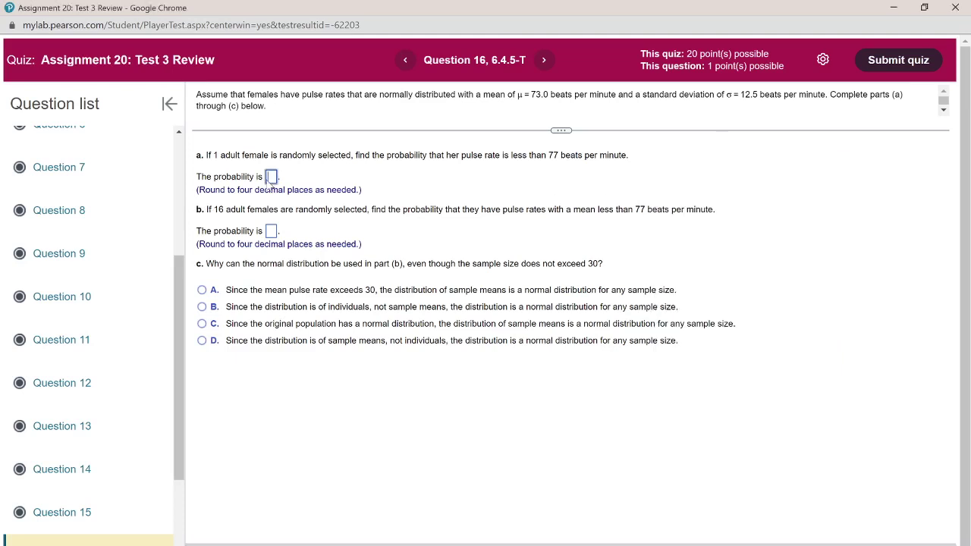
pyautogui.write('.6255')
pyautogui.click(271, 232)
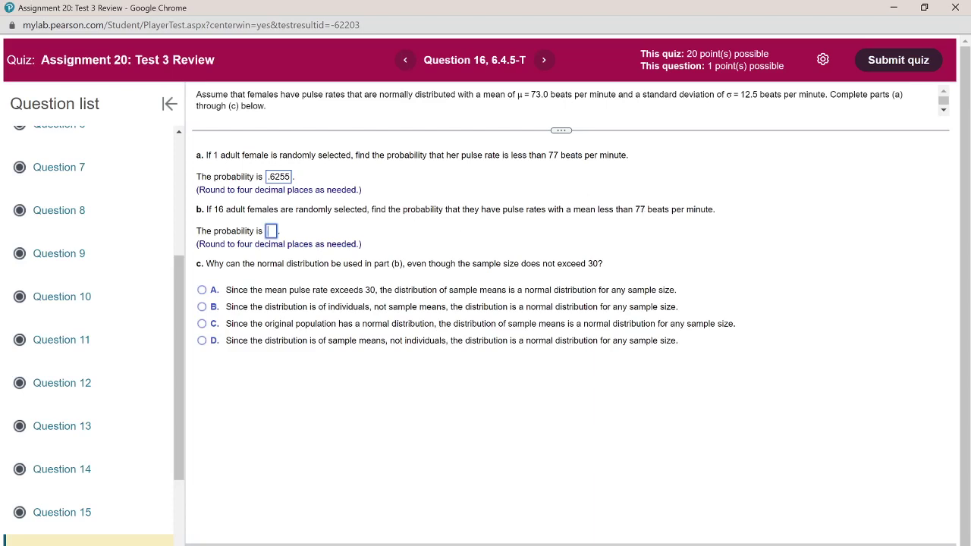
pyautogui.moveTo(548, 156)
pyautogui.mouseDown()
pyautogui.moveTo(567, 173)
pyautogui.moveTo(559, 160)
pyautogui.mouseUp()
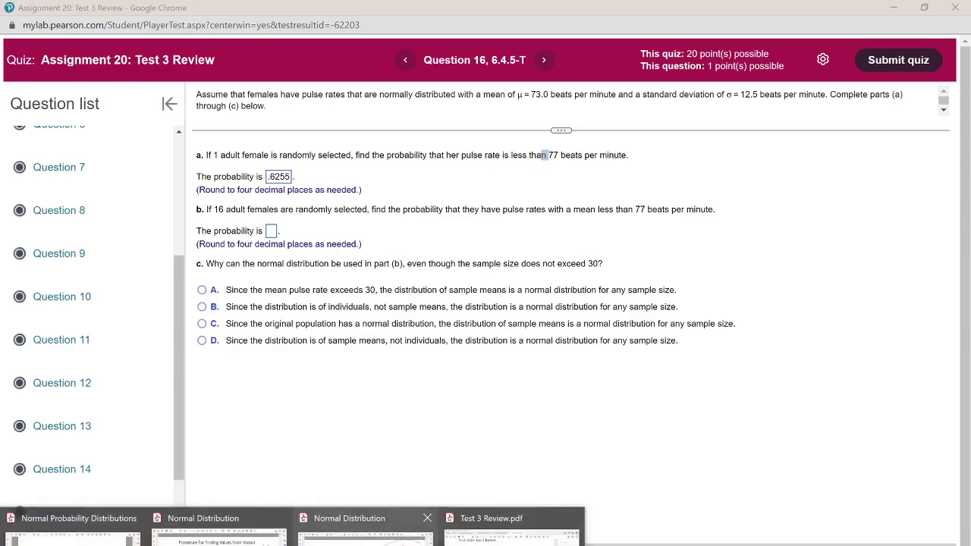
pyautogui.click(367, 527)
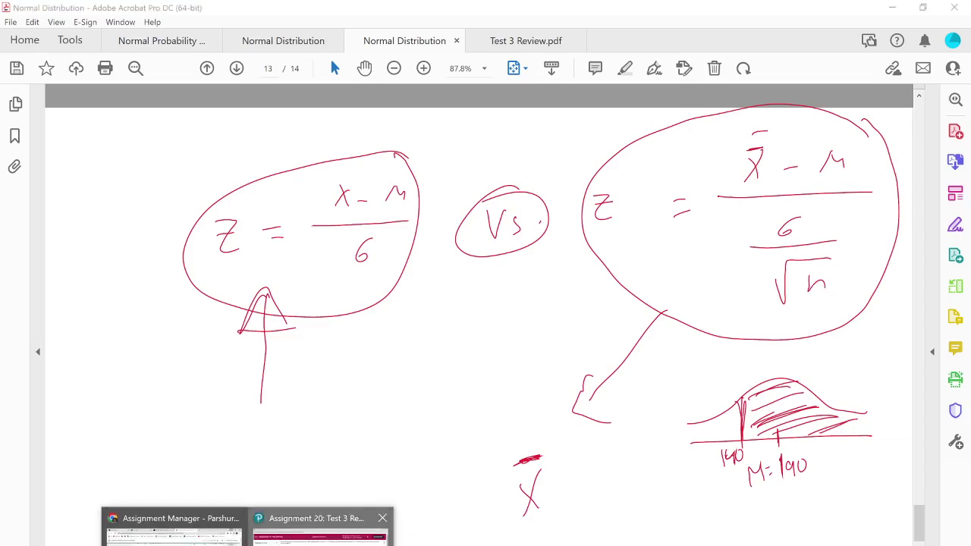
pyautogui.click(333, 531)
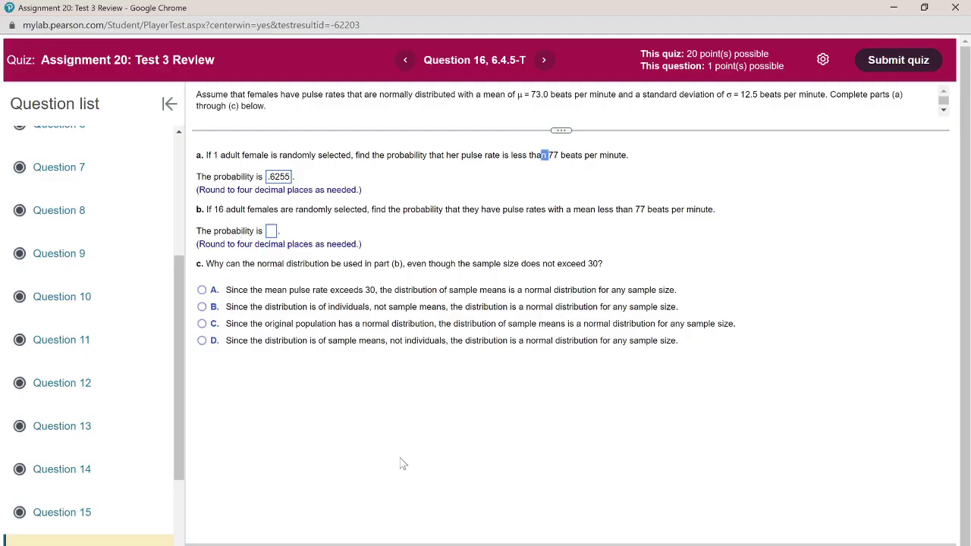
# Step: Start a new normalcdf( calculation on the TI-83 Plus emulator
pyautogui.hotkey('alt', 'Tab')
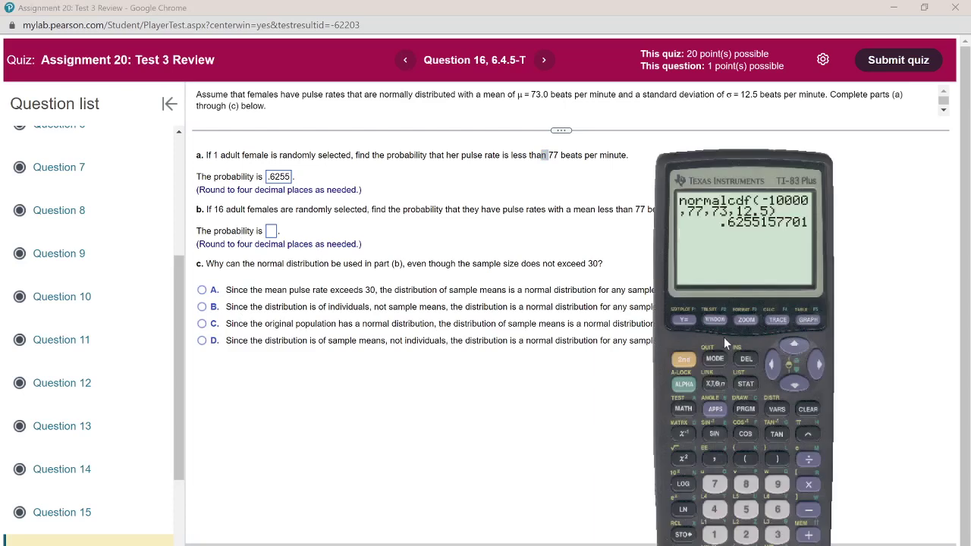
pyautogui.click(685, 359)
pyautogui.click(777, 408)
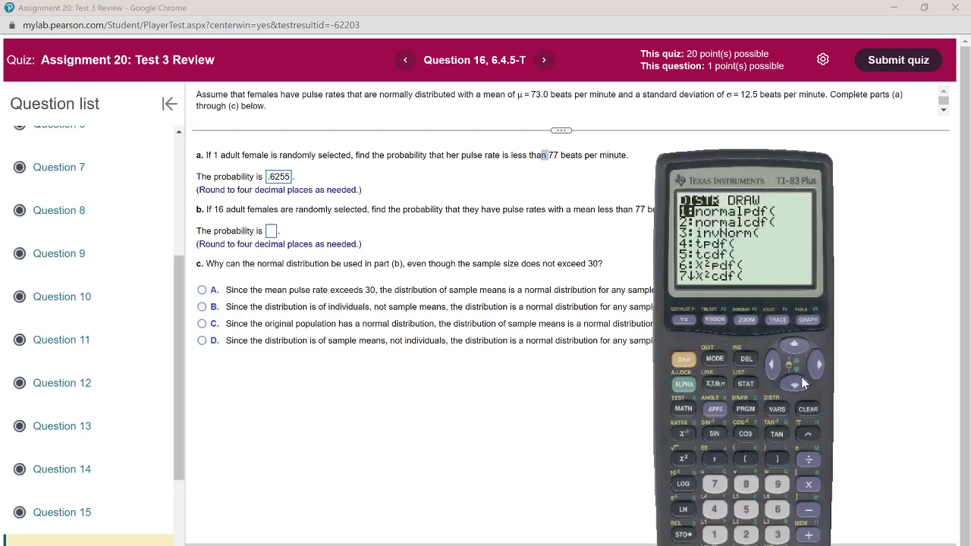
pyautogui.press('Down')
pyautogui.press('Return')
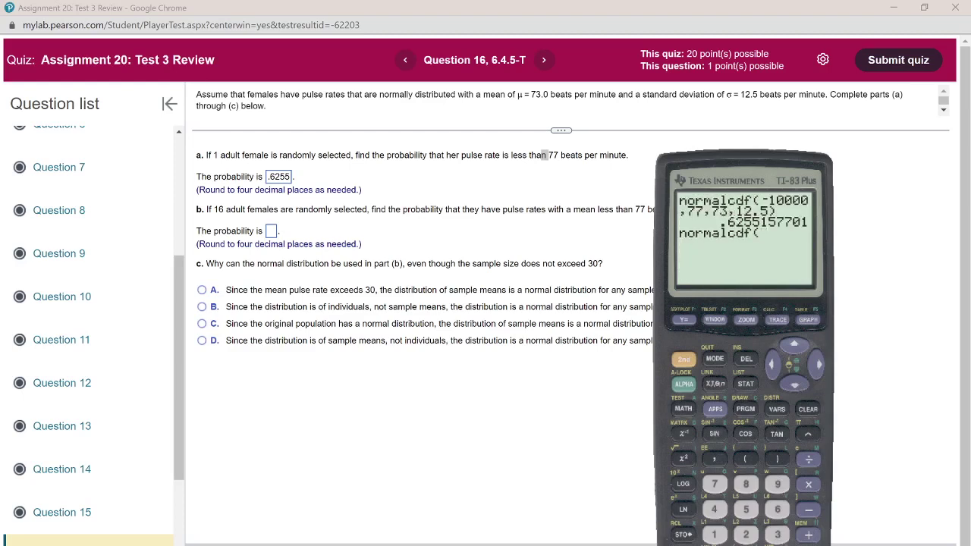
pyautogui.moveTo(688, 171); pyautogui.dragTo(843, 149)
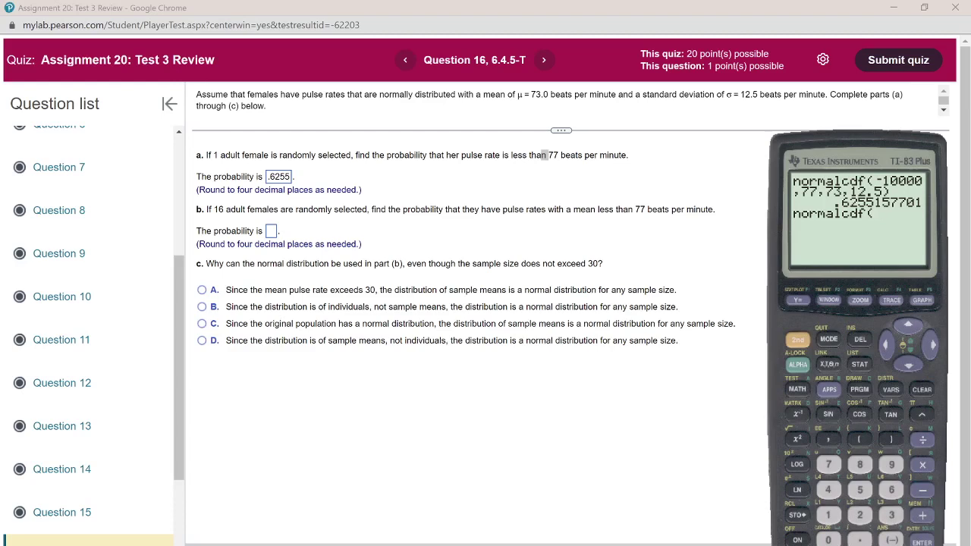
# Step: Enter the arguments -10000, 77, 73 and 12.5 into normalcdf
pyautogui.click(893, 540)
pyautogui.click(827, 515)
pyautogui.click(827, 539)
pyautogui.click(827, 539)
pyautogui.click(827, 539)
pyautogui.click(827, 539)
pyautogui.click(828, 440)
pyautogui.click(829, 466)
pyautogui.click(829, 466)
pyautogui.click(836, 467)
pyautogui.click(892, 516)
pyautogui.click(828, 441)
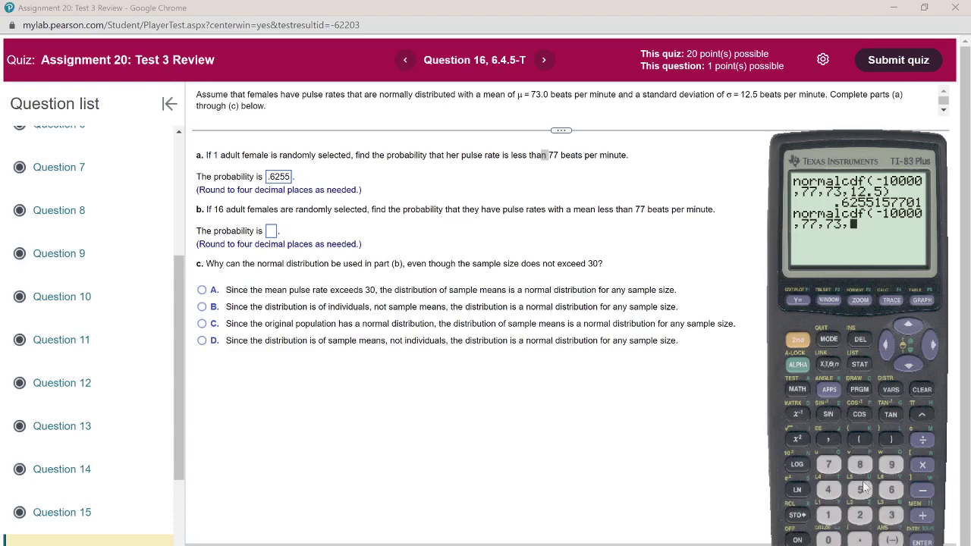
pyautogui.click(828, 515)
pyautogui.click(859, 515)
pyautogui.click(859, 540)
pyautogui.click(859, 489)
# Step: Divide 12.5 by √(16), evaluate, and enter .8997 as part b's answer
pyautogui.click(922, 439)
pyautogui.click(798, 342)
pyautogui.click(796, 440)
pyautogui.click(837, 516)
pyautogui.click(887, 492)
pyautogui.click(888, 438)
pyautogui.click(889, 438)
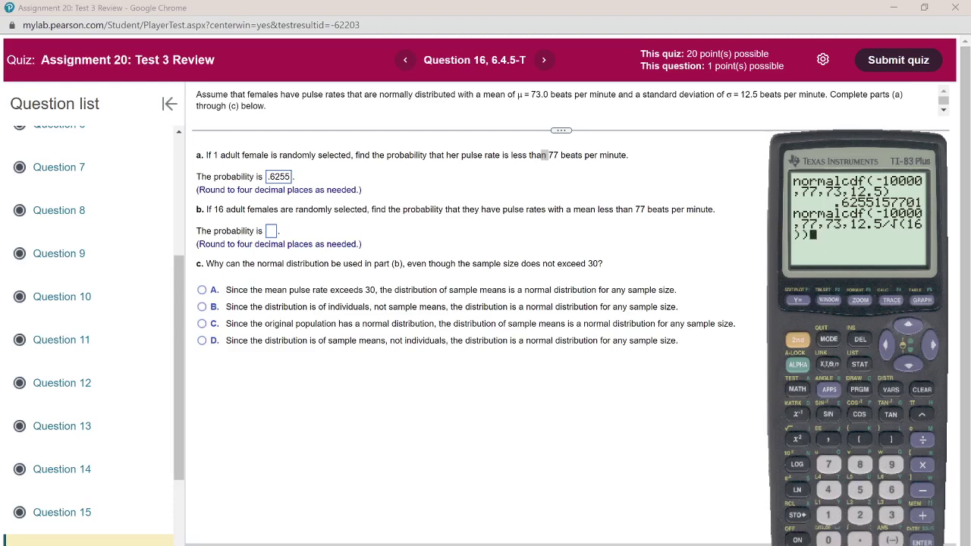
pyautogui.click(921, 541)
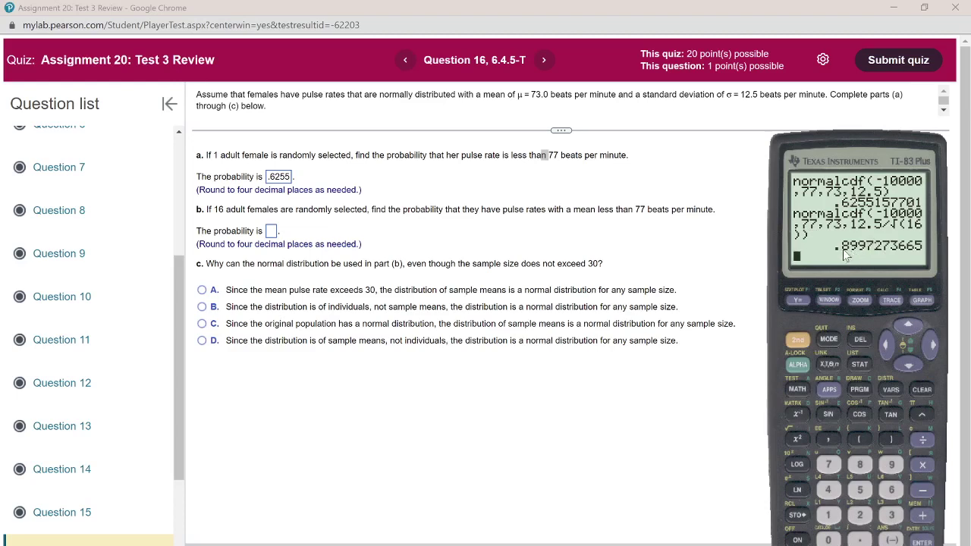
pyautogui.click(271, 230)
pyautogui.write('.8997')
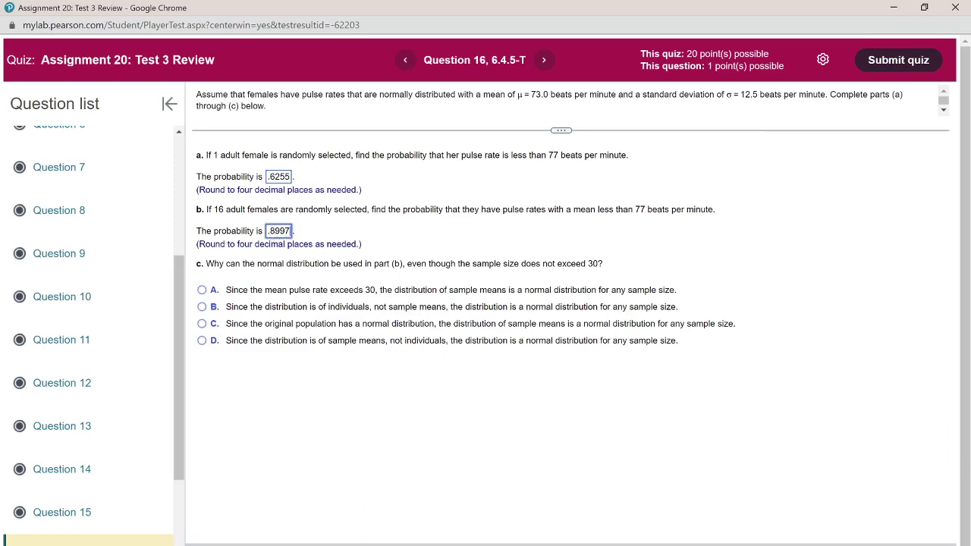
# Step: Handwrite normalcdf(lower, upper, μ, σ/√n) at the bottom of the Normal Distribution notes
pyautogui.click(364, 525)
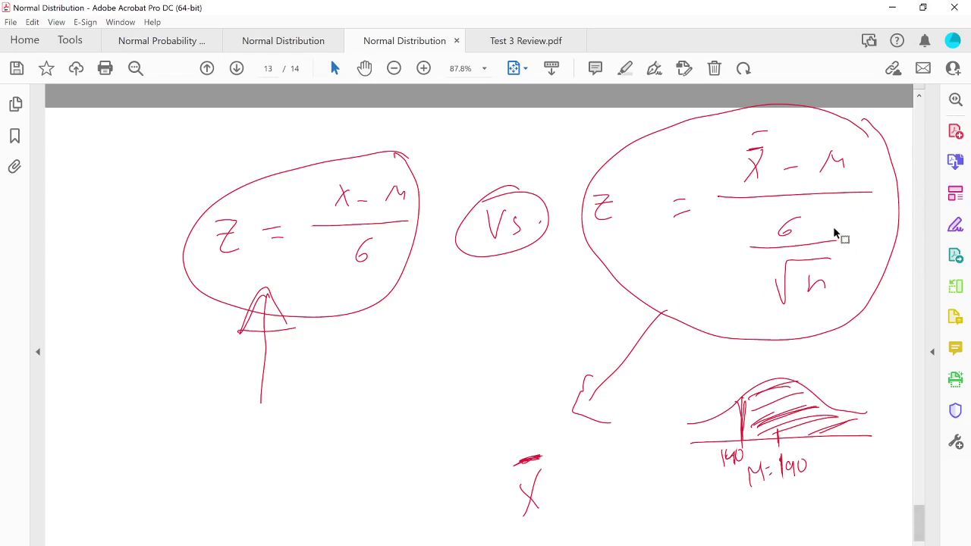
pyautogui.moveTo(207, 497)
pyautogui.mouseDown()
pyautogui.moveTo(223, 516)
pyautogui.moveTo(278, 474)
pyautogui.mouseUp()
pyautogui.moveTo(338, 469); pyautogui.dragTo(328, 510)
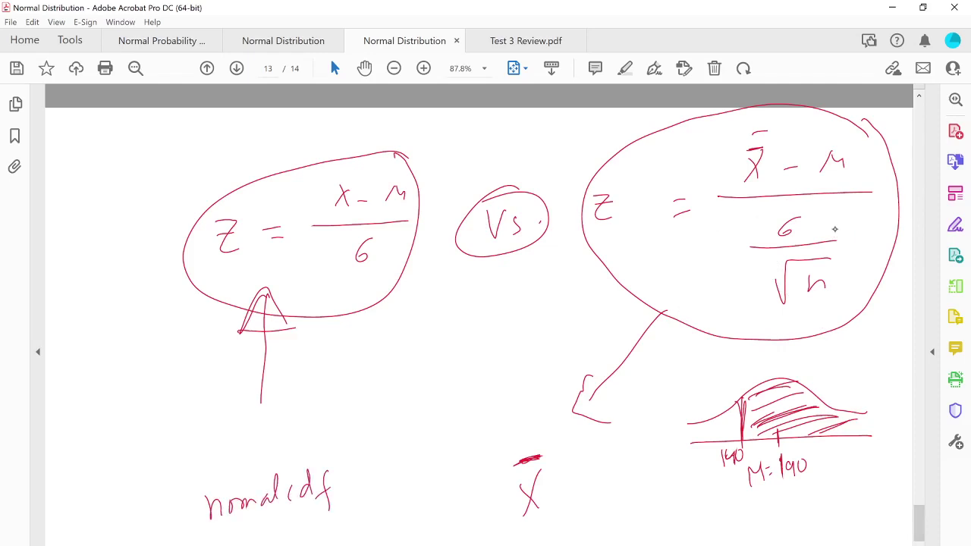
pyautogui.moveTo(349, 442); pyautogui.dragTo(361, 517)
pyautogui.moveTo(351, 470)
pyautogui.mouseDown()
pyautogui.moveTo(364, 486)
pyautogui.moveTo(423, 470)
pyautogui.moveTo(466, 490)
pyautogui.mouseUp()
pyautogui.moveTo(468, 443); pyautogui.dragTo(491, 471)
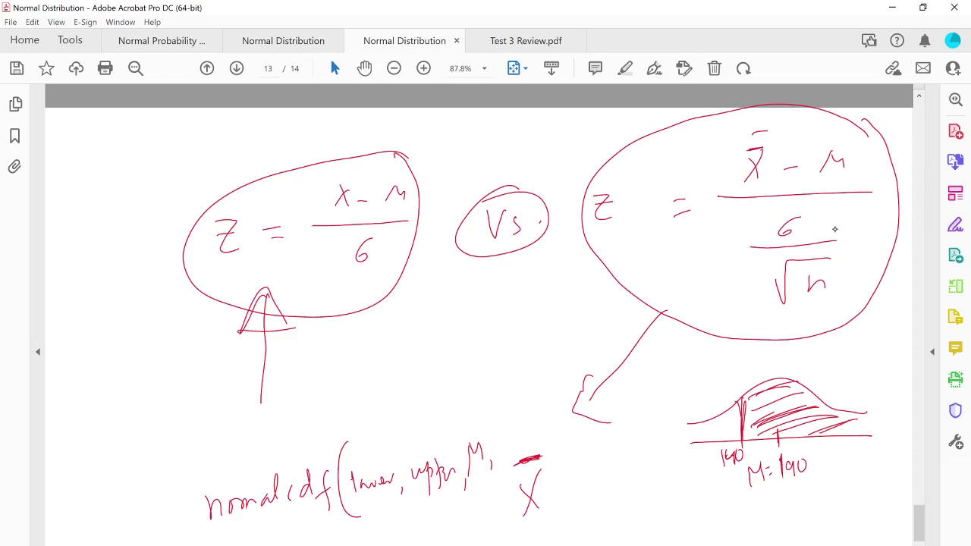
pyautogui.moveTo(506, 393); pyautogui.dragTo(500, 432)
pyautogui.moveTo(522, 412)
pyautogui.mouseDown()
pyautogui.moveTo(506, 444)
pyautogui.moveTo(527, 425)
pyautogui.moveTo(551, 429)
pyautogui.mouseUp()
pyautogui.moveTo(561, 375); pyautogui.dragTo(573, 413)
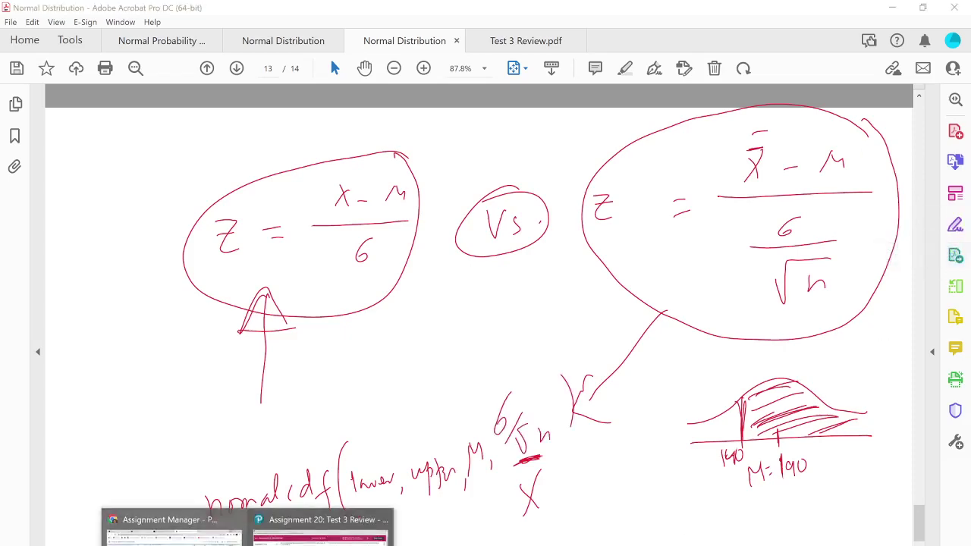
pyautogui.click(326, 523)
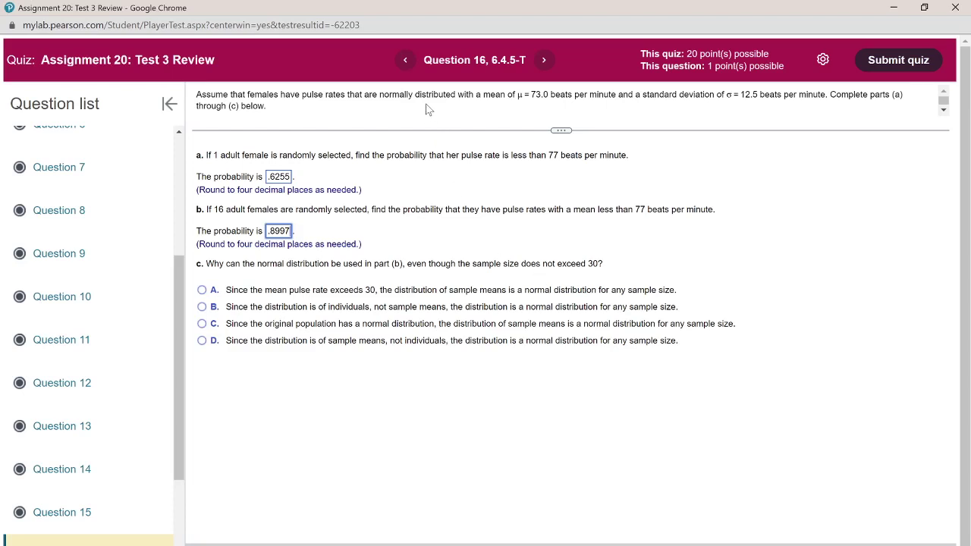
# Step: Answer part c with choice C, the original population is normal, and dismiss the Correct message
pyautogui.moveTo(379, 94); pyautogui.dragTo(456, 94)
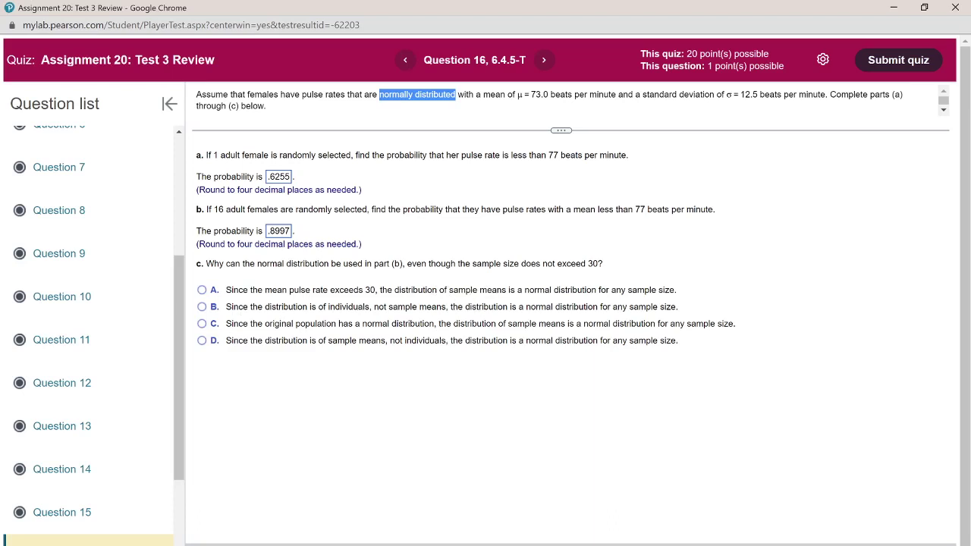
pyautogui.click(204, 324)
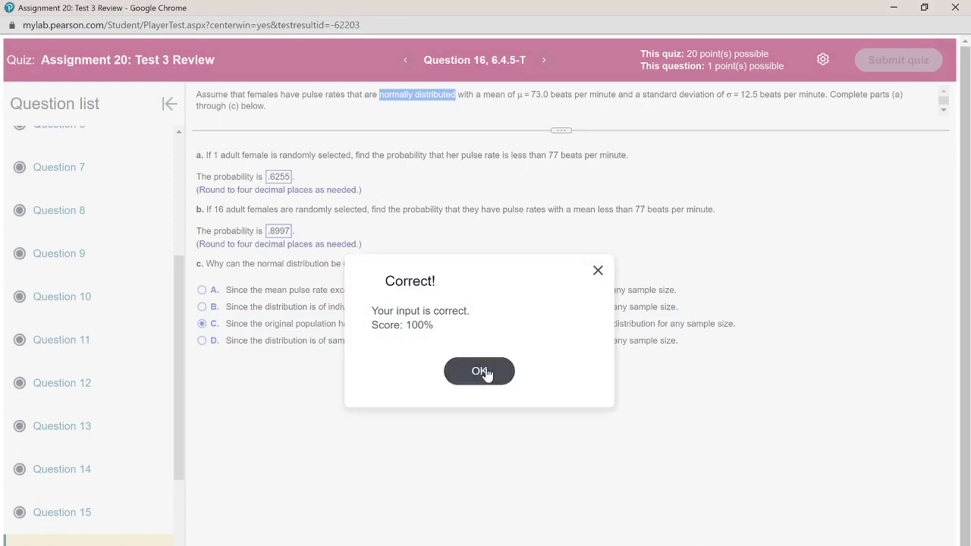
pyautogui.click(479, 371)
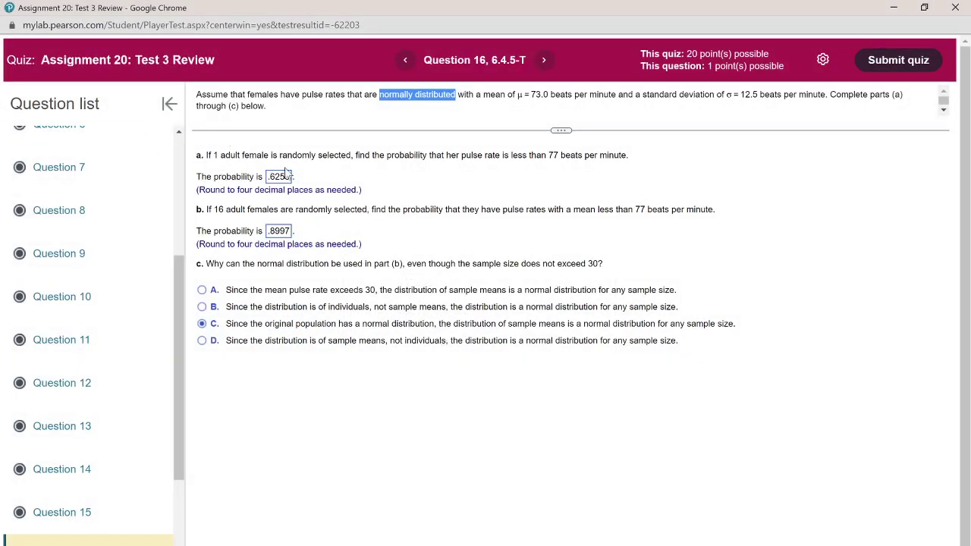
pyautogui.click(356, 177)
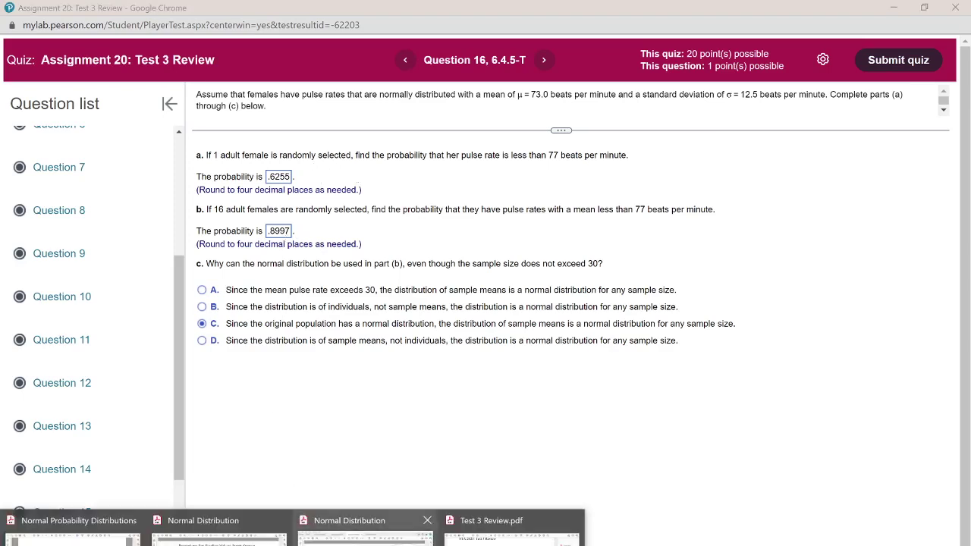
# Step: Look over the Normal Distribution notes in Acrobat, then return to the quiz
pyautogui.click(364, 527)
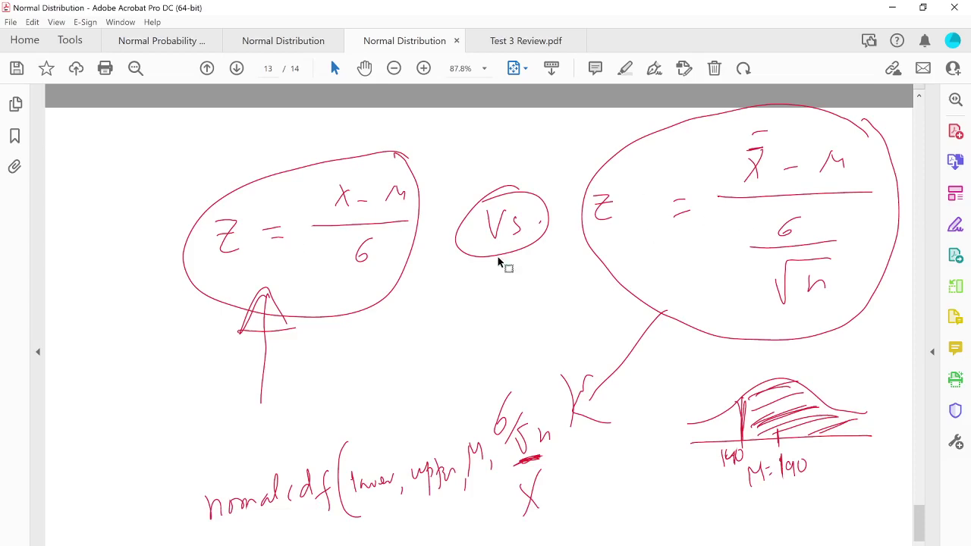
pyautogui.click(318, 531)
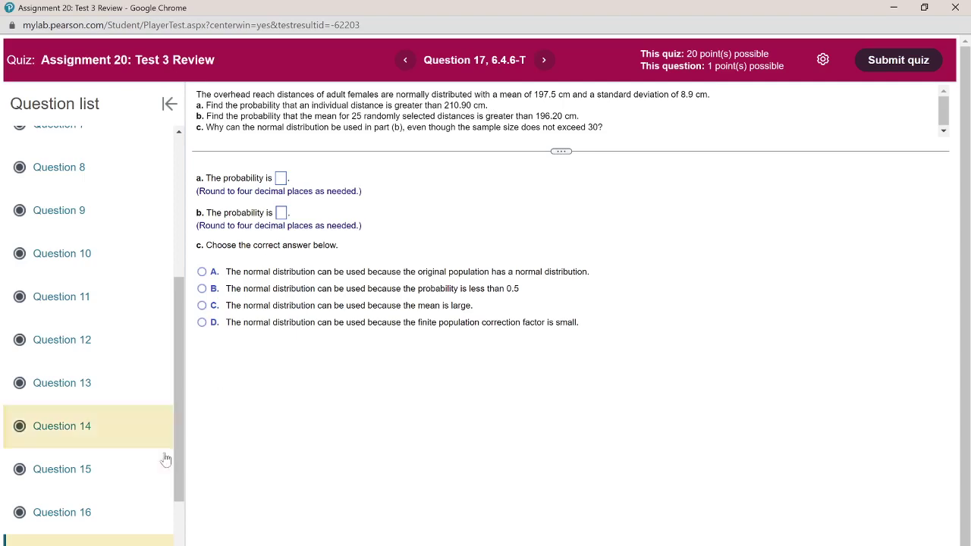
pyautogui.click(69, 521)
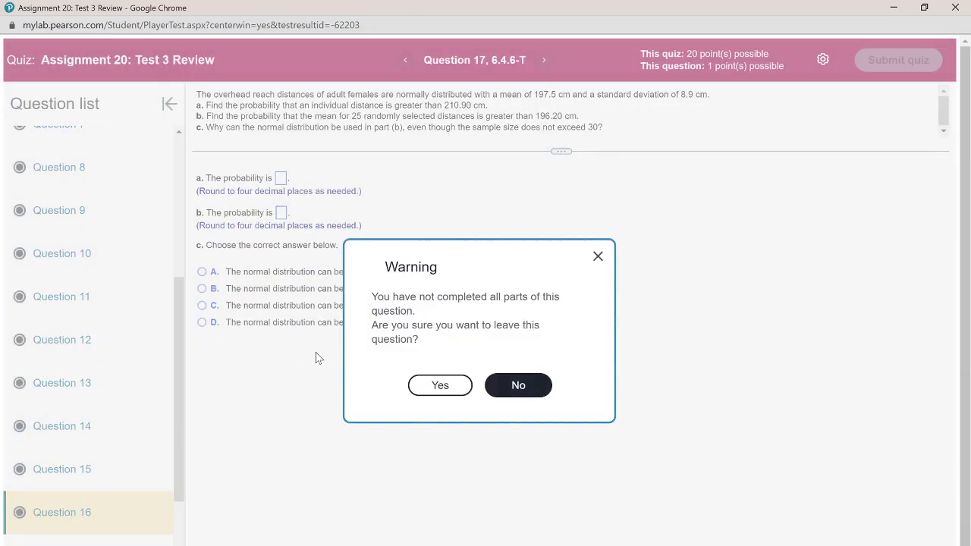
pyautogui.click(597, 256)
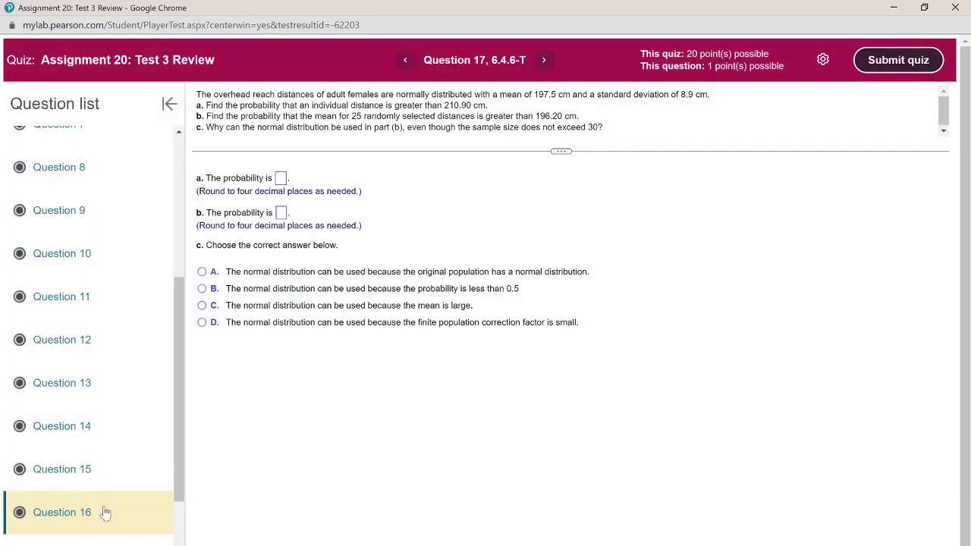
pyautogui.scroll(-2, 89, 508)
pyautogui.click(66, 425)
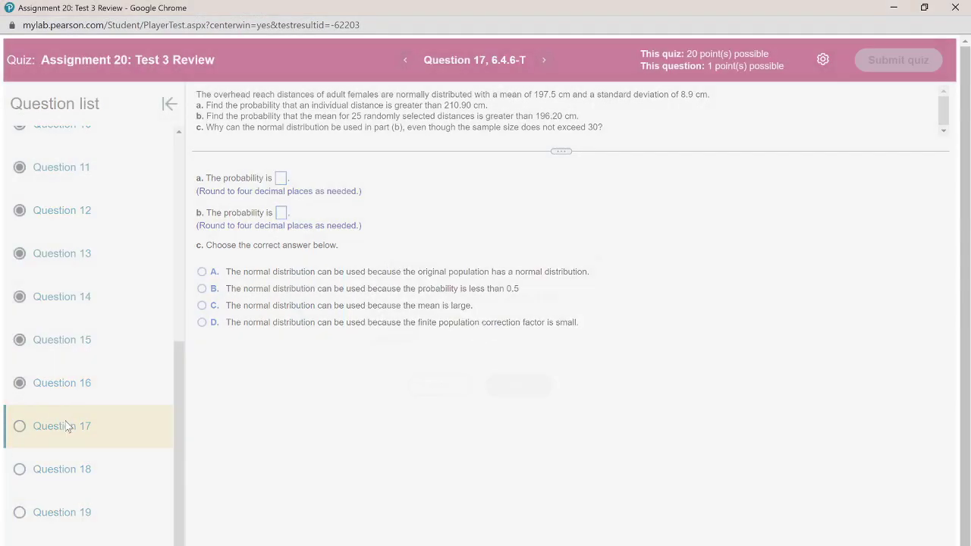
pyautogui.click(597, 257)
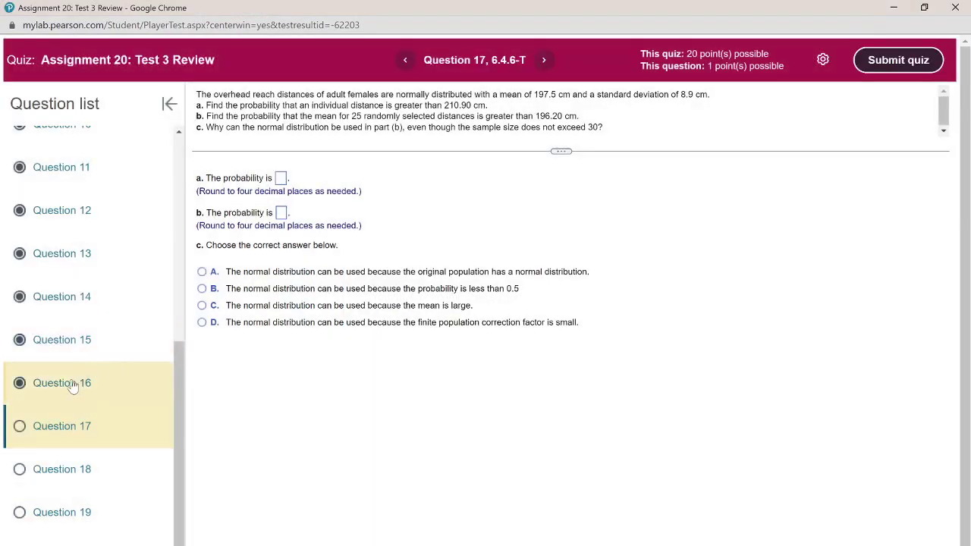
pyautogui.click(71, 383)
pyautogui.click(431, 383)
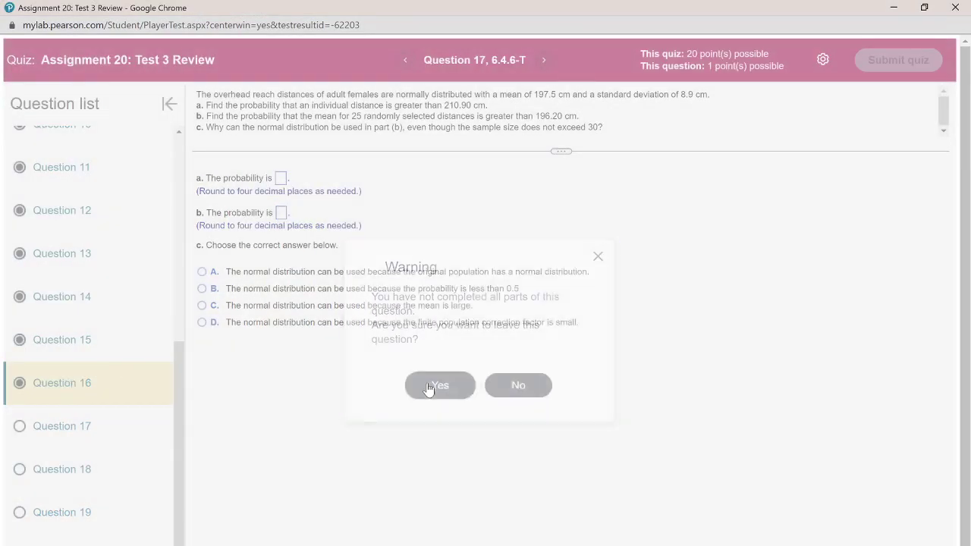
pyautogui.click(480, 376)
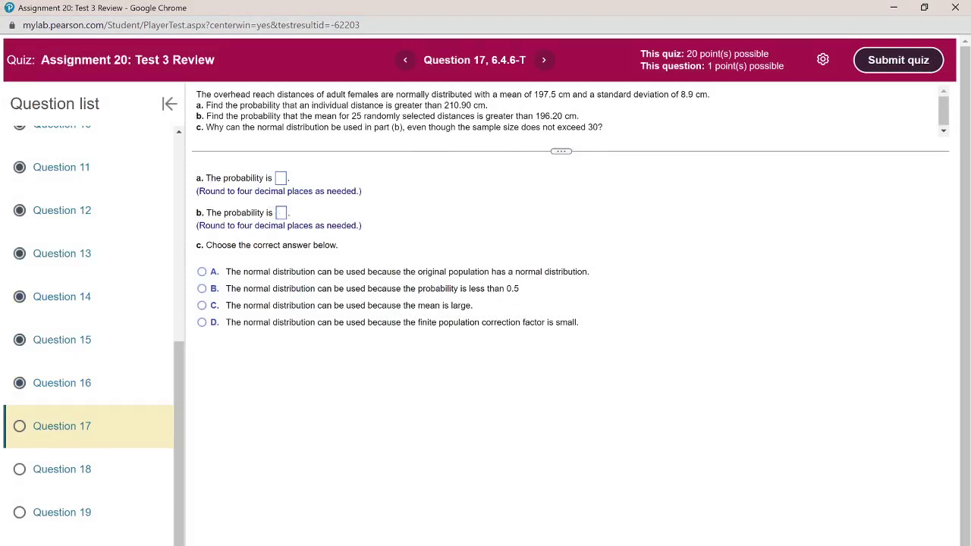
# Step: For part a, clear the TI-83, paste normalcdf(, then show the Acrobat Normal Distribution notes
pyautogui.click(280, 179)
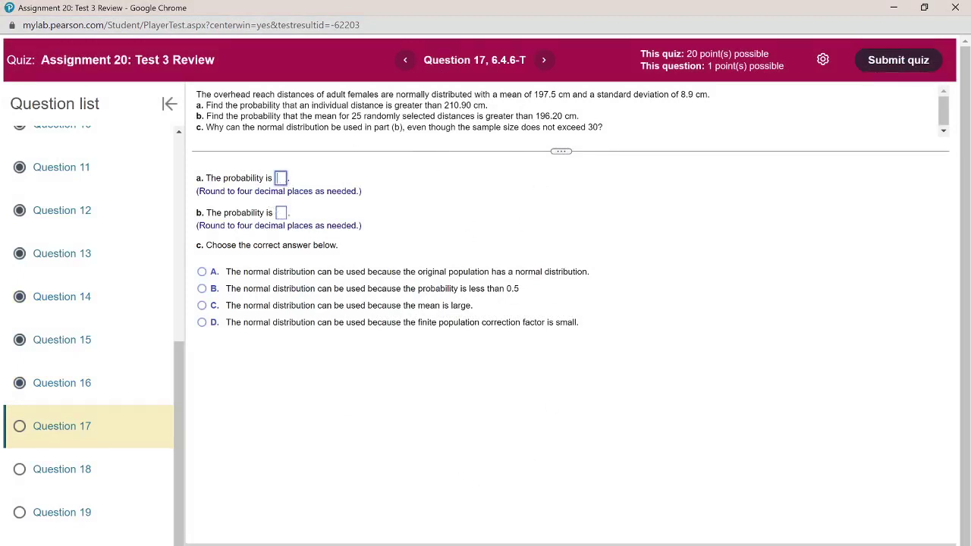
pyautogui.hotkey('alt', 'Tab')
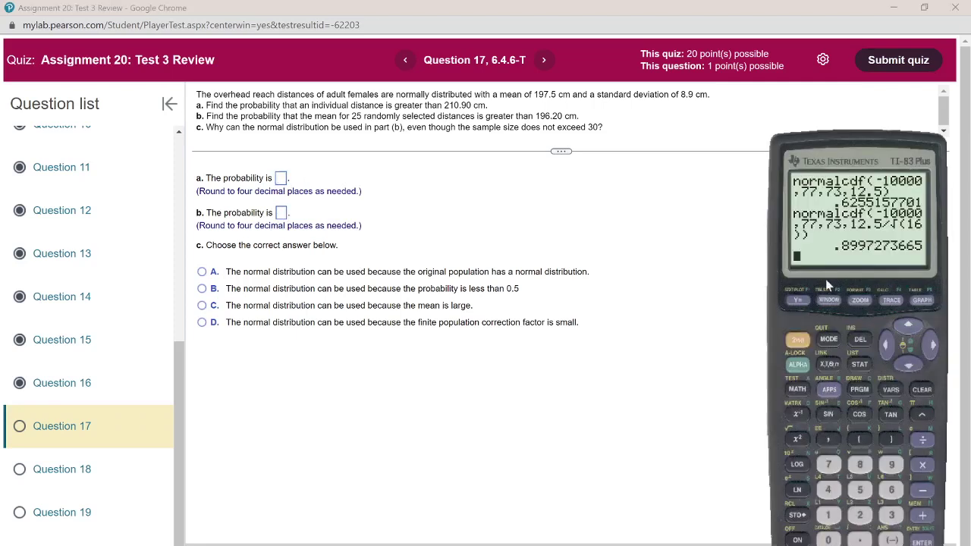
pyautogui.click(923, 390)
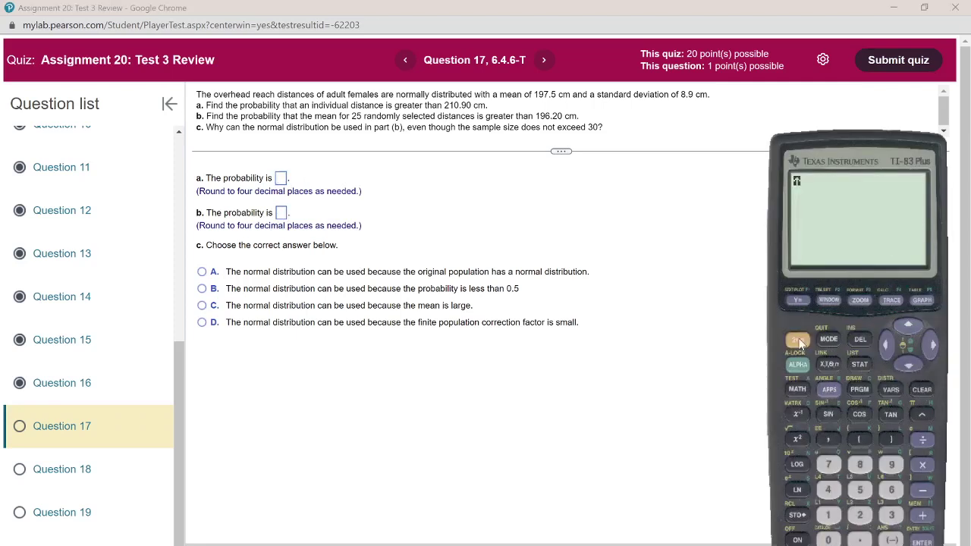
pyautogui.click(797, 339)
pyautogui.click(886, 386)
pyautogui.click(906, 365)
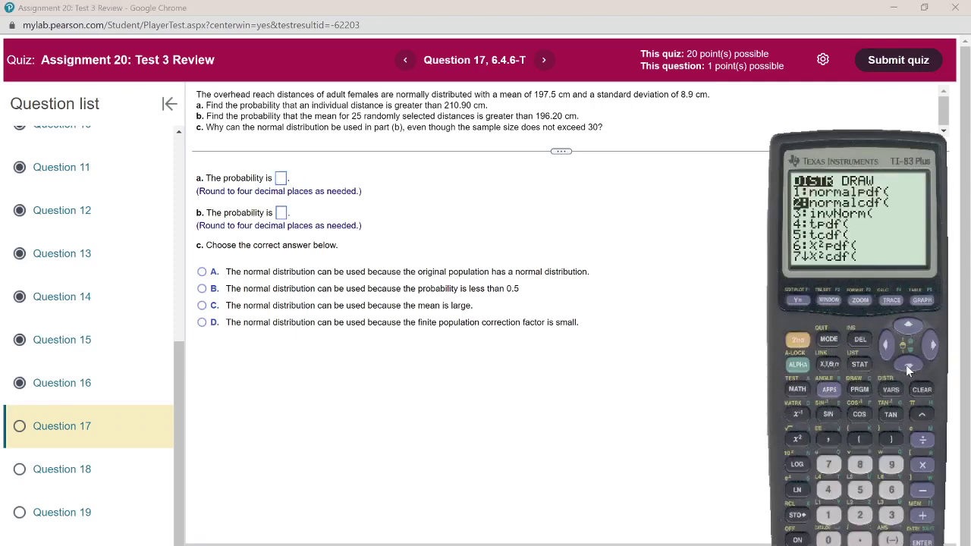
pyautogui.click(927, 529)
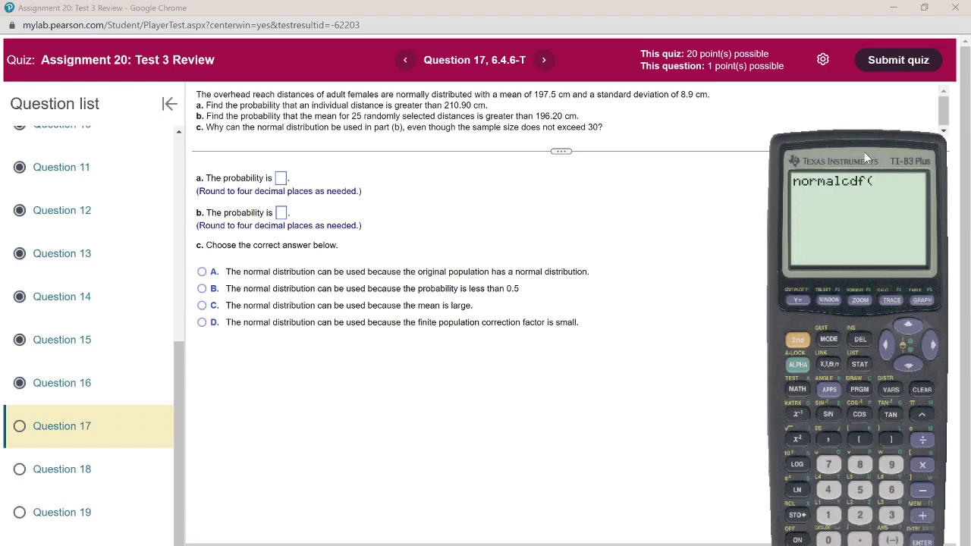
pyautogui.moveTo(863, 152); pyautogui.dragTo(757, 179)
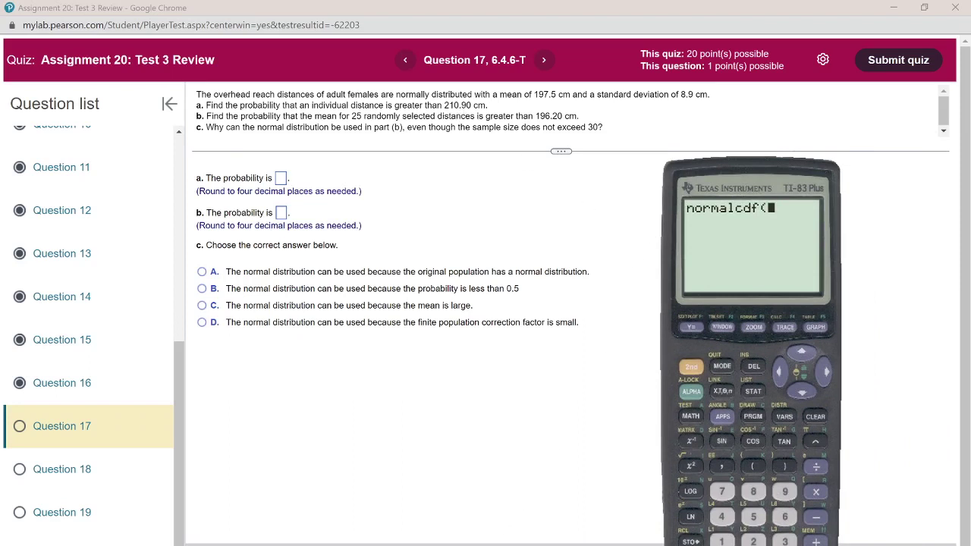
pyautogui.click(367, 530)
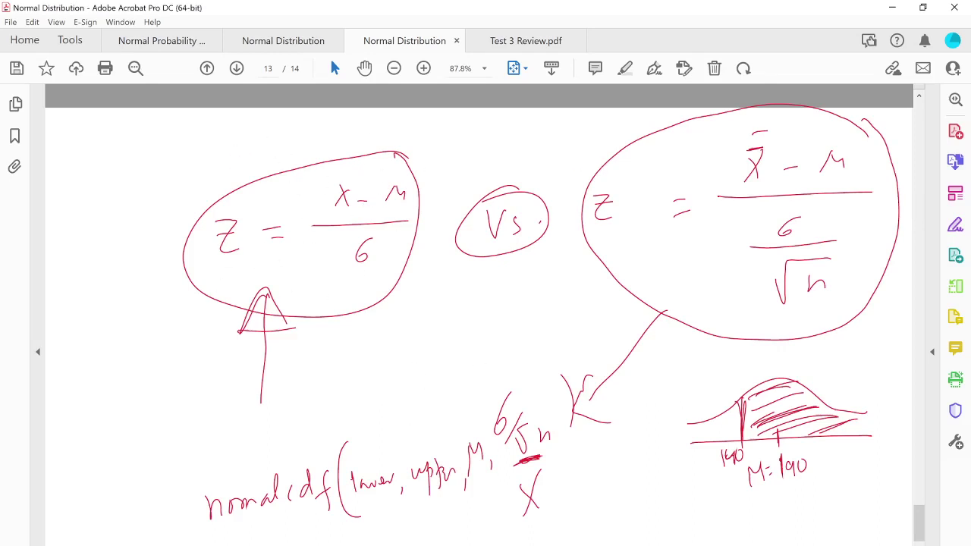
# Step: On Test 3 Review.pdf, sketch a bell curve and its horizontal axis in pen
pyautogui.click(515, 531)
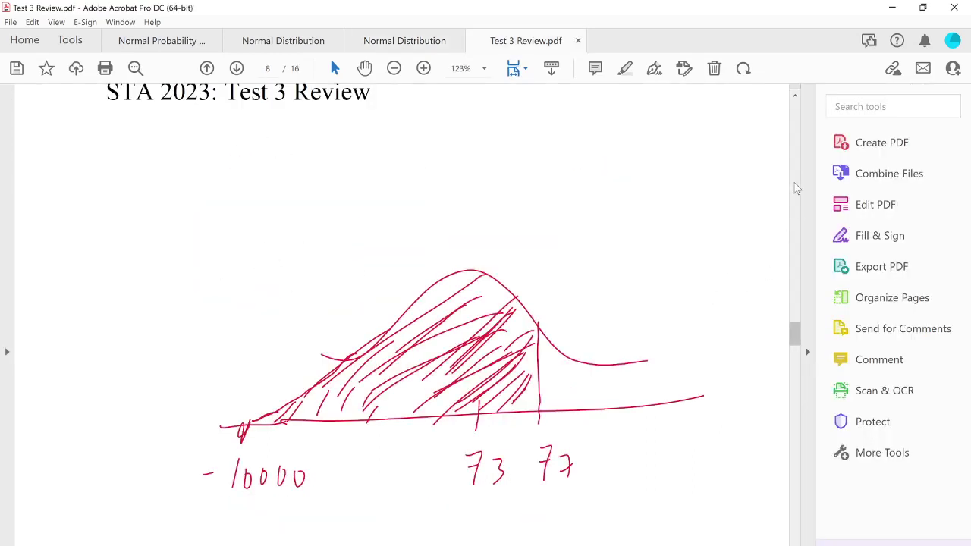
pyautogui.moveTo(801, 339); pyautogui.dragTo(796, 352)
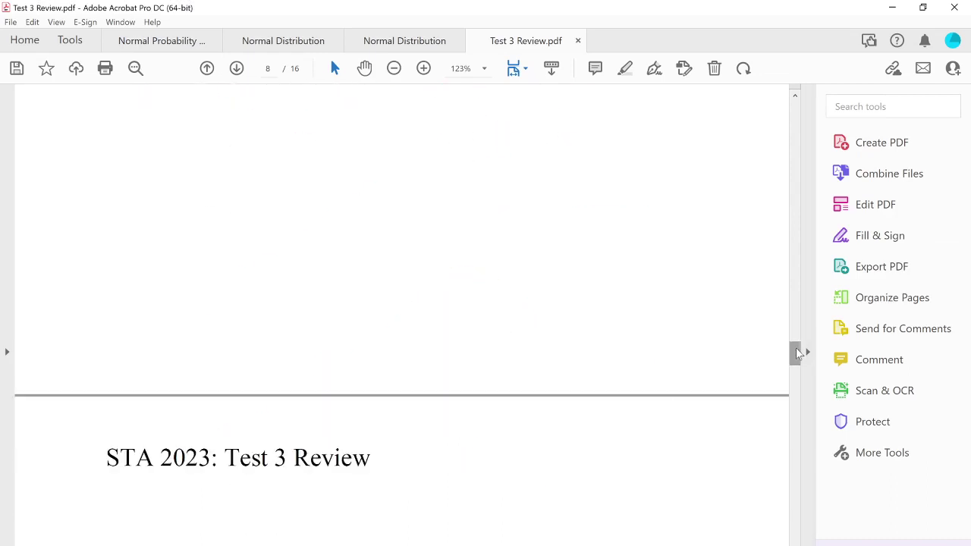
pyautogui.moveTo(390, 192); pyautogui.dragTo(569, 223)
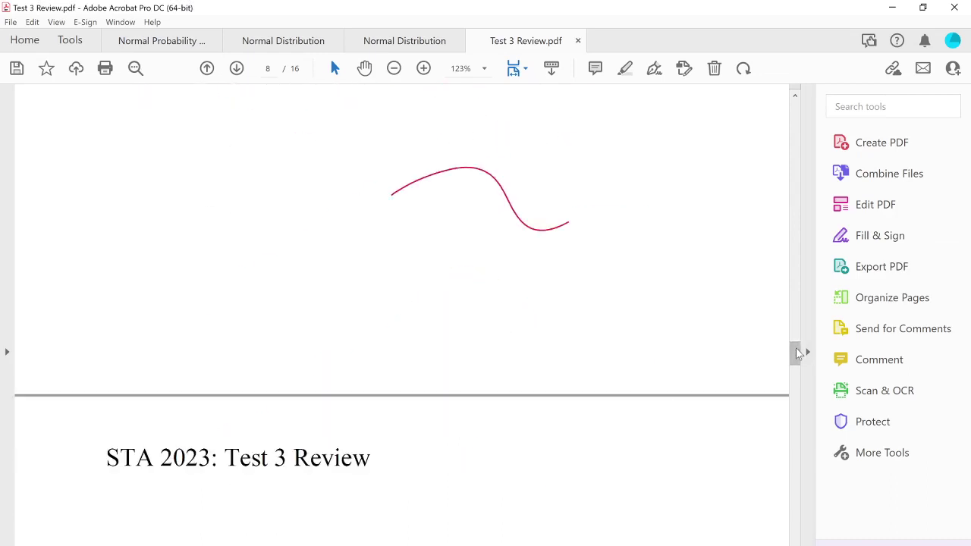
pyautogui.moveTo(302, 253)
pyautogui.mouseDown()
pyautogui.moveTo(321, 254)
pyautogui.moveTo(415, 190)
pyautogui.mouseUp()
pyautogui.moveTo(227, 309); pyautogui.dragTo(682, 267)
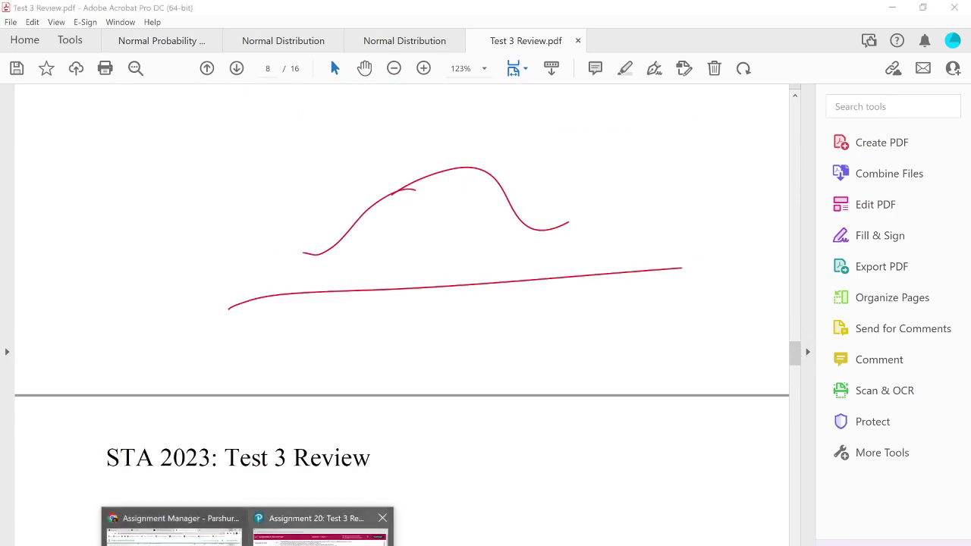
# Step: Resize Acrobat into a window over the quiz and undo a stray pen stroke
pyautogui.click(318, 527)
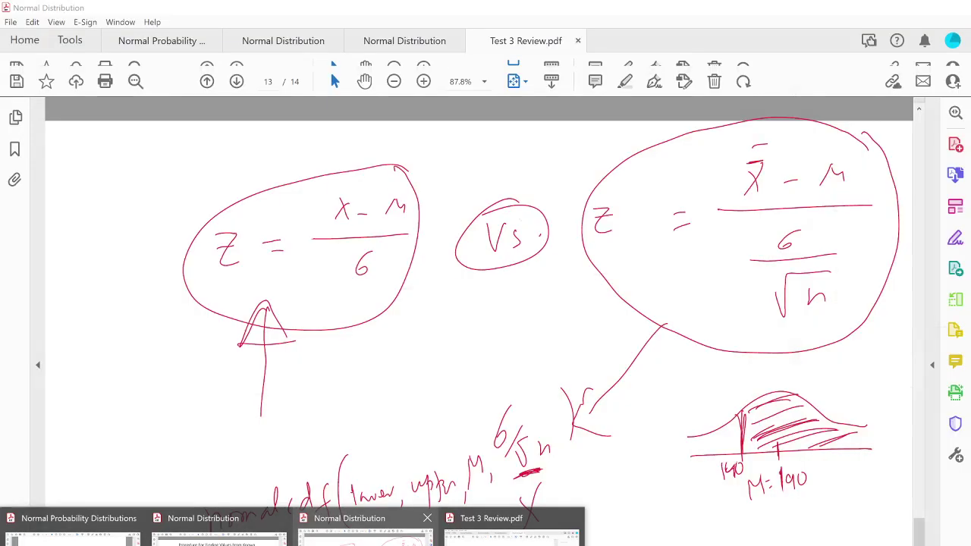
pyautogui.click(516, 531)
pyautogui.click(922, 7)
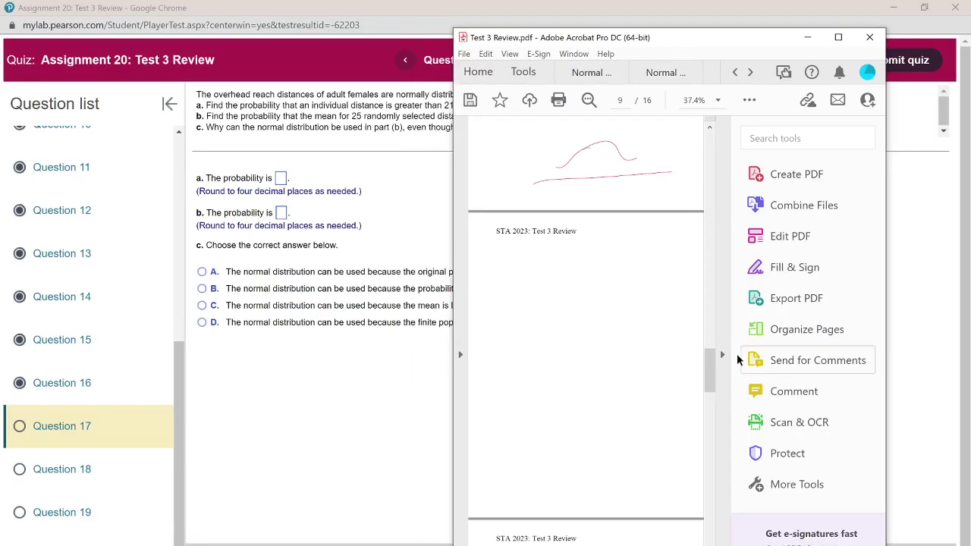
pyautogui.click(721, 348)
pyautogui.moveTo(719, 44); pyautogui.dragTo(814, 44)
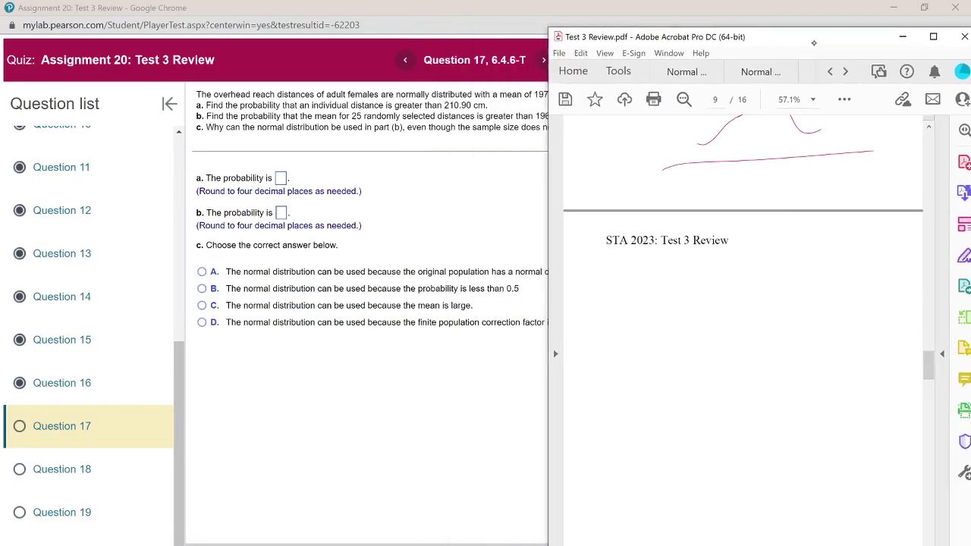
pyautogui.moveTo(724, 258); pyautogui.dragTo(733, 373)
pyautogui.scroll(-2, 926, 363)
pyautogui.scroll(5, 926, 364)
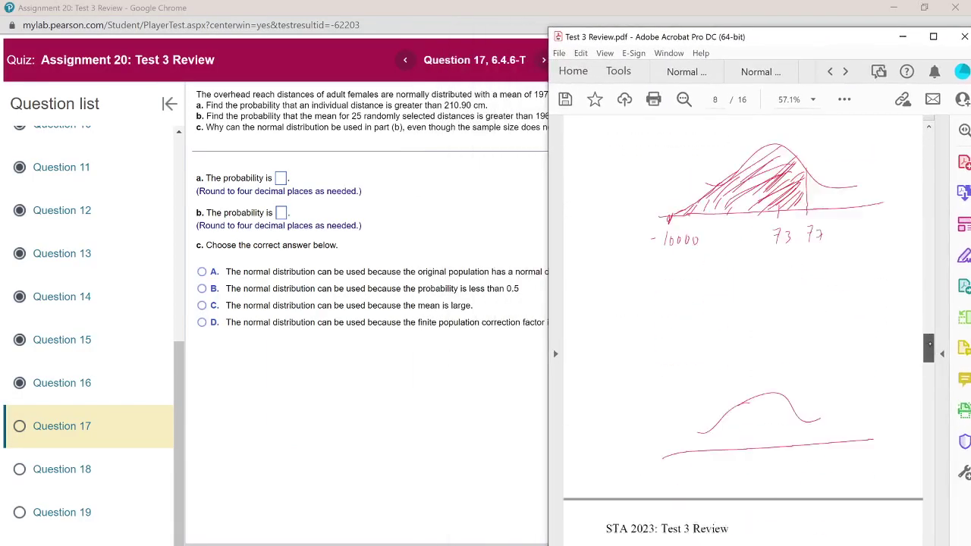
pyautogui.scroll(-1, 925, 349)
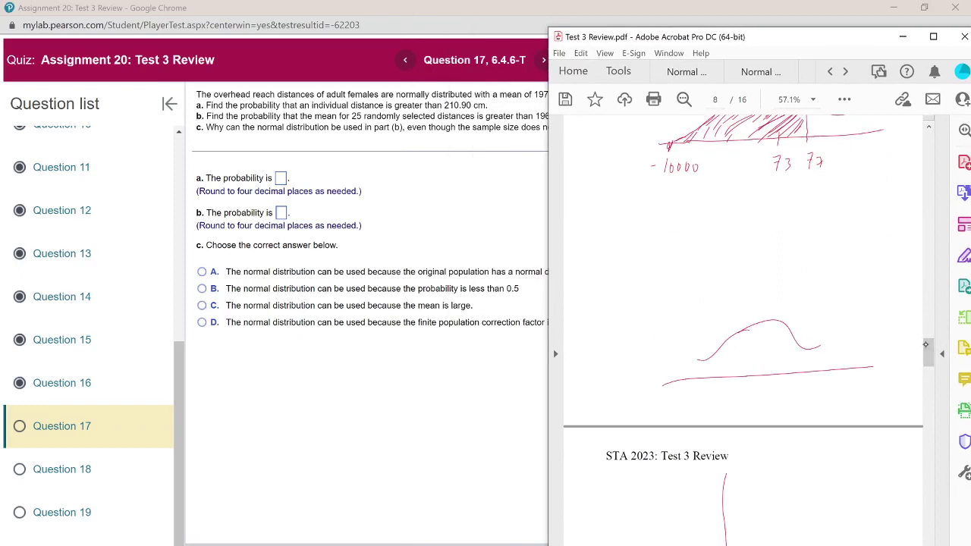
pyautogui.hotkey('ctrl', 'z')
pyautogui.moveTo(795, 43); pyautogui.dragTo(609, 160)
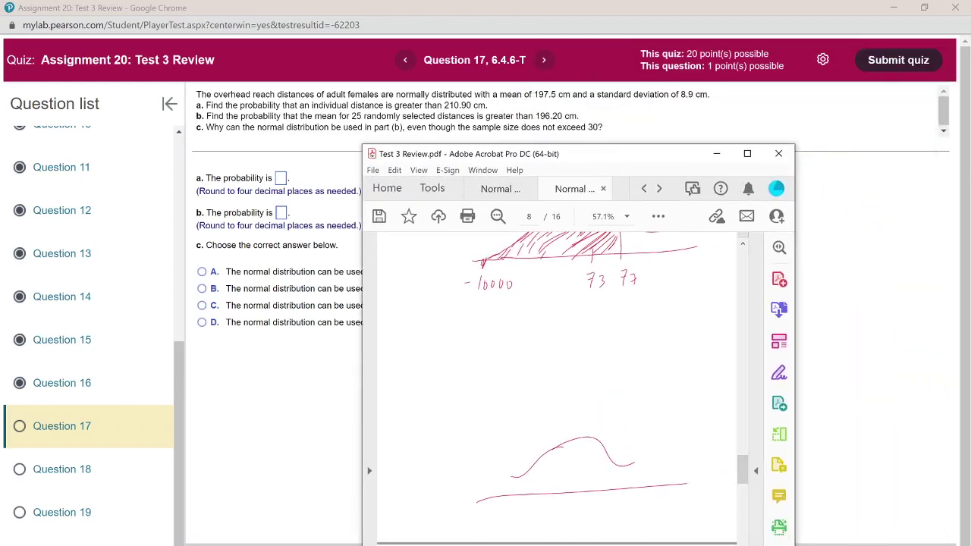
pyautogui.moveTo(627, 160); pyautogui.dragTo(818, 33)
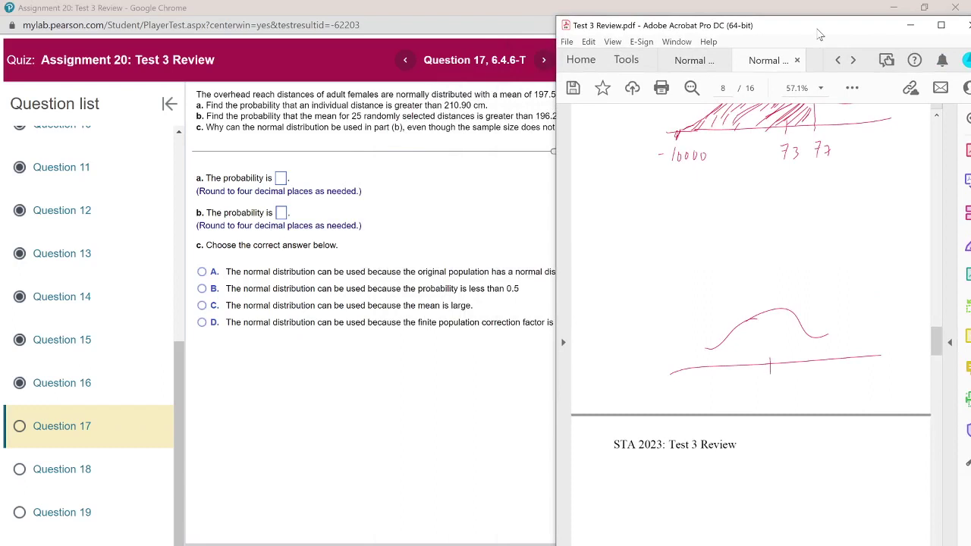
# Step: Mark the curve's centre and label it μ = 197.5 and σ = 8.9
pyautogui.moveTo(758, 382); pyautogui.dragTo(759, 395)
pyautogui.moveTo(771, 384); pyautogui.dragTo(770, 397)
pyautogui.moveTo(777, 384); pyautogui.dragTo(781, 398)
pyautogui.moveTo(717, 388); pyautogui.dragTo(714, 407)
pyautogui.moveTo(719, 396); pyautogui.dragTo(741, 389)
pyautogui.moveTo(731, 395); pyautogui.dragTo(743, 394)
pyautogui.moveTo(821, 400); pyautogui.dragTo(819, 406)
pyautogui.moveTo(837, 381); pyautogui.dragTo(837, 394)
pyautogui.moveTo(841, 390); pyautogui.dragTo(846, 392)
pyautogui.moveTo(786, 24); pyautogui.dragTo(596, 144)
pyautogui.moveTo(675, 489)
pyautogui.mouseDown()
pyautogui.moveTo(668, 504)
pyautogui.moveTo(674, 490)
pyautogui.moveTo(688, 495)
pyautogui.mouseUp()
pyautogui.moveTo(696, 491); pyautogui.dragTo(696, 515)
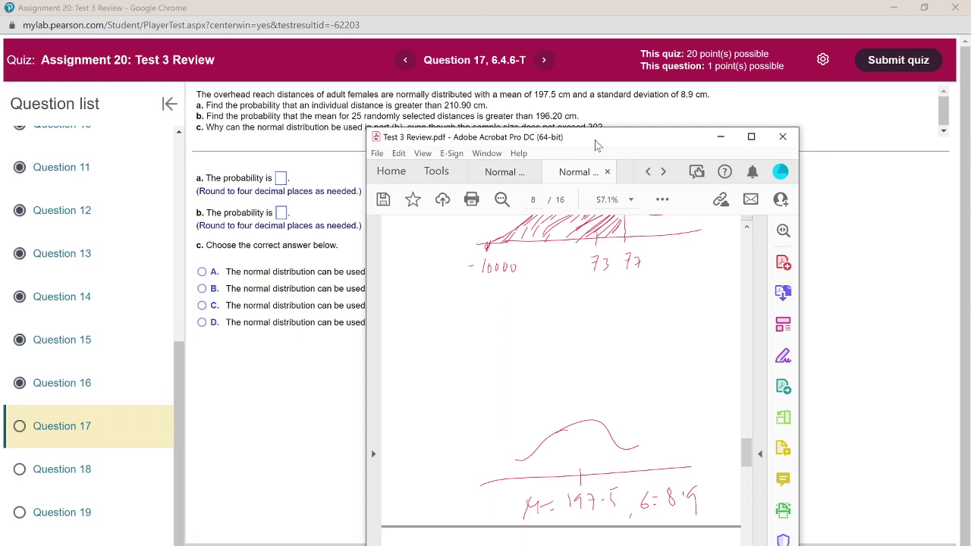
# Step: Mark x = 210.9 on the curve and shade the right tail beyond it
pyautogui.moveTo(606, 443); pyautogui.dragTo(605, 482)
pyautogui.moveTo(622, 413); pyautogui.dragTo(630, 412)
pyautogui.moveTo(636, 396); pyautogui.dragTo(635, 409)
pyautogui.moveTo(647, 396); pyautogui.dragTo(644, 406)
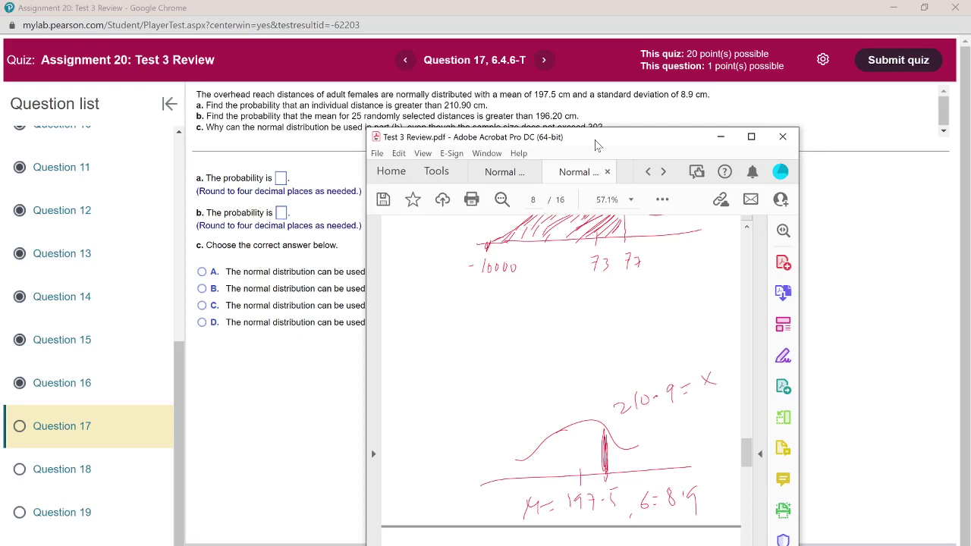
pyautogui.moveTo(640, 444); pyautogui.dragTo(672, 429)
pyautogui.moveTo(609, 460); pyautogui.dragTo(637, 440)
pyautogui.moveTo(614, 463)
pyautogui.mouseDown()
pyautogui.moveTo(643, 443)
pyautogui.moveTo(643, 452)
pyautogui.mouseUp()
pyautogui.moveTo(631, 470); pyautogui.dragTo(662, 444)
pyautogui.moveTo(651, 462); pyautogui.dragTo(681, 430)
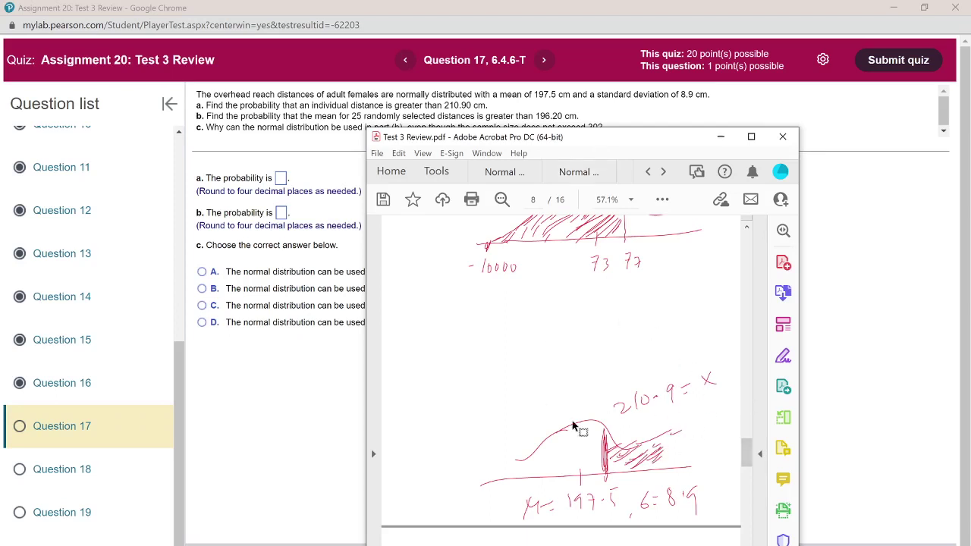
pyautogui.hotkey('alt', 'Tab')
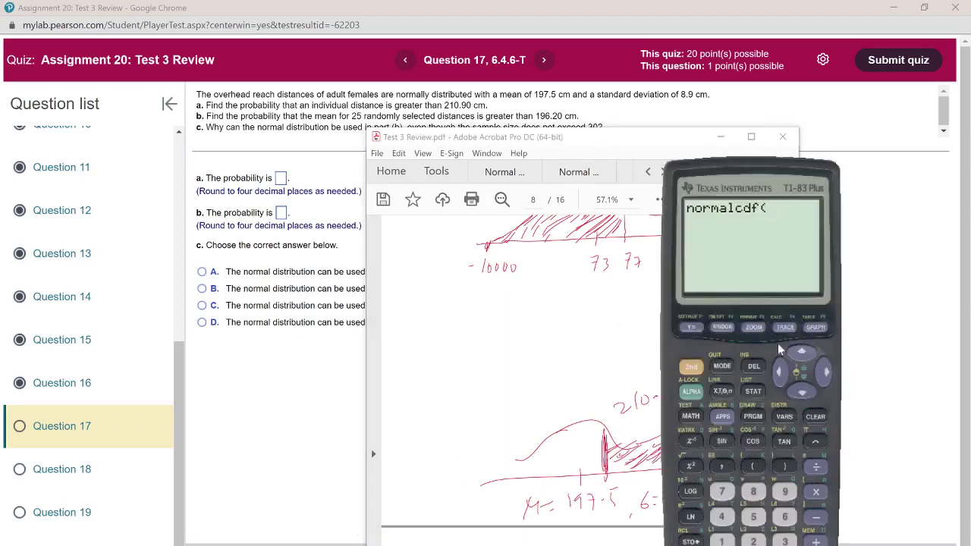
# Step: Enter lower bound 210.9 and upper bound 100000 into normalcdf
pyautogui.moveTo(757, 174); pyautogui.dragTo(435, 163)
pyautogui.click(431, 530)
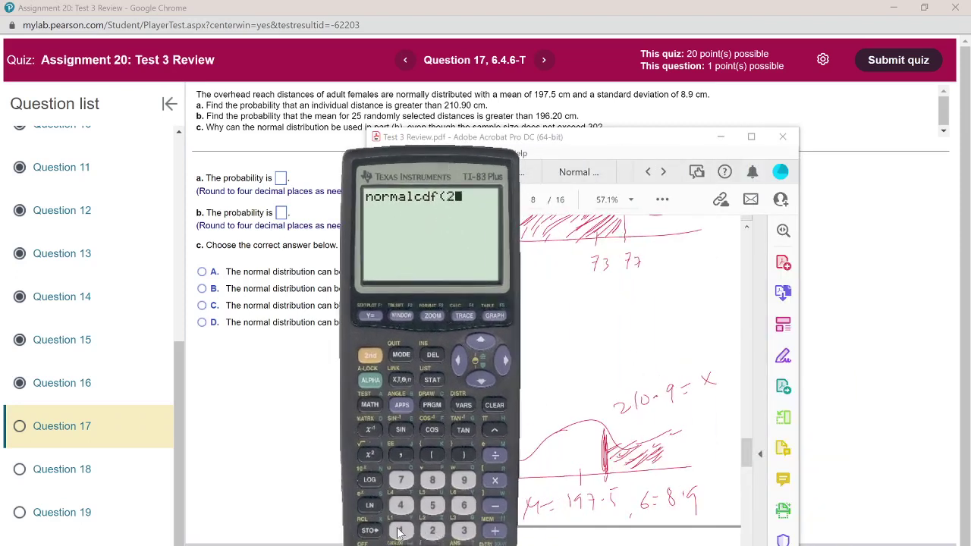
pyautogui.click(400, 530)
pyautogui.write('0.')
pyautogui.click(464, 480)
pyautogui.click(400, 454)
pyautogui.click(400, 530)
pyautogui.write('00000')
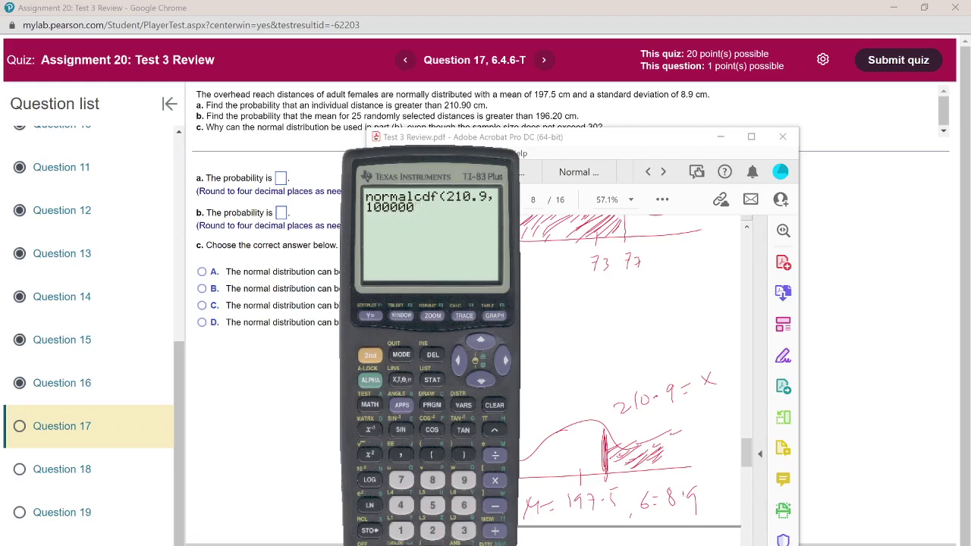
pyautogui.click(401, 454)
# Step: Add mean 197.5 and standard deviation 8.9, then evaluate to .0660826612
pyautogui.click(402, 530)
pyautogui.click(463, 480)
pyautogui.click(401, 479)
pyautogui.click(432, 542)
pyautogui.click(432, 505)
pyautogui.click(400, 455)
pyautogui.click(432, 480)
pyautogui.click(432, 542)
pyautogui.click(464, 480)
pyautogui.click(463, 454)
pyautogui.press('Return')
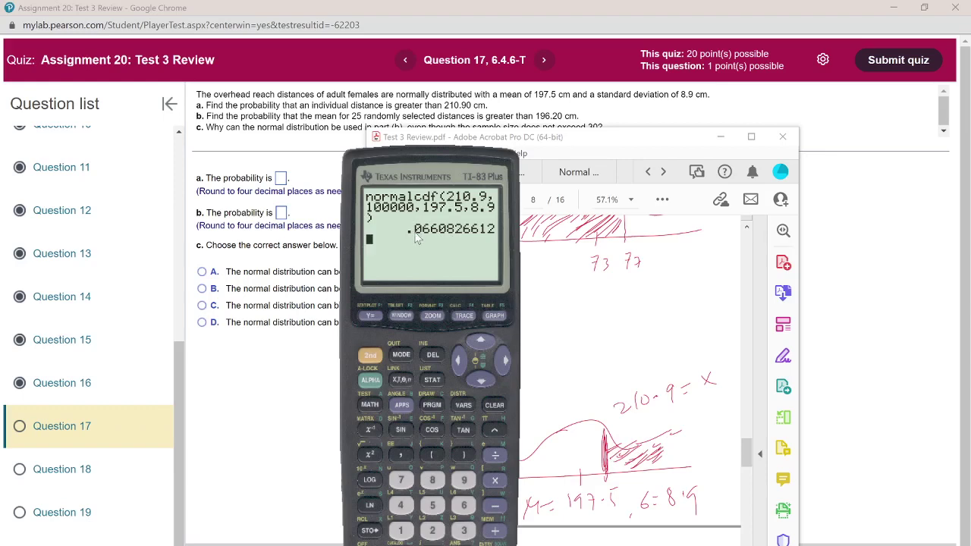
# Step: Record .0661 as Question 17 part a's probability
pyautogui.moveTo(463, 170); pyautogui.dragTo(503, 178)
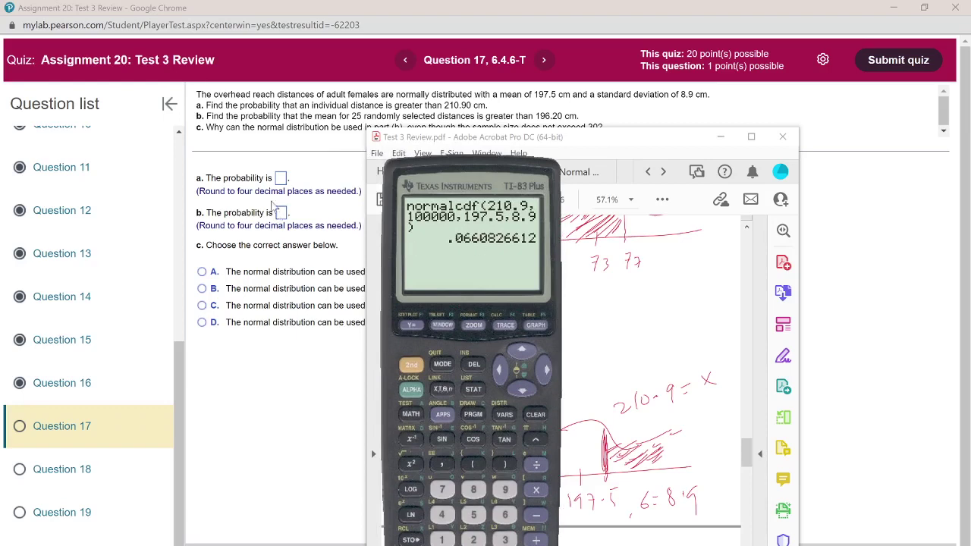
pyautogui.click(280, 179)
pyautogui.write('0')
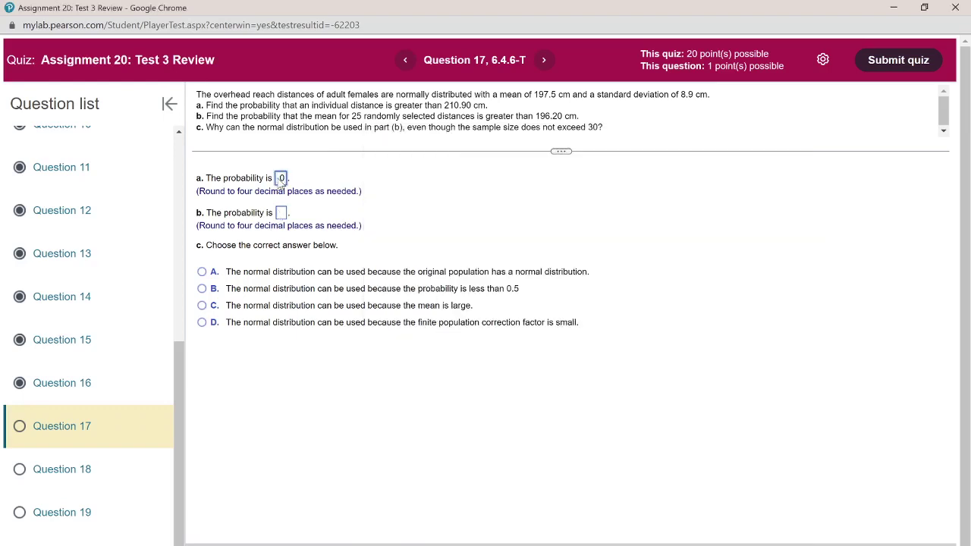
pyautogui.write('661')
# Step: On page 9 of the PDF, handwrite normalcdf( ) with lower bound 196.2
pyautogui.click(503, 518)
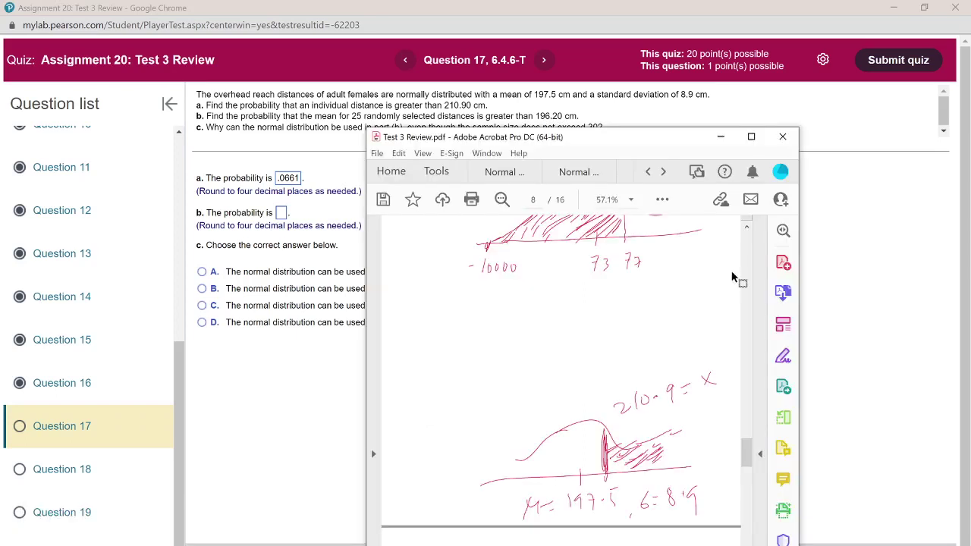
pyautogui.moveTo(747, 453); pyautogui.dragTo(747, 474)
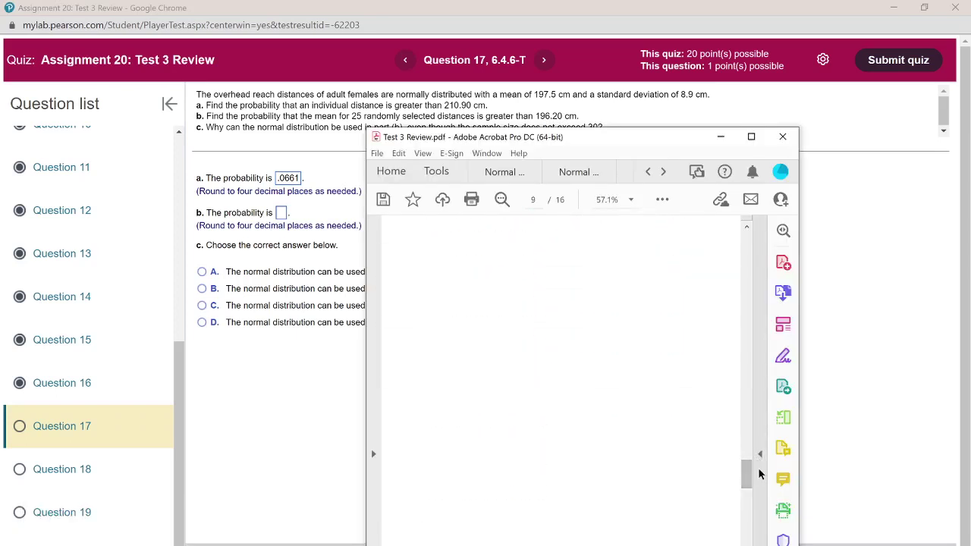
pyautogui.moveTo(410, 345); pyautogui.dragTo(438, 334)
pyautogui.moveTo(447, 344)
pyautogui.mouseDown()
pyautogui.moveTo(458, 329)
pyautogui.moveTo(505, 346)
pyautogui.mouseUp()
pyautogui.moveTo(516, 311)
pyautogui.mouseDown()
pyautogui.moveTo(516, 341)
pyautogui.moveTo(552, 313)
pyautogui.mouseUp()
pyautogui.moveTo(569, 322)
pyautogui.mouseDown()
pyautogui.moveTo(563, 358)
pyautogui.moveTo(574, 343)
pyautogui.mouseUp()
pyautogui.moveTo(598, 288); pyautogui.dragTo(590, 373)
pyautogui.moveTo(724, 289); pyautogui.dragTo(720, 375)
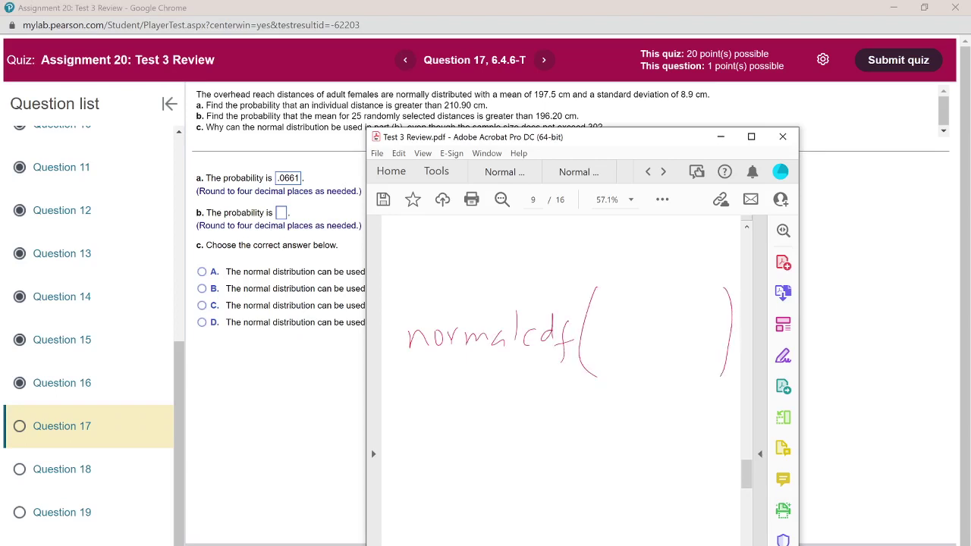
pyautogui.moveTo(593, 316); pyautogui.dragTo(593, 338)
pyautogui.moveTo(608, 322)
pyautogui.mouseDown()
pyautogui.moveTo(607, 338)
pyautogui.moveTo(612, 329)
pyautogui.mouseUp()
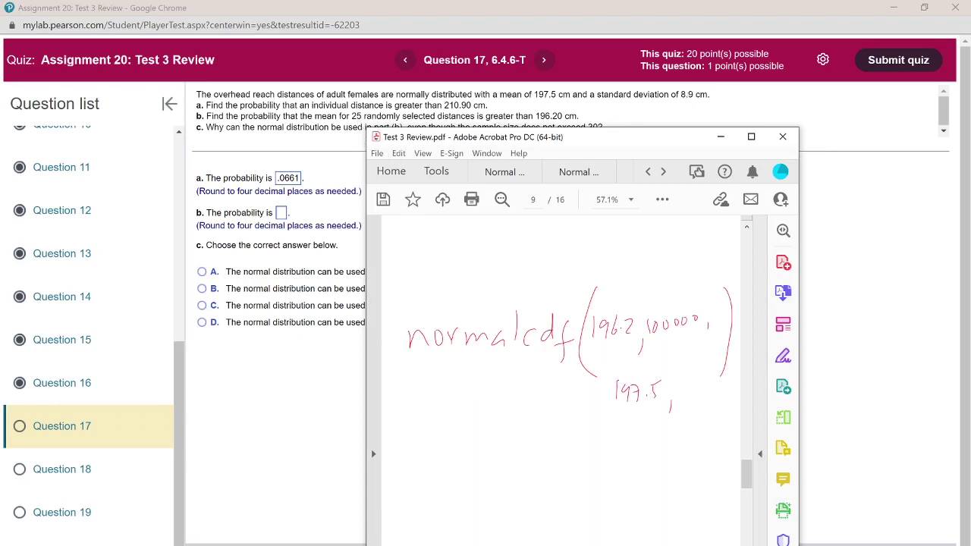
# Step: Write the 8.9/5 spread and √25 = 5 below the formula
pyautogui.moveTo(683, 370); pyautogui.dragTo(682, 385)
pyautogui.moveTo(406, 531)
pyautogui.mouseDown()
pyautogui.moveTo(438, 500)
pyautogui.moveTo(458, 498)
pyautogui.mouseUp()
pyautogui.moveTo(441, 523); pyautogui.dragTo(466, 544)
pyautogui.moveTo(469, 513); pyautogui.dragTo(487, 510)
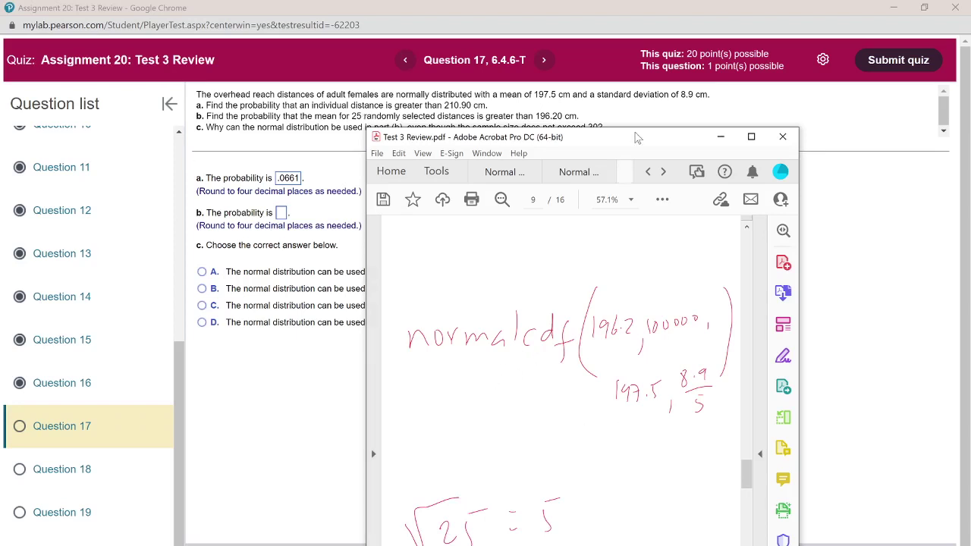
pyautogui.moveTo(629, 144); pyautogui.dragTo(744, 74)
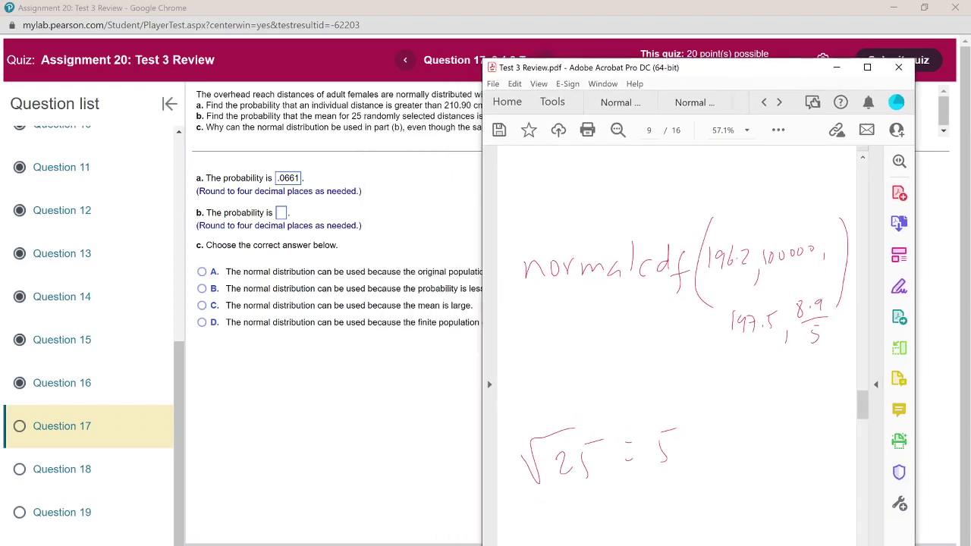
pyautogui.hotkey('alt', 'Tab')
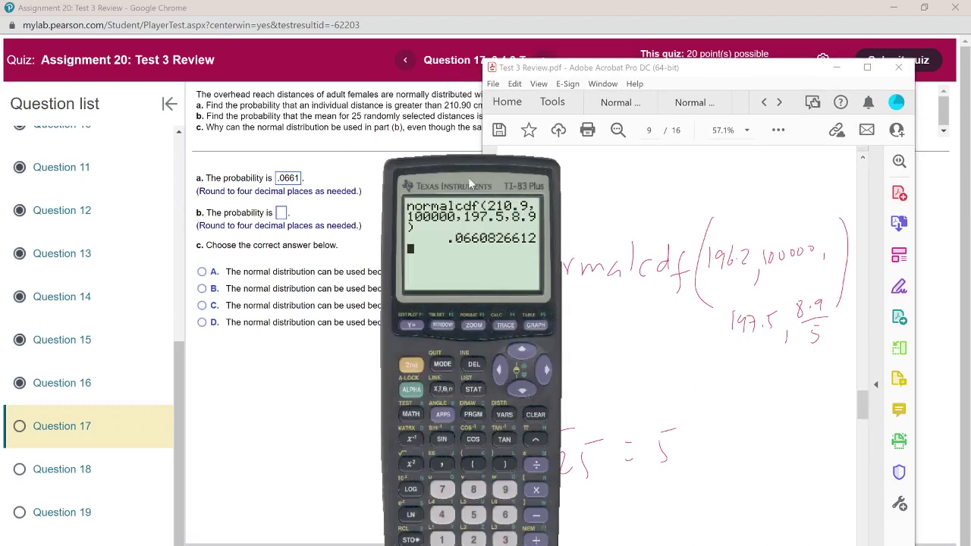
# Step: Compute normalcdf(196.2,100000,197.5,8.9/5) on the TI-83, giving .7674
pyautogui.moveTo(474, 377); pyautogui.dragTo(380, 389)
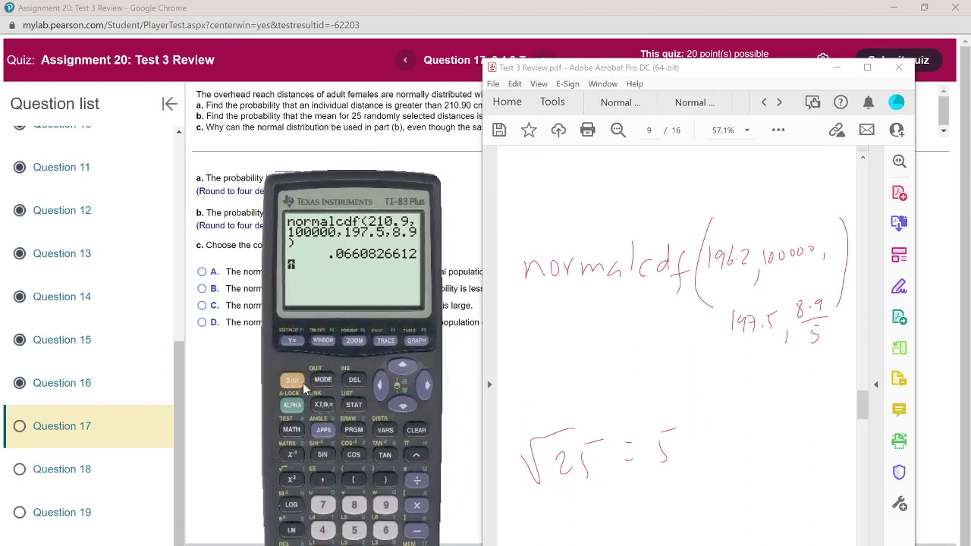
pyautogui.click(385, 428)
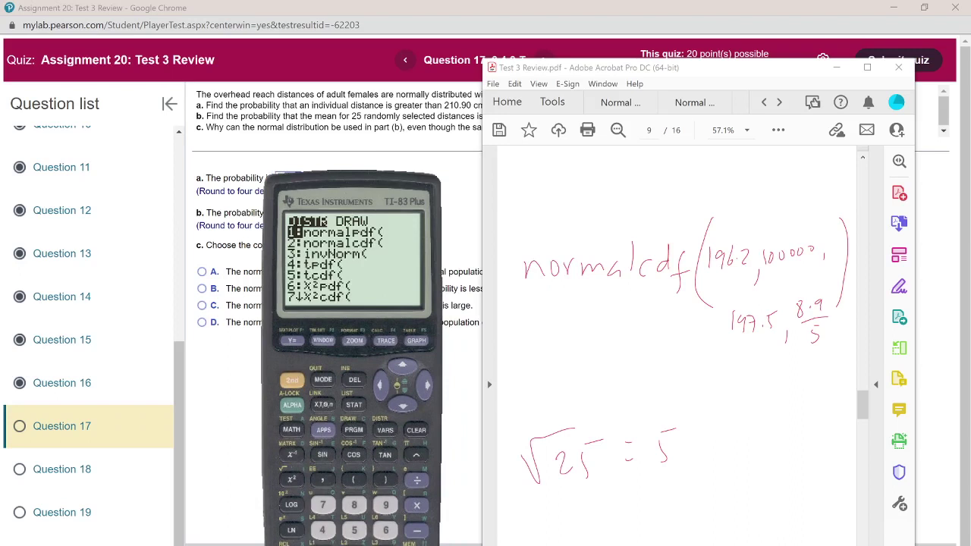
pyautogui.press('2')
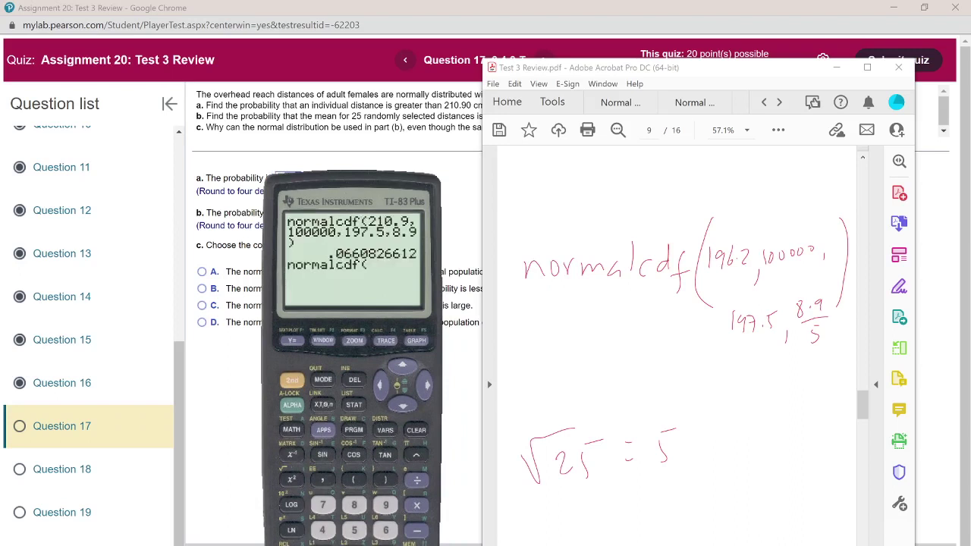
pyautogui.write('196.2,10000')
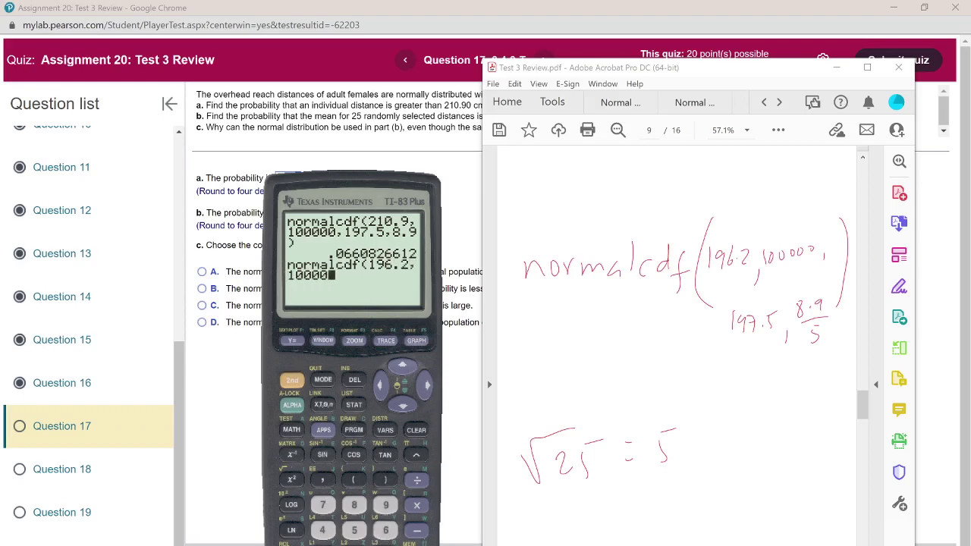
pyautogui.write('0,197.5')
pyautogui.click(322, 480)
pyautogui.click(354, 506)
pyautogui.write('.')
pyautogui.click(385, 505)
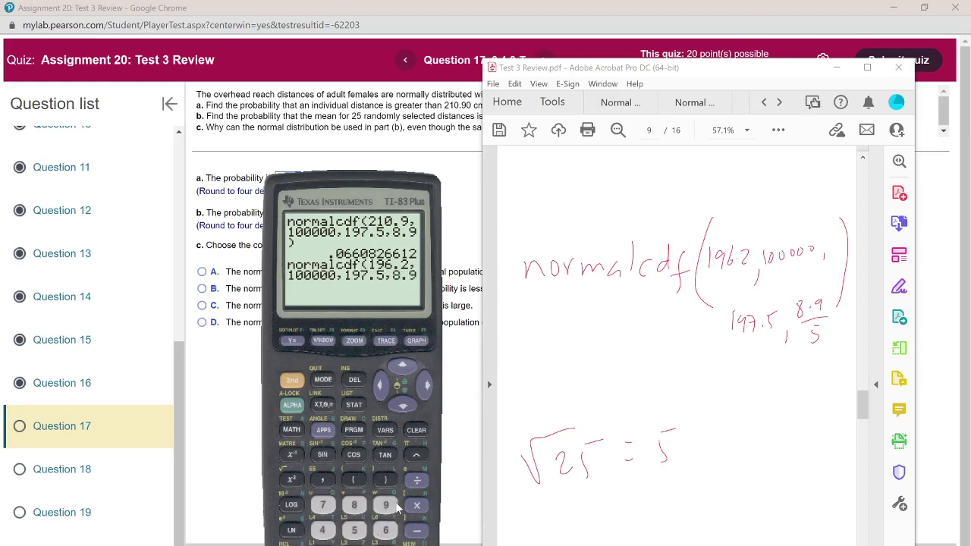
pyautogui.click(417, 480)
pyautogui.click(354, 530)
pyautogui.click(386, 480)
pyautogui.press('Return')
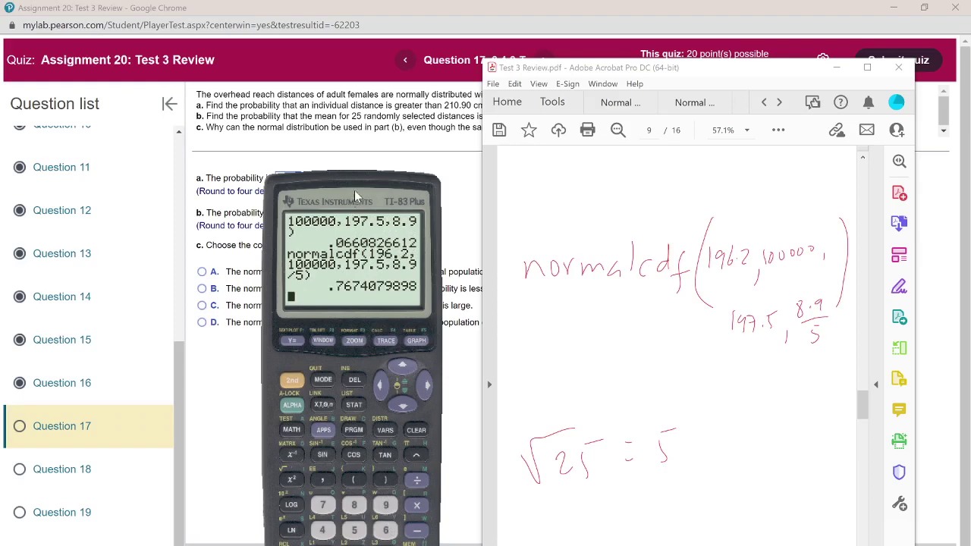
# Step: Enter .7674 for part (b), choose option A for part (c), and check Question 17
pyautogui.moveTo(355, 196); pyautogui.dragTo(558, 189)
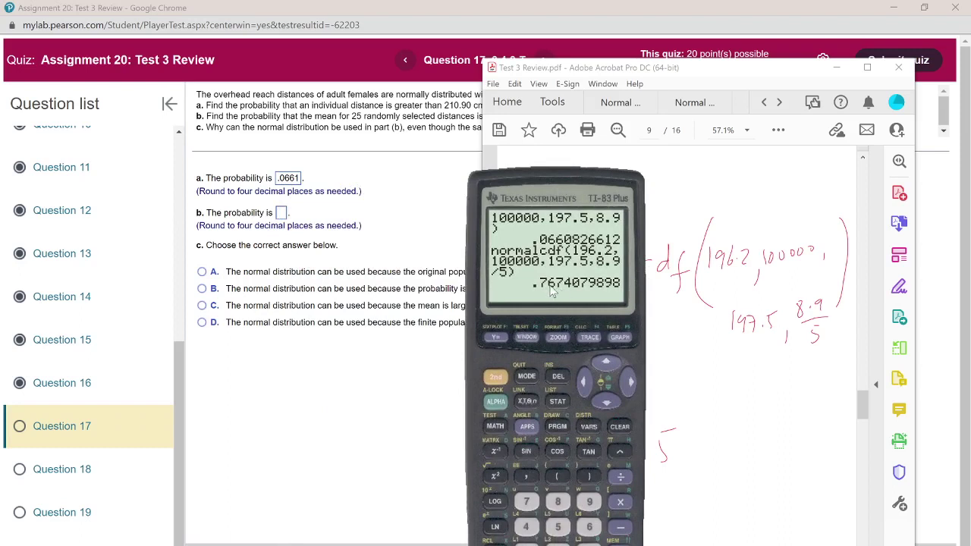
pyautogui.click(282, 214)
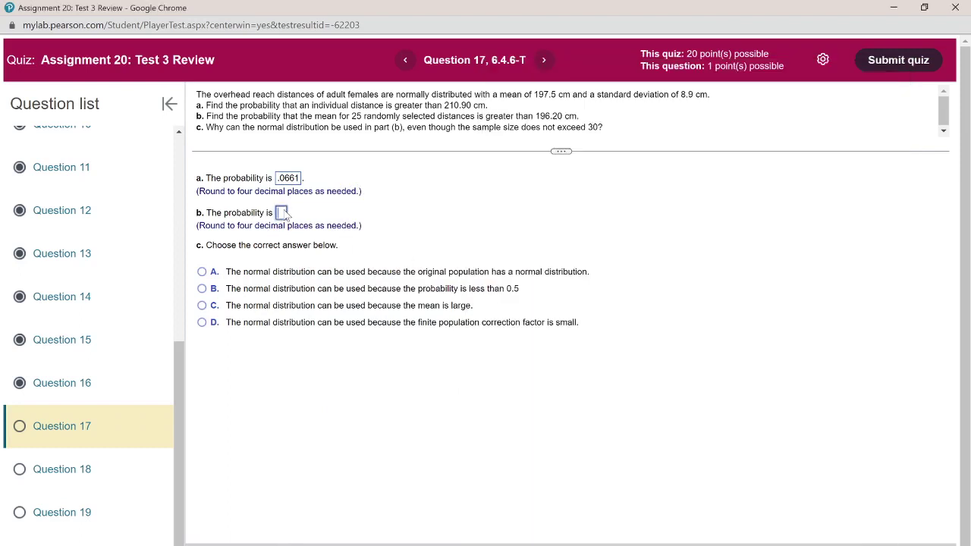
pyautogui.write('.7674')
pyautogui.click(202, 273)
pyautogui.moveTo(401, 94); pyautogui.dragTo(493, 94)
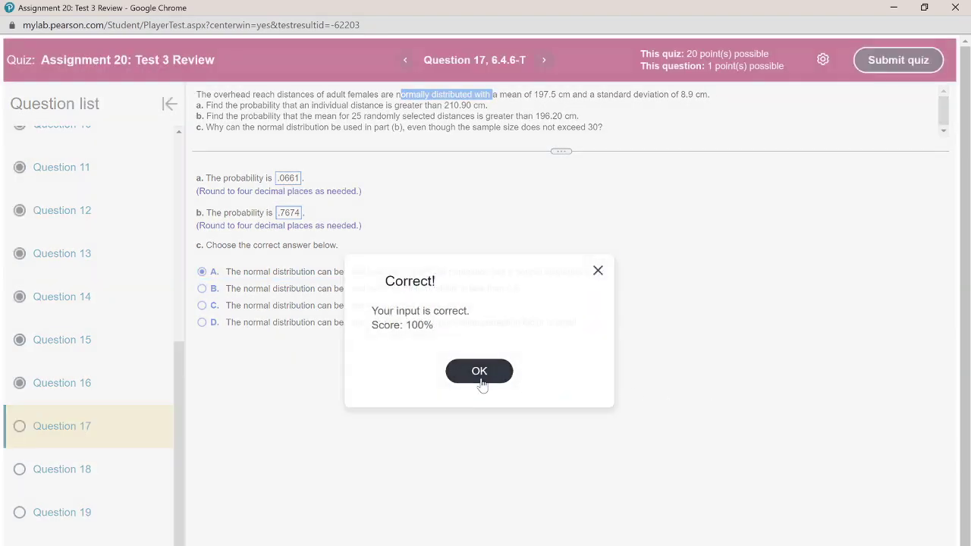
pyautogui.click(481, 383)
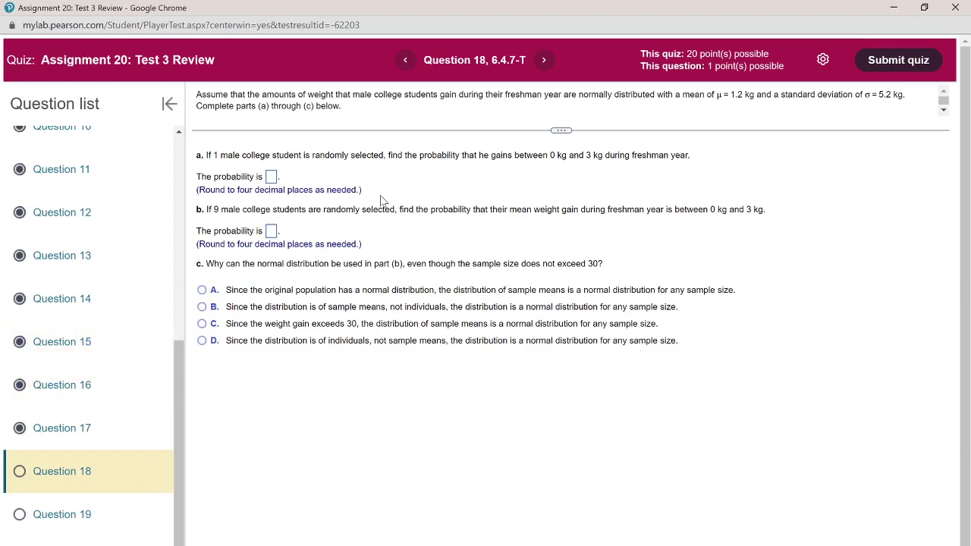
# Step: Try twice to skip to Question 19, dismissing each navigation-not-allowed alert
pyautogui.scroll(-1, 370, 180)
pyautogui.scroll(1, 486, 278)
pyautogui.scroll(-1, 353, 134)
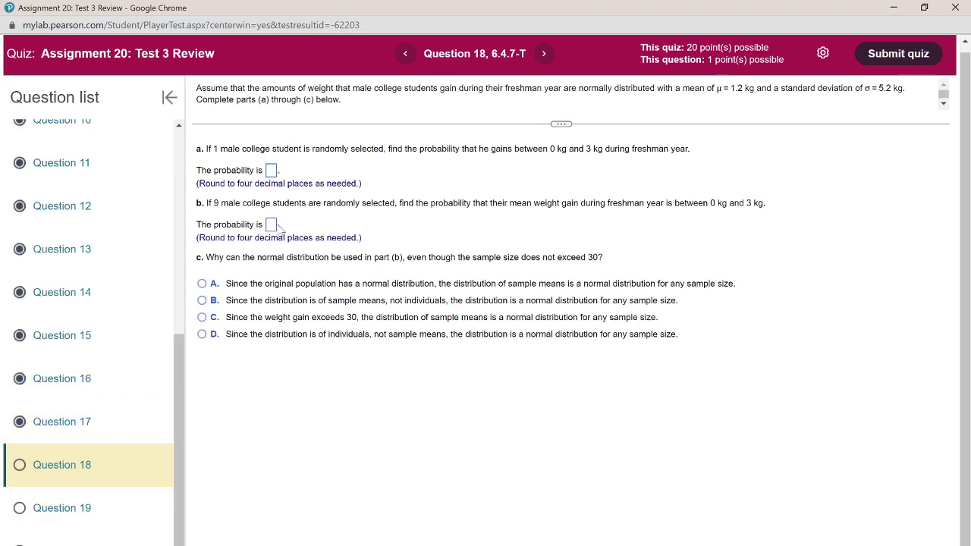
pyautogui.click(272, 170)
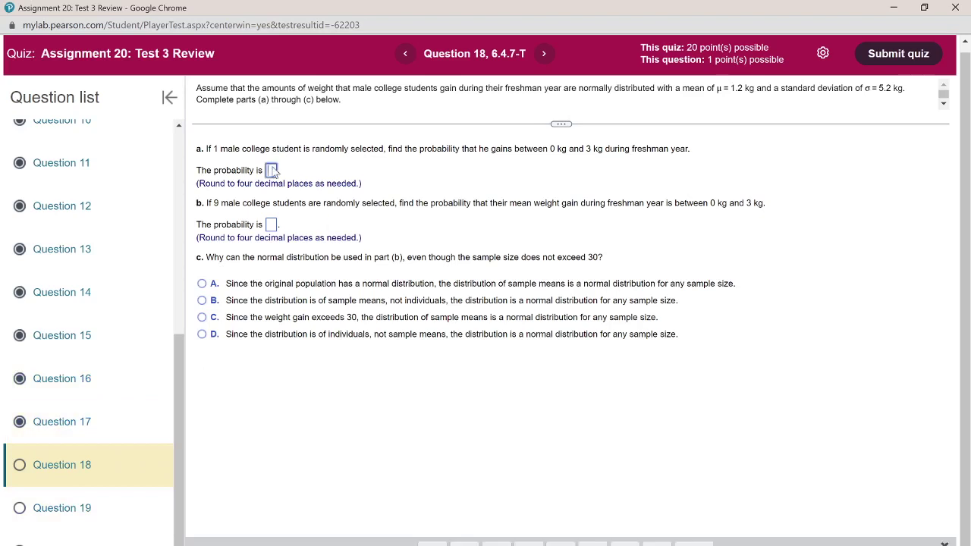
pyautogui.click(275, 225)
pyautogui.click(90, 501)
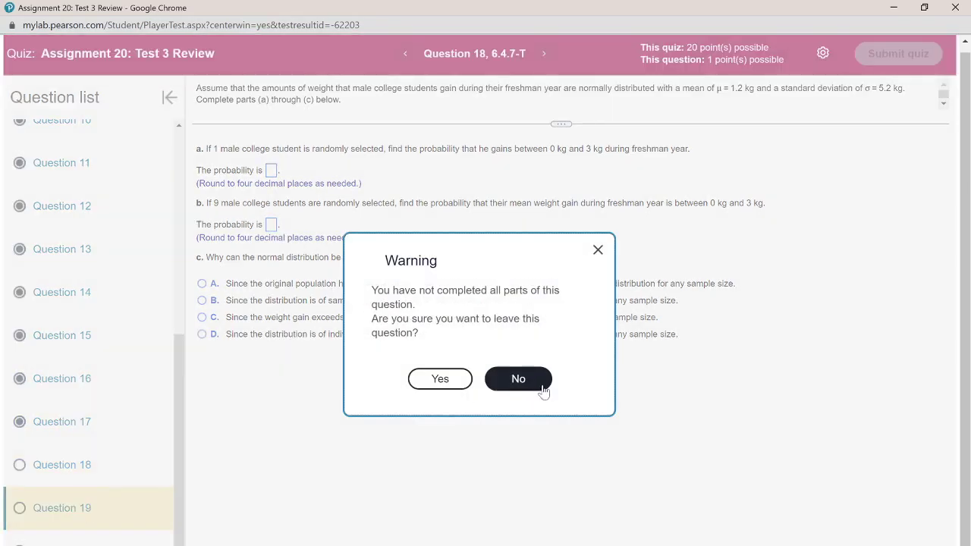
pyautogui.click(439, 377)
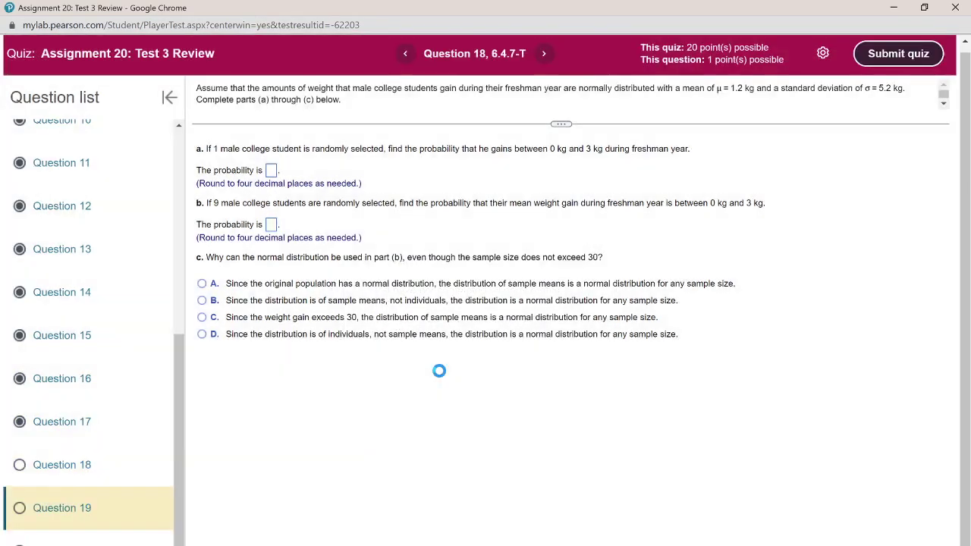
pyautogui.click(460, 373)
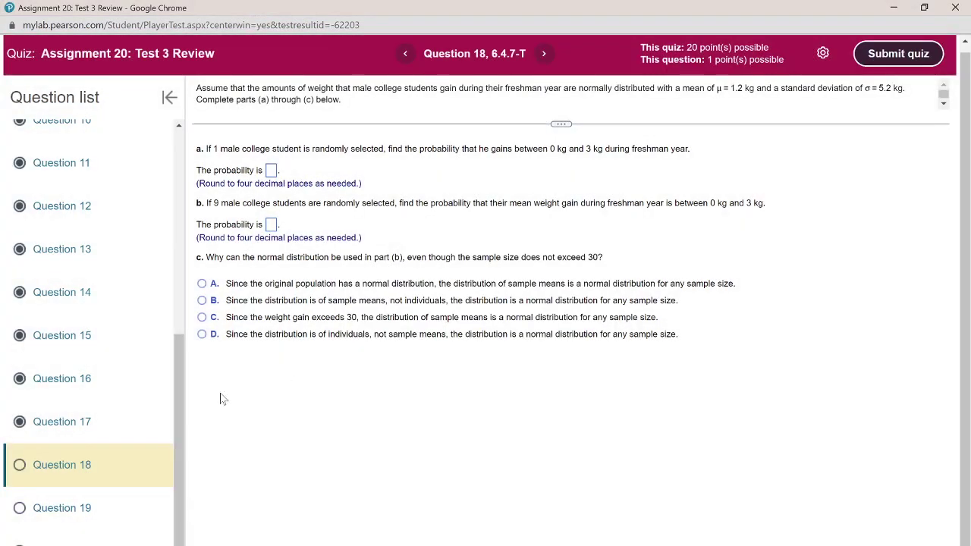
pyautogui.click(98, 505)
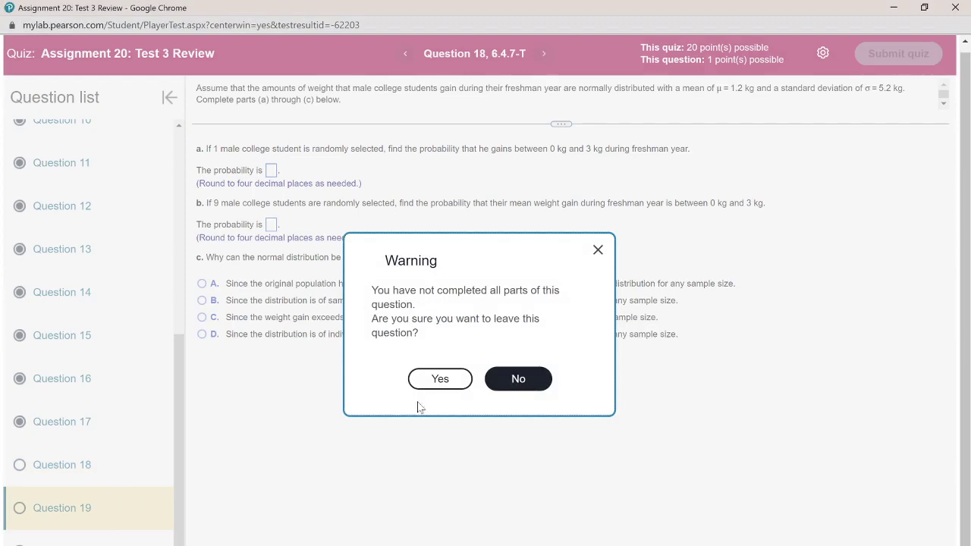
pyautogui.click(422, 379)
pyautogui.click(450, 371)
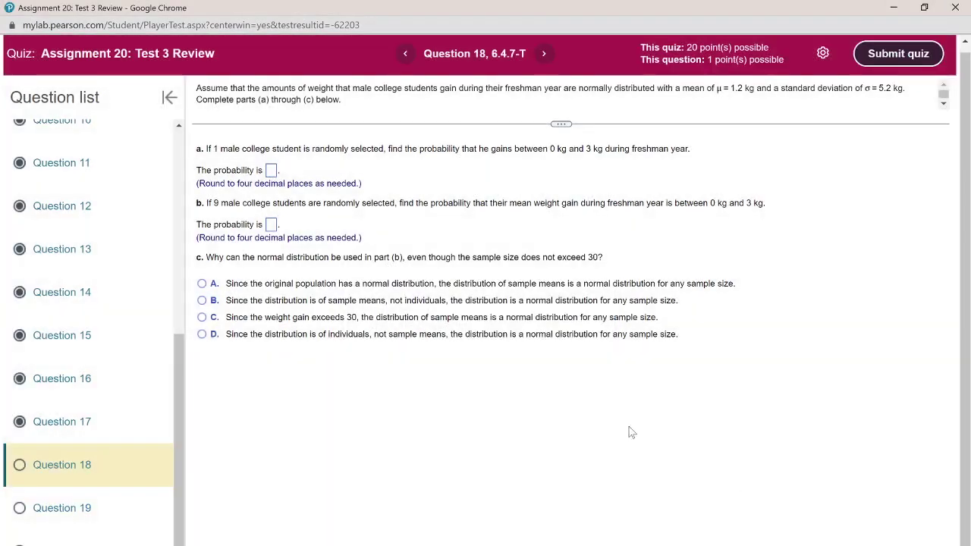
# Step: Attempt to submit the quiz, dismiss the refusal alert, and bring the TI-83 calculator back
pyautogui.click(898, 53)
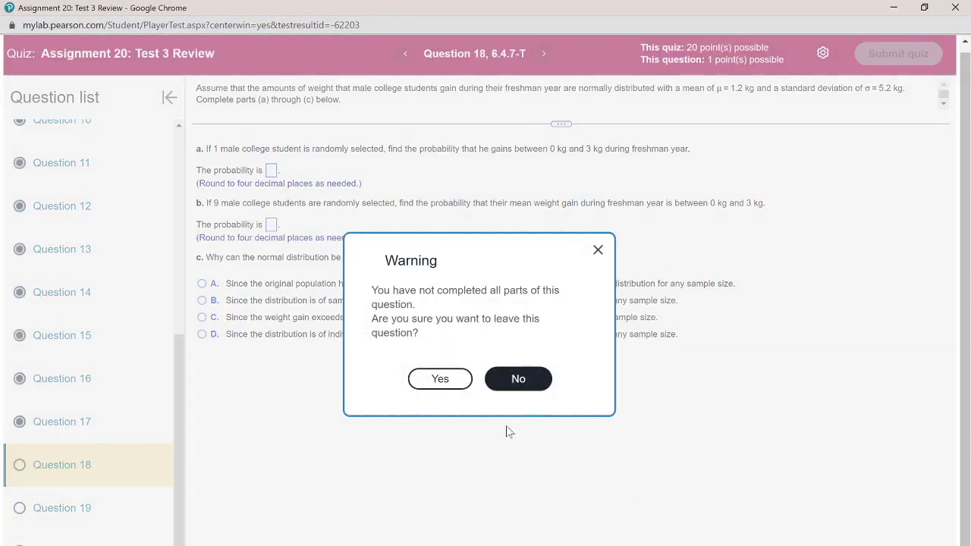
pyautogui.click(443, 383)
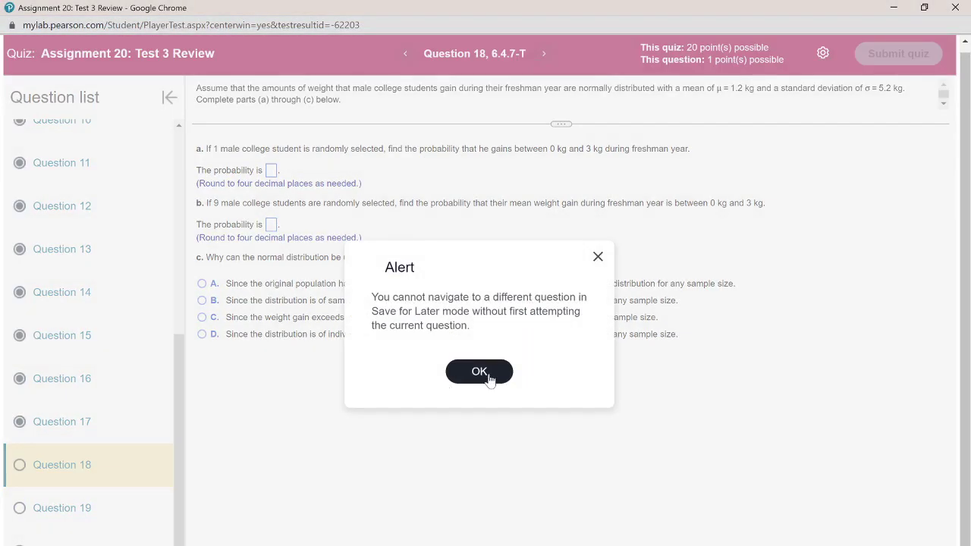
pyautogui.click(492, 378)
pyautogui.scroll(-1, 91, 459)
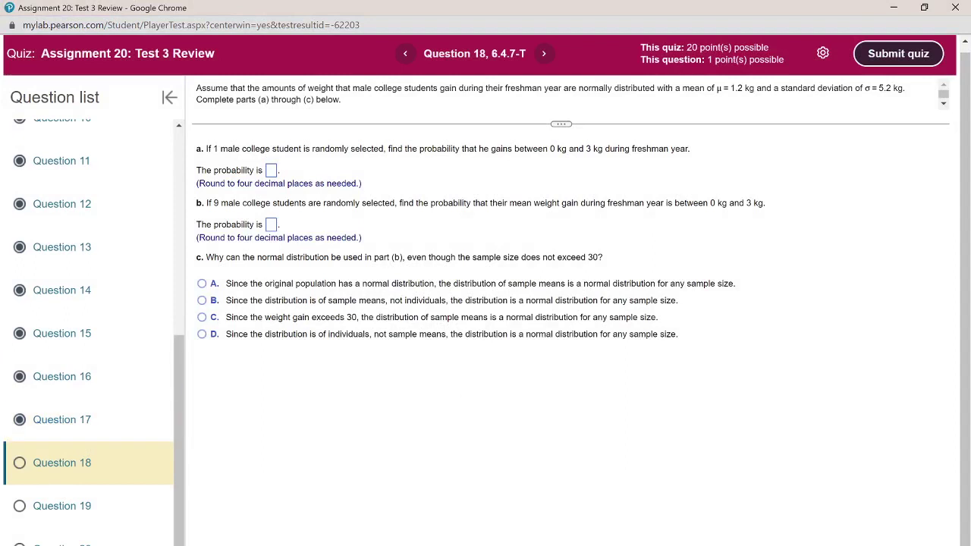
pyautogui.click(347, 531)
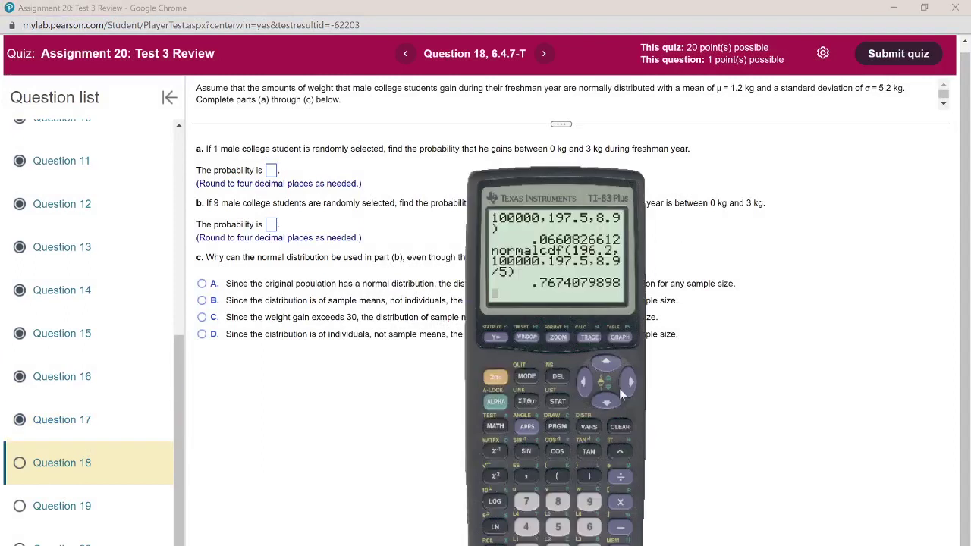
# Step: Clear the calculator screen and insert normalcdf( from the distribution menu
pyautogui.click(618, 426)
pyautogui.moveTo(573, 194); pyautogui.dragTo(566, 146)
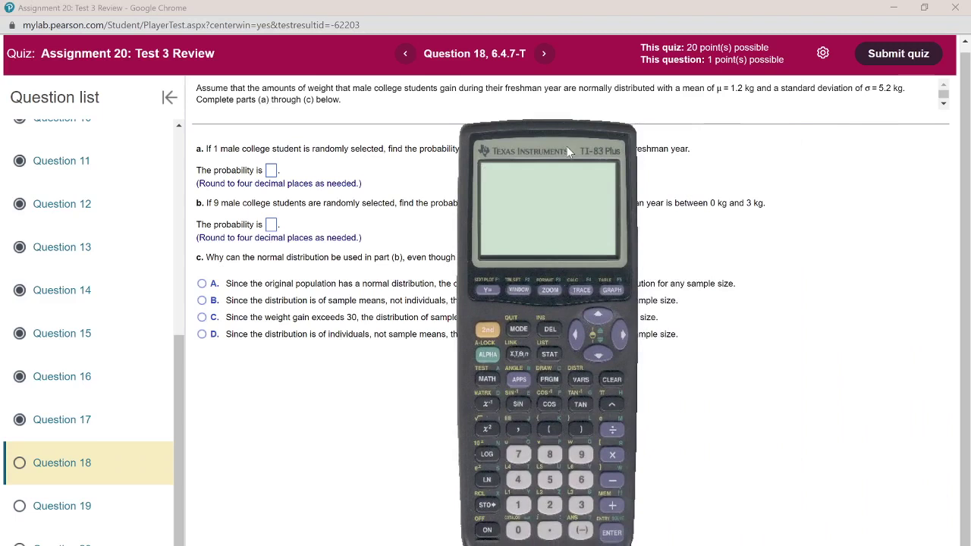
pyautogui.click(488, 332)
pyautogui.click(581, 379)
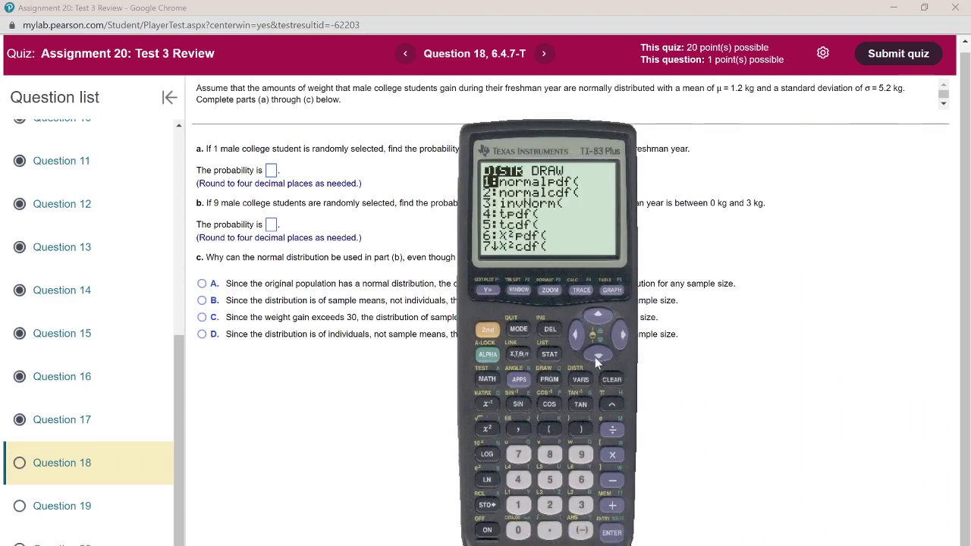
pyautogui.click(597, 355)
pyautogui.click(612, 533)
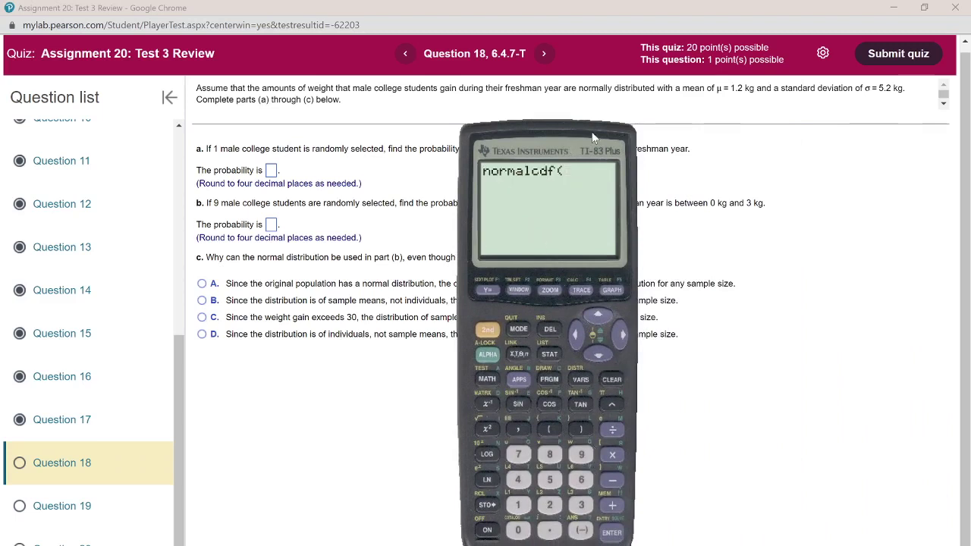
pyautogui.moveTo(594, 138); pyautogui.dragTo(753, 179)
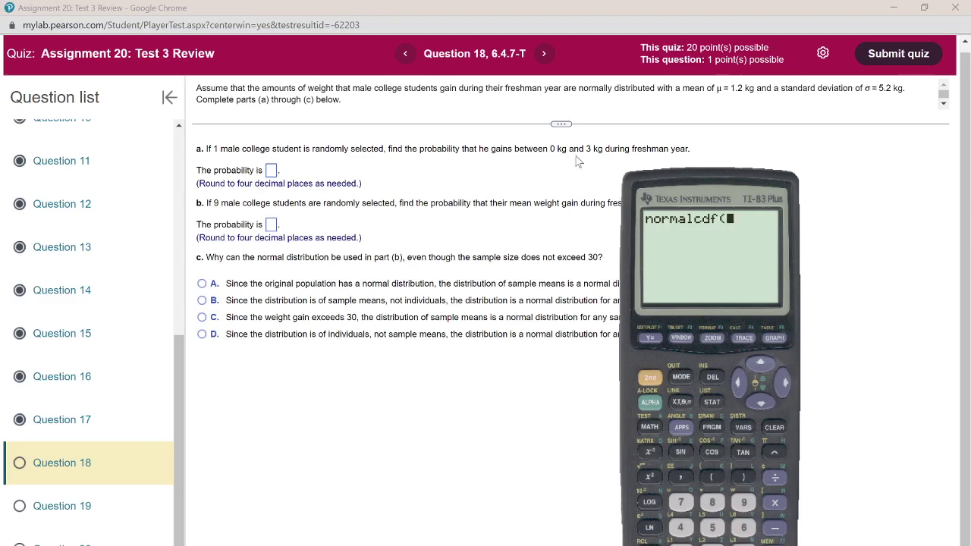
pyautogui.moveTo(656, 176); pyautogui.dragTo(636, 151)
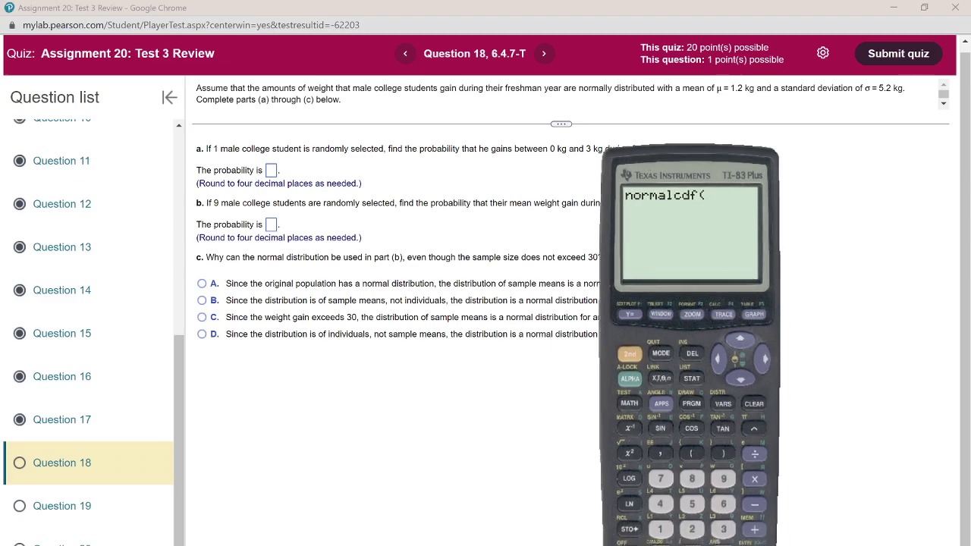
# Step: Complete normalcdf(0,3,1.2,5.2) and evaluate it to .2266393043
pyautogui.click(660, 544)
pyautogui.click(661, 453)
pyautogui.click(723, 528)
pyautogui.click(660, 529)
pyautogui.click(692, 543)
pyautogui.click(692, 530)
pyautogui.click(668, 453)
pyautogui.click(692, 503)
pyautogui.click(691, 543)
pyautogui.click(691, 529)
pyautogui.click(723, 452)
pyautogui.press('Return')
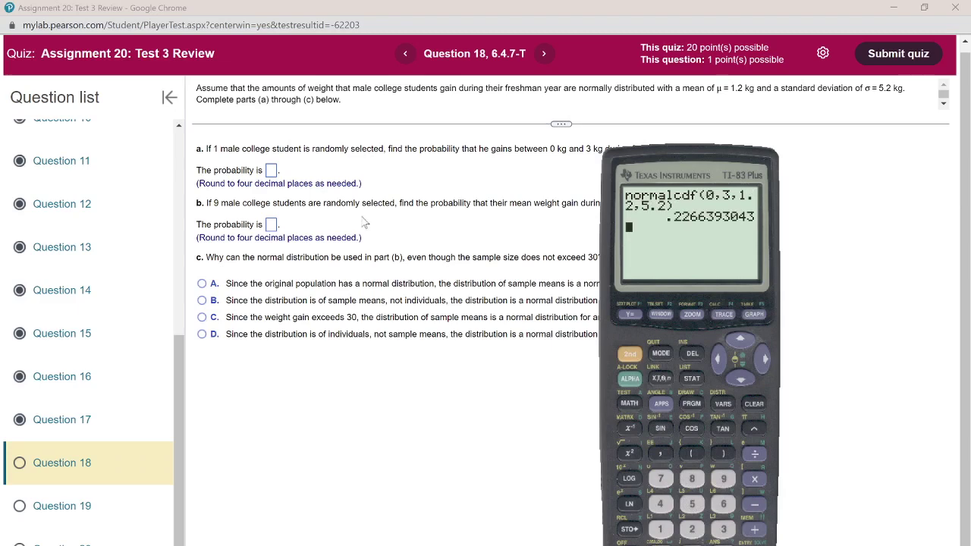
# Step: Enter .2266 as part (a)'s probability, then return to the calculator
pyautogui.click(271, 171)
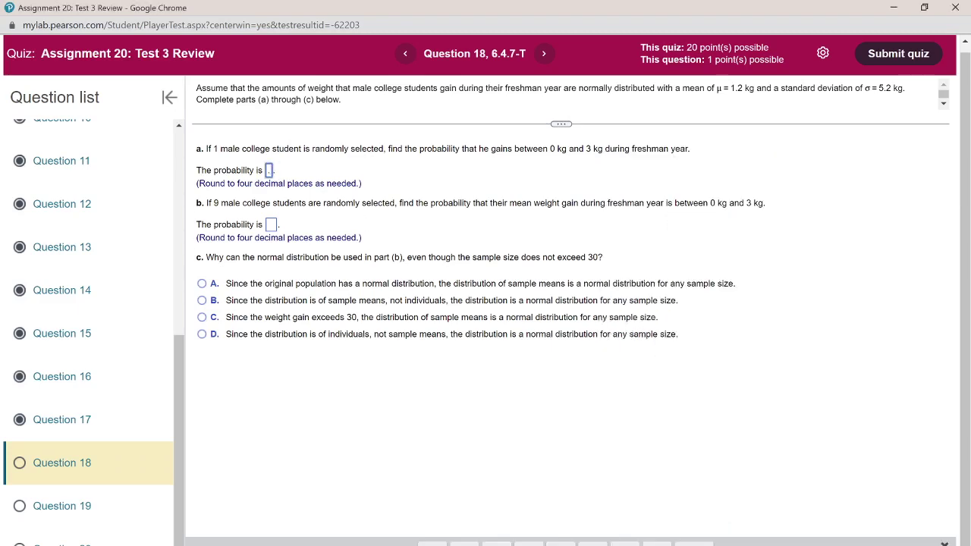
pyautogui.write('.2266')
pyautogui.click(271, 226)
pyautogui.hotkey('alt', 'Tab')
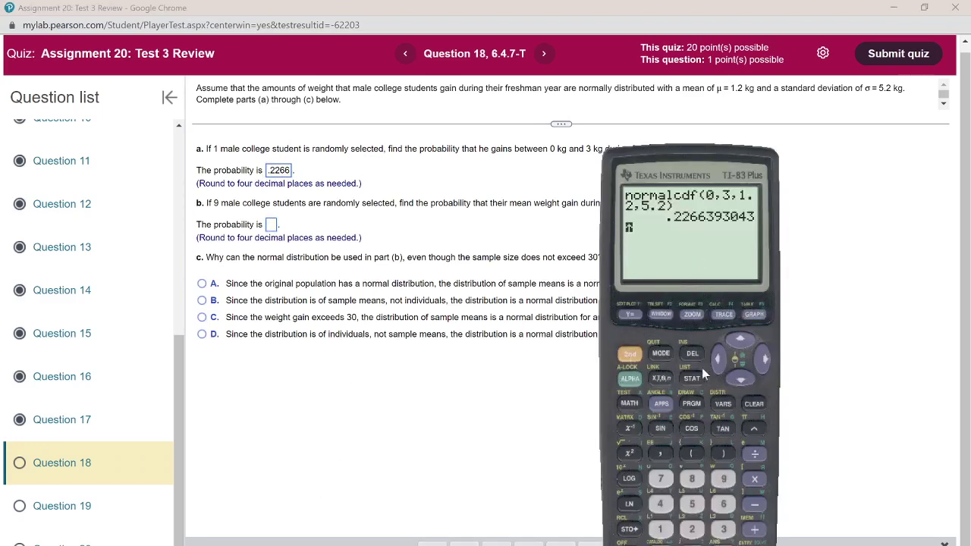
# Step: Insert normalcdf( on a new calculator line with bounds 0 and 3
pyautogui.click(724, 403)
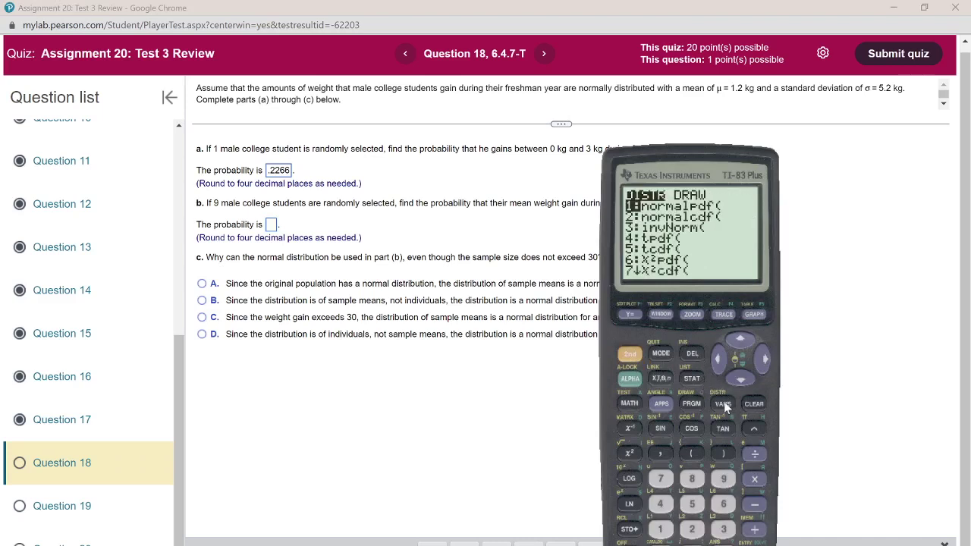
pyautogui.click(739, 380)
pyautogui.click(691, 529)
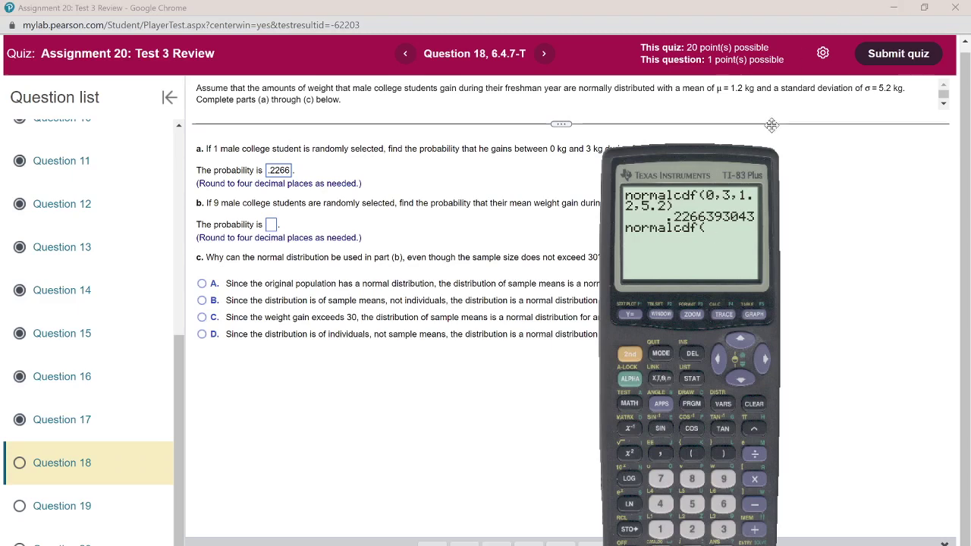
pyautogui.moveTo(670, 272); pyautogui.dragTo(681, 326)
pyautogui.moveTo(719, 219); pyautogui.dragTo(654, 139)
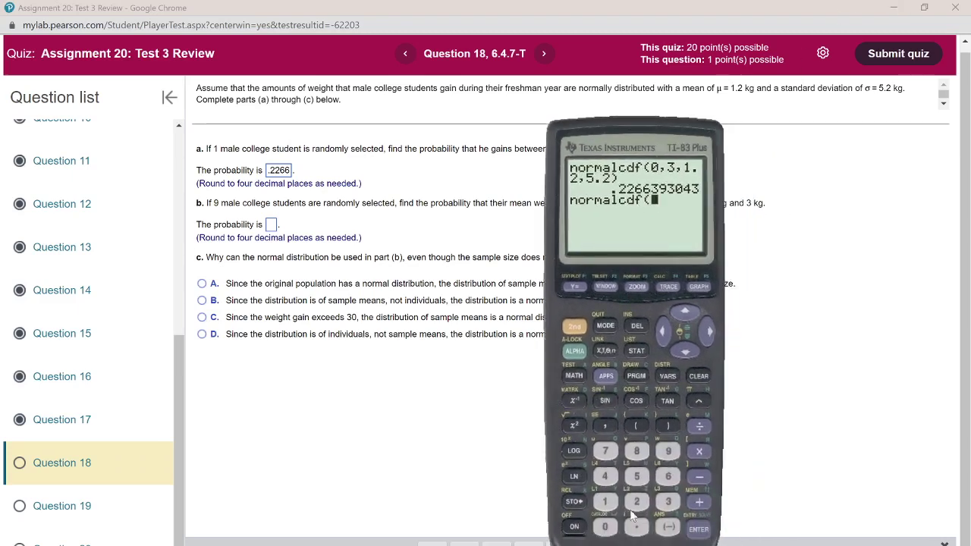
pyautogui.click(606, 526)
pyautogui.click(605, 427)
pyautogui.click(664, 501)
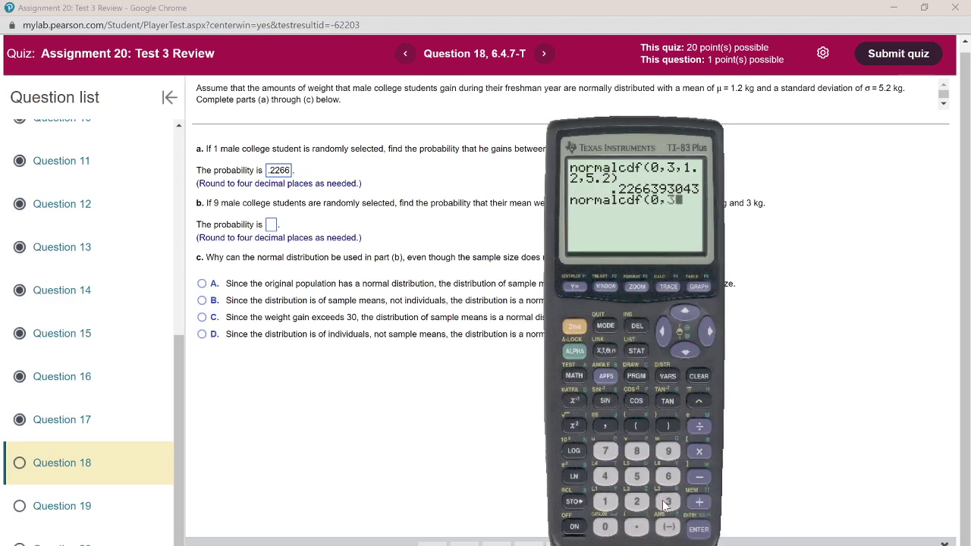
pyautogui.click(607, 430)
# Step: Finish with mean 1.2 and standard deviation 5.2/3, and evaluate the sample-mean probability
pyautogui.click(605, 501)
pyautogui.click(636, 526)
pyautogui.click(637, 505)
pyautogui.click(607, 427)
pyautogui.click(636, 477)
pyautogui.click(641, 528)
pyautogui.click(637, 502)
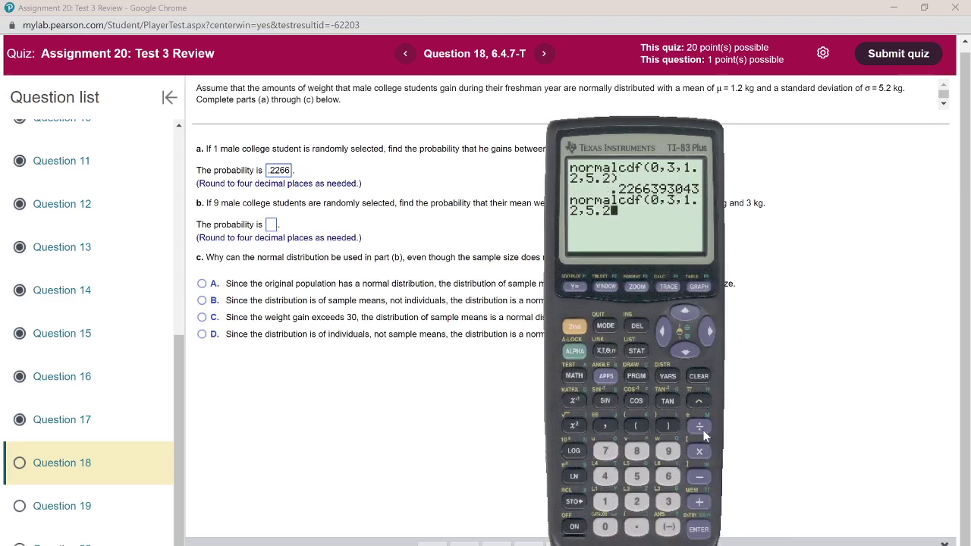
pyautogui.click(700, 428)
pyautogui.click(668, 501)
pyautogui.click(668, 426)
pyautogui.click(699, 529)
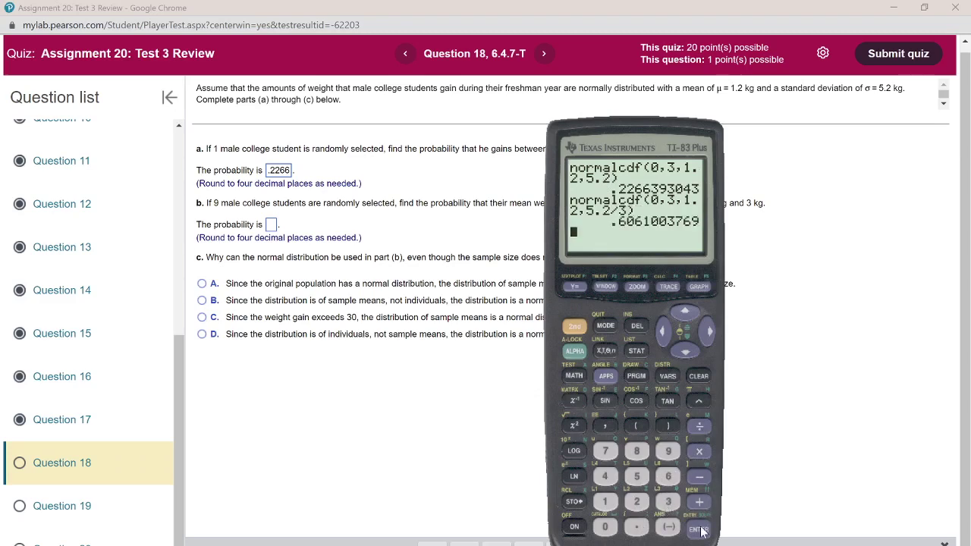
# Step: Enter .6061 for part (b), choose option A, and have Question 18 graded correct
pyautogui.click(272, 227)
pyautogui.write('.6')
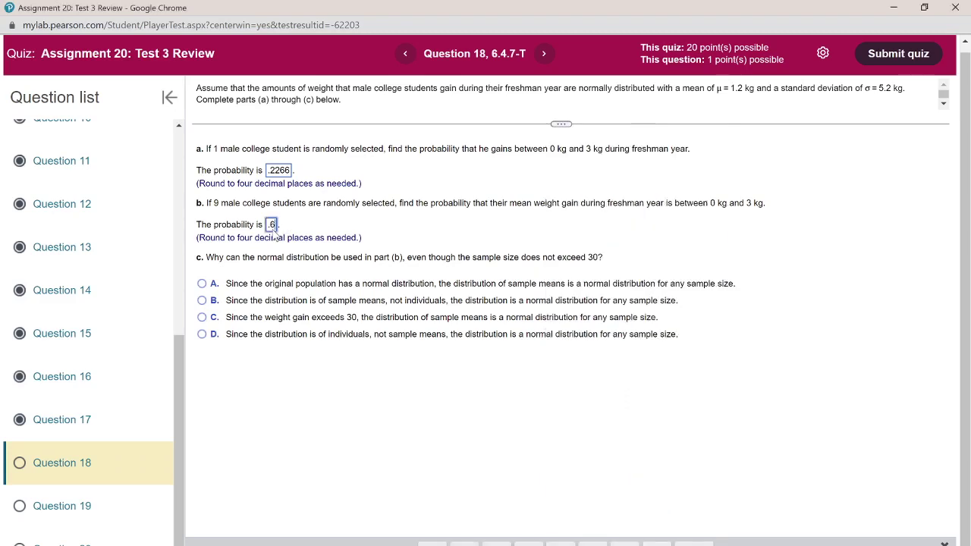
pyautogui.write('061')
pyautogui.click(201, 283)
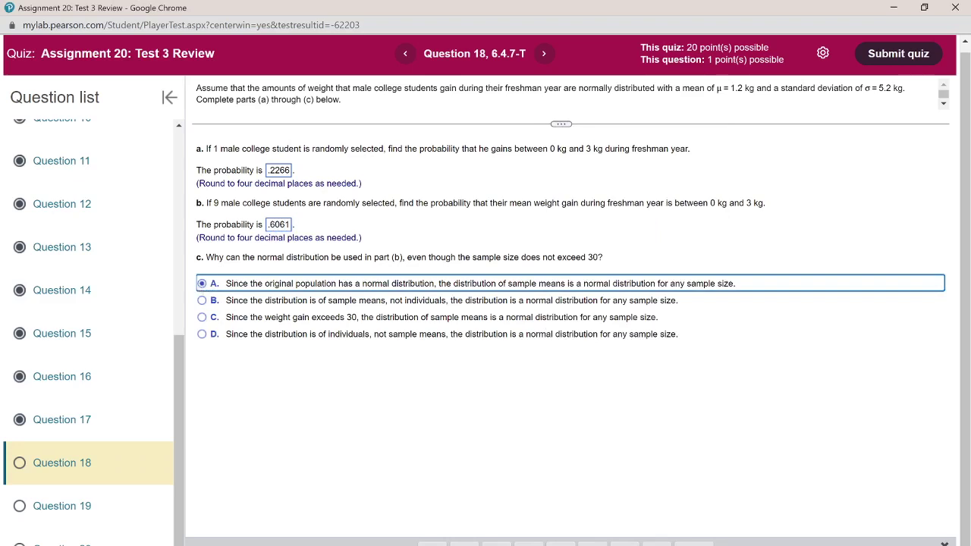
pyautogui.click(691, 474)
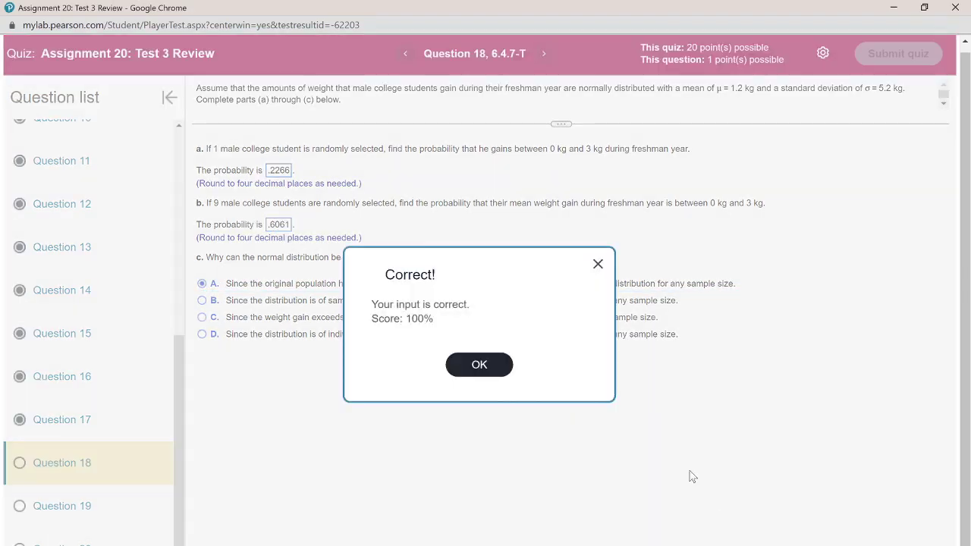
pyautogui.click(480, 365)
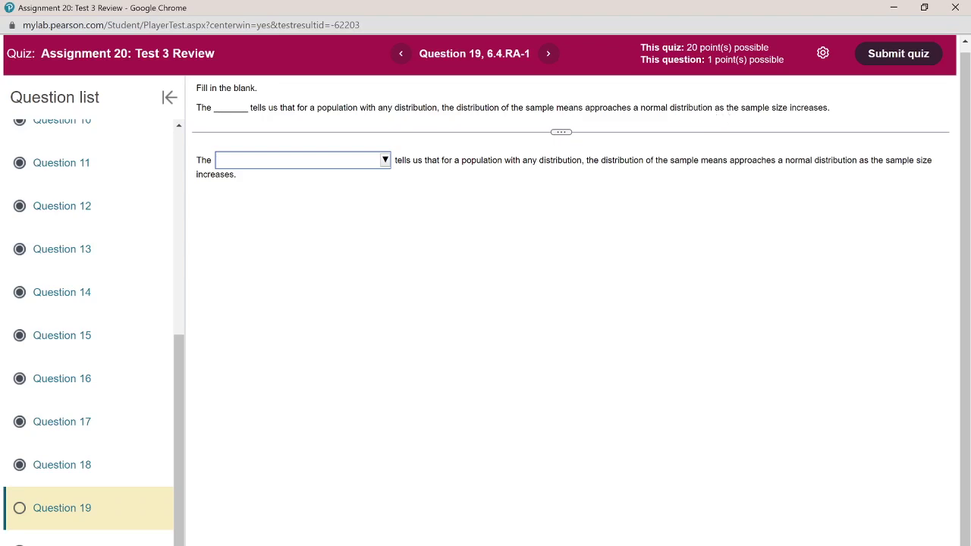
# Step: Pick Central Limit Theorem from the blank's dropdown and confirm the correct answer
pyautogui.click(376, 161)
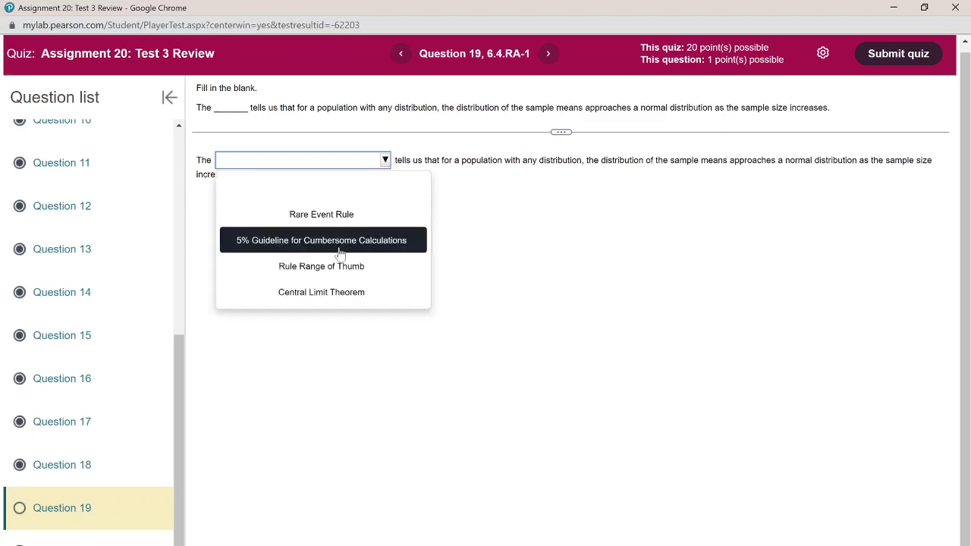
pyautogui.click(335, 292)
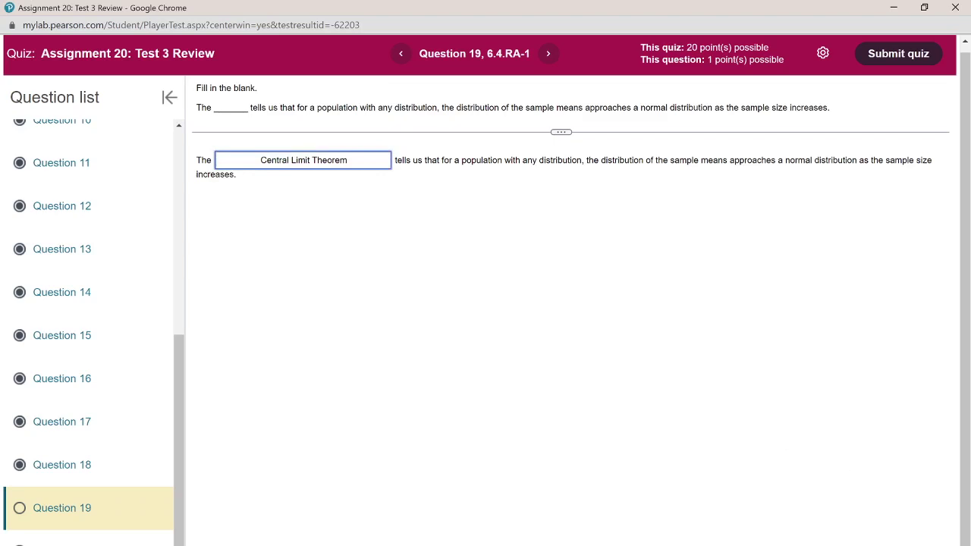
pyautogui.click(482, 367)
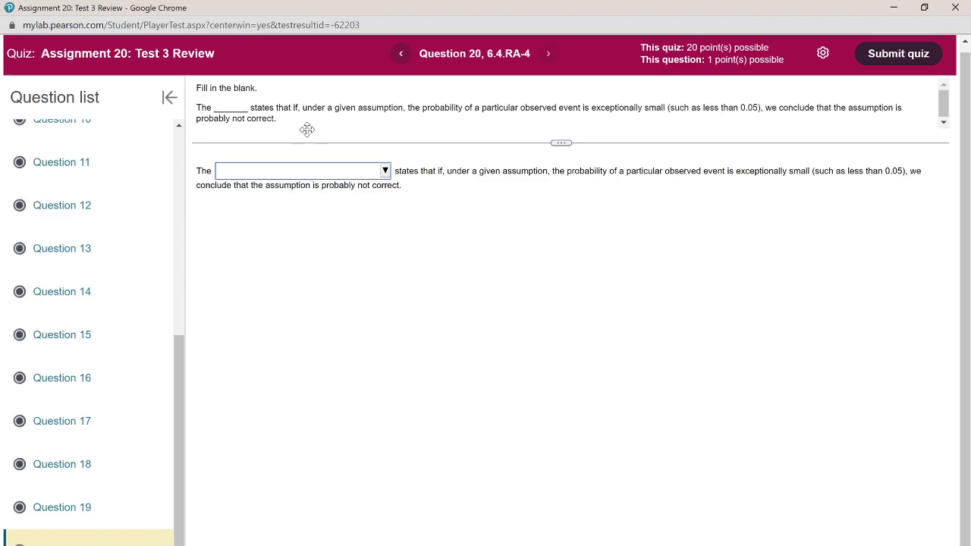
# Step: Pick Rare Event Rule for Inferential Statistics in the blank, check it, and dismiss Correct
pyautogui.click(383, 172)
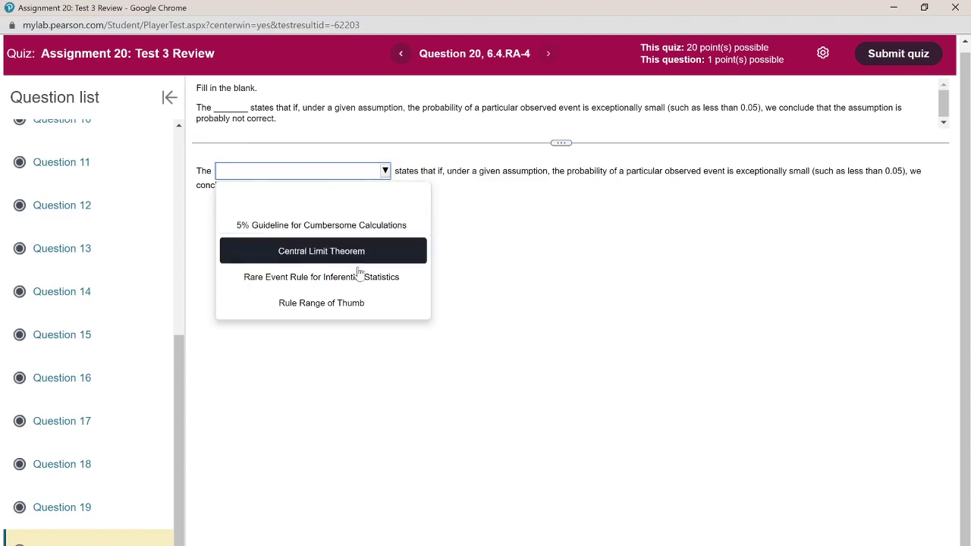
pyautogui.click(409, 280)
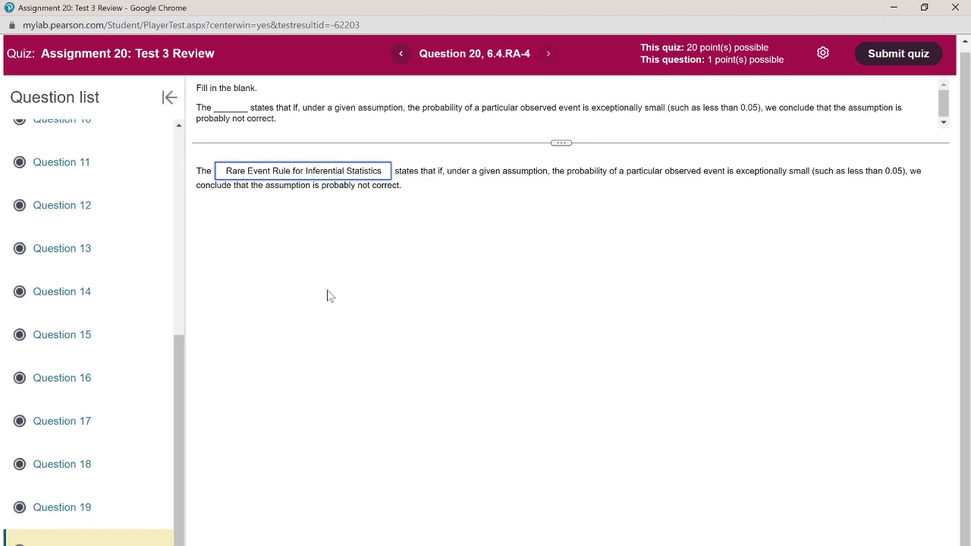
pyautogui.press('Return')
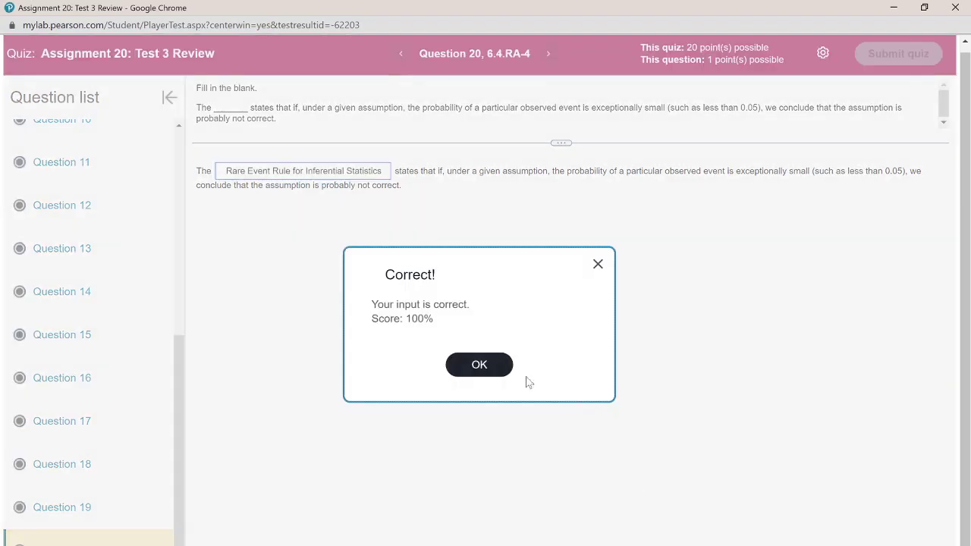
pyautogui.click(479, 365)
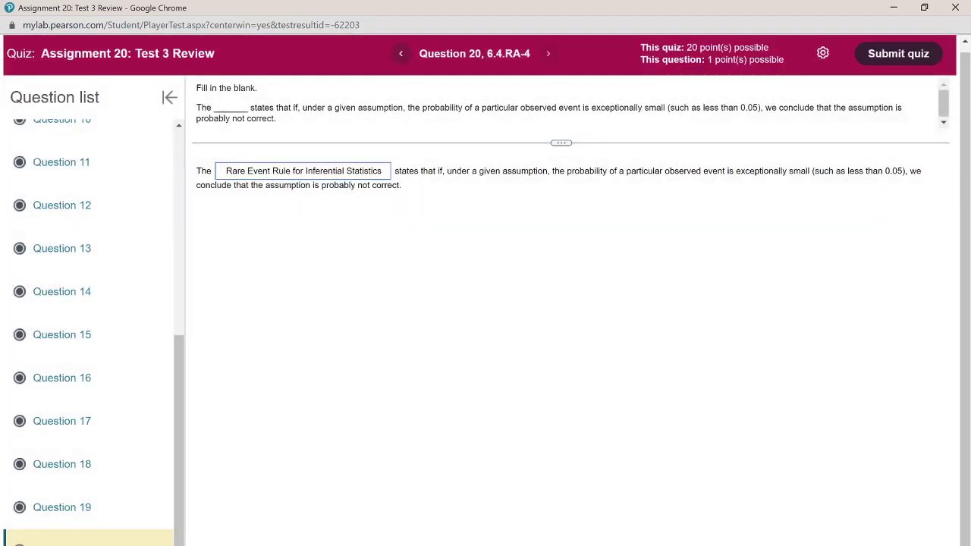